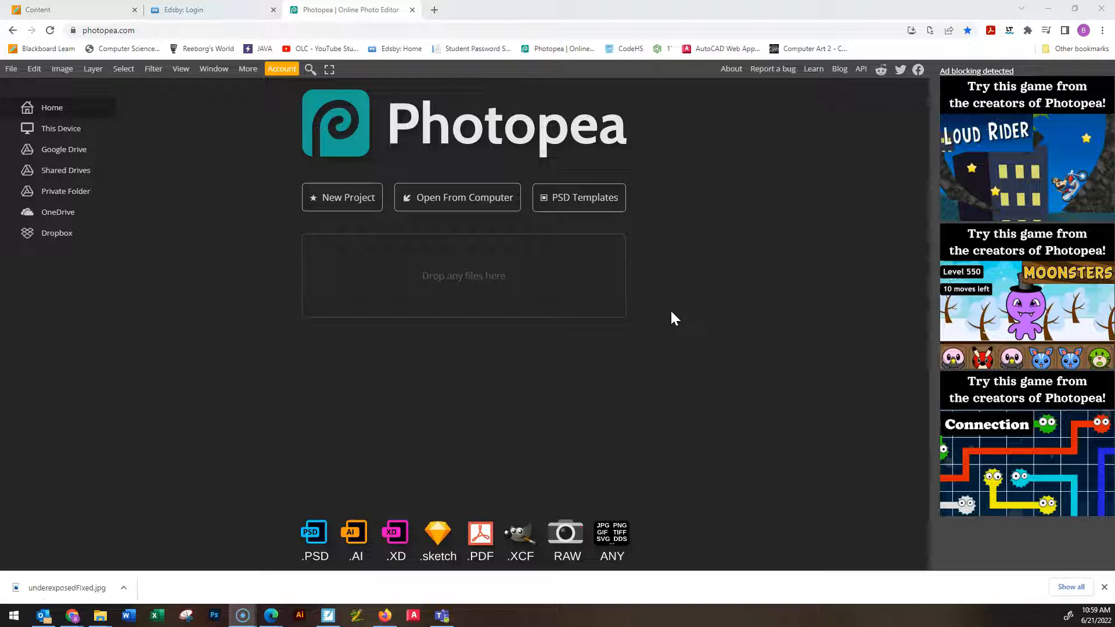
{"action": "left_click", "coordinate": [677, 316]}
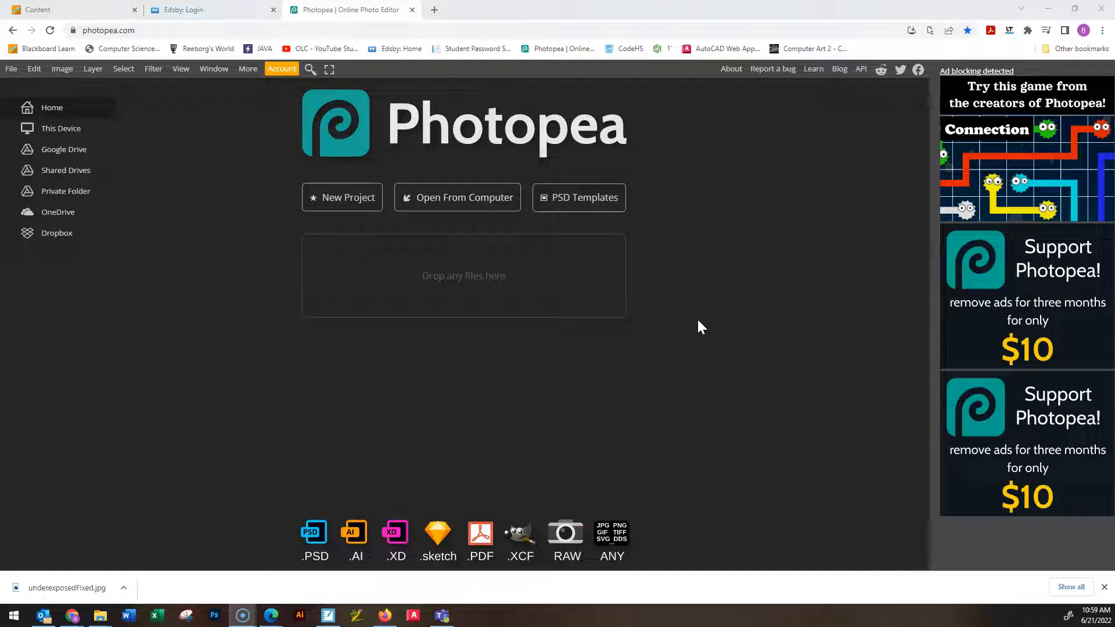
{"action": "type", "text": "fsfasdfasdf"}
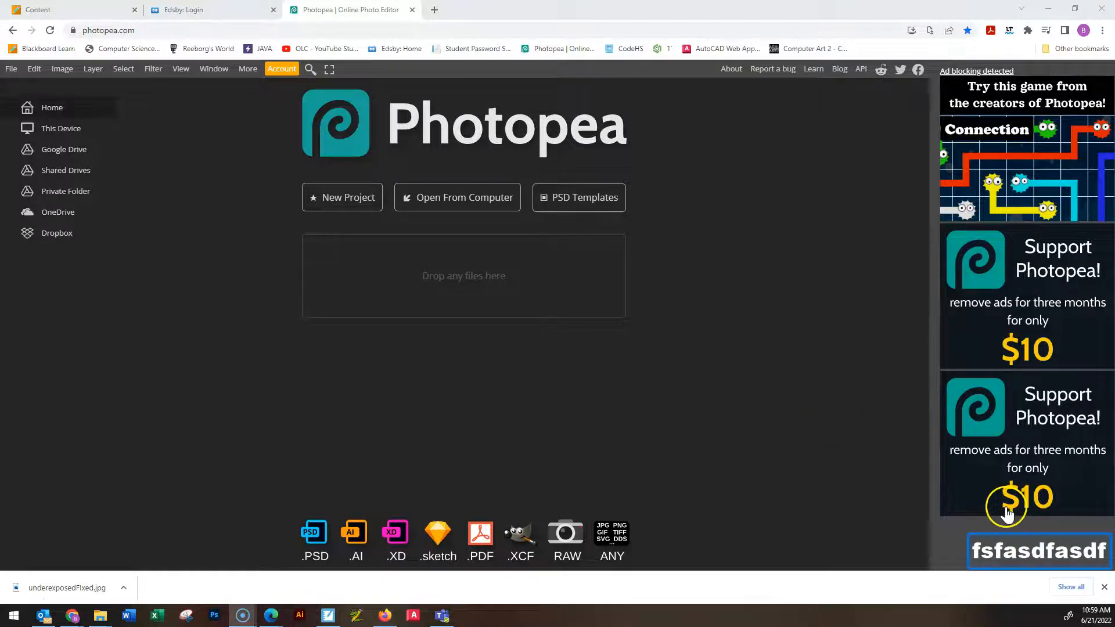
{"action": "scroll", "coordinate": [964, 472], "scroll_direction": "down", "scroll_amount": 2}
{"action": "scroll", "coordinate": [944, 461], "scroll_direction": "up", "scroll_amount": 1}
{"action": "scroll", "coordinate": [935, 456], "scroll_direction": "down", "scroll_amount": 2}
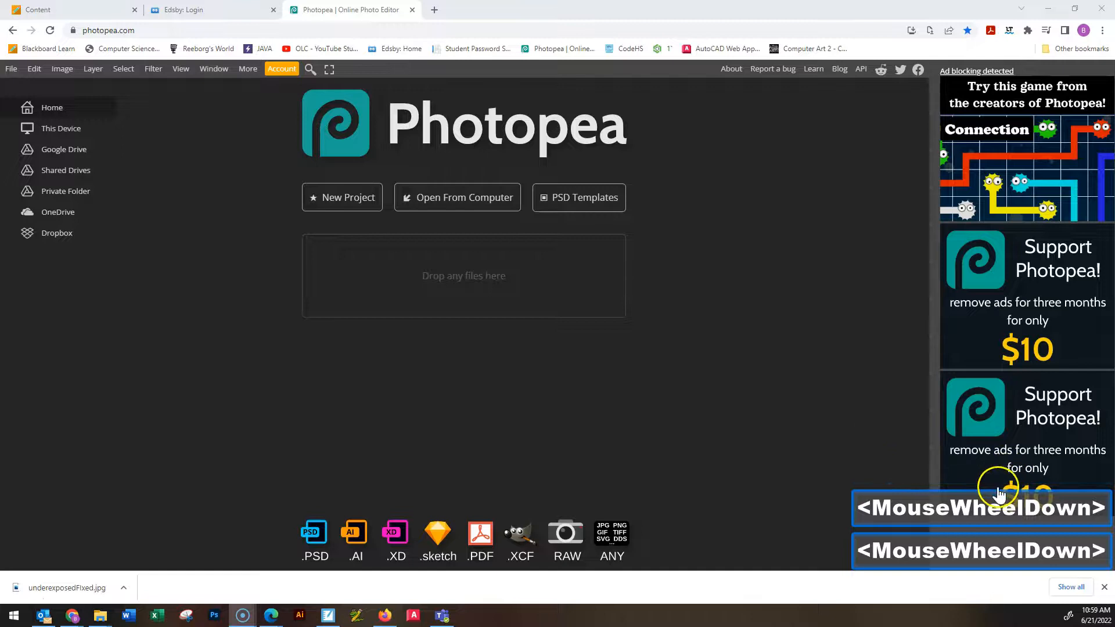
{"action": "scroll", "coordinate": [1000, 504], "scroll_direction": "up", "scroll_amount": 3}
{"action": "scroll", "coordinate": [1001, 505], "scroll_direction": "down", "scroll_amount": 2}
{"action": "scroll", "coordinate": [1001, 505], "scroll_direction": "up", "scroll_amount": 2}
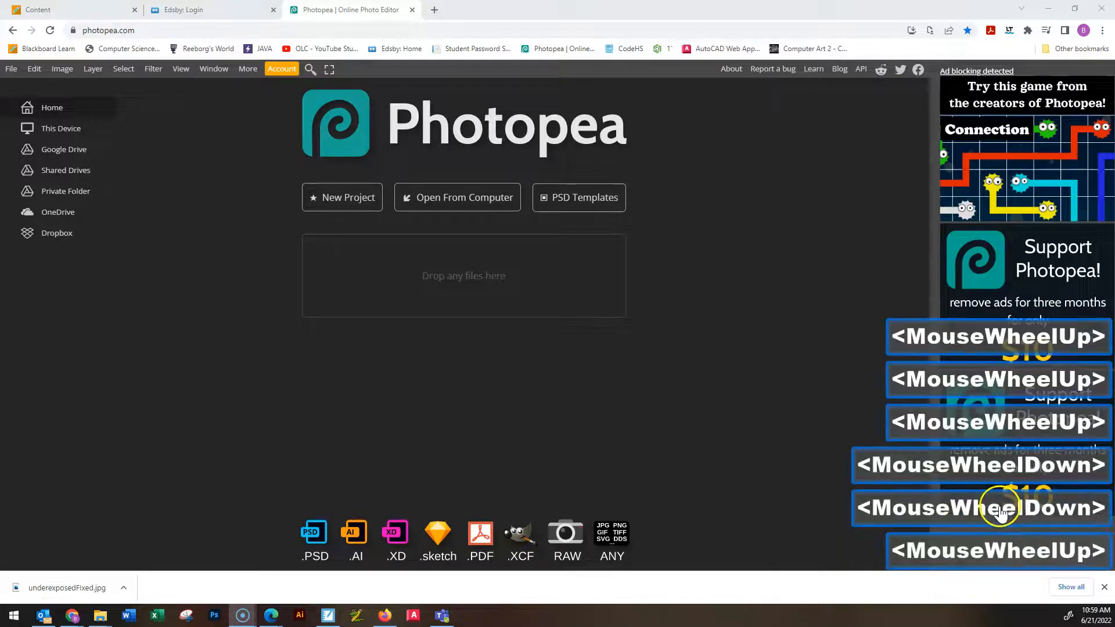
{"action": "middle_click", "coordinate": [820, 379]}
{"action": "left_click", "coordinate": [820, 378]}
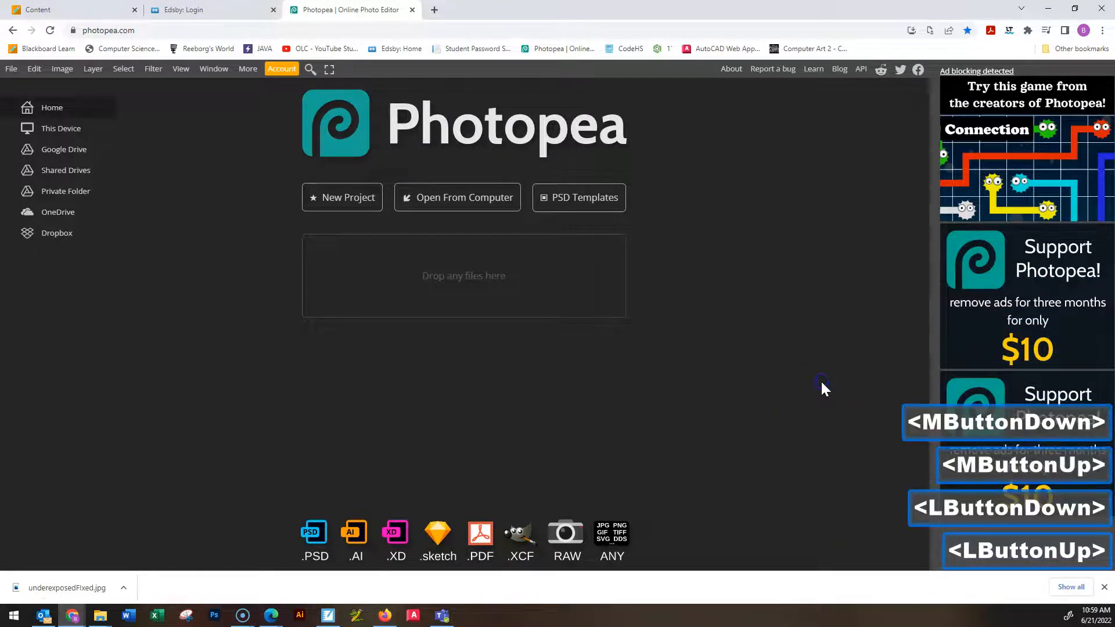
{"action": "right_click", "coordinate": [821, 380]}
{"action": "left_click", "coordinate": [744, 278]}
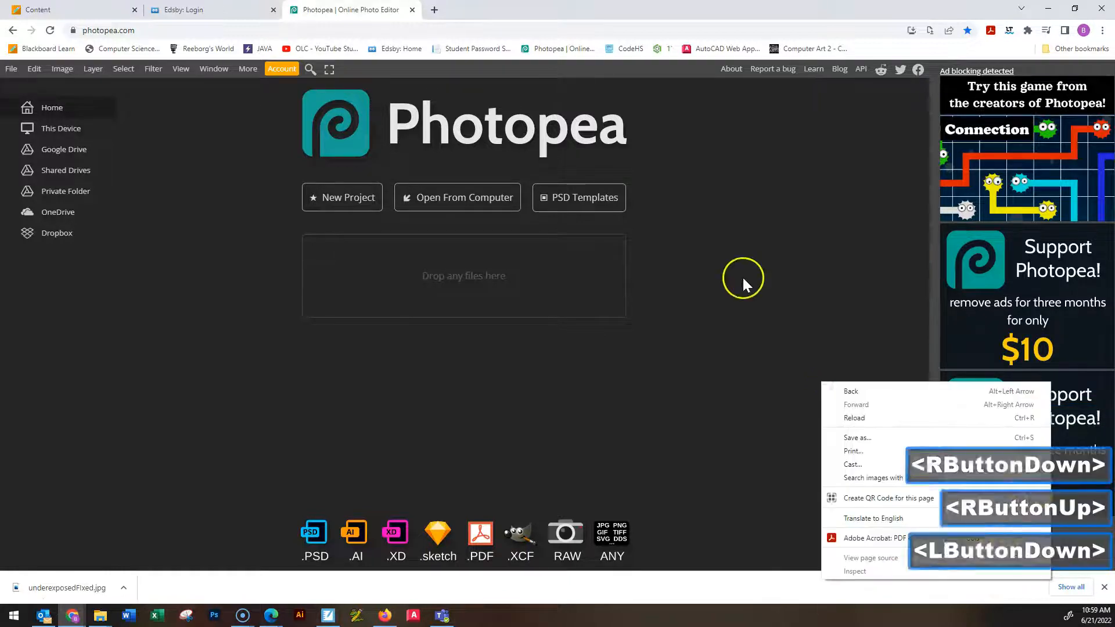
Cycle the screen modes back to the standard window with tools and panels visible, and dismiss the browser's download bar
{"action": "key", "text": "a"}
{"action": "key", "text": "s"}
{"action": "key", "text": "d"}
{"action": "key", "text": "f"}
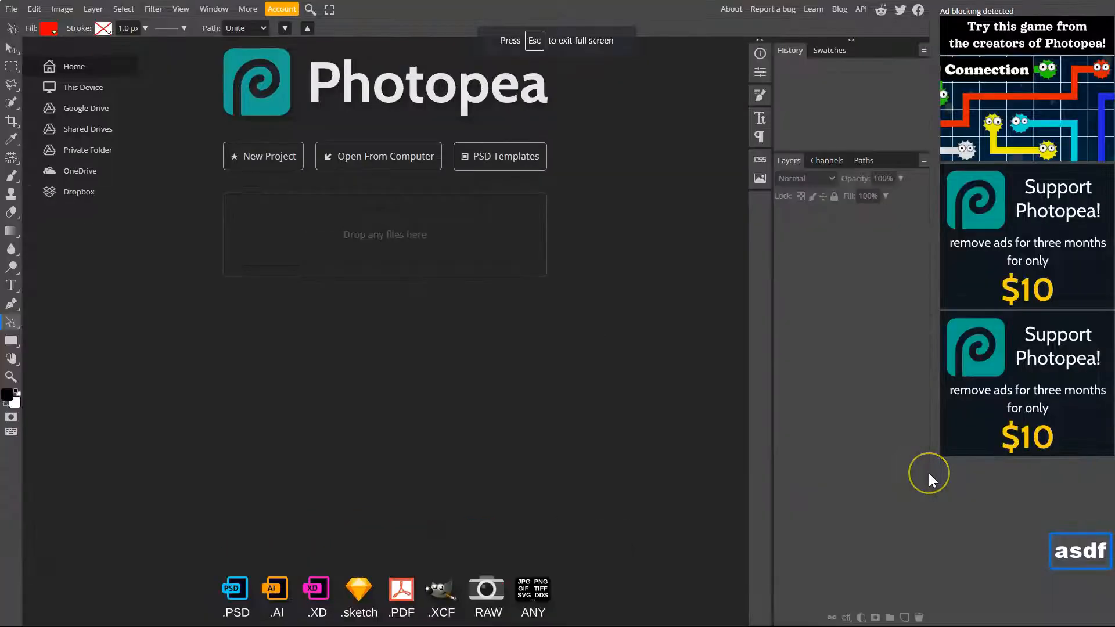
{"action": "key", "text": "f"}
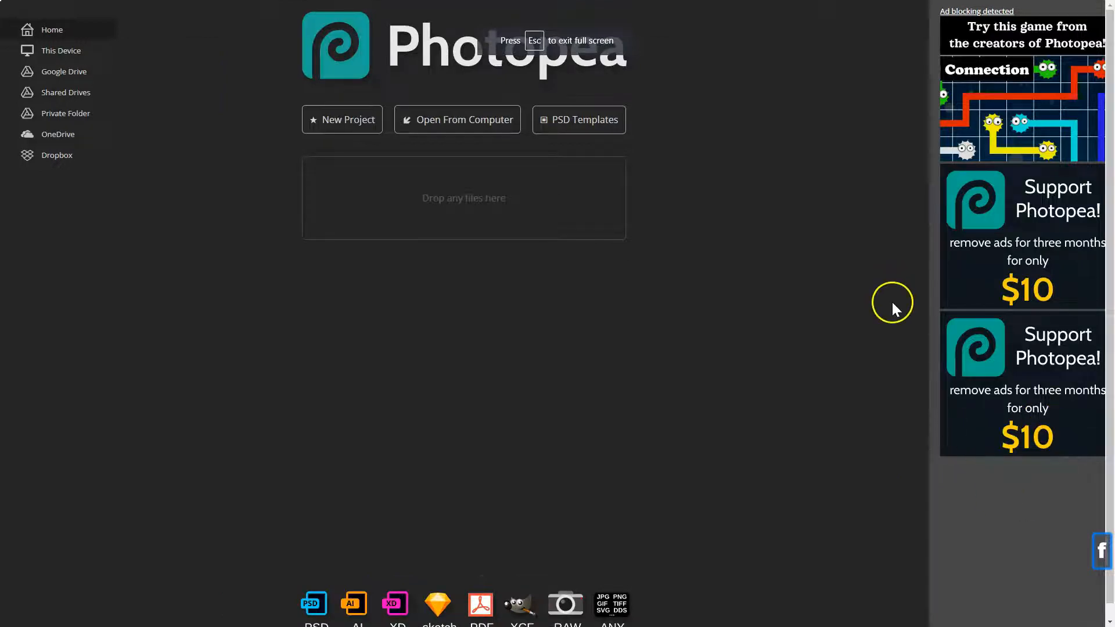
{"action": "key", "text": "f"}
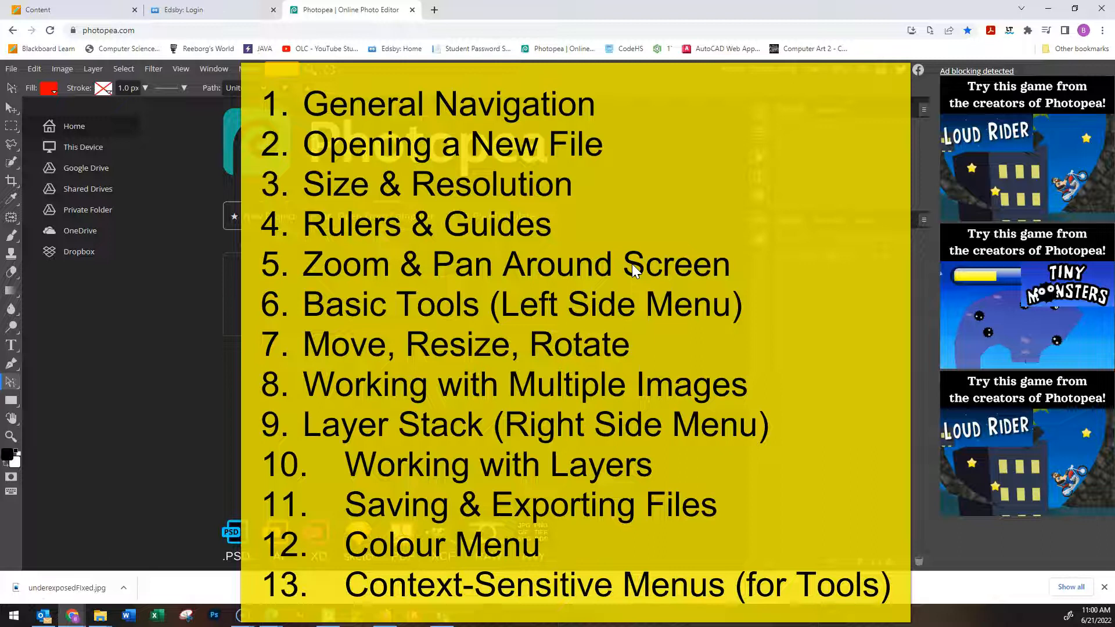
{"action": "left_click", "coordinate": [1104, 588]}
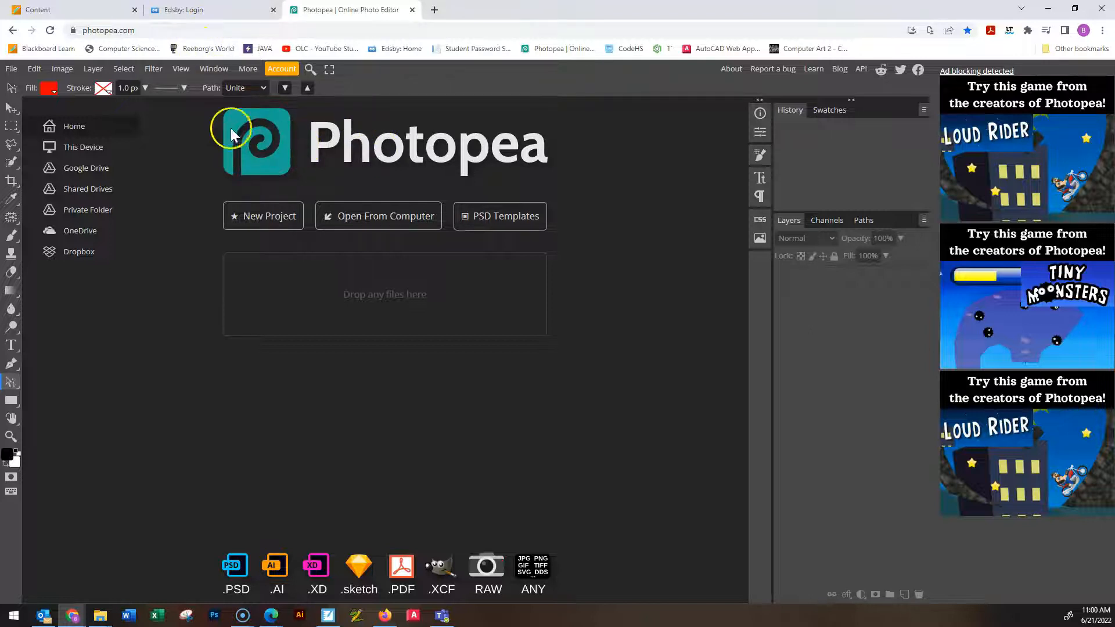
View the account information and plan types, and close the account window
{"action": "left_click", "coordinate": [279, 70]}
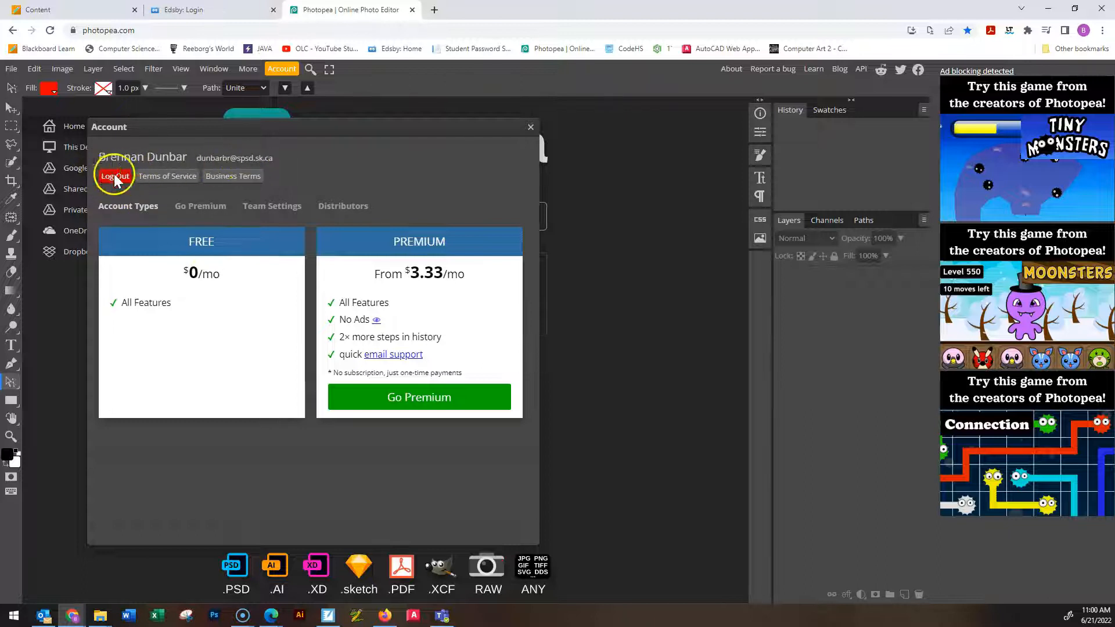
{"action": "left_click", "coordinate": [530, 128]}
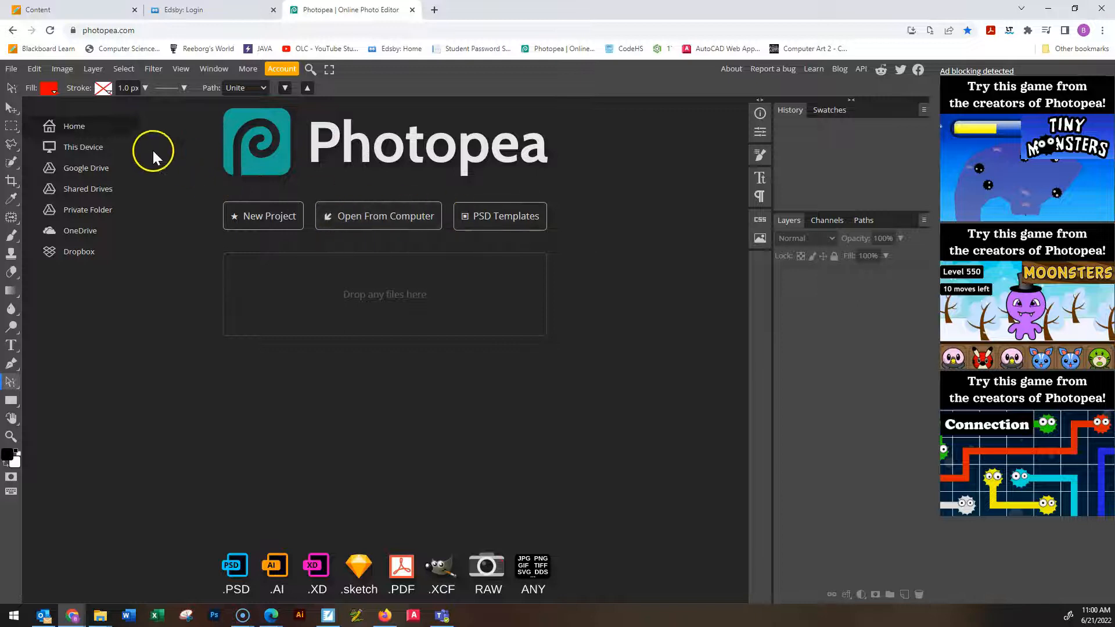
Start a new project and check the available width units, keeping pixels
{"action": "left_click", "coordinate": [10, 71]}
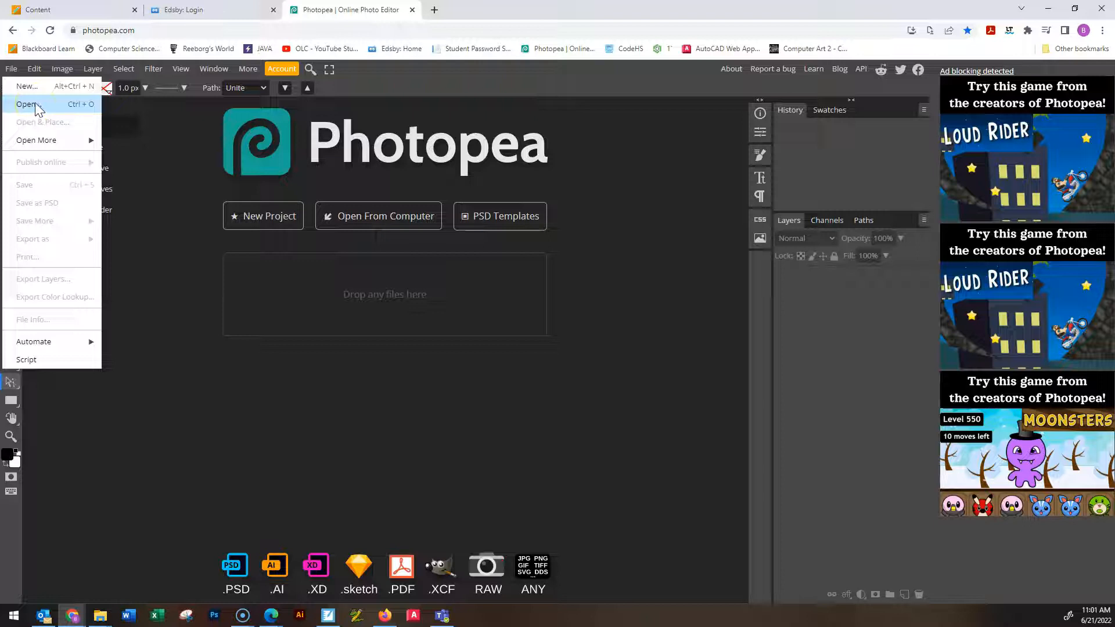
{"action": "left_click", "coordinate": [31, 87]}
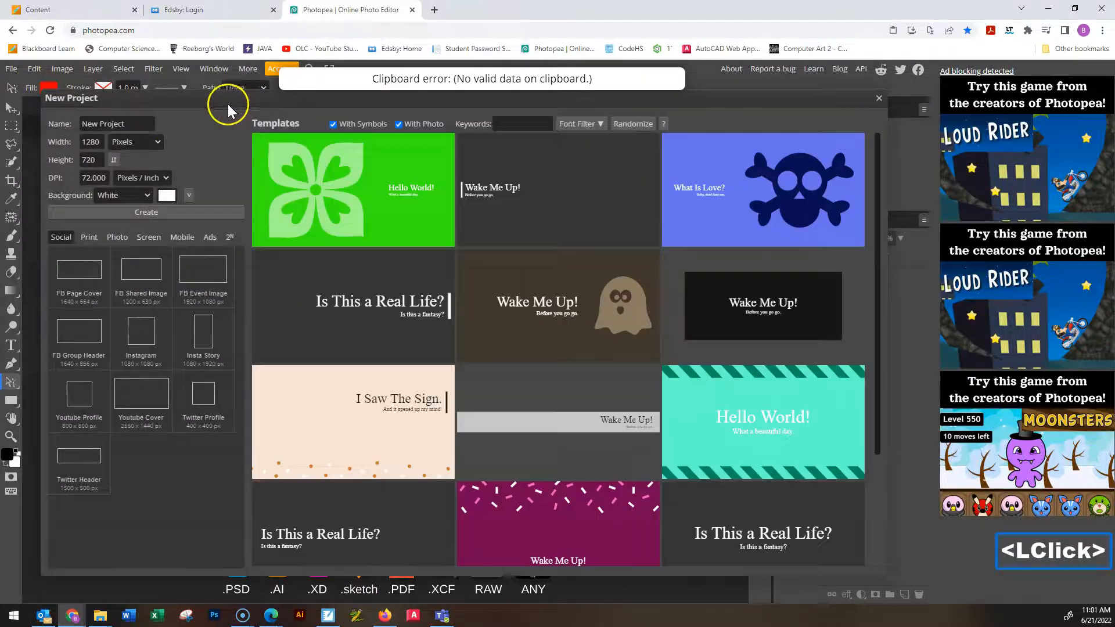
{"action": "mouse_move", "coordinate": [228, 104]}
{"action": "left_mouse_down"}
{"action": "mouse_move", "coordinate": [295, 112]}
{"action": "mouse_move", "coordinate": [233, 96]}
{"action": "left_mouse_up"}
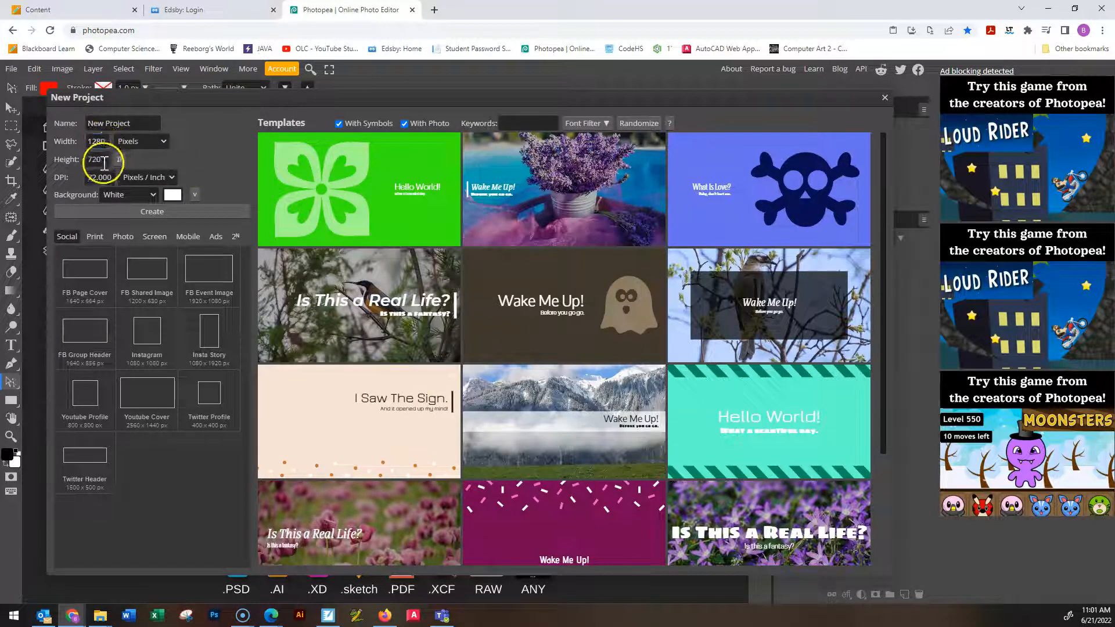
{"action": "left_click", "coordinate": [162, 139]}
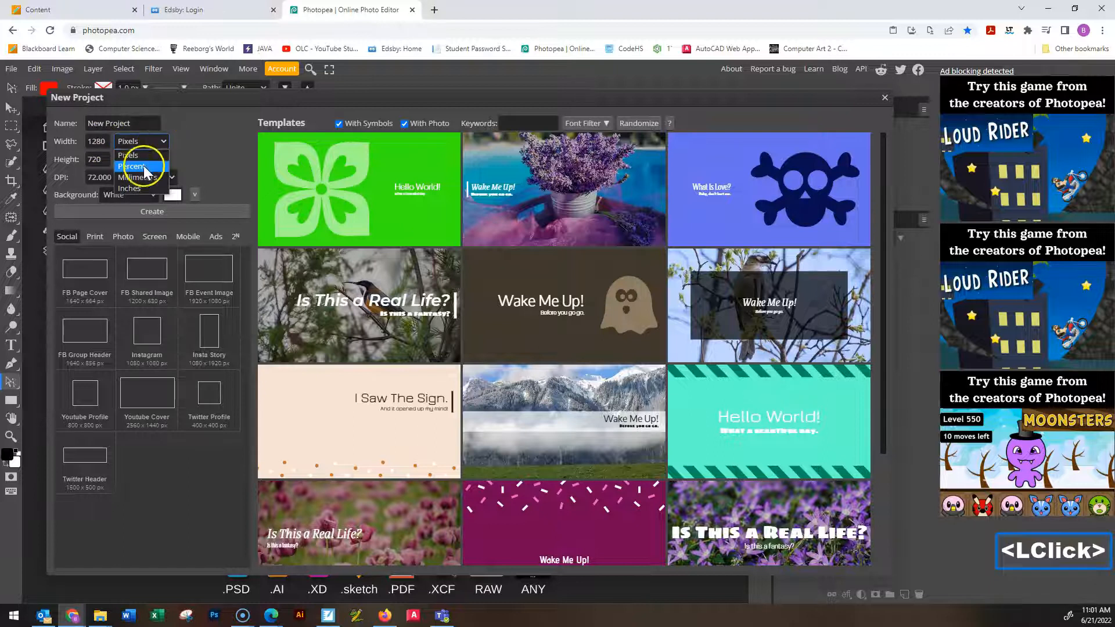
{"action": "left_click", "coordinate": [211, 139]}
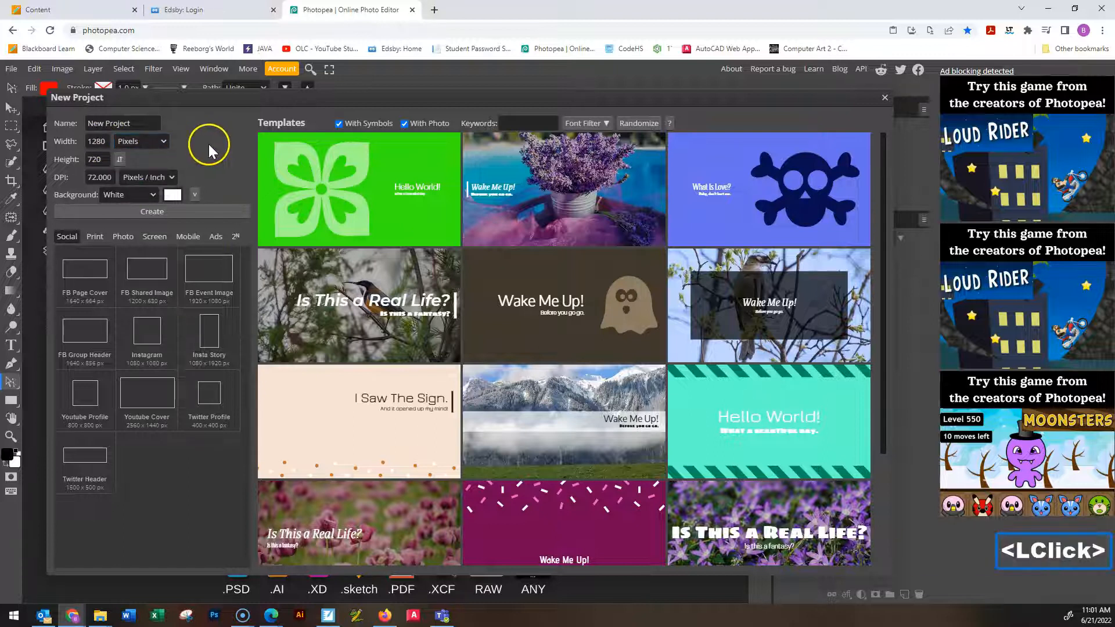
Set the new project's resolution to 300 pixels per inch
{"action": "left_click", "coordinate": [113, 178]}
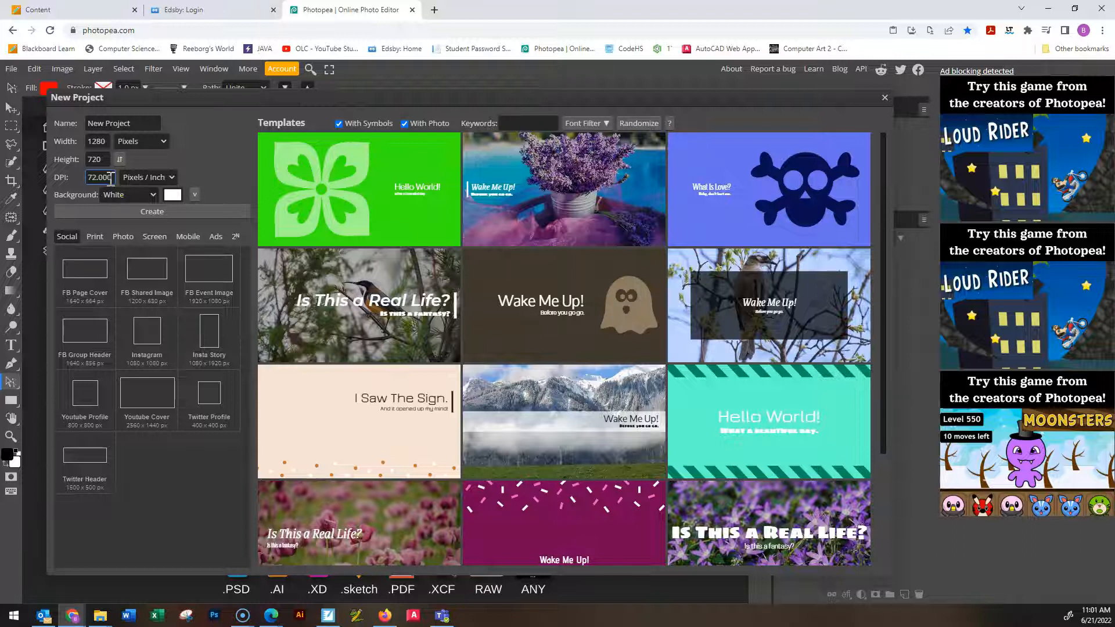
{"action": "left_click", "coordinate": [170, 178]}
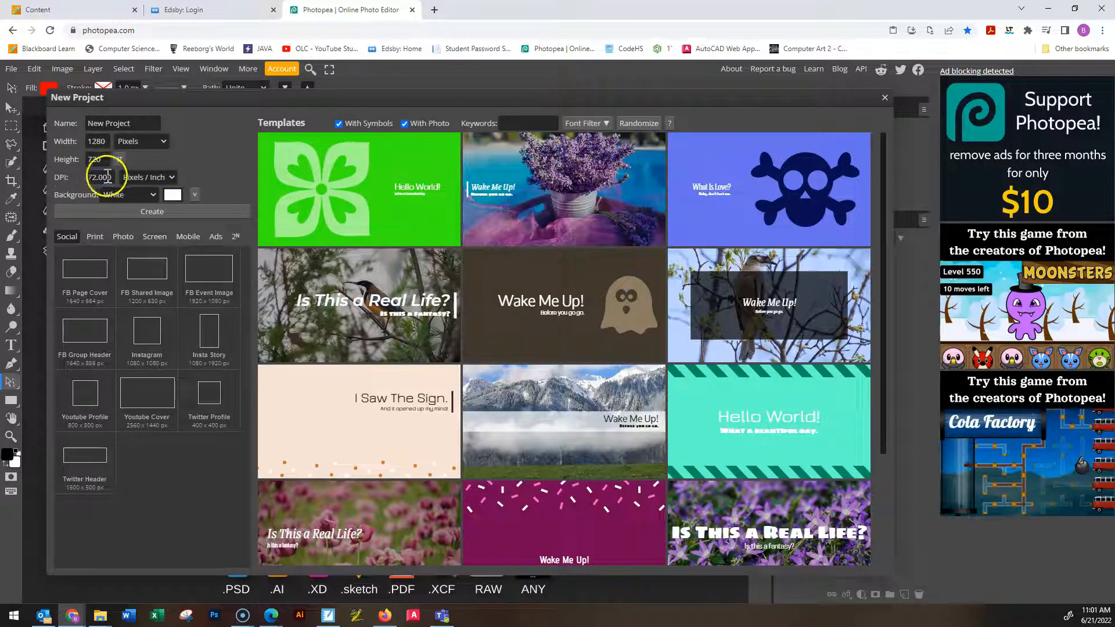
{"action": "left_click_drag", "start_coordinate": [110, 177], "coordinate": [79, 178]}
{"action": "type", "text": "300"}
{"action": "left_click", "coordinate": [217, 145]}
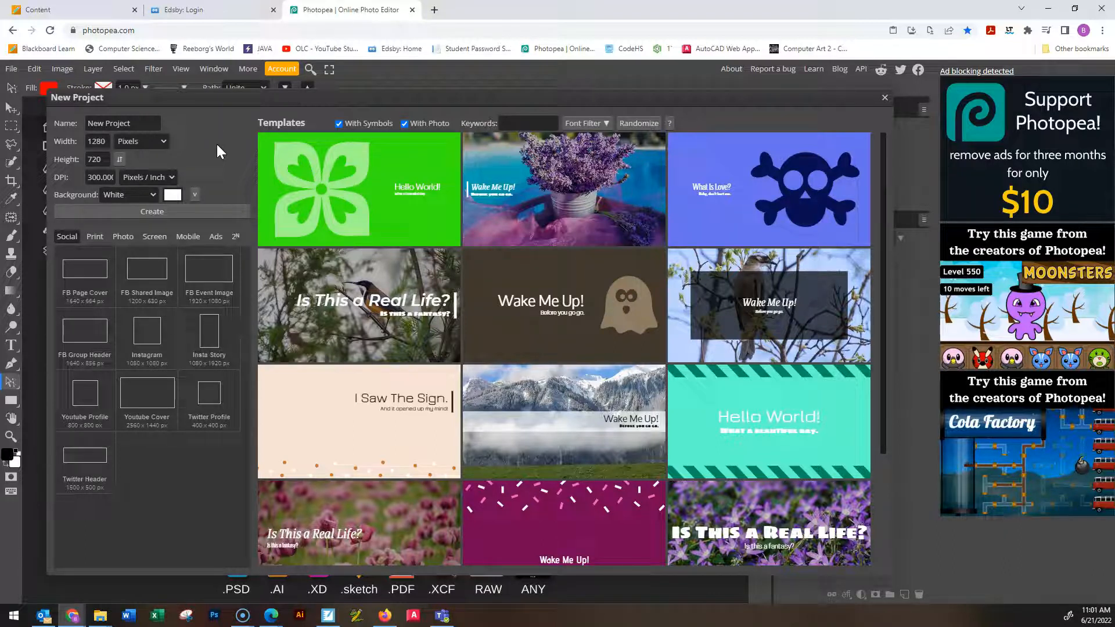
Set the new project's resolution to 72 pixels per inch
{"action": "left_click", "coordinate": [98, 178]}
{"action": "double_click", "coordinate": [100, 178]}
{"action": "type", "text": "72"}
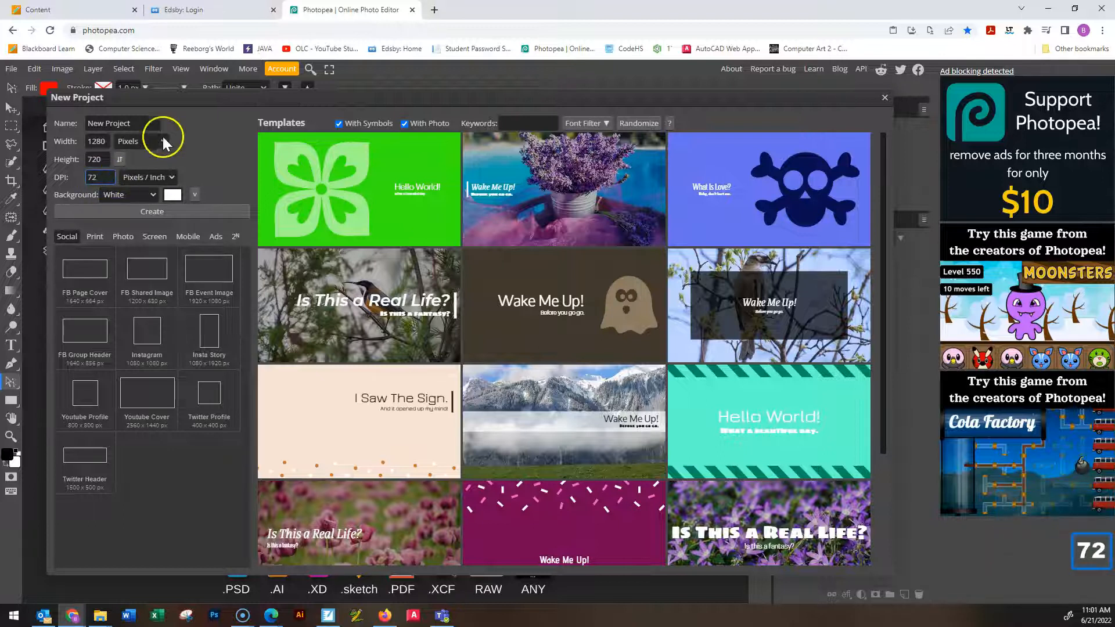
{"action": "left_click", "coordinate": [200, 146]}
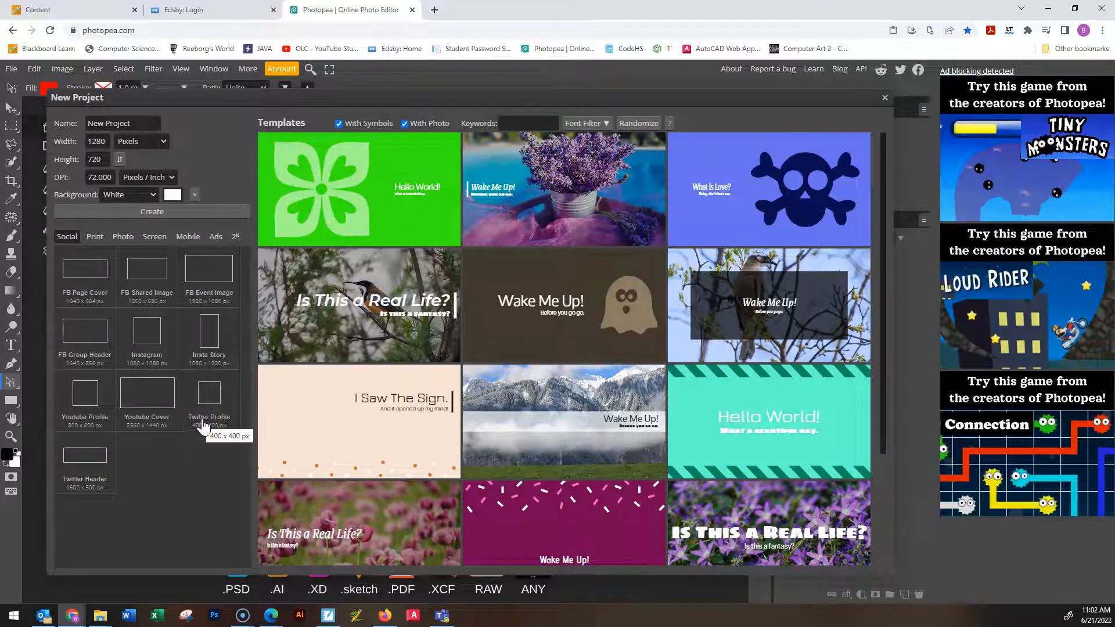
Browse the print, photo and screen presets and create the project from the Full HD preset, 1920 x 1080 px
{"action": "left_click", "coordinate": [95, 236]}
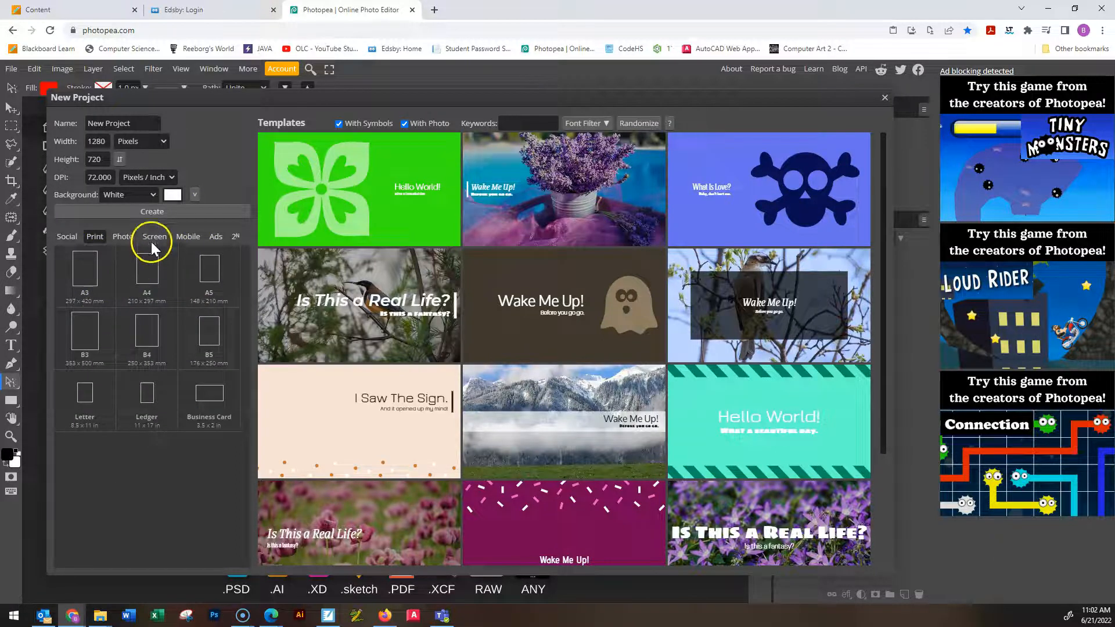
{"action": "left_click", "coordinate": [121, 237]}
{"action": "left_click", "coordinate": [154, 236]}
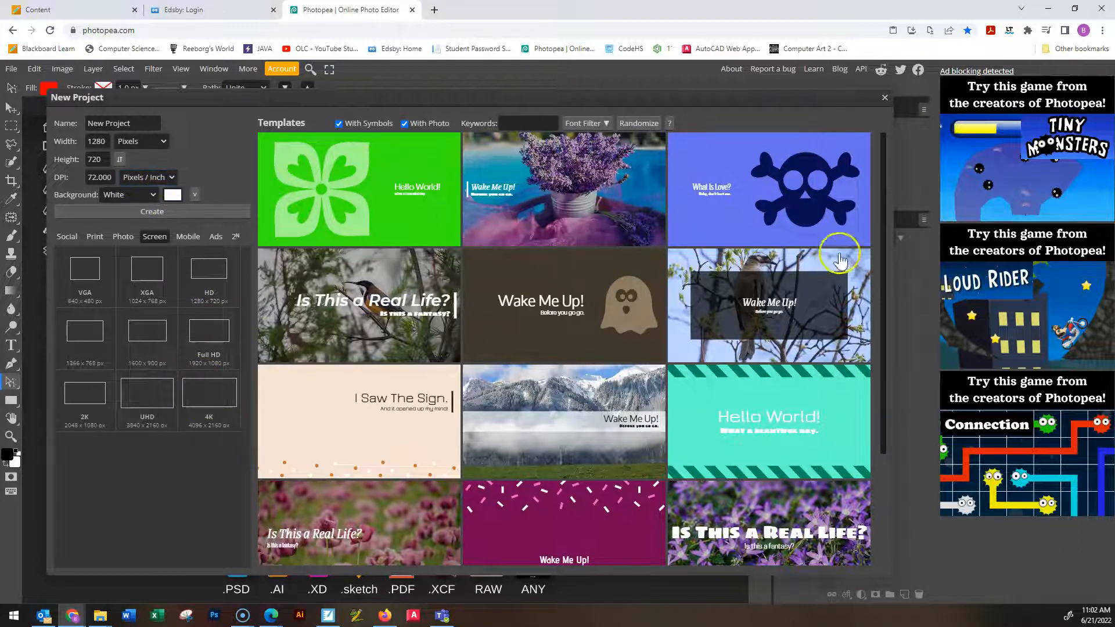
{"action": "scroll", "coordinate": [498, 307], "scroll_direction": "down", "scroll_amount": 2}
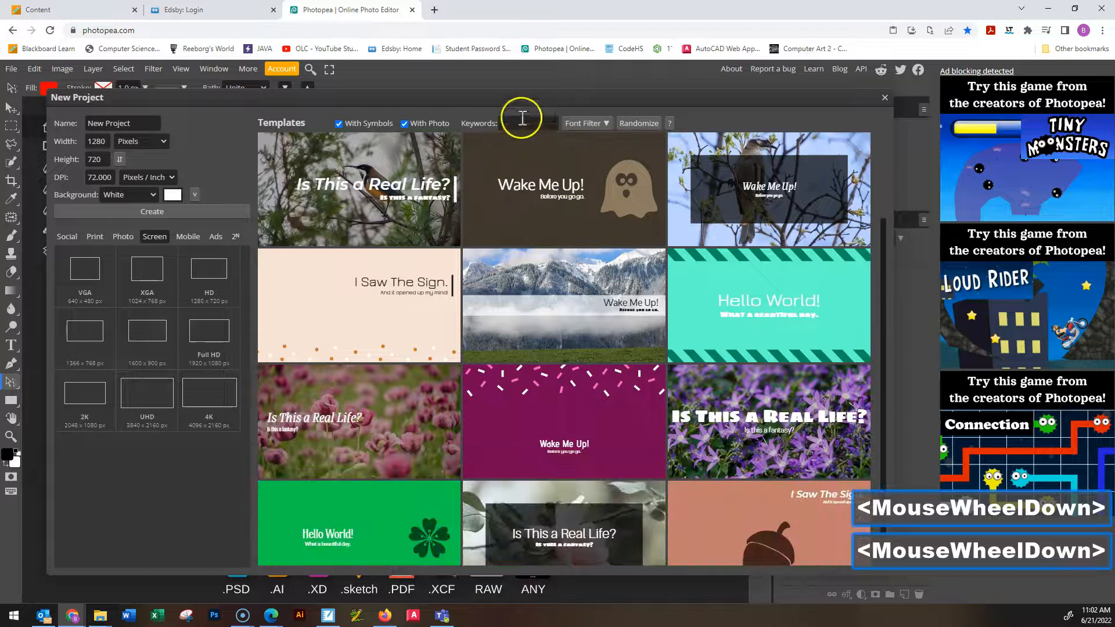
{"action": "scroll", "coordinate": [526, 123], "scroll_direction": "up", "scroll_amount": 3}
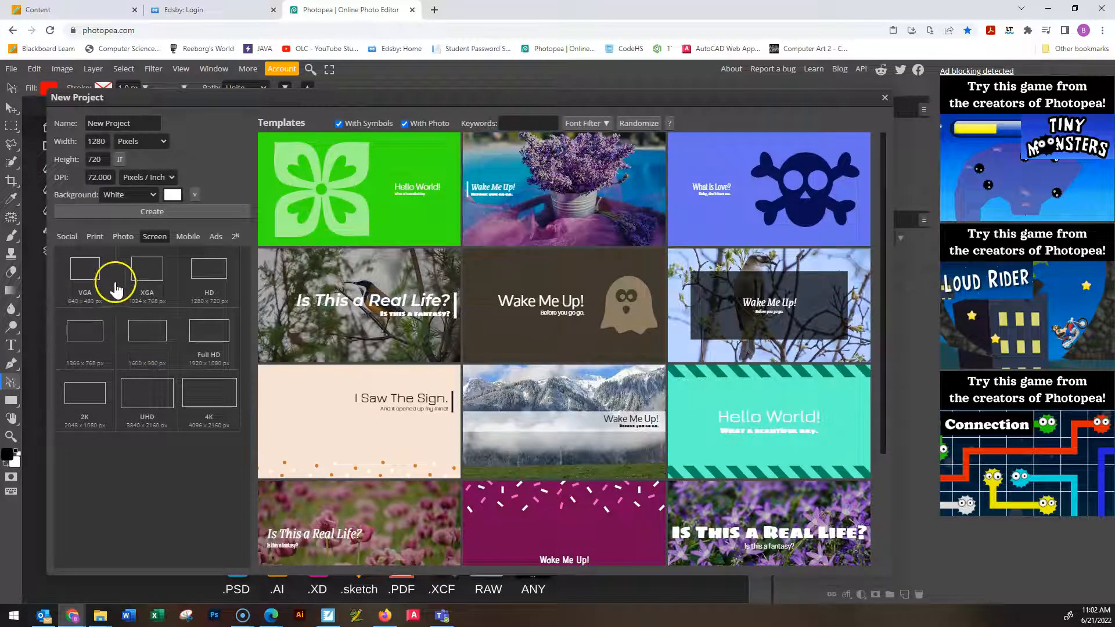
{"action": "left_click", "coordinate": [207, 336]}
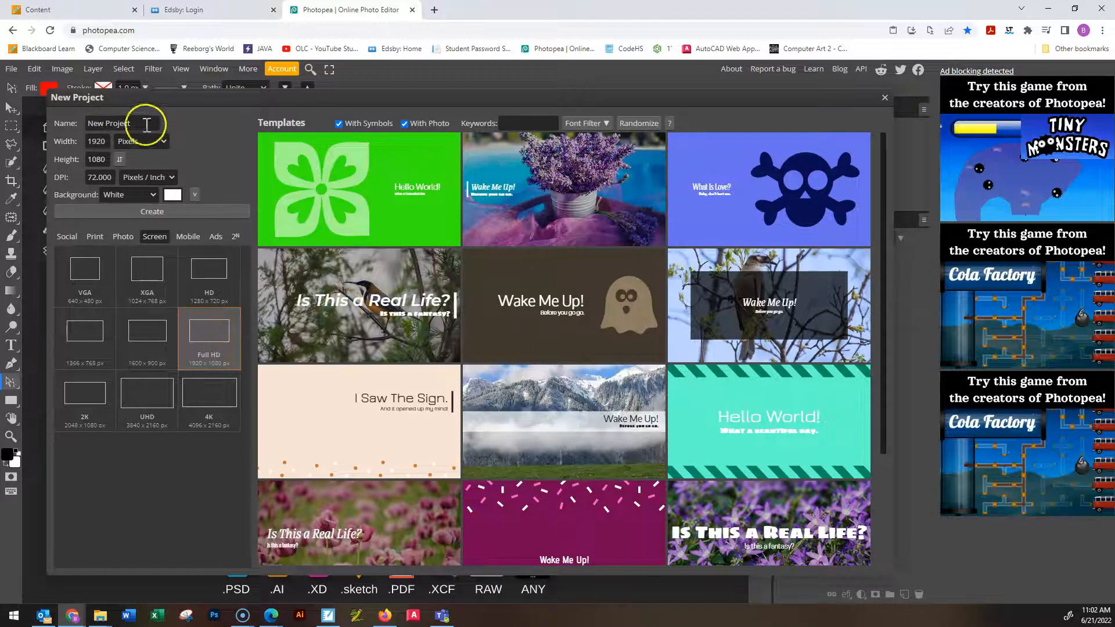
{"action": "left_click", "coordinate": [168, 212]}
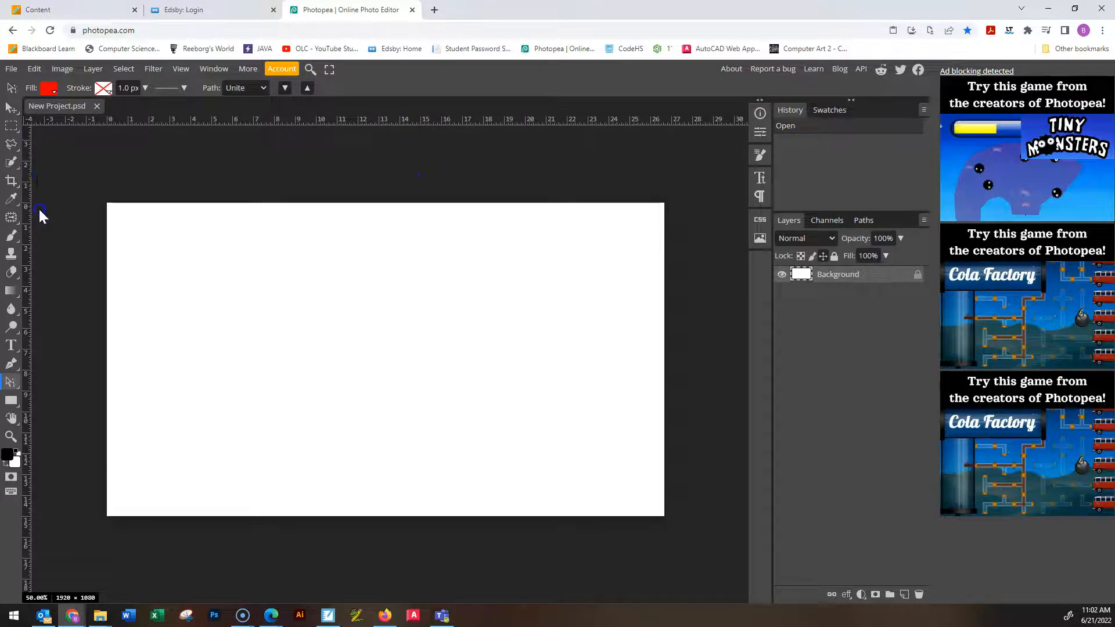
Switch the ruler units to pixels, change them to inches, and return them to pixels
{"action": "right_click", "coordinate": [256, 118]}
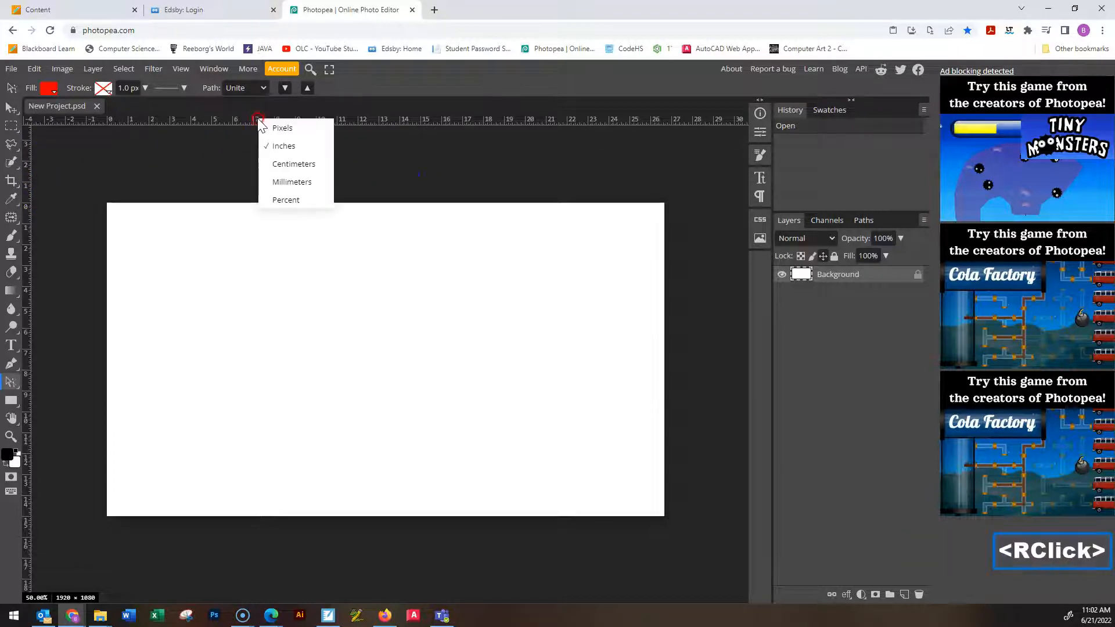
{"action": "left_click", "coordinate": [288, 129]}
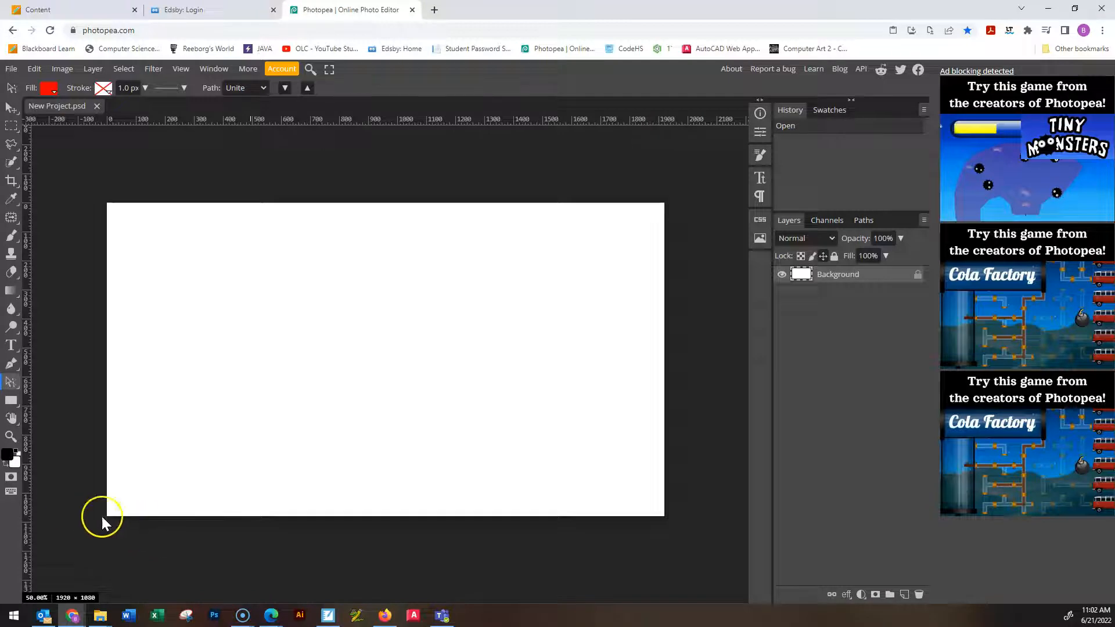
{"action": "right_click", "coordinate": [367, 120]}
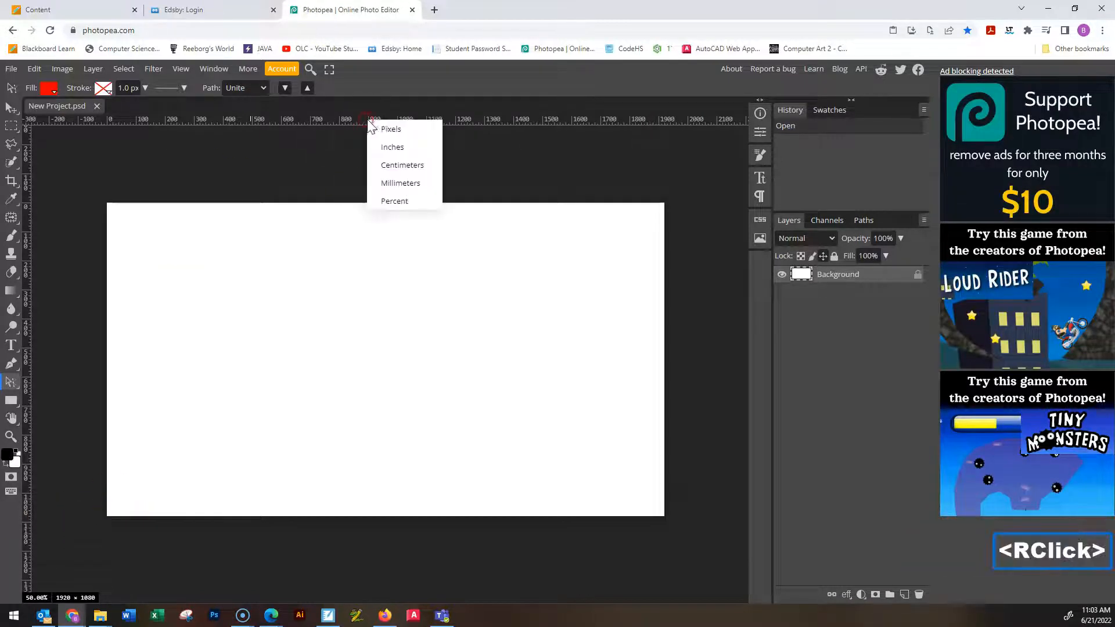
{"action": "left_click", "coordinate": [401, 147]}
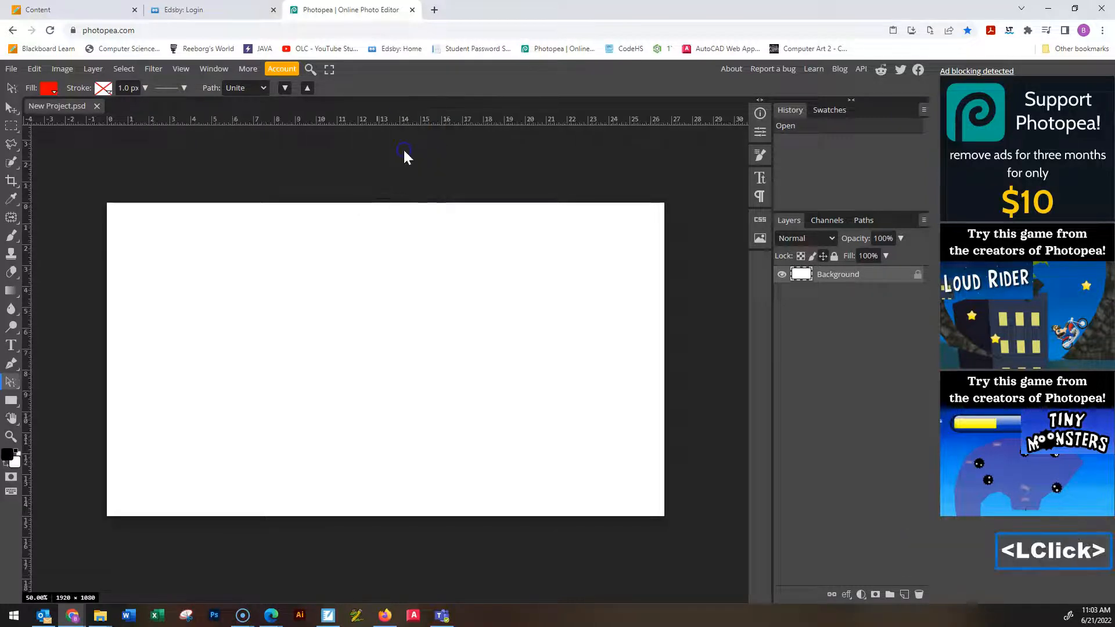
{"action": "right_click", "coordinate": [417, 122]}
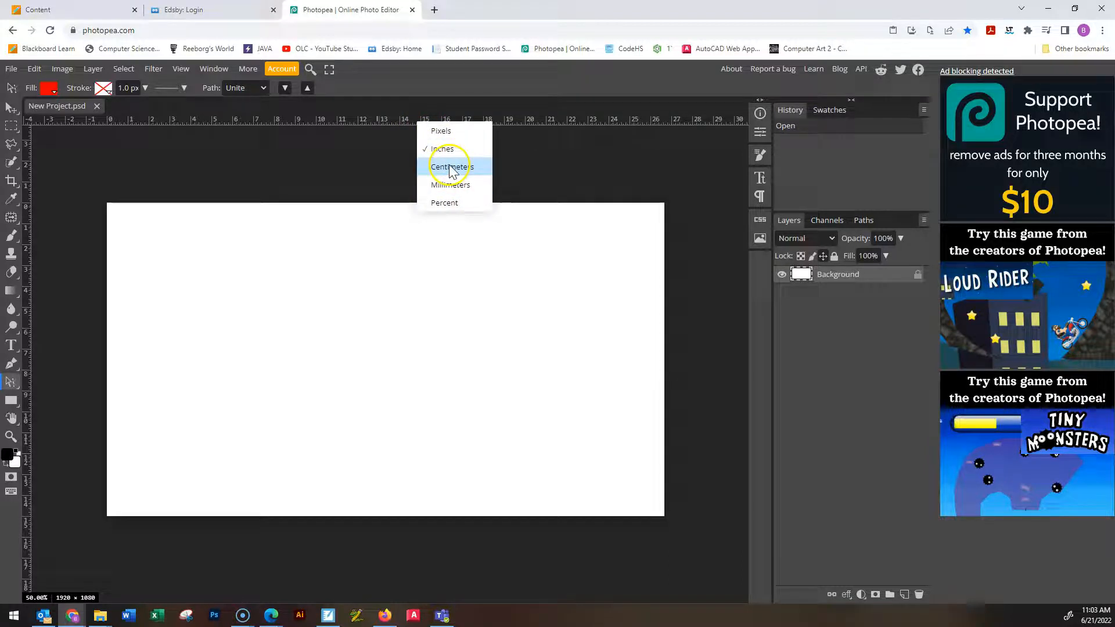
{"action": "left_click", "coordinate": [445, 130]}
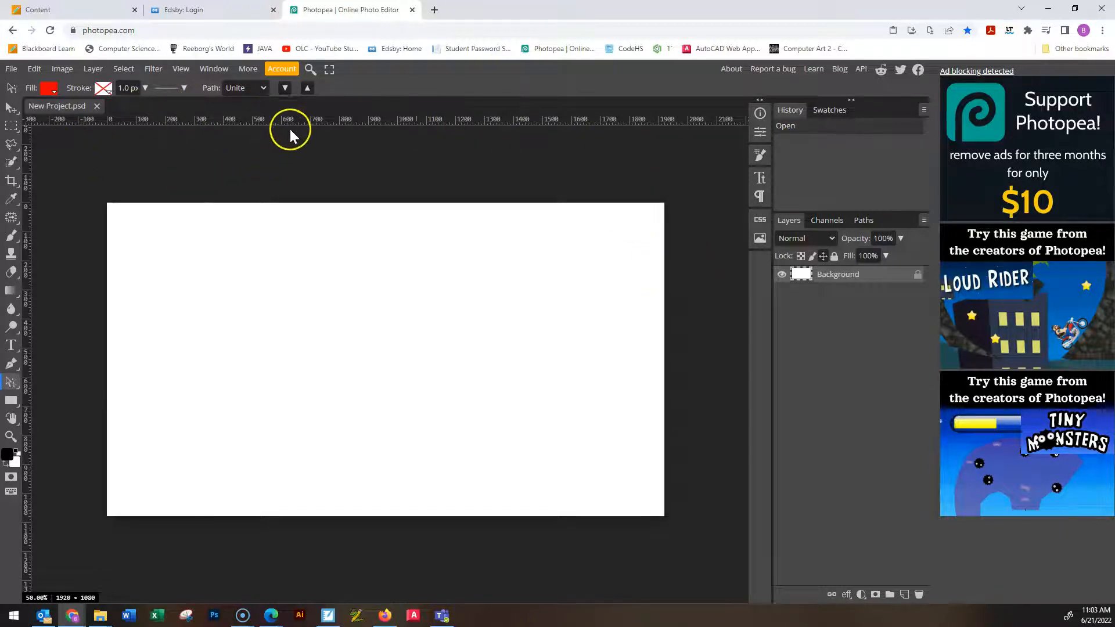
Add a horizontal guide at about 280 px from the canvas top and a vertical guide at about 260 px from its left edge
{"action": "left_click_drag", "start_coordinate": [295, 120], "coordinate": [314, 285]}
{"action": "left_click_drag", "start_coordinate": [26, 231], "coordinate": [182, 250]}
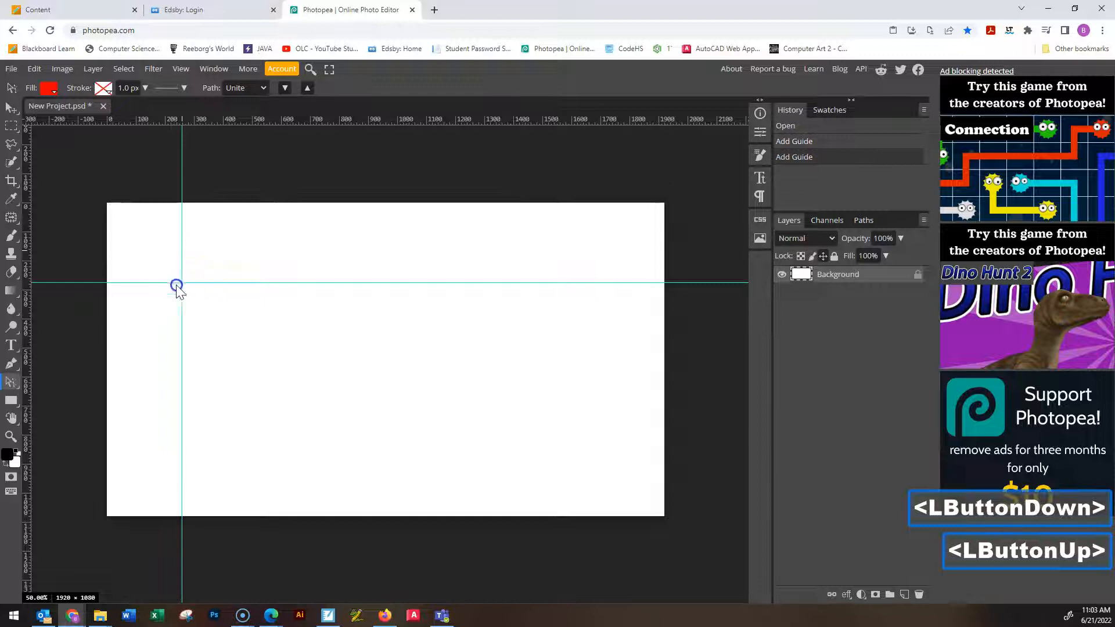
{"action": "double_click", "coordinate": [180, 266]}
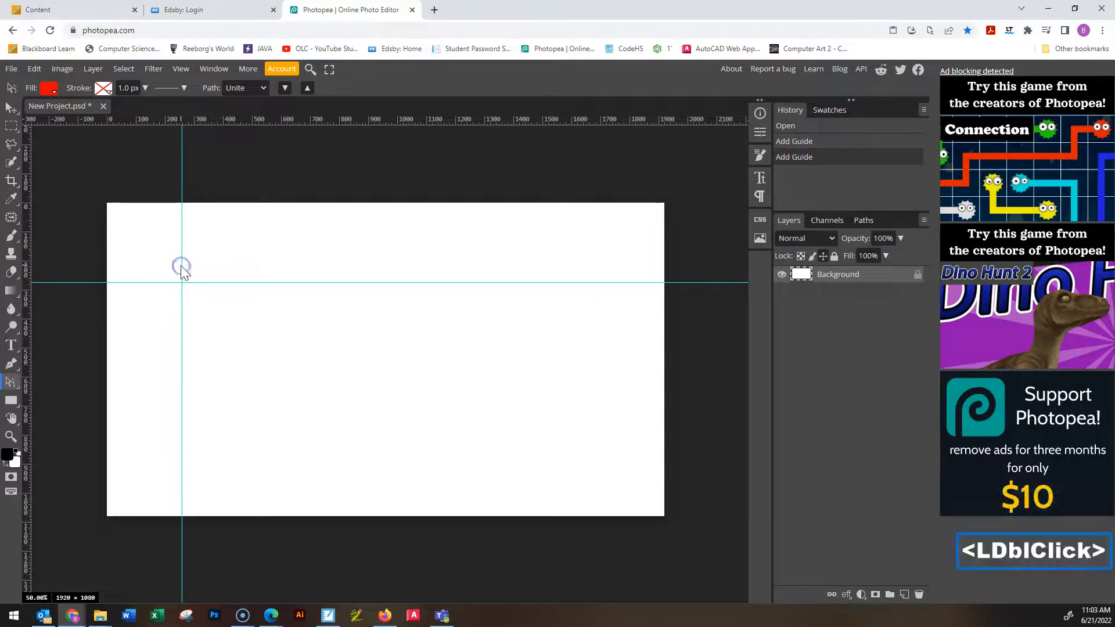
{"action": "double_click", "coordinate": [181, 154]}
{"action": "right_click", "coordinate": [182, 154]}
{"action": "right_click", "coordinate": [182, 155]}
Center the two existing guides on the canvas by entering guide positions of 960 px horizontal and 540 px vertical
{"action": "left_click", "coordinate": [180, 69]}
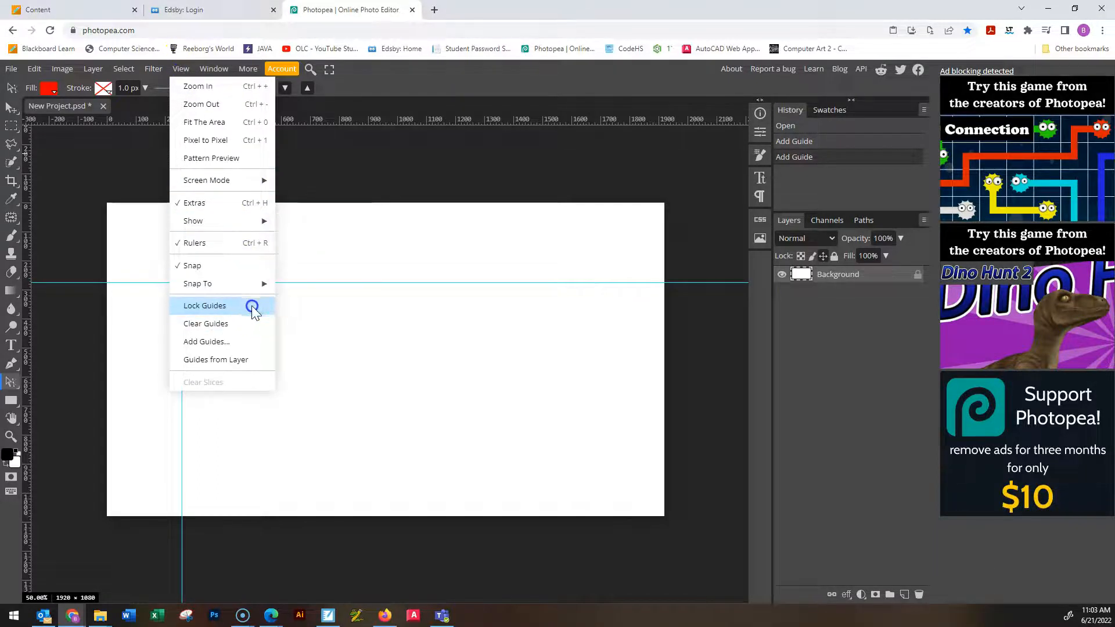
{"action": "left_click", "coordinate": [255, 342]}
{"action": "left_click_drag", "start_coordinate": [301, 158], "coordinate": [414, 271]}
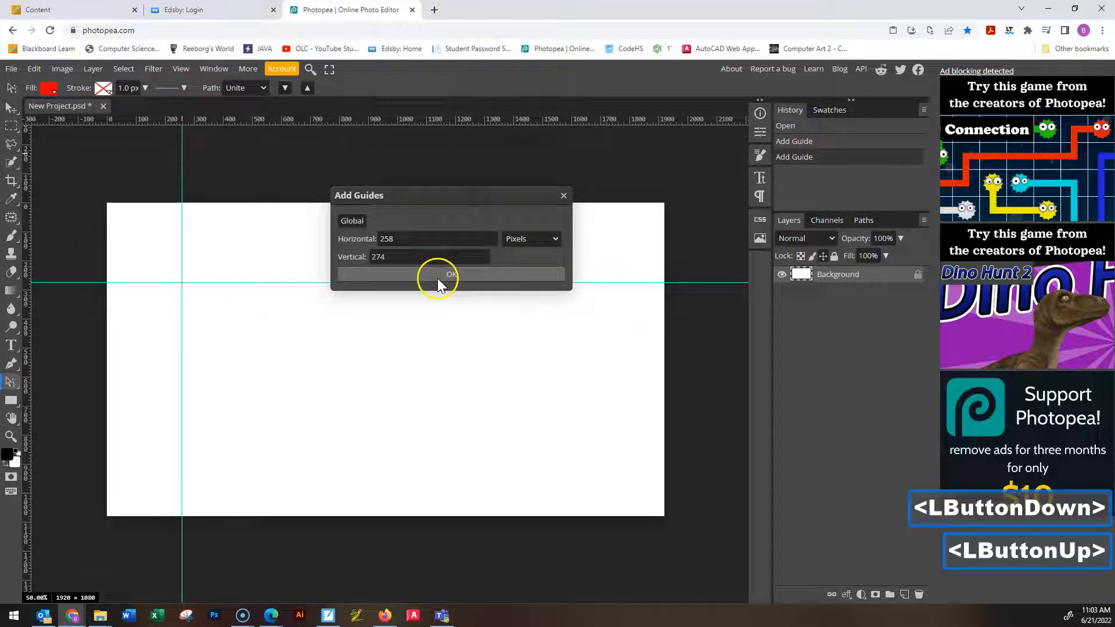
{"action": "left_click", "coordinate": [399, 240]}
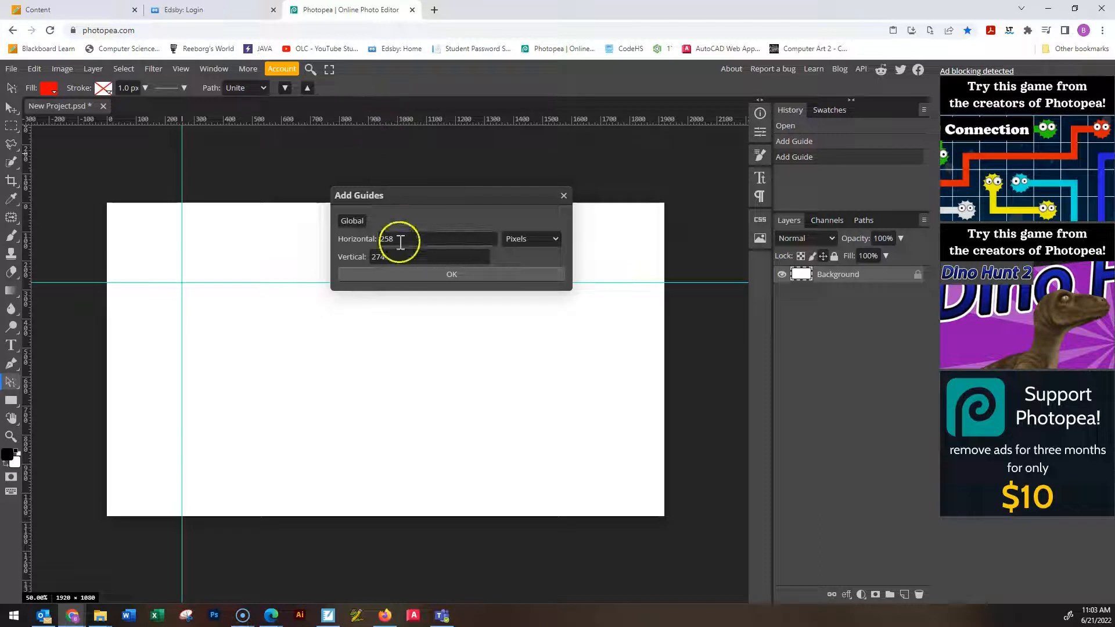
{"action": "left_click_drag", "start_coordinate": [399, 240], "coordinate": [379, 240]}
{"action": "type", "text": "9"}
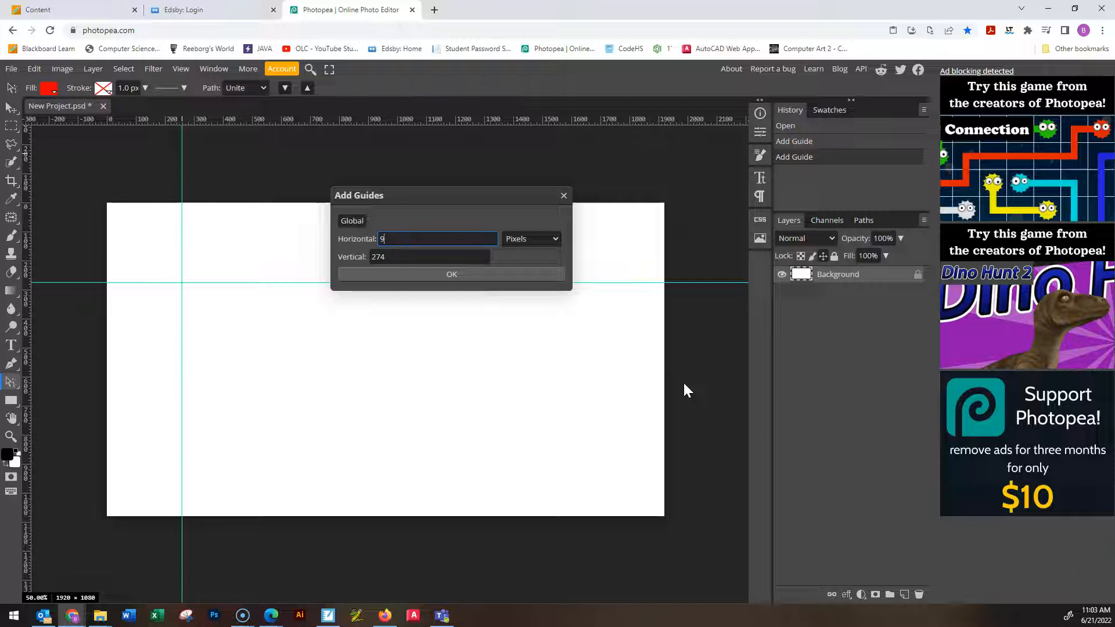
{"action": "type", "text": "60"}
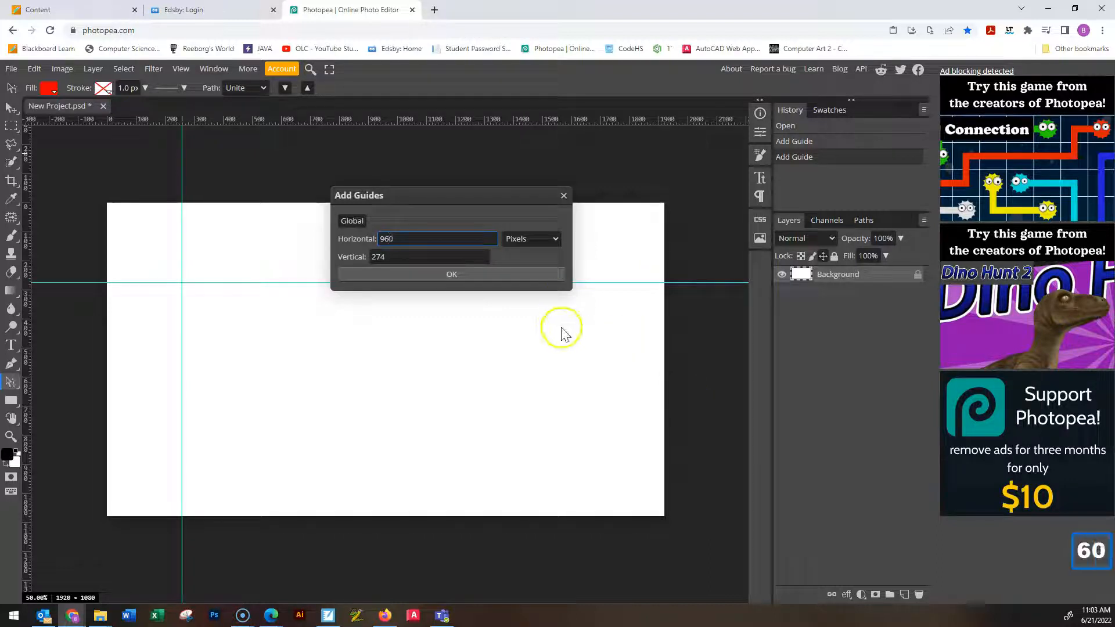
{"action": "left_click", "coordinate": [360, 255]}
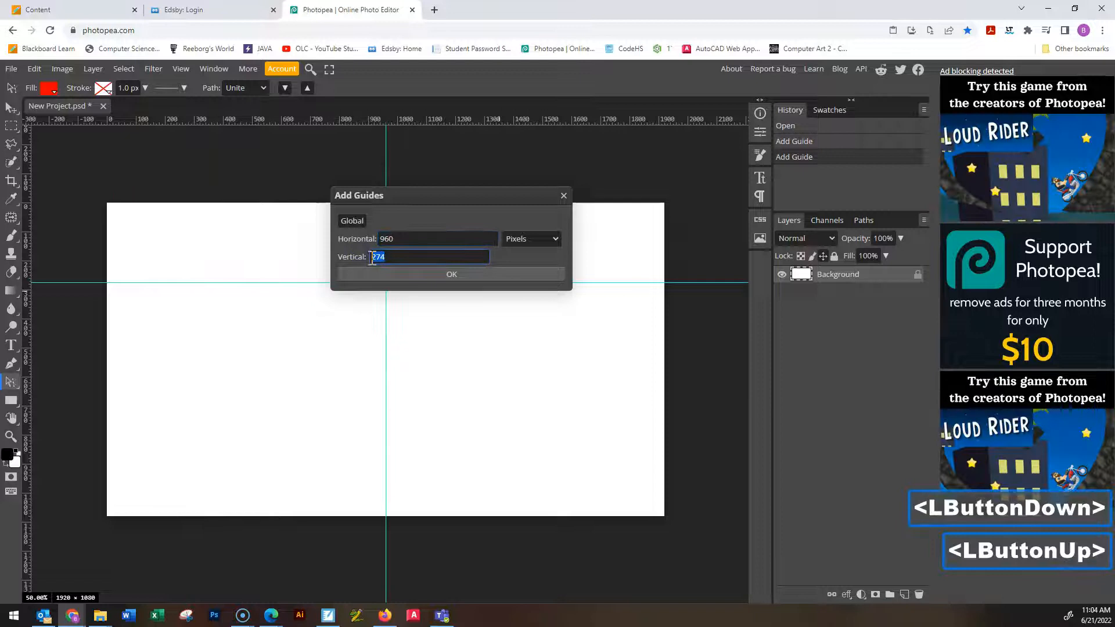
{"action": "type", "text": "540"}
{"action": "left_click", "coordinate": [501, 276]}
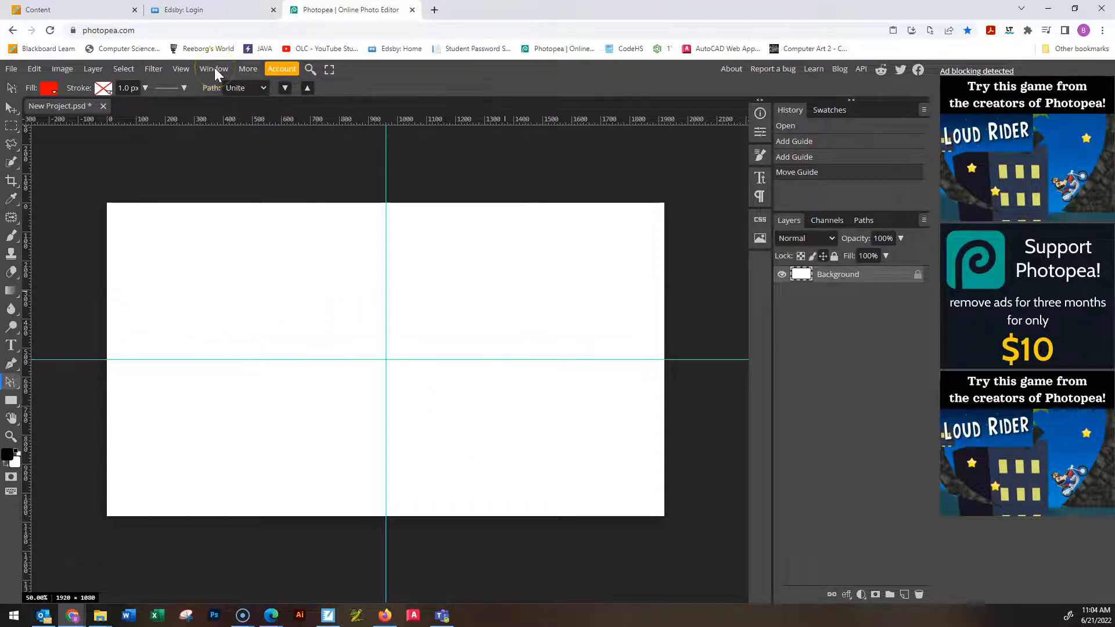
Clear all guides from the canvas of the new project
{"action": "left_click", "coordinate": [180, 70]}
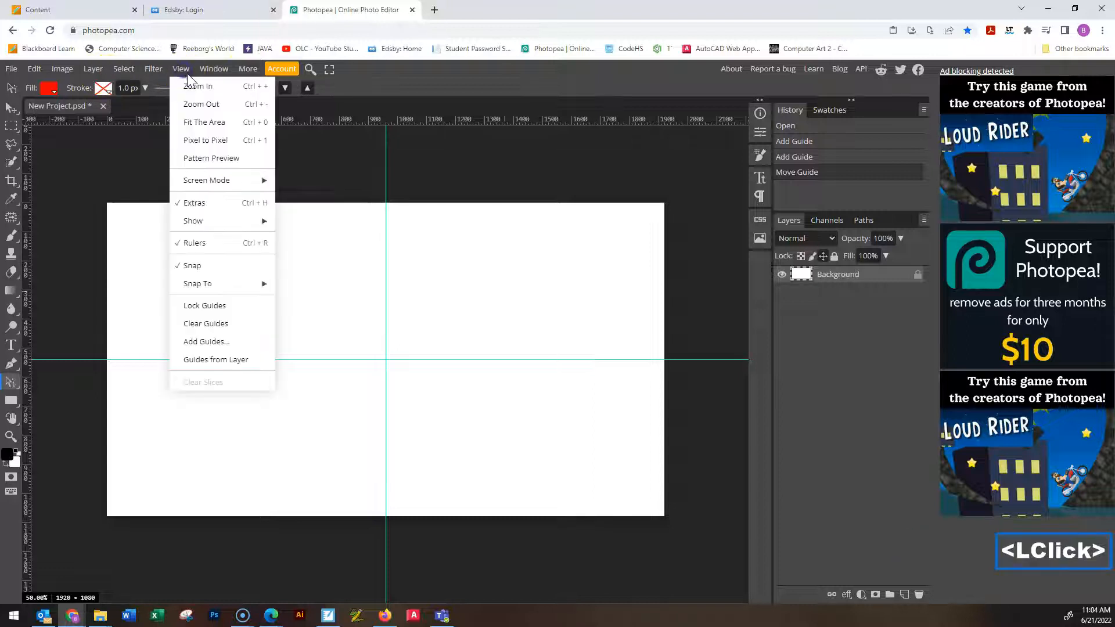
{"action": "left_click", "coordinate": [235, 325]}
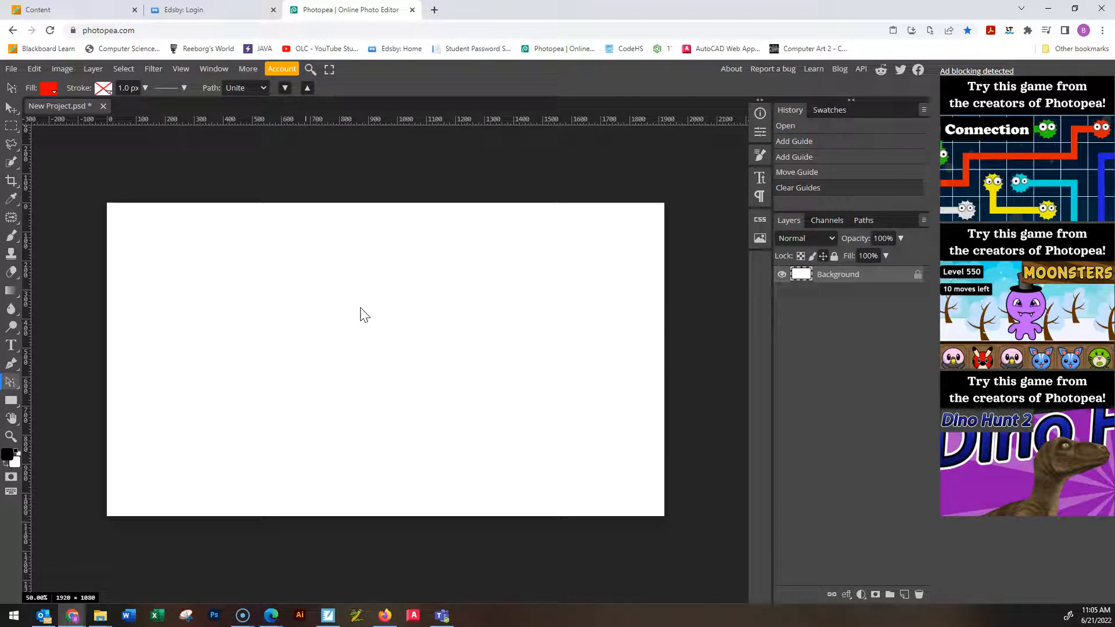
{"action": "left_click", "coordinate": [305, 318]}
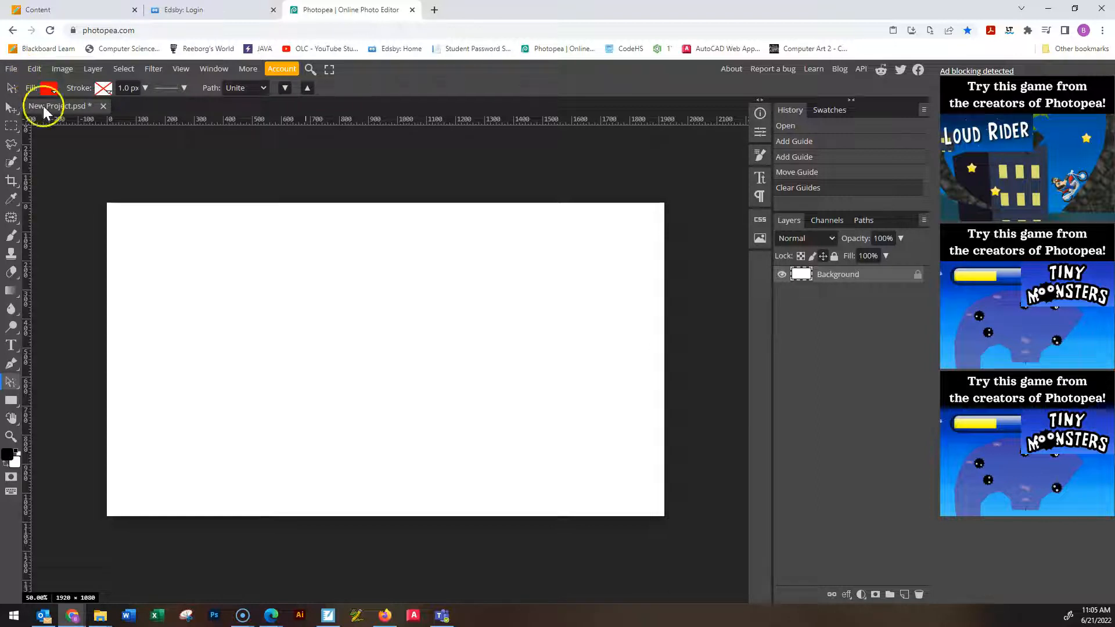
Open the image box.jpg from the PhotoshopPractice2022 folder as a separate document
{"action": "left_click", "coordinate": [13, 69]}
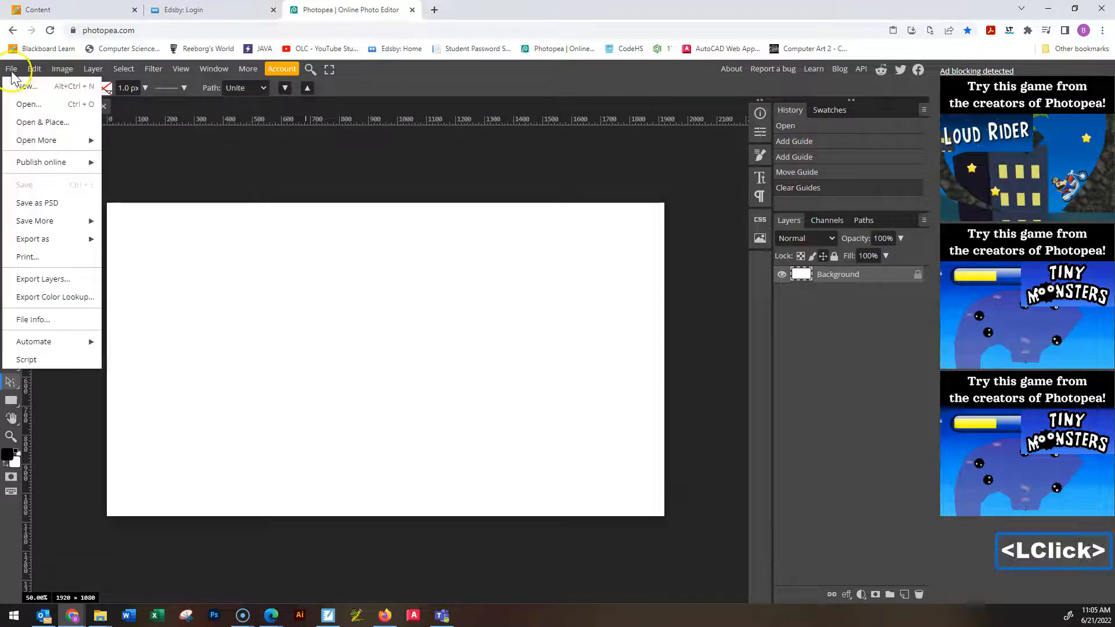
{"action": "left_click", "coordinate": [38, 105]}
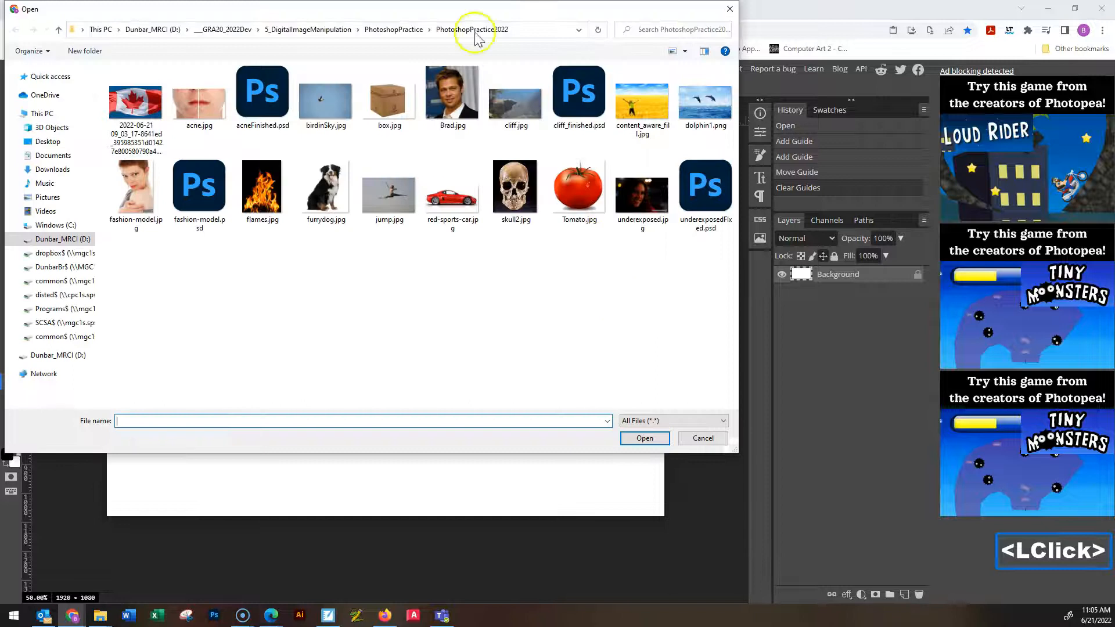
{"action": "left_click_drag", "start_coordinate": [501, 11], "coordinate": [573, 114]}
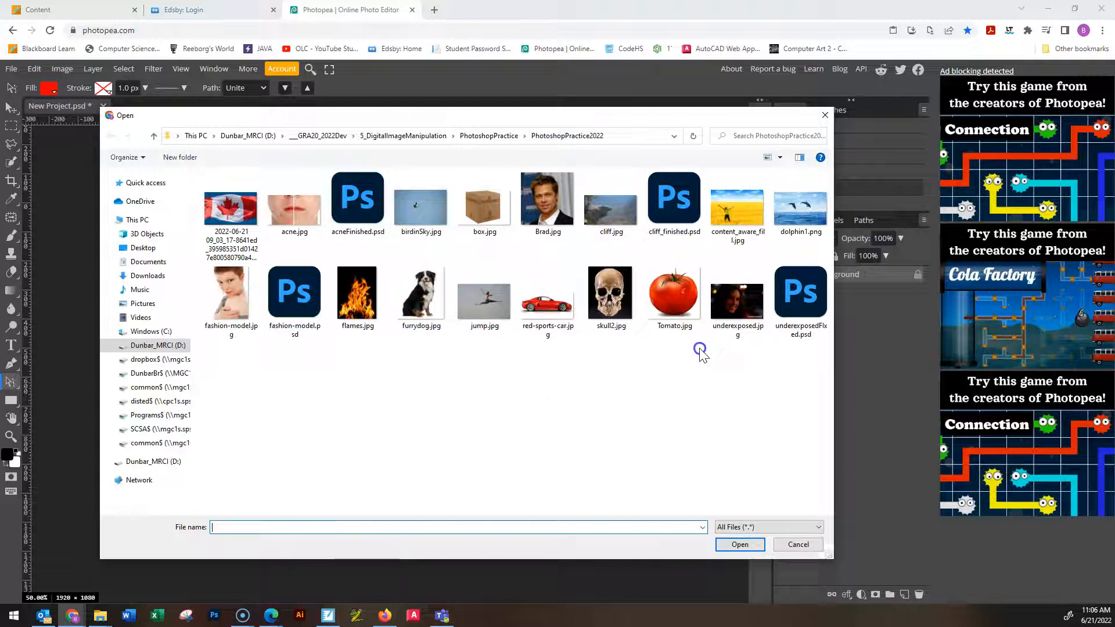
{"action": "left_click", "coordinate": [494, 219]}
{"action": "left_click", "coordinate": [739, 544]}
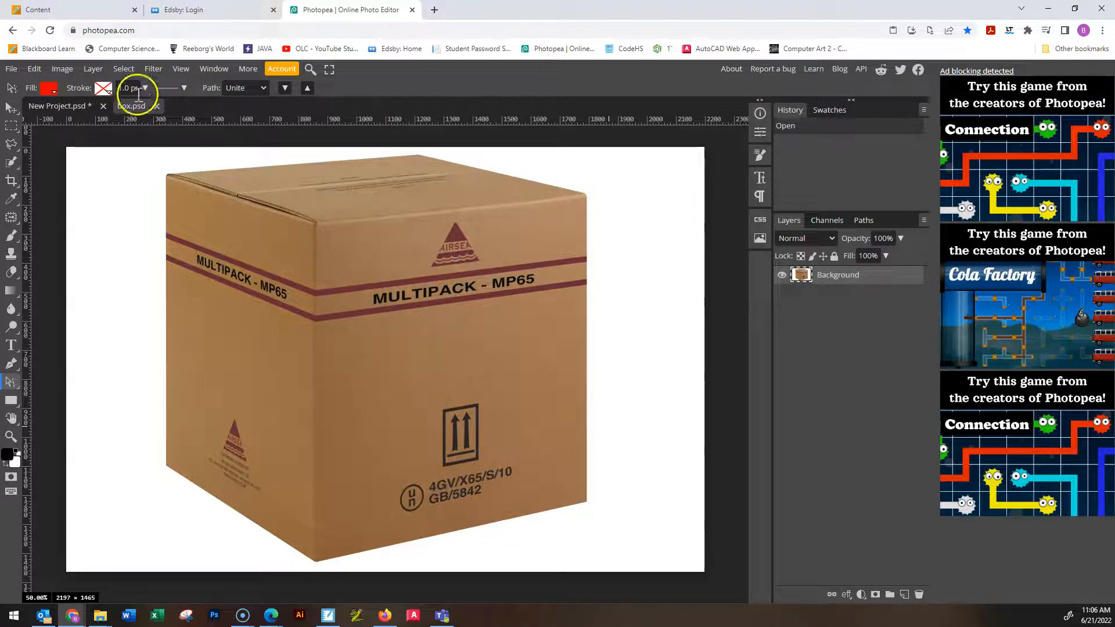
Switch back and forth between the New Project and box documents to compare them, ending on the box image
{"action": "left_click", "coordinate": [77, 108]}
{"action": "left_click", "coordinate": [130, 107]}
{"action": "left_click", "coordinate": [90, 103]}
{"action": "double_click", "coordinate": [140, 106]}
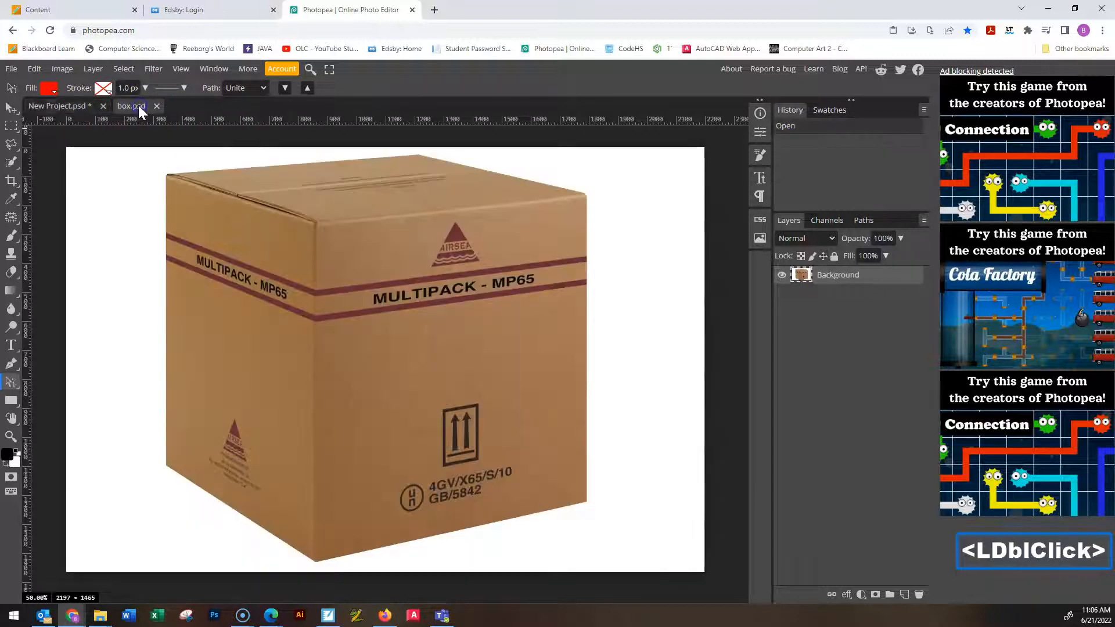
{"action": "left_click", "coordinate": [75, 103]}
{"action": "left_click", "coordinate": [143, 109]}
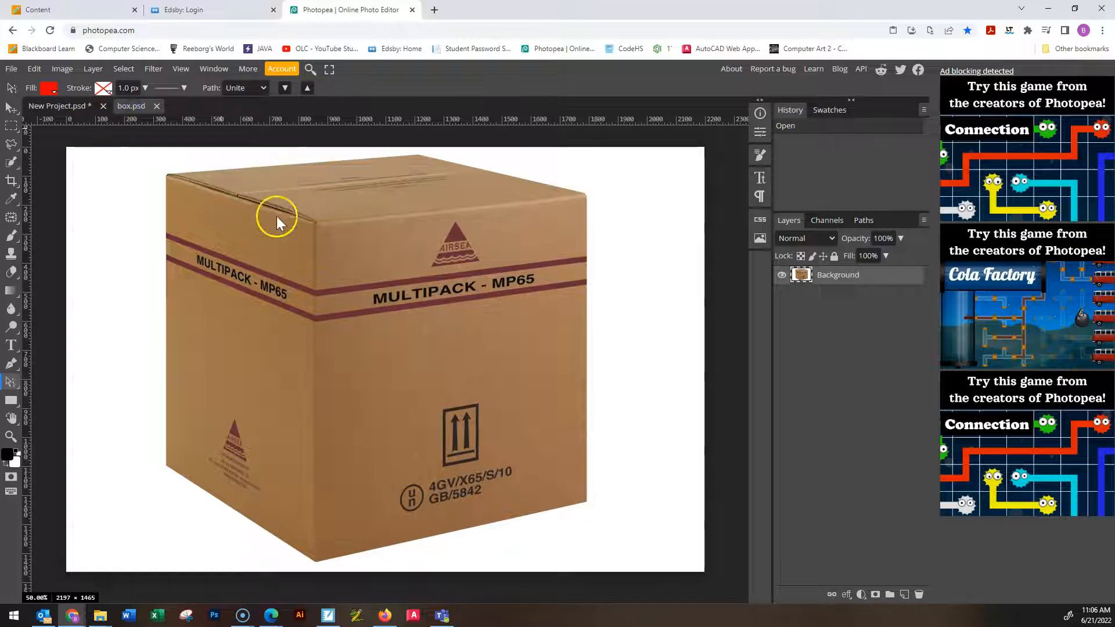
{"action": "left_click", "coordinate": [70, 108]}
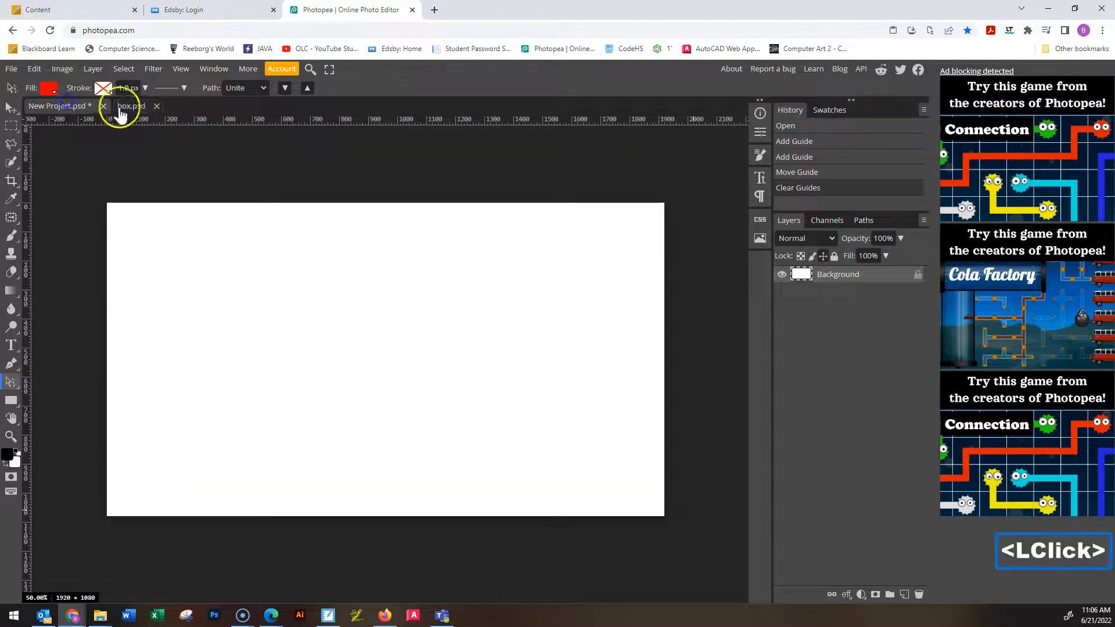
{"action": "left_click", "coordinate": [144, 107]}
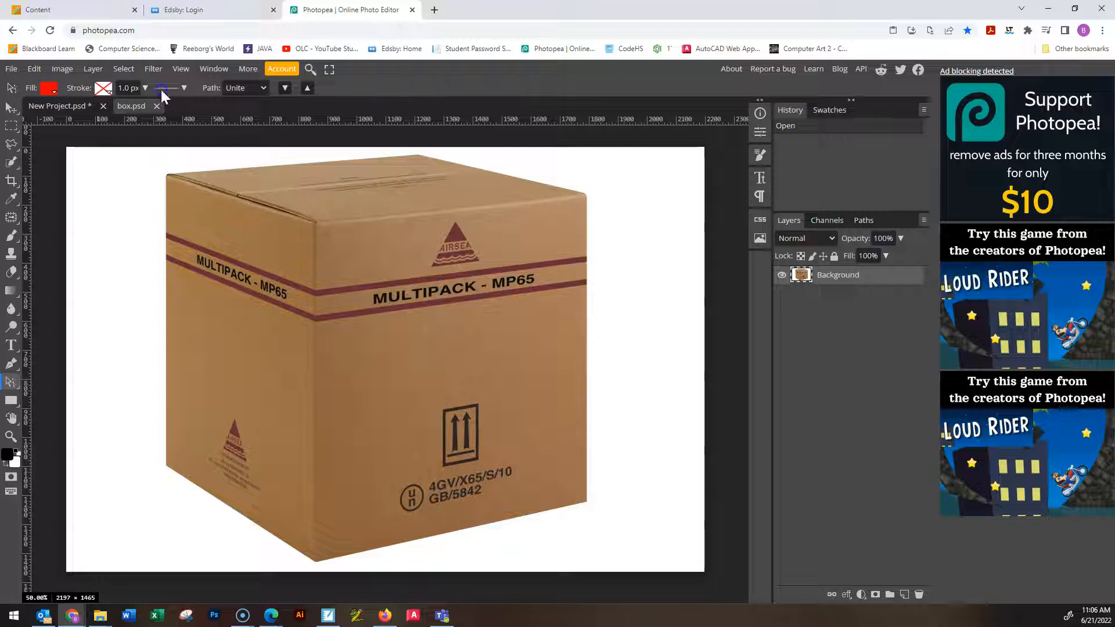
{"action": "left_click", "coordinate": [181, 69]}
{"action": "mouse_move", "coordinate": [214, 69]}
{"action": "left_click", "coordinate": [579, 120]}
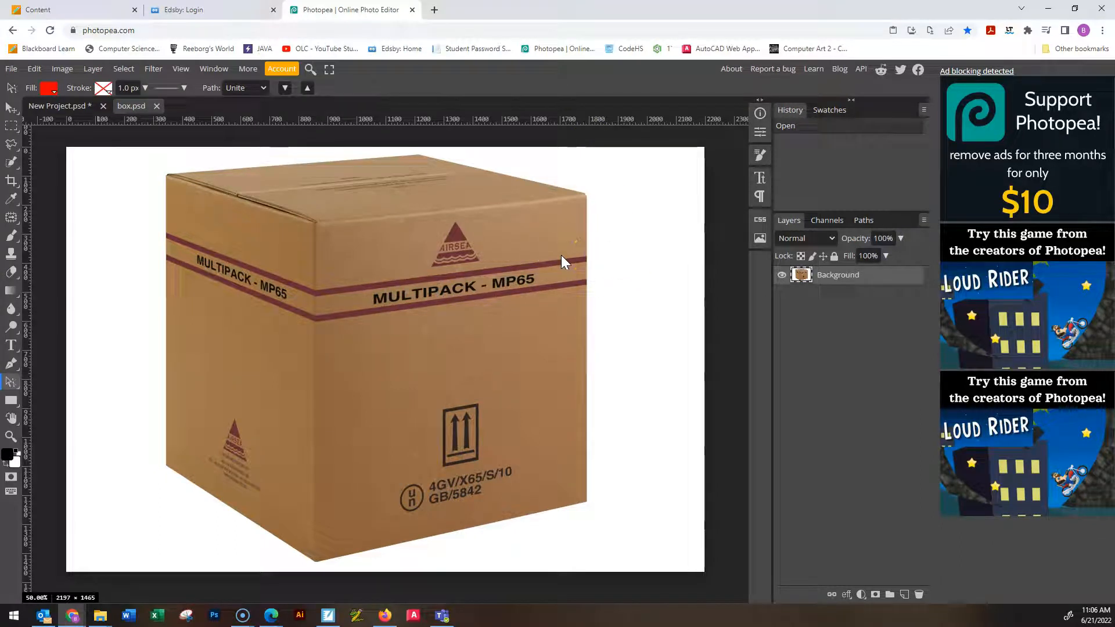
Scroll the box image up and down to look over its upper and lower parts
{"action": "scroll", "coordinate": [585, 284], "scroll_direction": "up", "scroll_amount": 3}
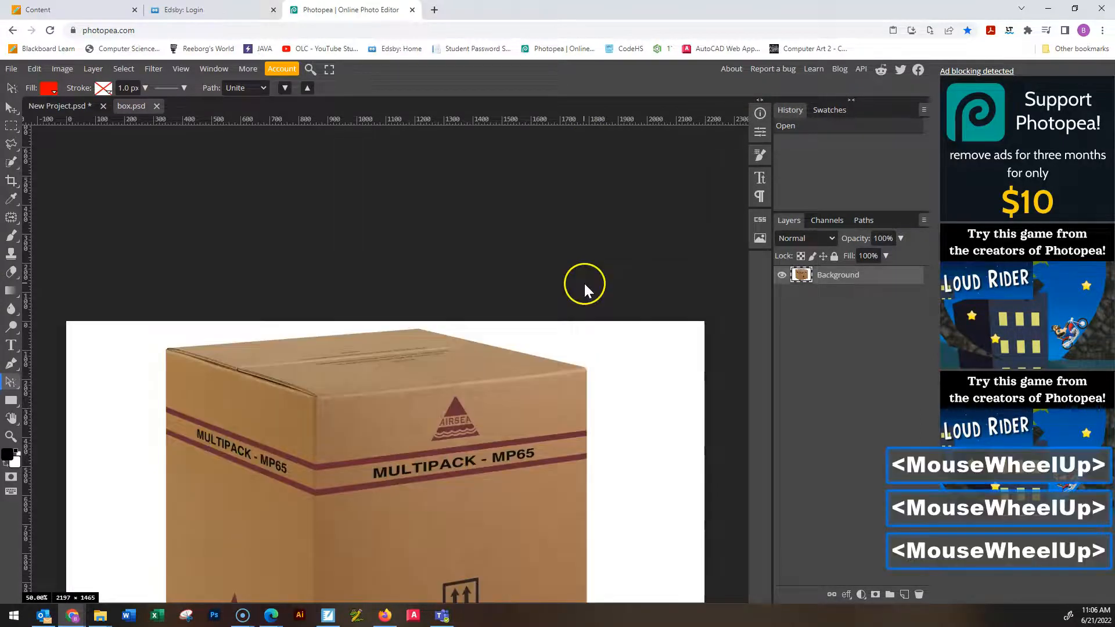
{"action": "scroll", "coordinate": [585, 284], "scroll_direction": "down", "scroll_amount": 4}
{"action": "scroll", "coordinate": [581, 288], "scroll_direction": "up", "scroll_amount": 5}
{"action": "scroll", "coordinate": [585, 294], "scroll_direction": "down", "scroll_amount": 5}
{"action": "scroll", "coordinate": [581, 292], "scroll_direction": "up", "scroll_amount": 4}
{"action": "scroll", "coordinate": [579, 290], "scroll_direction": "down", "scroll_amount": 4}
{"action": "scroll", "coordinate": [573, 288], "scroll_direction": "up", "scroll_amount": 3}
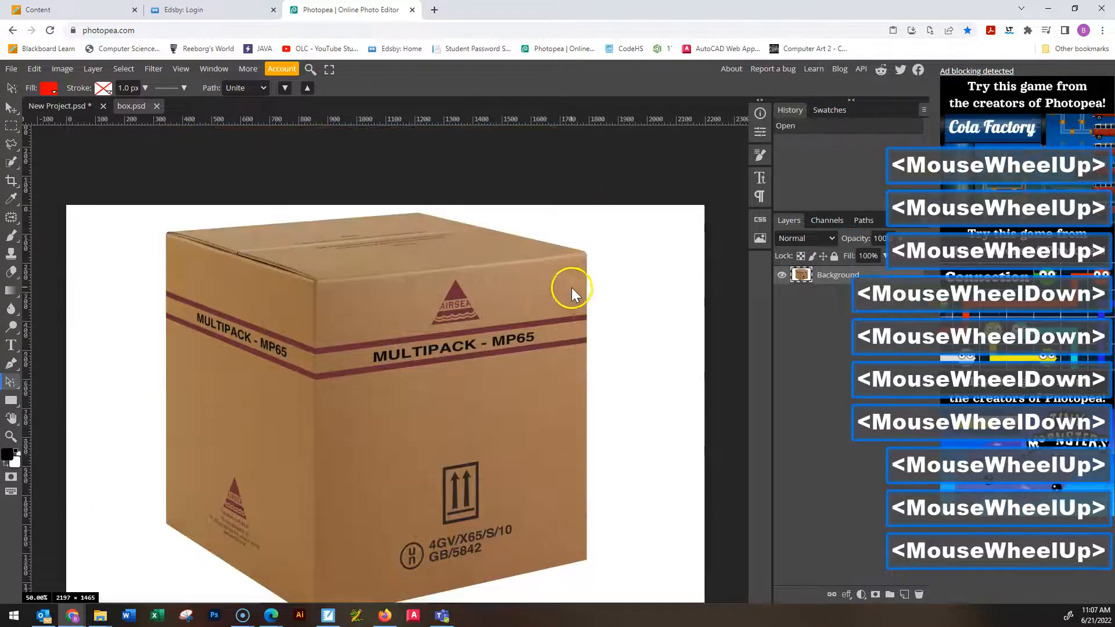
{"action": "scroll", "coordinate": [570, 289], "scroll_direction": "down", "scroll_amount": 4}
{"action": "scroll", "coordinate": [569, 290], "scroll_direction": "up", "scroll_amount": 1}
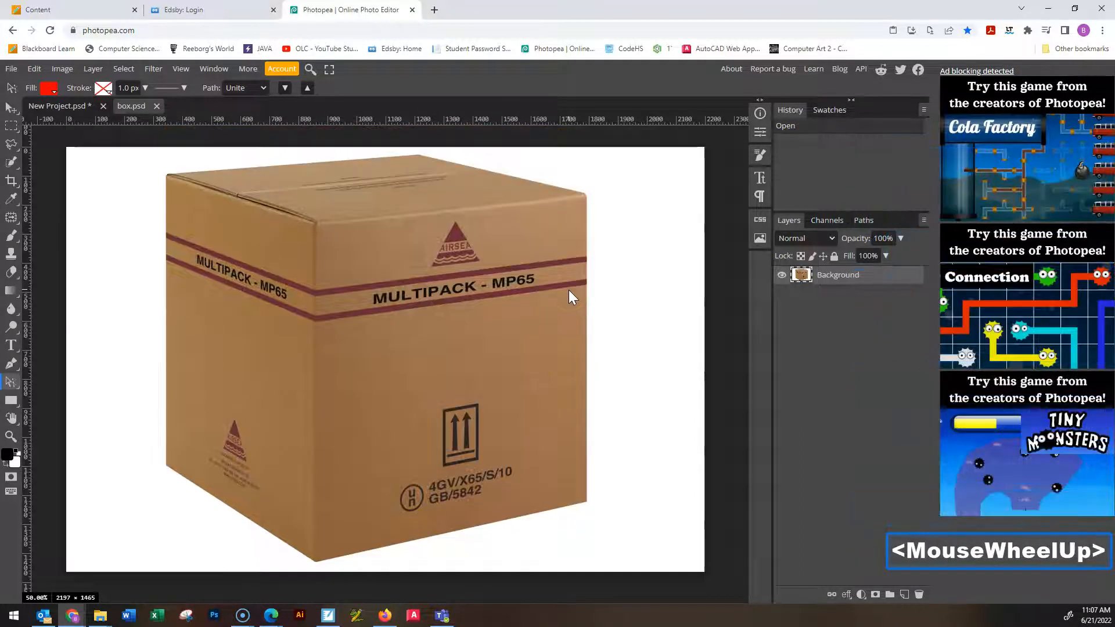
{"action": "scroll", "coordinate": [569, 290], "scroll_direction": "up", "scroll_amount": 2}
{"action": "scroll", "coordinate": [569, 290], "scroll_direction": "down", "scroll_amount": 4}
{"action": "scroll", "coordinate": [569, 291], "scroll_direction": "down", "scroll_amount": 2}
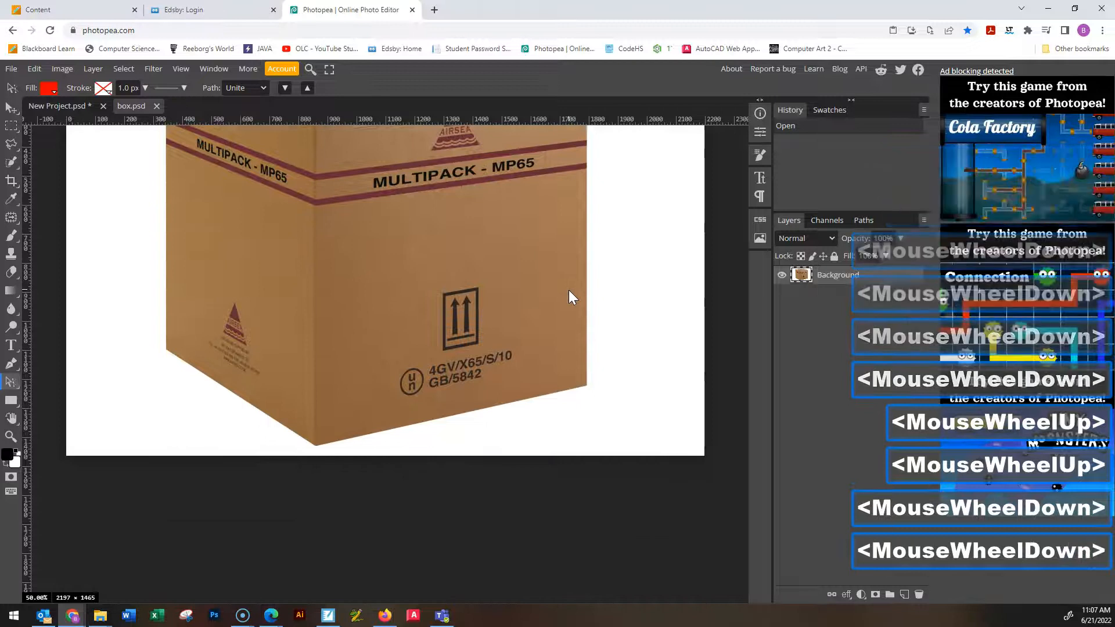
Zoom in and out around the box's right edge to view the arrow symbol and printed code at different magnifications
{"action": "scroll", "coordinate": [584, 297], "scroll_direction": "up", "scroll_amount": 1, "text": "alt"}
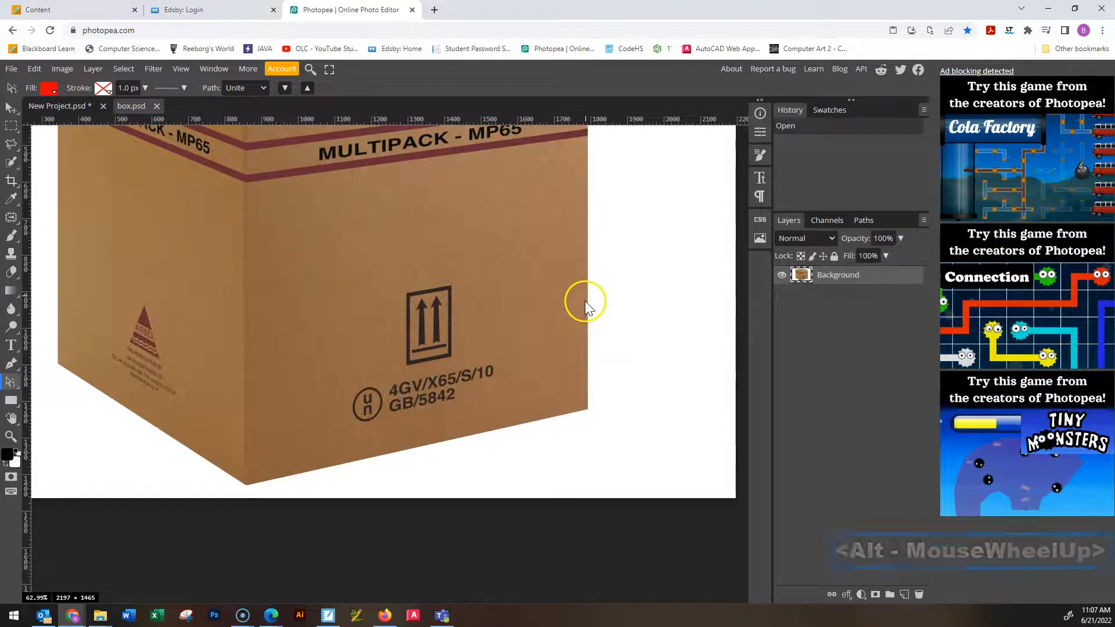
{"action": "scroll", "coordinate": [584, 301], "scroll_direction": "up", "scroll_amount": 1, "text": "alt"}
{"action": "scroll", "coordinate": [586, 300], "scroll_direction": "down", "scroll_amount": 3, "text": "alt"}
{"action": "scroll", "coordinate": [583, 300], "scroll_direction": "up", "scroll_amount": 2, "text": "alt"}
{"action": "scroll", "coordinate": [584, 300], "scroll_direction": "up", "scroll_amount": 1, "text": "alt"}
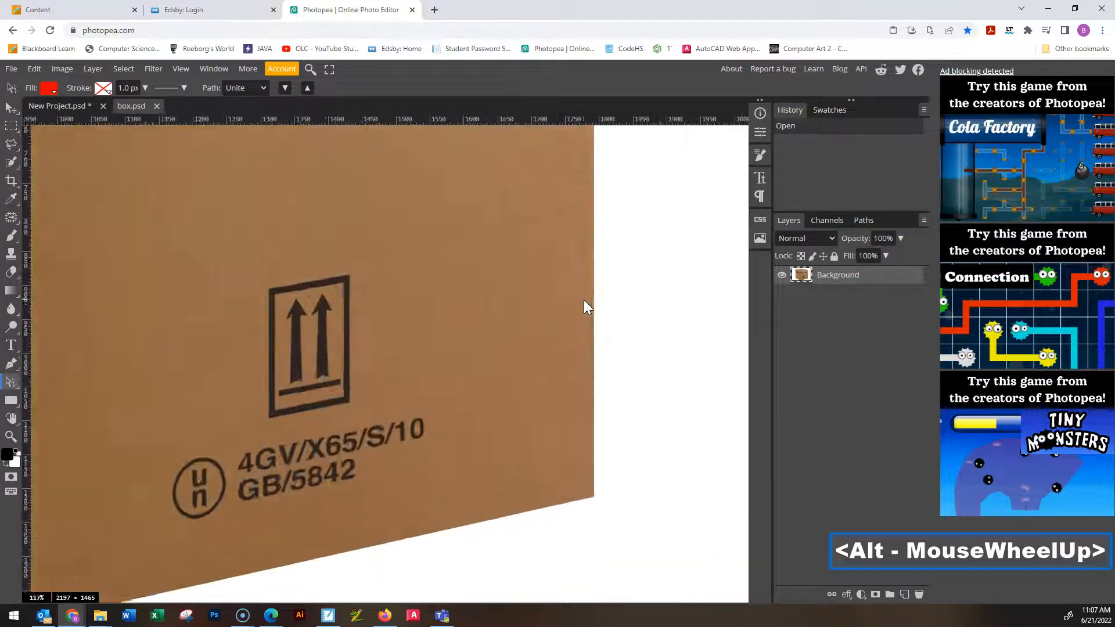
{"action": "scroll", "coordinate": [585, 300], "scroll_direction": "down", "scroll_amount": 3, "text": "alt"}
{"action": "scroll", "coordinate": [584, 301], "scroll_direction": "up", "scroll_amount": 4, "text": "alt"}
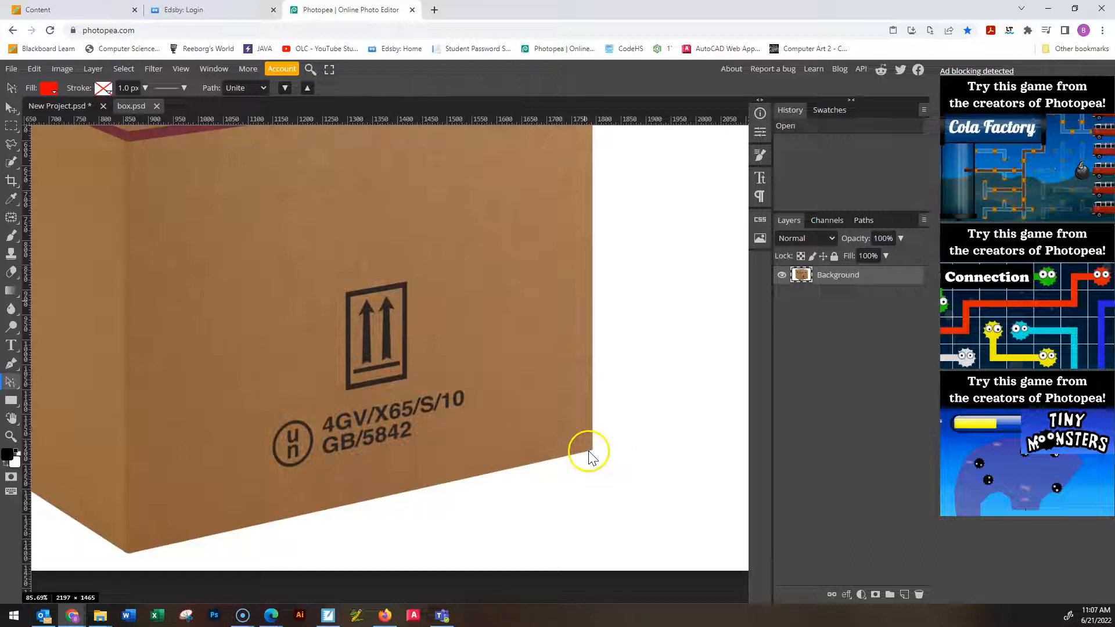
Examine the individual pixels at the box's lower right corner and zoom out until the entire image appears as a thumbnail
{"action": "scroll", "coordinate": [618, 463], "scroll_direction": "up", "scroll_amount": 5, "text": "alt"}
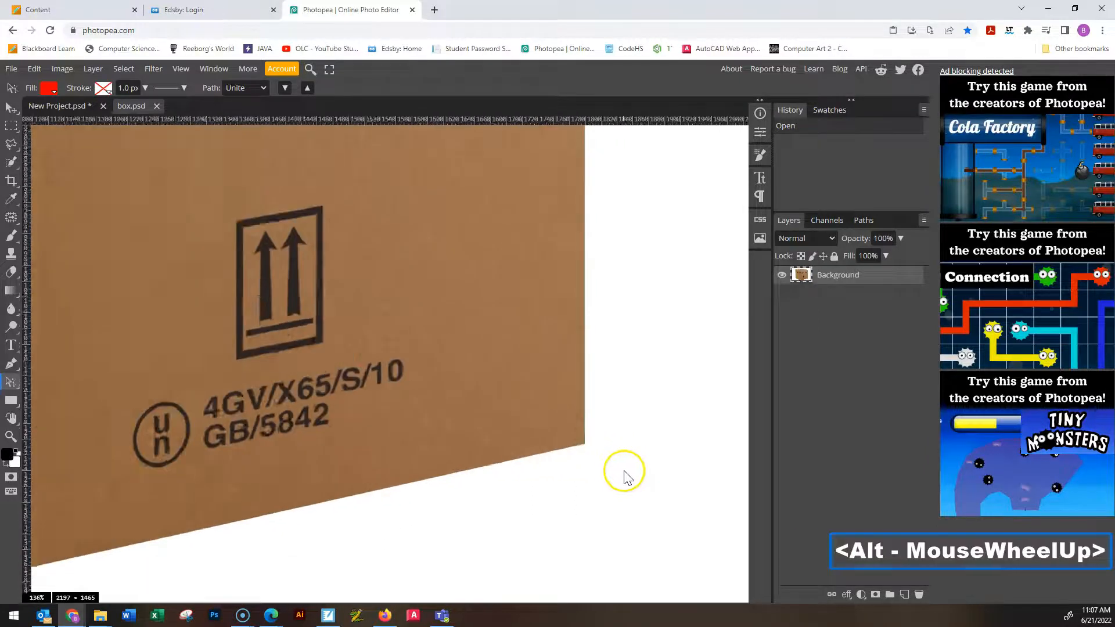
{"action": "scroll", "coordinate": [559, 422], "scroll_direction": "up", "scroll_amount": 5, "text": "alt"}
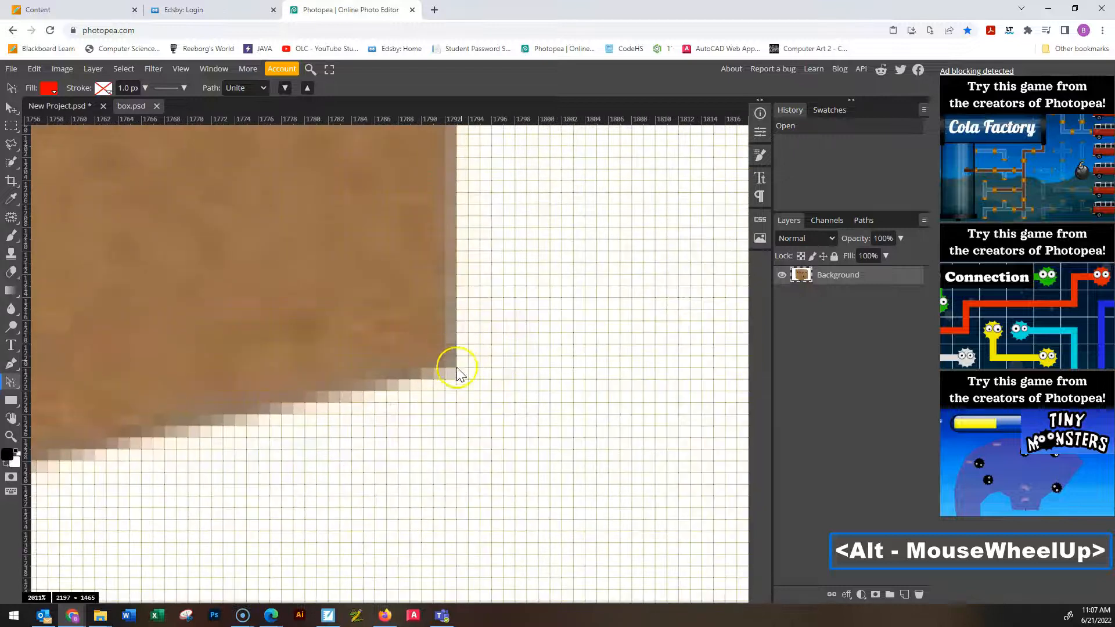
{"action": "scroll", "coordinate": [522, 405], "scroll_direction": "down", "scroll_amount": 3, "text": "alt"}
{"action": "scroll", "coordinate": [538, 414], "scroll_direction": "down", "scroll_amount": 10, "text": "alt"}
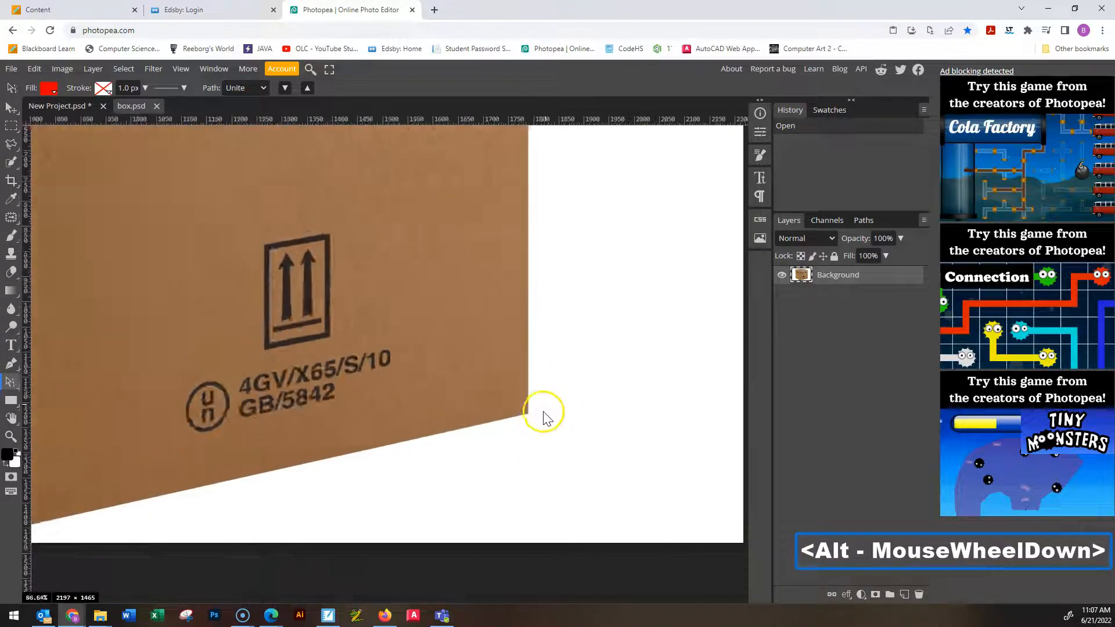
{"action": "scroll", "coordinate": [523, 389], "scroll_direction": "down", "scroll_amount": 6, "text": "alt"}
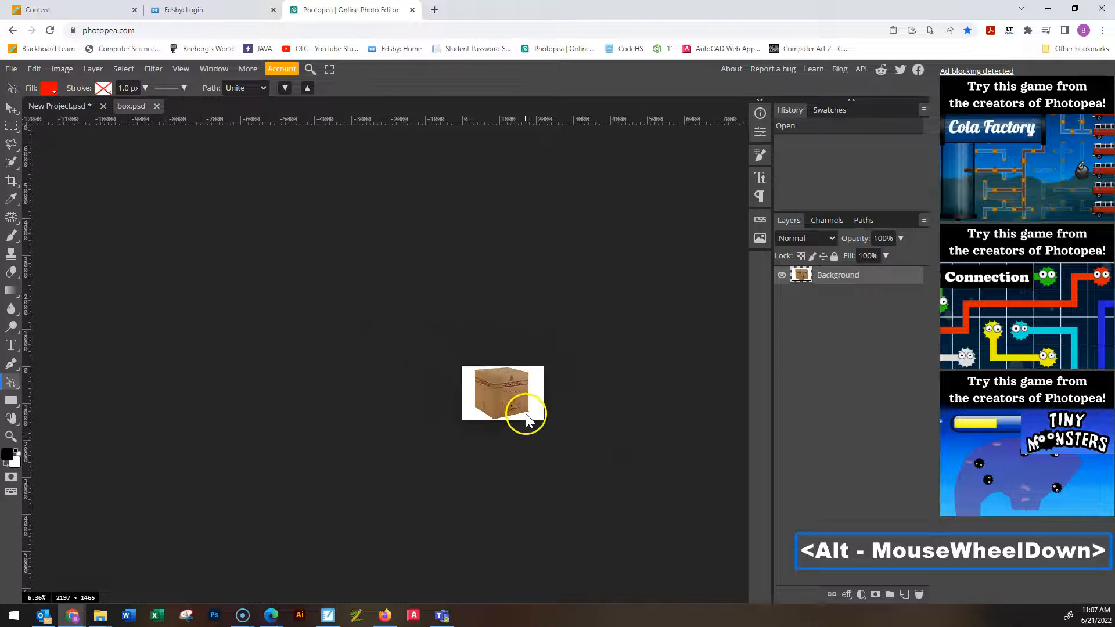
Zoom back in to view the whole box and closer in on its front face beside the right edge
{"action": "scroll", "coordinate": [535, 407], "scroll_direction": "up", "scroll_amount": 2, "text": "alt"}
{"action": "scroll", "coordinate": [535, 407], "scroll_direction": "up", "scroll_amount": 7, "text": "alt"}
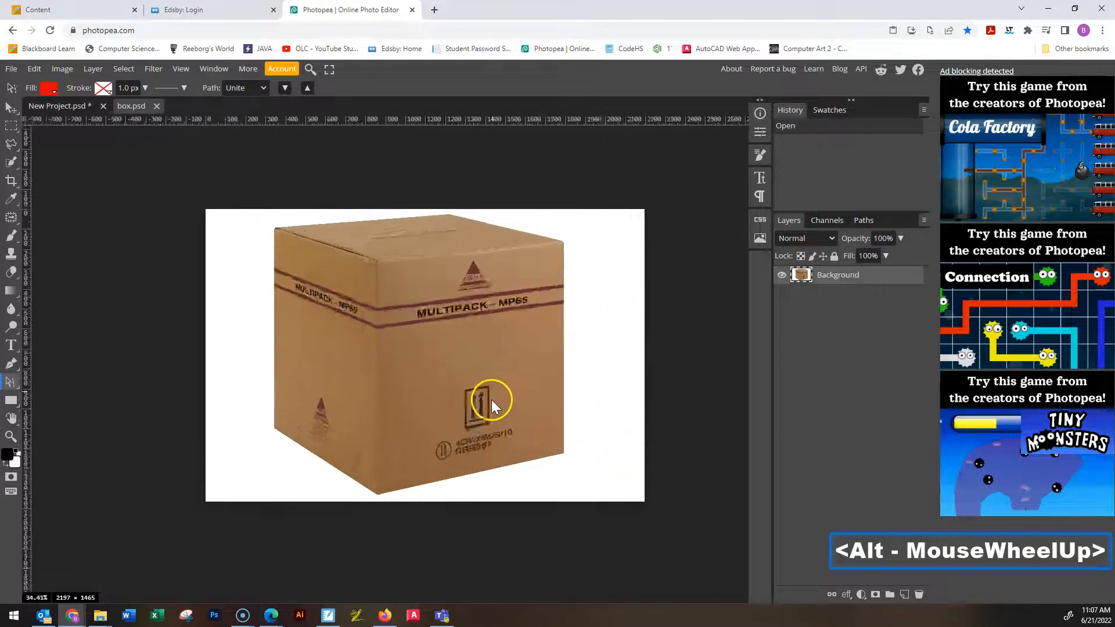
{"action": "scroll", "coordinate": [483, 394], "scroll_direction": "down", "scroll_amount": 2, "text": "alt"}
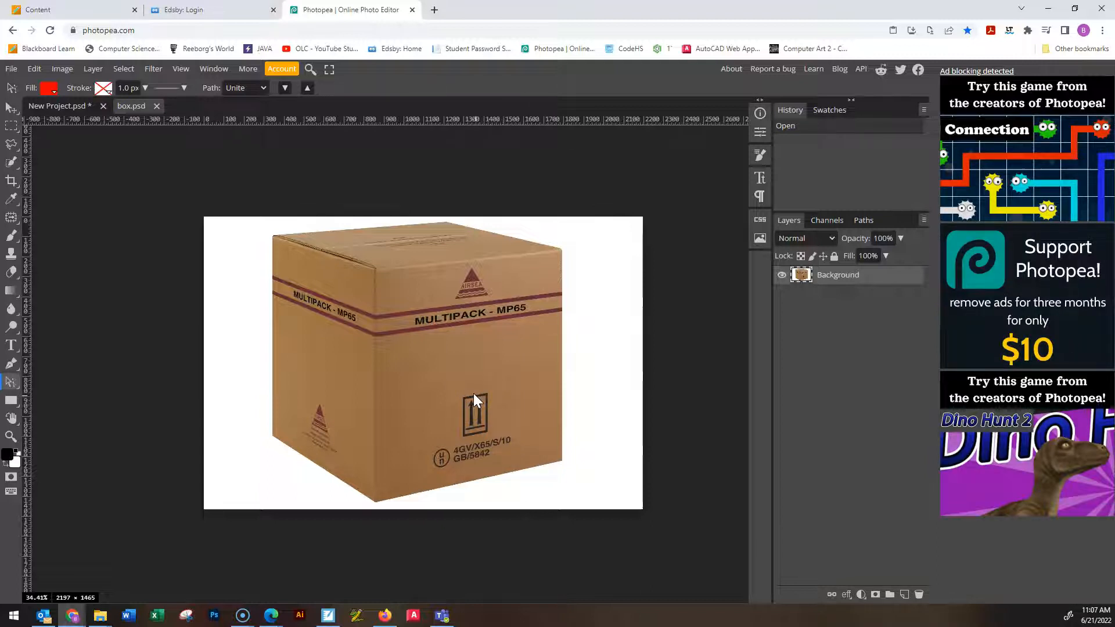
{"action": "scroll", "coordinate": [482, 347], "scroll_direction": "up", "scroll_amount": 2, "text": "alt"}
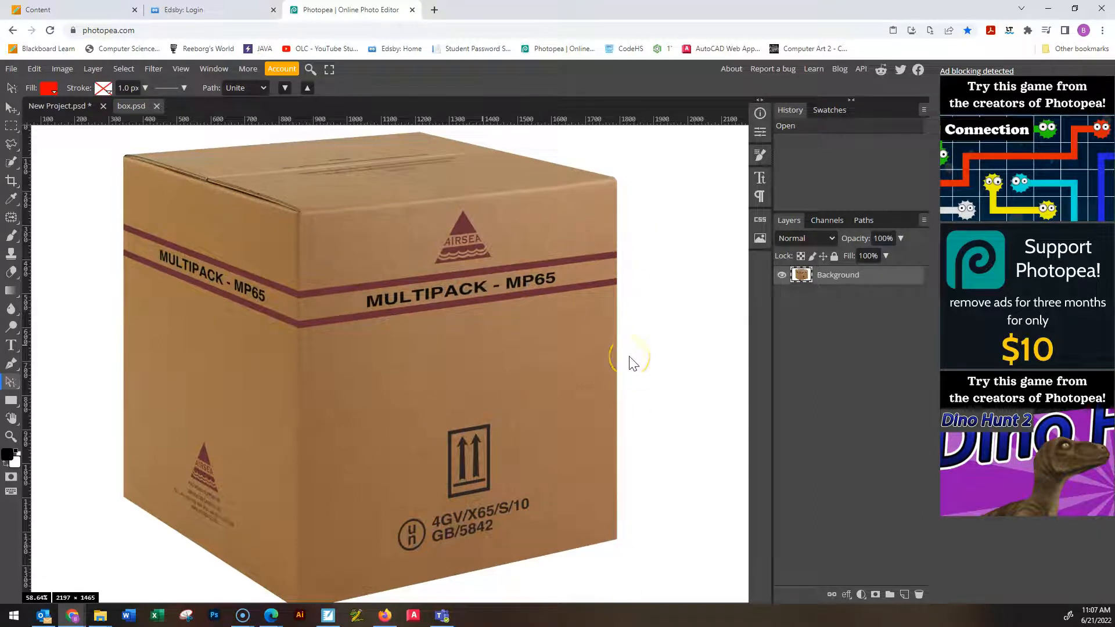
{"action": "scroll", "coordinate": [607, 390], "scroll_direction": "up", "scroll_amount": 3, "text": "alt"}
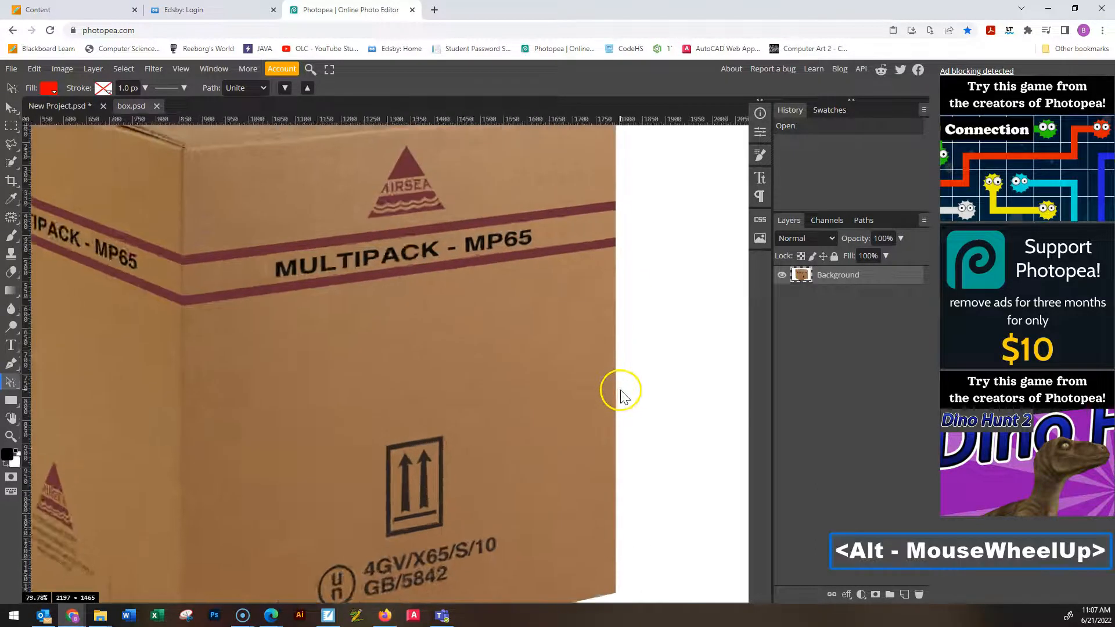
Zoom in and out repeatedly on the box's front face to compare a close-up of the cardboard with the whole image
{"action": "scroll", "coordinate": [617, 392], "scroll_direction": "down", "scroll_amount": 4, "text": "alt"}
{"action": "scroll", "coordinate": [621, 401], "scroll_direction": "up", "scroll_amount": 6, "text": "alt"}
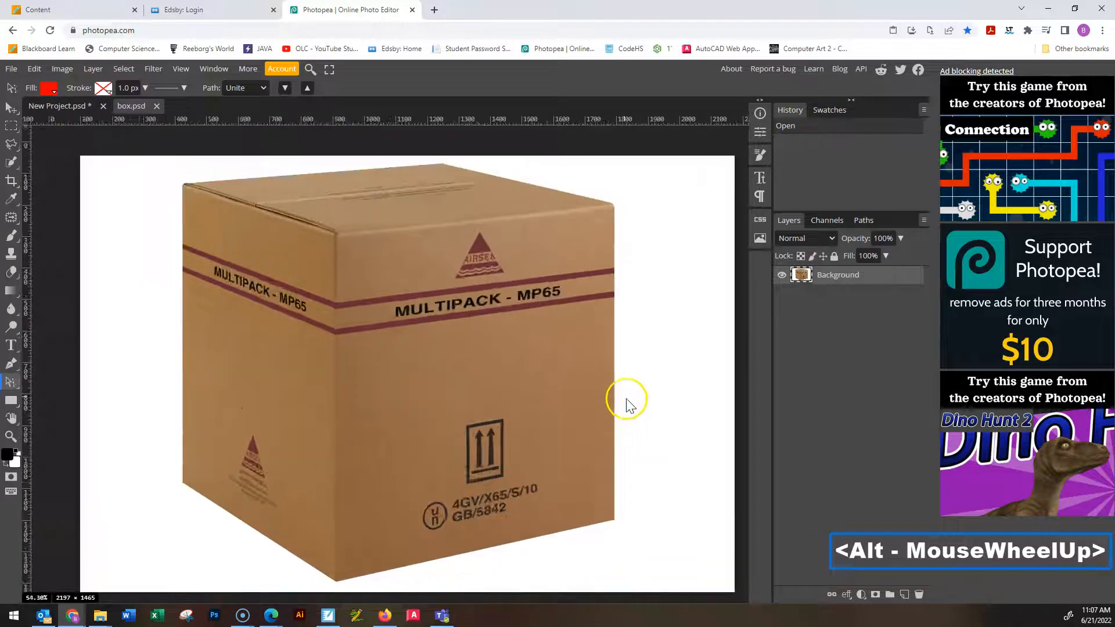
{"action": "scroll", "coordinate": [622, 401], "scroll_direction": "down", "scroll_amount": 2, "text": "alt"}
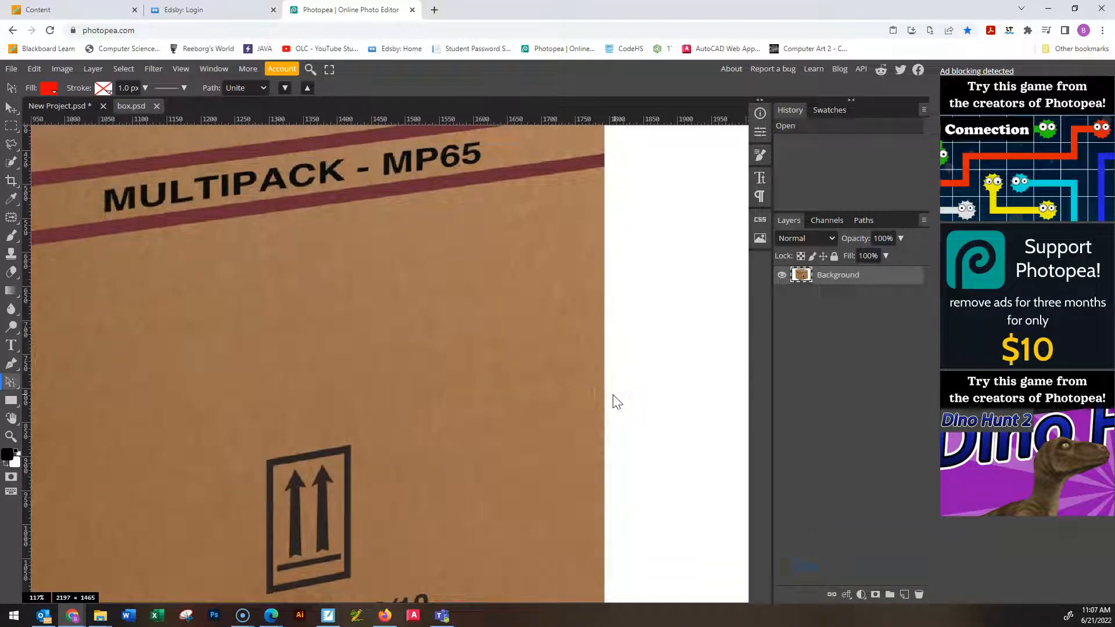
{"action": "scroll", "coordinate": [617, 386], "scroll_direction": "down", "scroll_amount": 2, "text": "alt"}
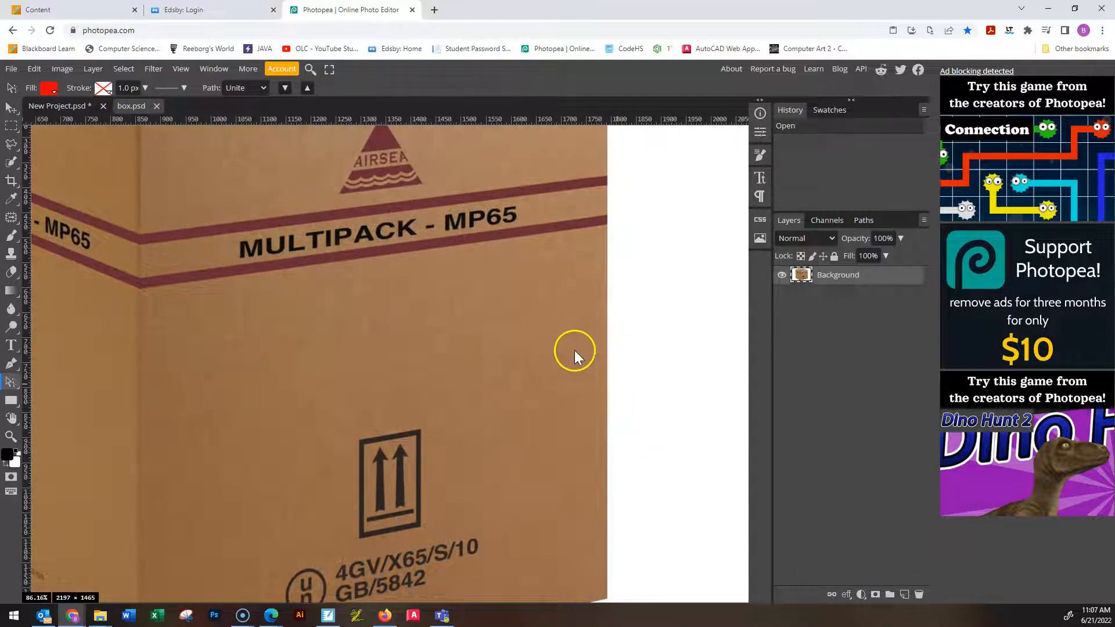
{"action": "scroll", "coordinate": [575, 354], "scroll_direction": "up", "scroll_amount": 4, "text": "alt"}
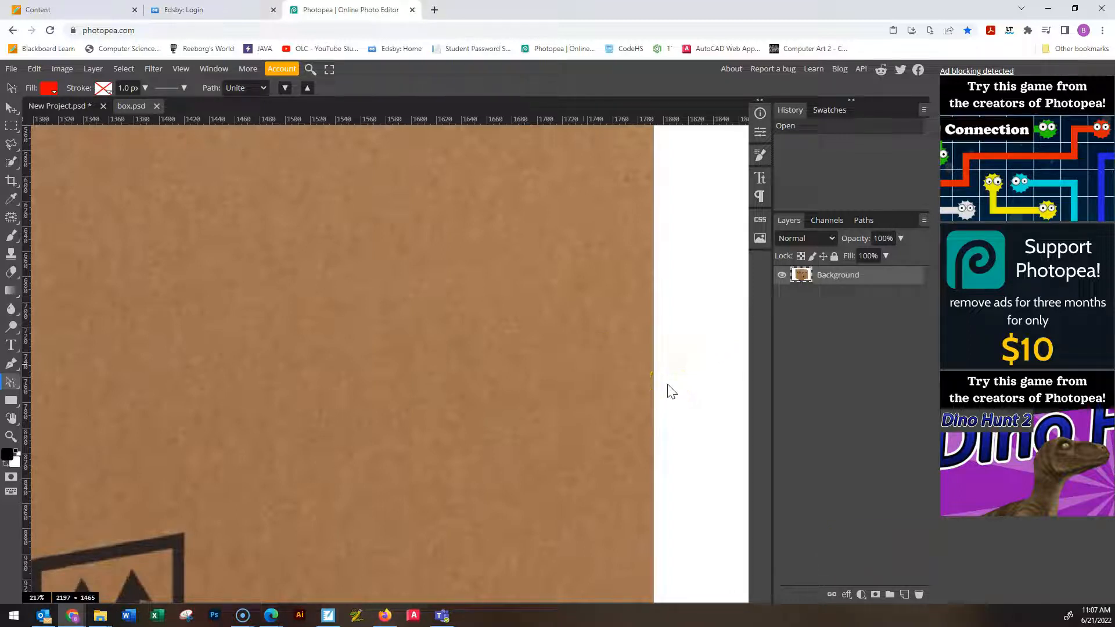
{"action": "scroll", "coordinate": [671, 391], "scroll_direction": "down", "scroll_amount": 7, "text": "alt"}
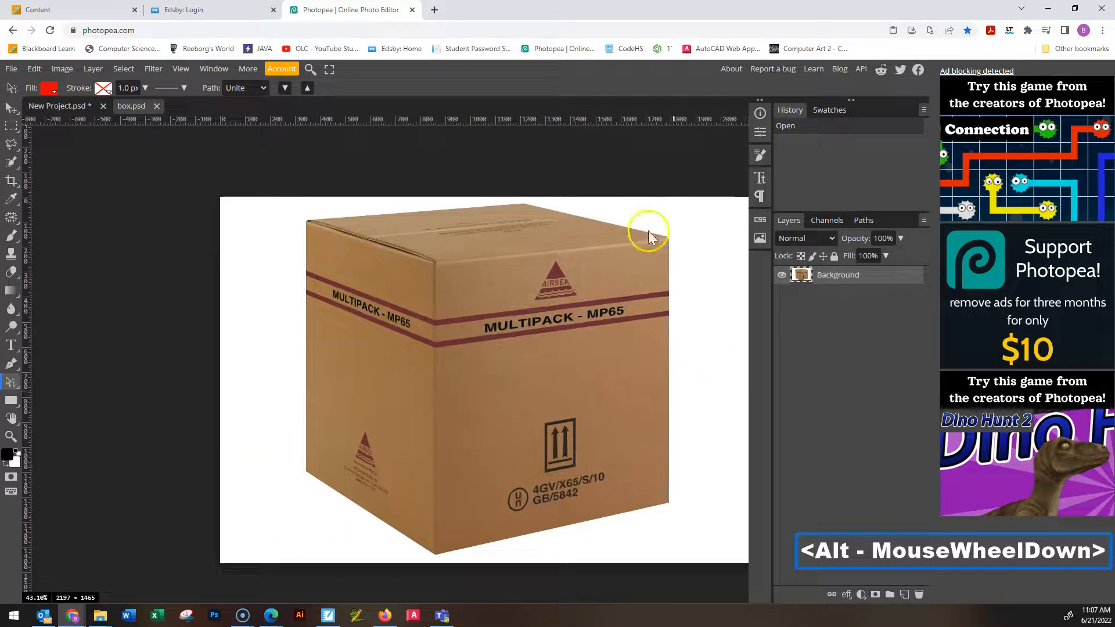
Magnify the box's upper right corner, look down along its right edge, and zoom back out
{"action": "scroll", "coordinate": [664, 241], "scroll_direction": "up", "scroll_amount": 8, "text": "alt"}
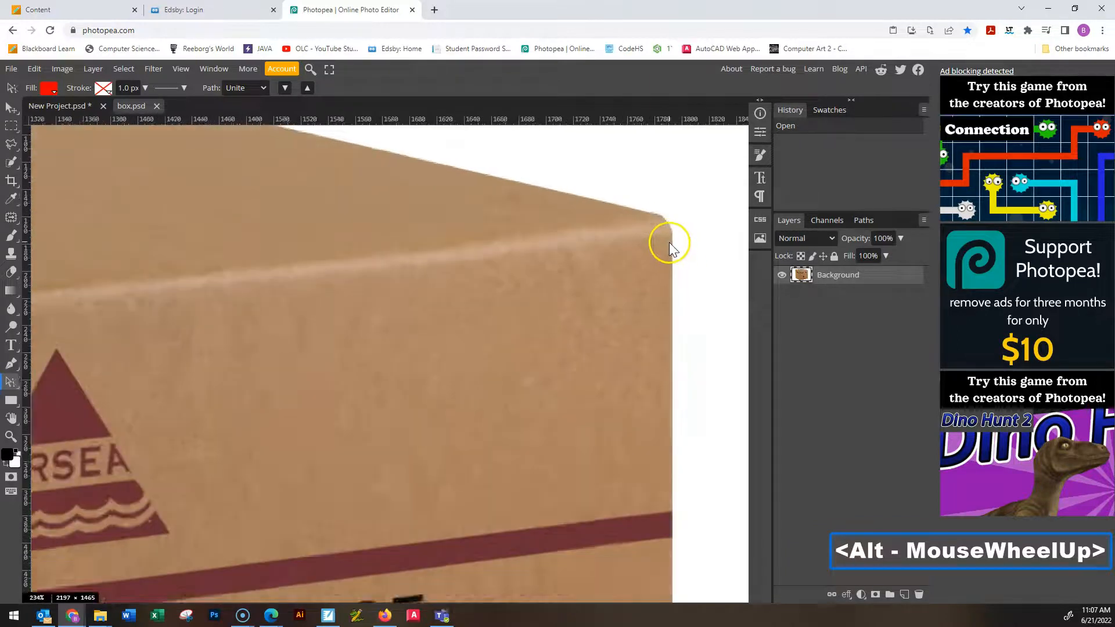
{"action": "scroll", "coordinate": [677, 348], "scroll_direction": "down", "scroll_amount": 6}
{"action": "scroll", "coordinate": [677, 359], "scroll_direction": "up", "scroll_amount": 3}
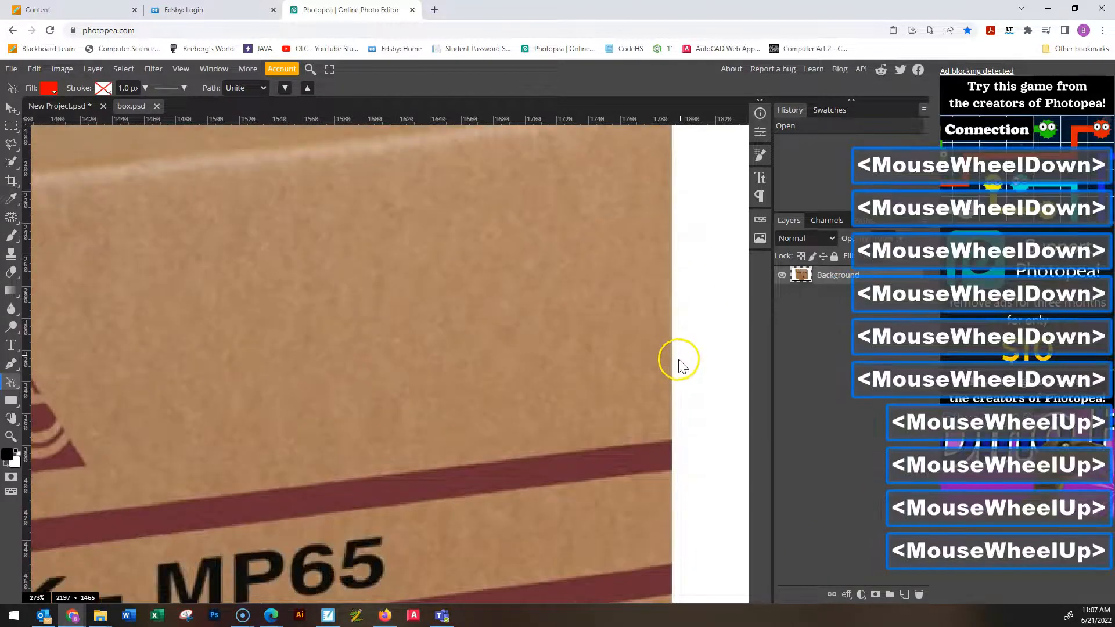
{"action": "scroll", "coordinate": [674, 364], "scroll_direction": "down", "scroll_amount": 2, "text": "alt"}
{"action": "scroll", "coordinate": [672, 367], "scroll_direction": "down", "scroll_amount": 3, "text": "alt"}
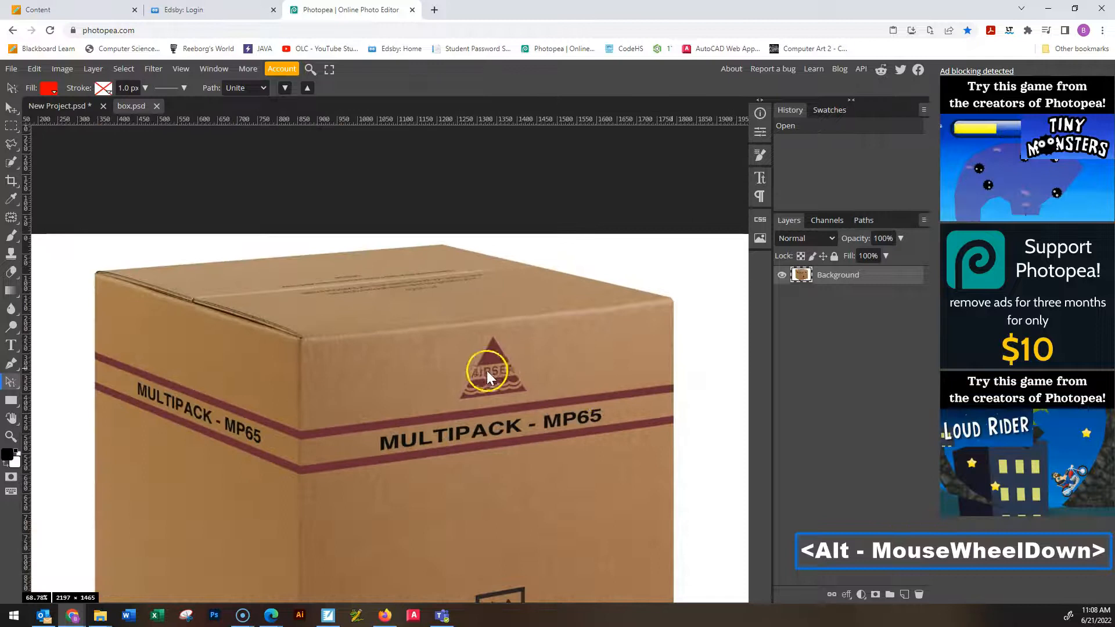
Magnify the AIRSEA logo on the front face, the smaller logo on the box's side, and the front logo again
{"action": "scroll", "coordinate": [493, 382], "scroll_direction": "up", "scroll_amount": 6, "text": "alt"}
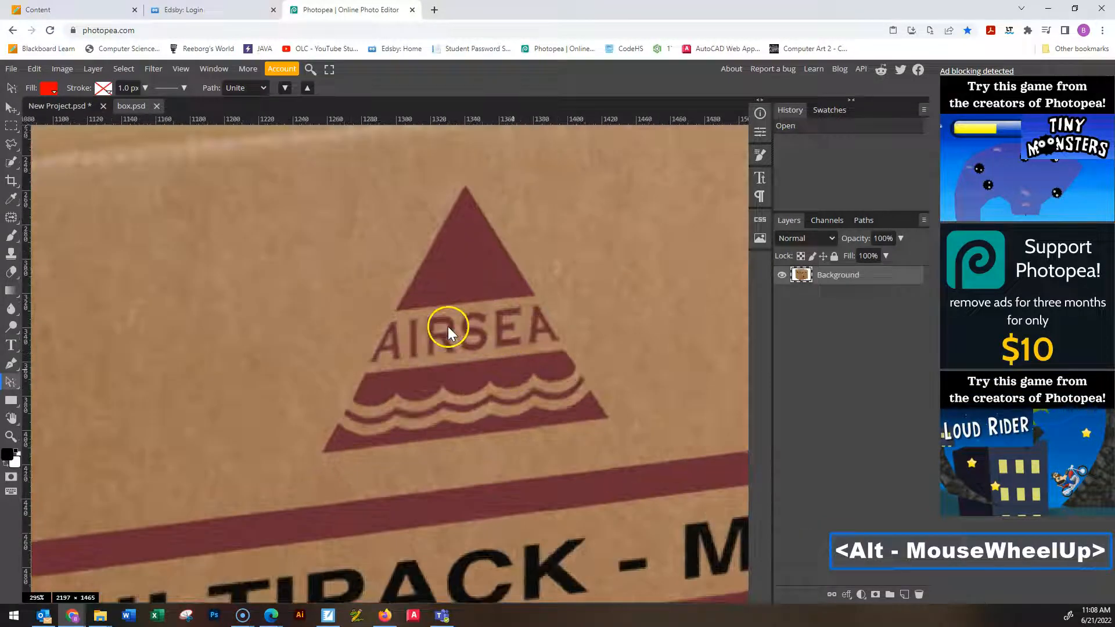
{"action": "scroll", "coordinate": [456, 343], "scroll_direction": "up", "scroll_amount": 2, "text": "alt"}
{"action": "scroll", "coordinate": [510, 317], "scroll_direction": "down", "scroll_amount": 10, "text": "alt"}
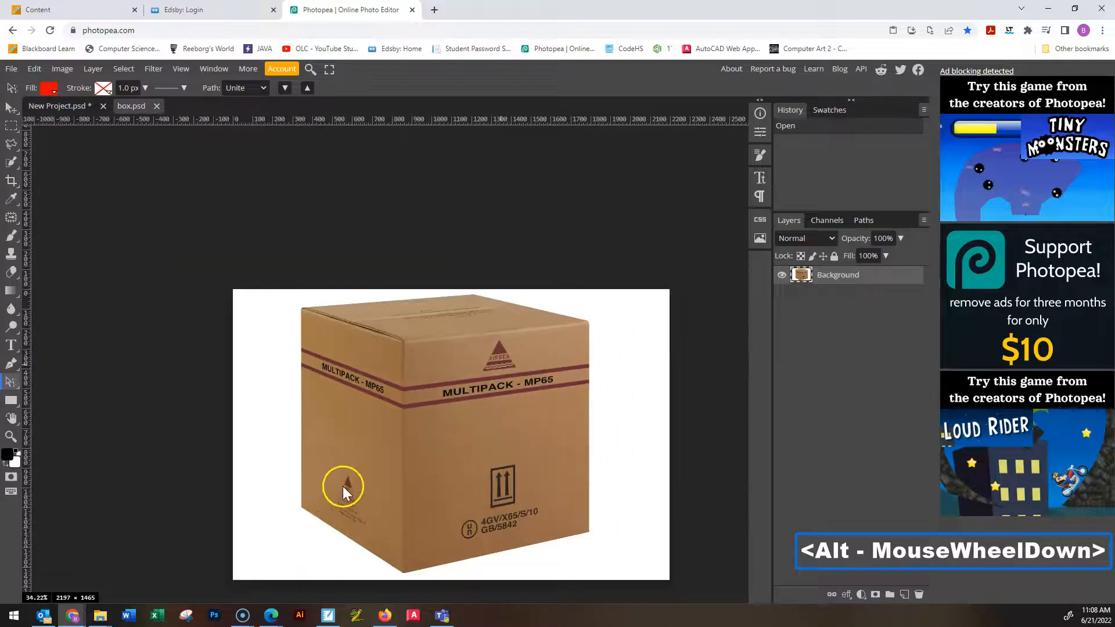
{"action": "scroll", "coordinate": [344, 487], "scroll_direction": "up", "scroll_amount": 6, "text": "alt"}
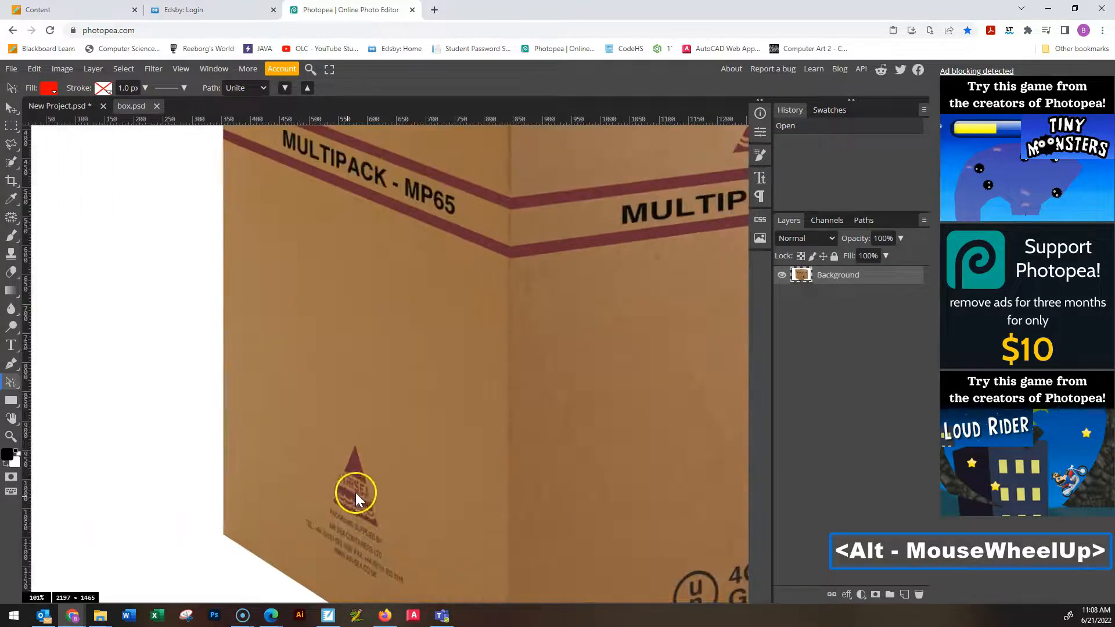
{"action": "scroll", "coordinate": [356, 493], "scroll_direction": "up", "scroll_amount": 2, "text": "alt"}
{"action": "scroll", "coordinate": [361, 472], "scroll_direction": "down", "scroll_amount": 6, "text": "alt"}
{"action": "scroll", "coordinate": [611, 274], "scroll_direction": "up", "scroll_amount": 10, "text": "alt"}
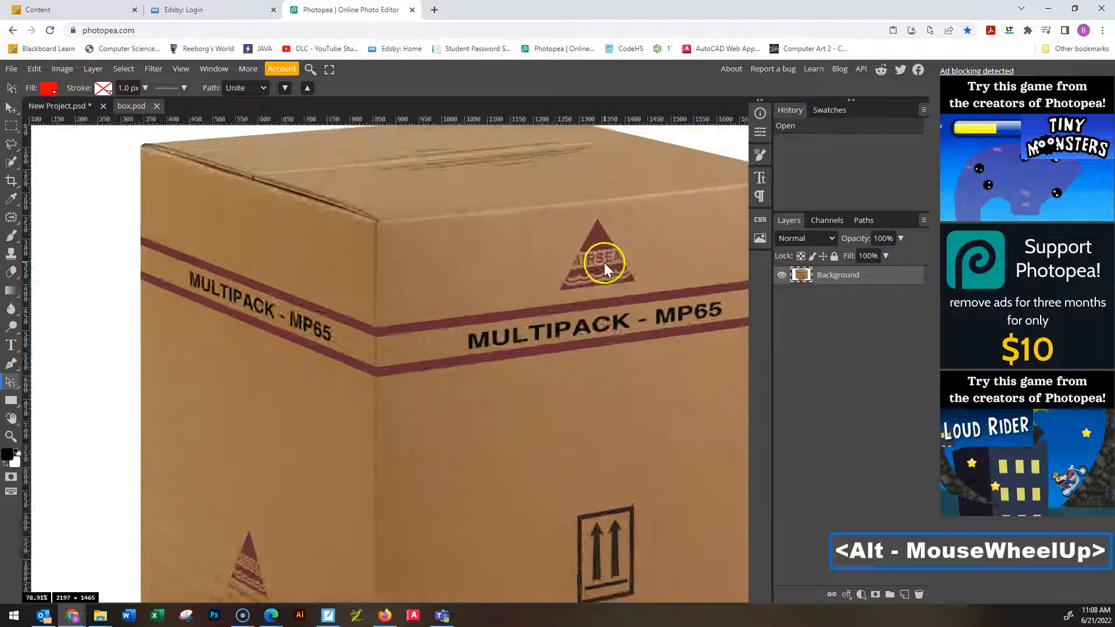
{"action": "scroll", "coordinate": [596, 260], "scroll_direction": "up", "scroll_amount": 2, "text": "alt"}
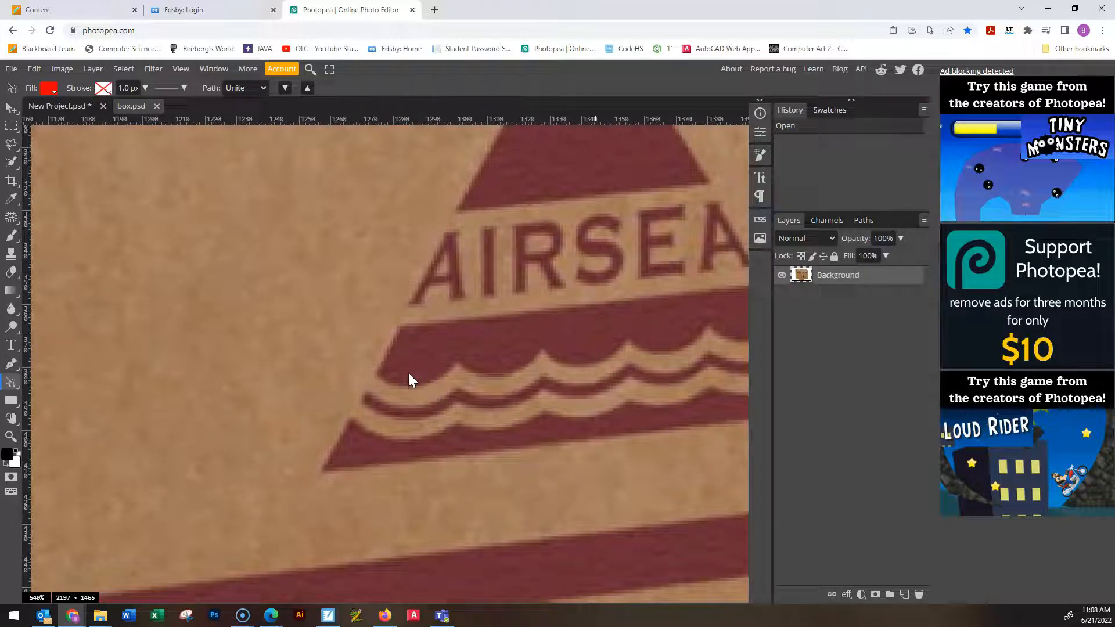
Pan the magnified view from the AIRSEA logo across the front face to the box's vertical front edge
{"action": "left_click_drag", "start_coordinate": [414, 370], "coordinate": [650, 306]}
{"action": "left_click_drag", "start_coordinate": [354, 375], "coordinate": [636, 273]}
{"action": "left_click_drag", "start_coordinate": [547, 326], "coordinate": [689, 303]}
{"action": "scroll", "coordinate": [548, 326], "scroll_direction": "up", "scroll_amount": 1}
{"action": "left_click_drag", "start_coordinate": [344, 435], "coordinate": [655, 356]}
{"action": "scroll", "coordinate": [655, 355], "scroll_direction": "up", "scroll_amount": 1}
{"action": "left_click_drag", "start_coordinate": [345, 428], "coordinate": [584, 373]}
{"action": "left_click_drag", "start_coordinate": [297, 418], "coordinate": [203, 446]}
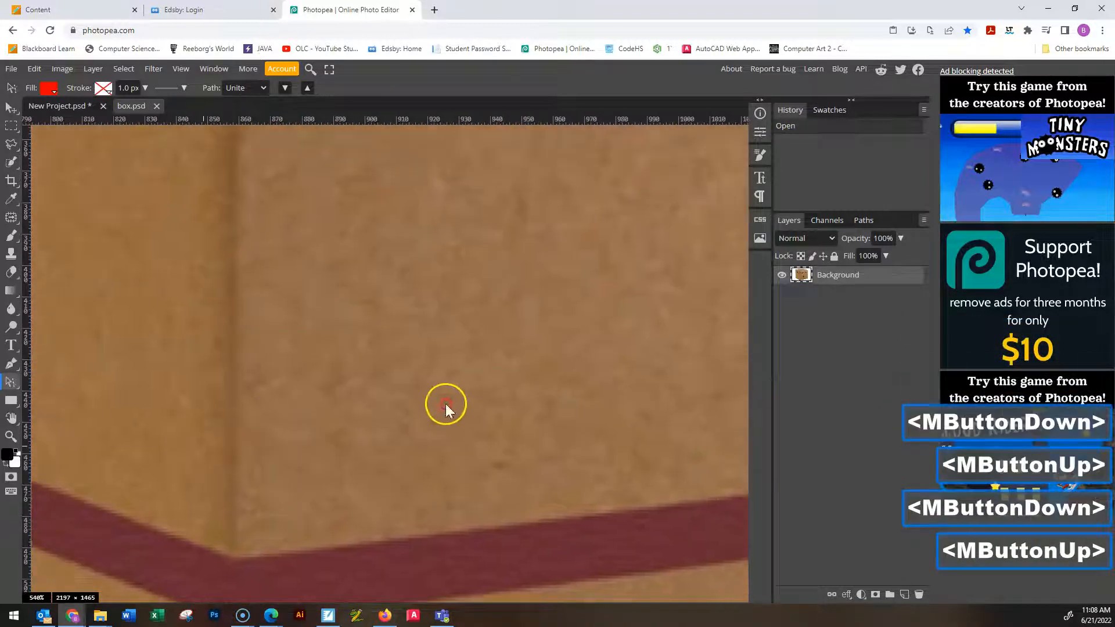
Pan back across the front face and up to the printed text on the box's top using the temporary Hand tool
{"action": "left_click_drag", "start_coordinate": [467, 396], "coordinate": [346, 419]}
{"action": "key", "text": "space"}
{"action": "left_click_drag", "start_coordinate": [447, 425], "coordinate": [296, 405]}
{"action": "left_click_drag", "start_coordinate": [459, 395], "coordinate": [343, 403]}
{"action": "left_click_drag", "start_coordinate": [531, 409], "coordinate": [385, 398]}
{"action": "scroll", "coordinate": [585, 416], "scroll_direction": "up", "scroll_amount": 10}
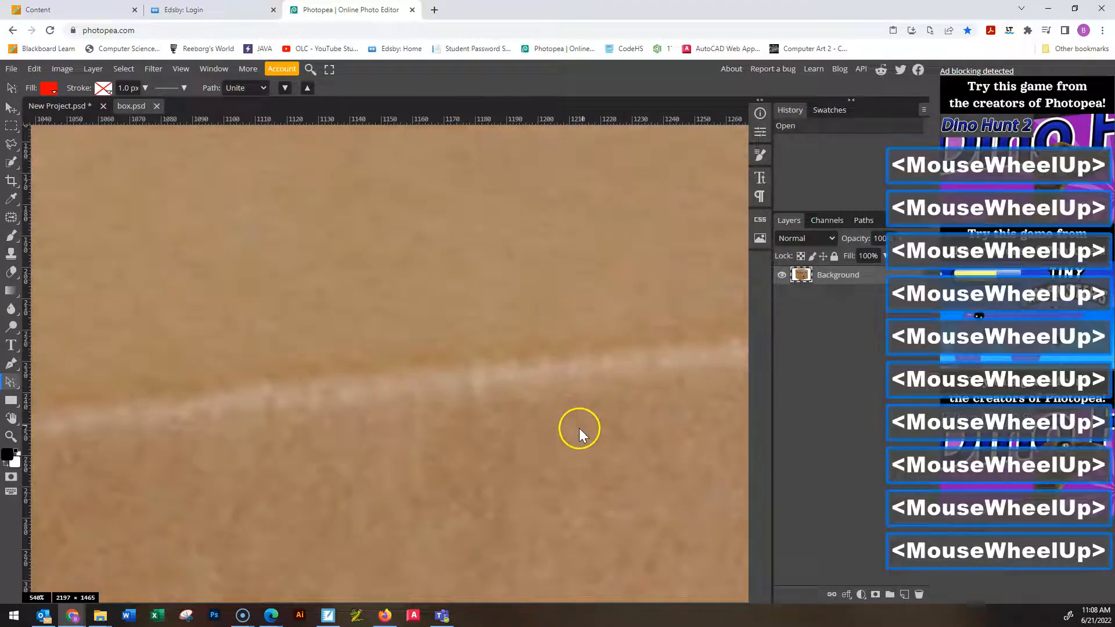
{"action": "key", "text": "space"}
{"action": "left_click_drag", "start_coordinate": [513, 458], "coordinate": [438, 509]}
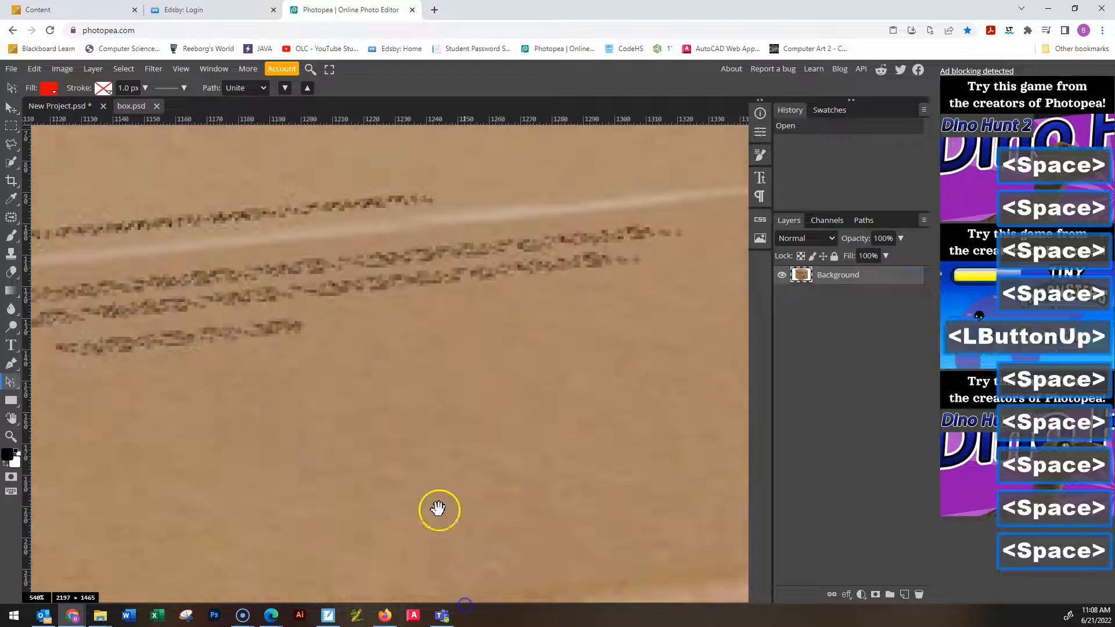
Look over the box's top face and pan to its right corner at a lower magnification
{"action": "scroll", "coordinate": [435, 384], "scroll_direction": "down", "scroll_amount": 5}
{"action": "scroll", "coordinate": [432, 393], "scroll_direction": "up", "scroll_amount": 5}
{"action": "scroll", "coordinate": [424, 409], "scroll_direction": "down", "scroll_amount": 4}
{"action": "scroll", "coordinate": [399, 427], "scroll_direction": "down", "scroll_amount": 3}
{"action": "key", "text": "space"}
{"action": "left_click_drag", "start_coordinate": [535, 356], "coordinate": [340, 399]}
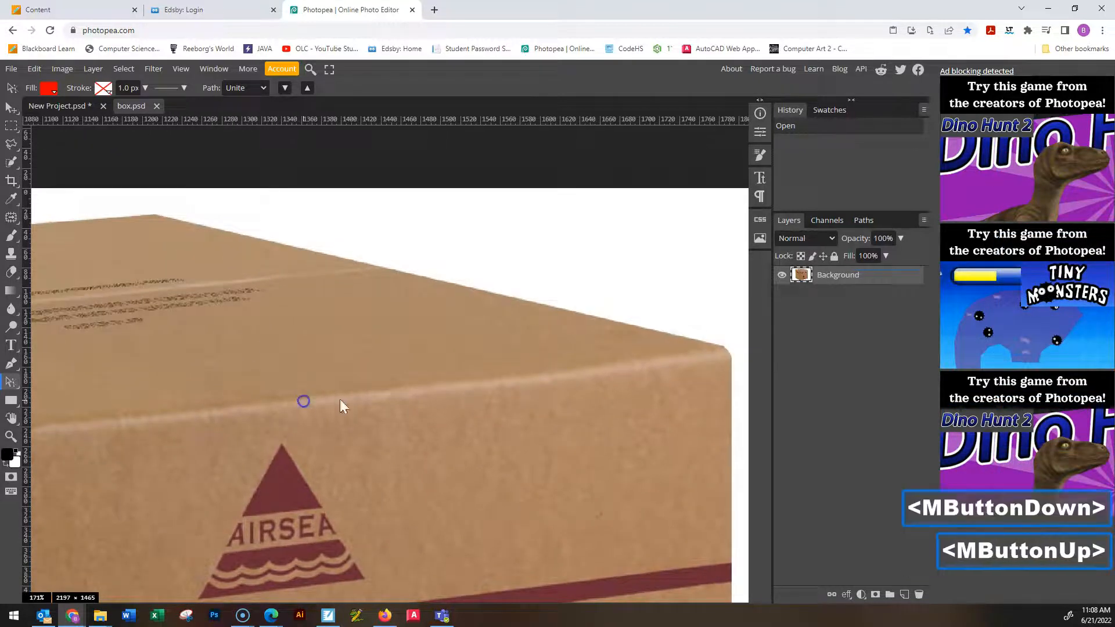
Zoom deep into the cardboard texture below the front lettering and fit the whole image back in the view
{"action": "middle_click", "coordinate": [452, 406]}
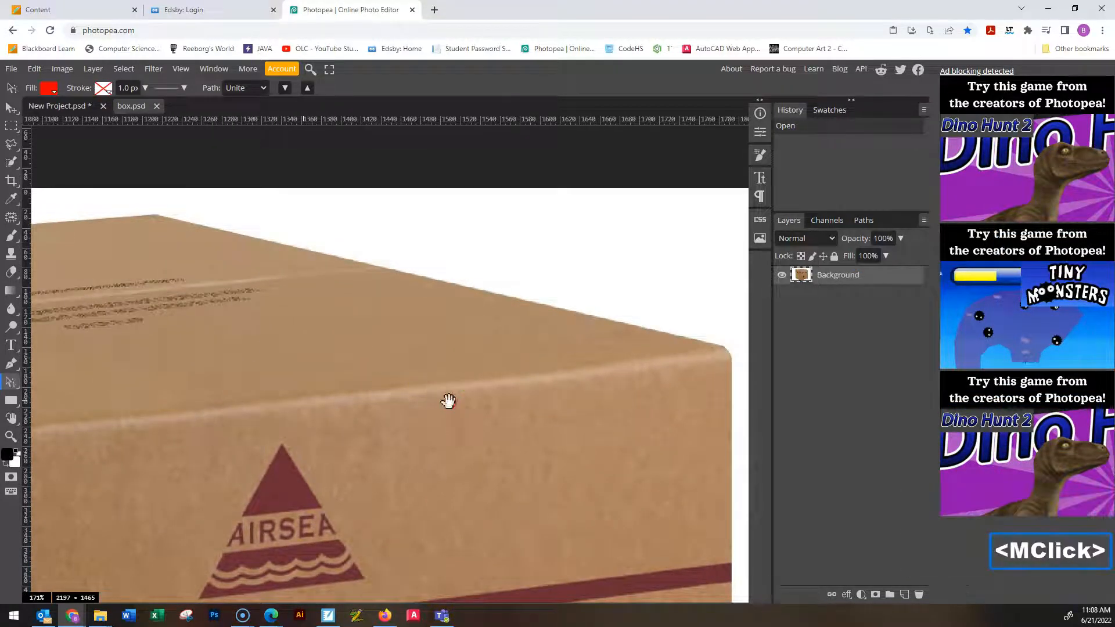
{"action": "middle_click", "coordinate": [452, 405]}
{"action": "scroll", "coordinate": [457, 396], "scroll_direction": "down", "scroll_amount": 1}
{"action": "scroll", "coordinate": [461, 403], "scroll_direction": "up", "scroll_amount": 5}
{"action": "scroll", "coordinate": [462, 403], "scroll_direction": "down", "scroll_amount": 2}
{"action": "scroll", "coordinate": [460, 418], "scroll_direction": "up", "scroll_amount": 10, "text": "alt"}
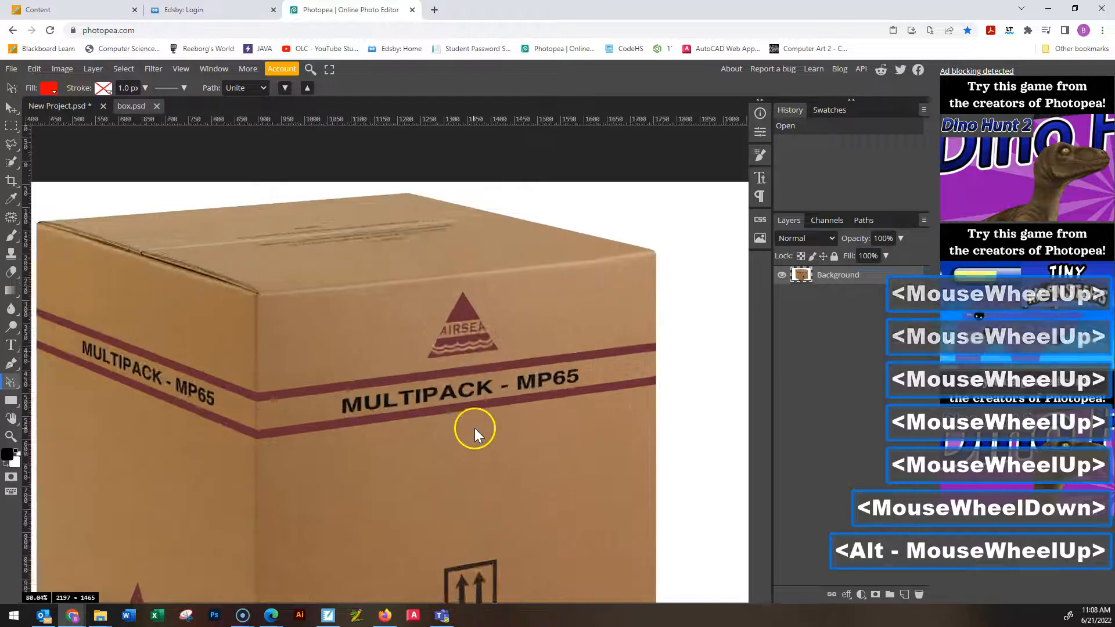
{"action": "scroll", "coordinate": [463, 437], "scroll_direction": "down", "scroll_amount": 4}
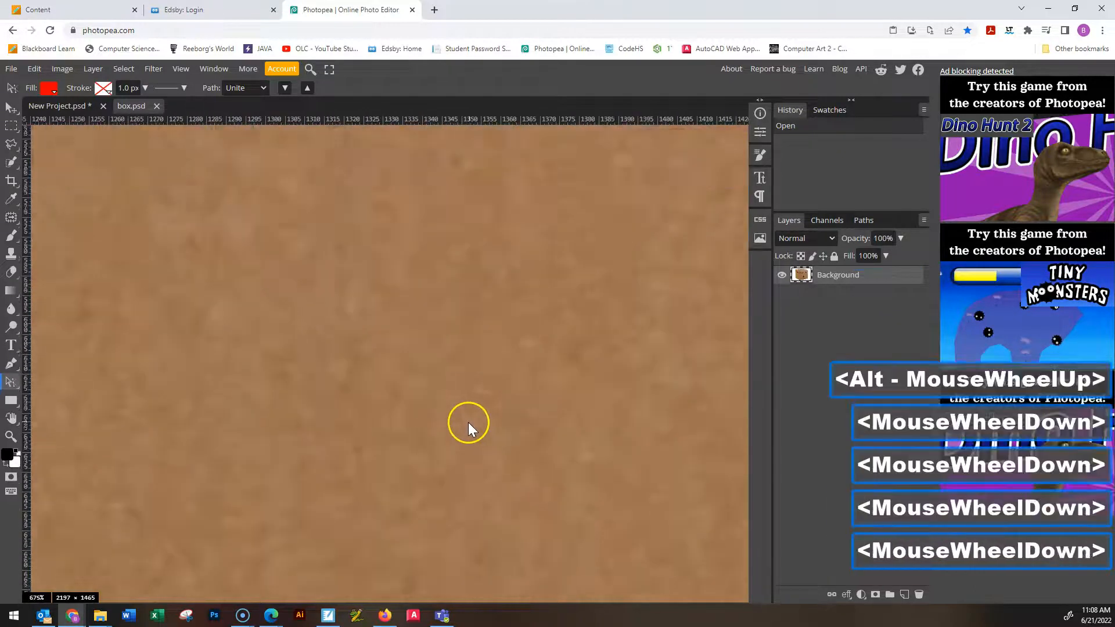
{"action": "scroll", "coordinate": [468, 424], "scroll_direction": "up", "scroll_amount": 7}
{"action": "middle_click", "coordinate": [469, 425]}
{"action": "middle_click", "coordinate": [469, 425]}
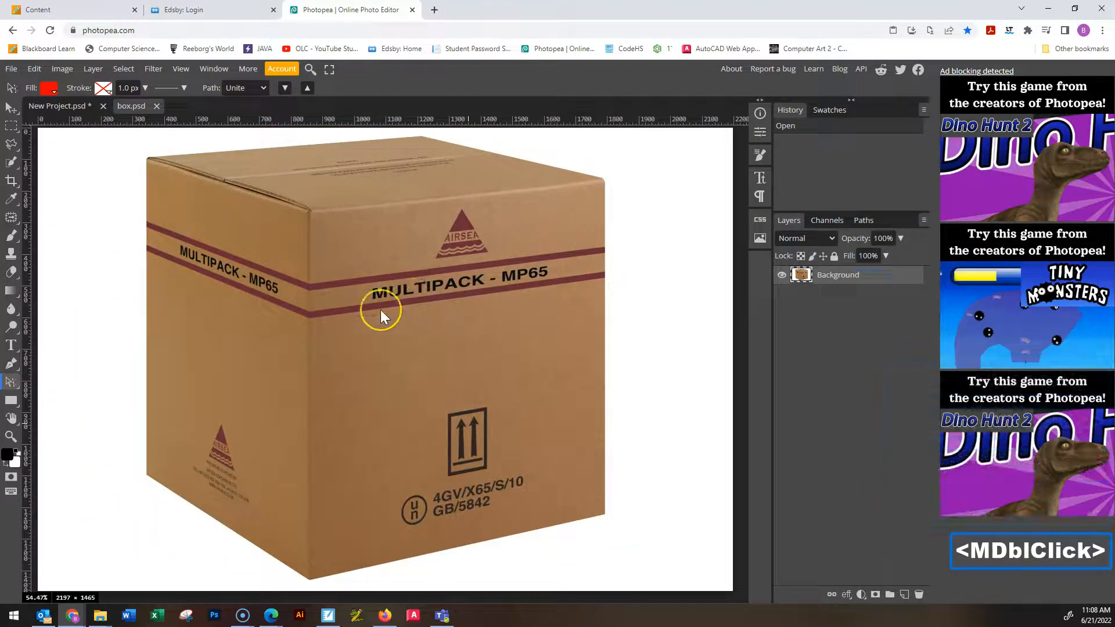
Zoom in and out around the arrow symbol on the front face and refit the whole image in the view
{"action": "scroll", "coordinate": [417, 394], "scroll_direction": "up", "scroll_amount": 6, "text": "alt"}
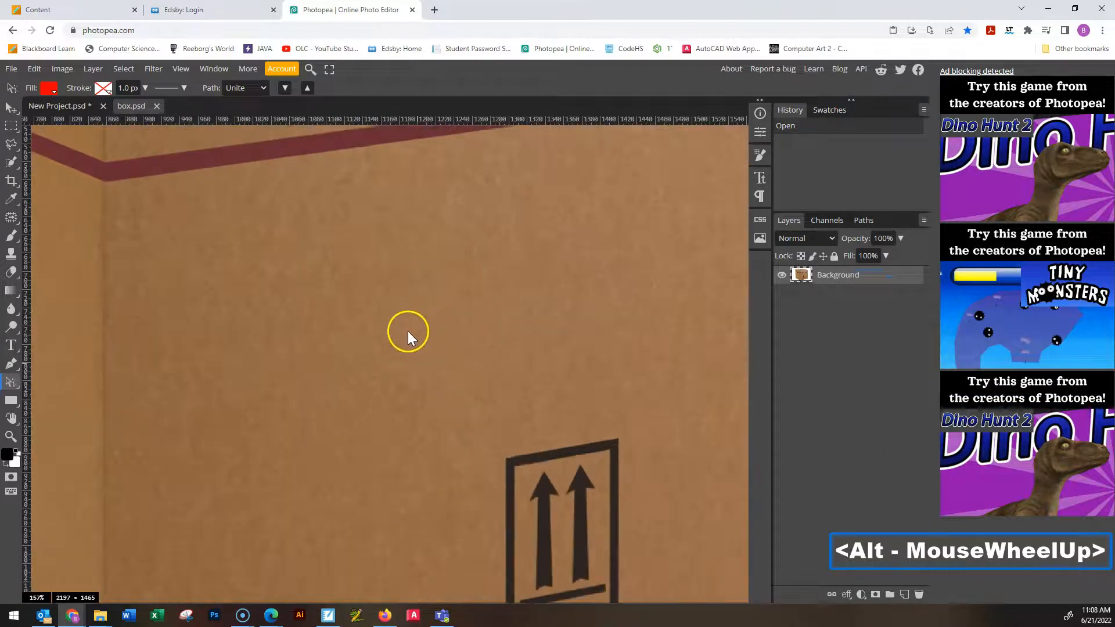
{"action": "scroll", "coordinate": [421, 337], "scroll_direction": "down", "scroll_amount": 2, "text": "alt"}
{"action": "scroll", "coordinate": [410, 364], "scroll_direction": "down", "scroll_amount": 5, "text": "alt"}
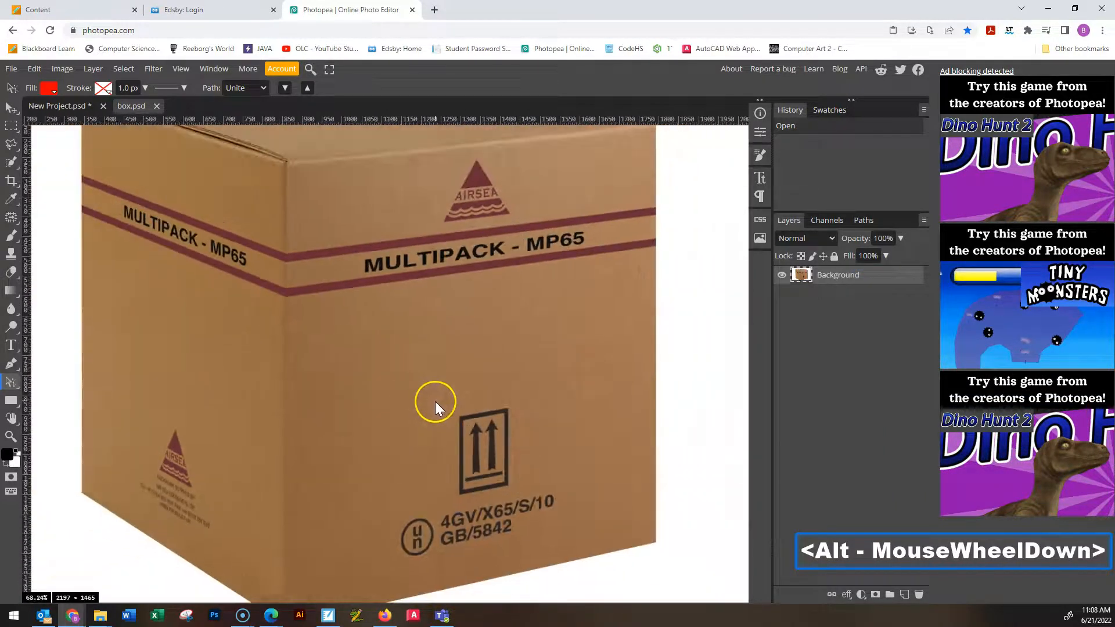
{"action": "scroll", "coordinate": [437, 403], "scroll_direction": "up", "scroll_amount": 3, "text": "alt"}
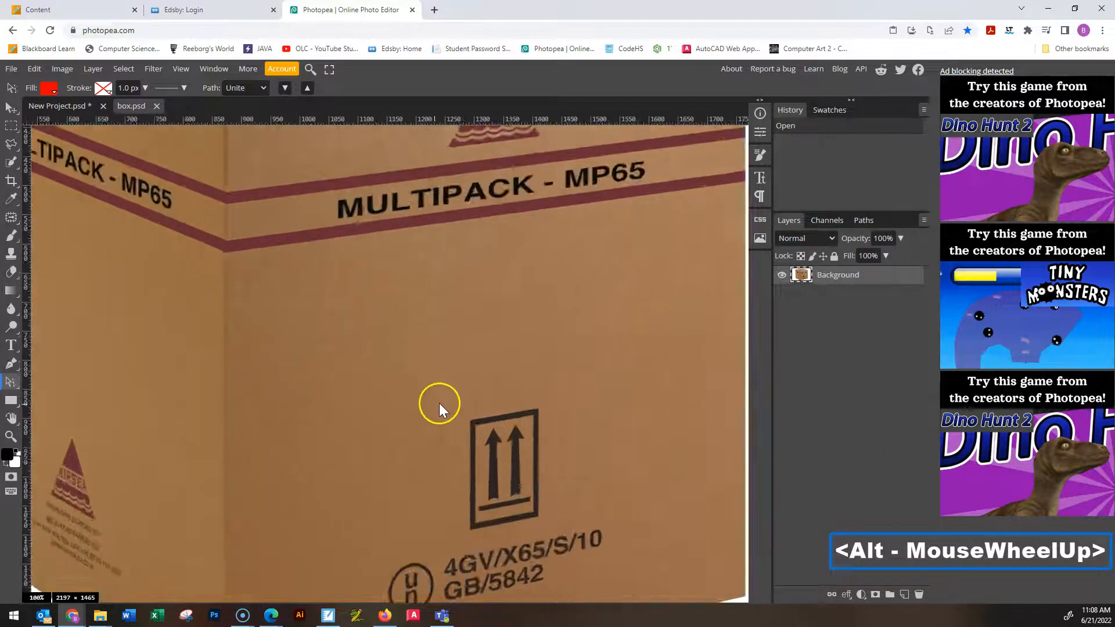
{"action": "middle_click", "coordinate": [524, 371]}
{"action": "middle_click", "coordinate": [524, 371]}
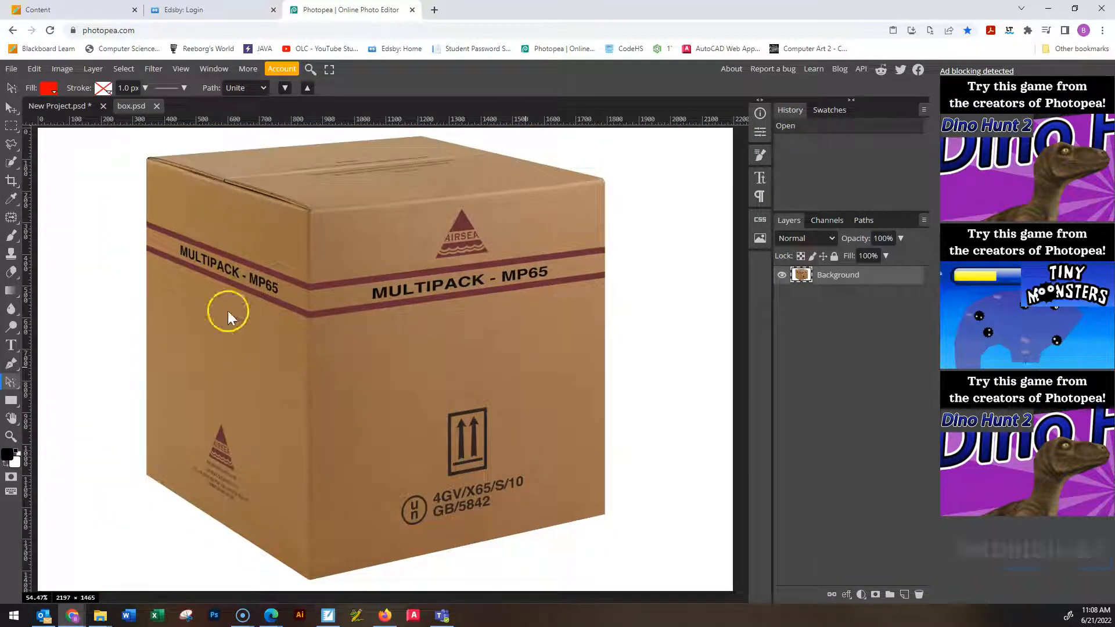
Pan the box image slightly sideways and scroll it up and back down
{"action": "left_click_drag", "start_coordinate": [349, 369], "coordinate": [388, 369]}
{"action": "scroll", "coordinate": [399, 356], "scroll_direction": "up", "scroll_amount": 3}
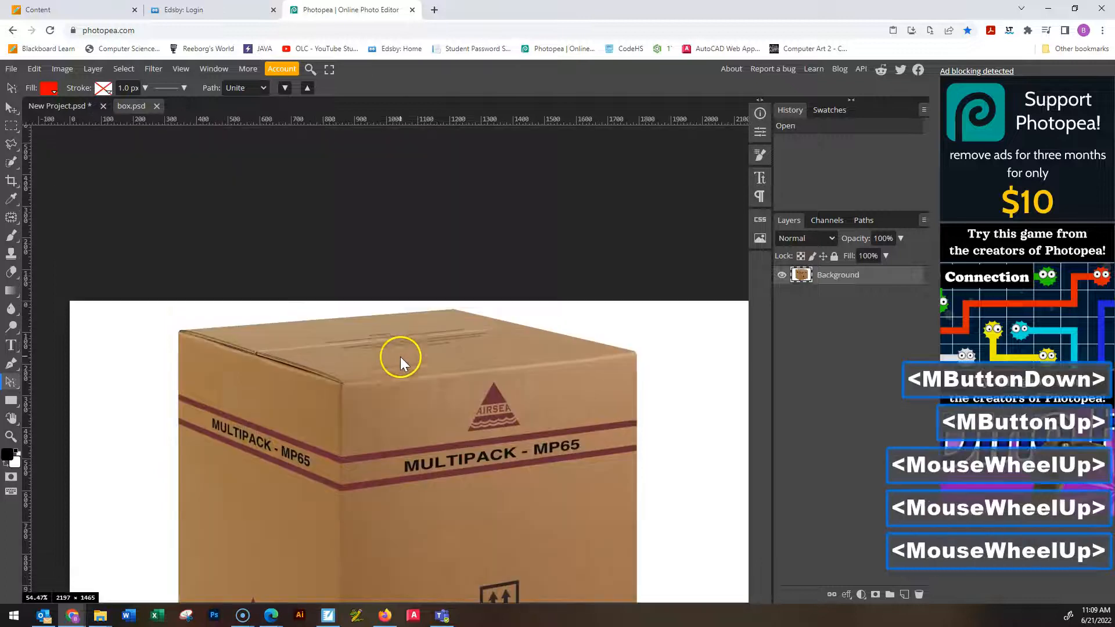
{"action": "scroll", "coordinate": [396, 372], "scroll_direction": "down", "scroll_amount": 3}
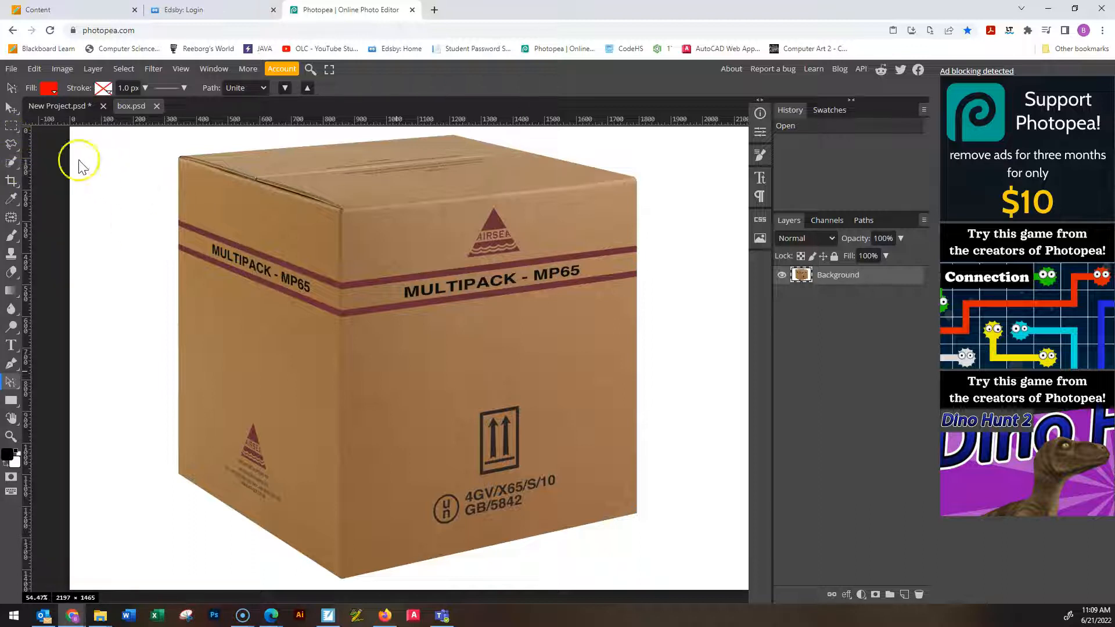
Move the Background layer with the Move tool and undo the move
{"action": "left_click", "coordinate": [11, 125]}
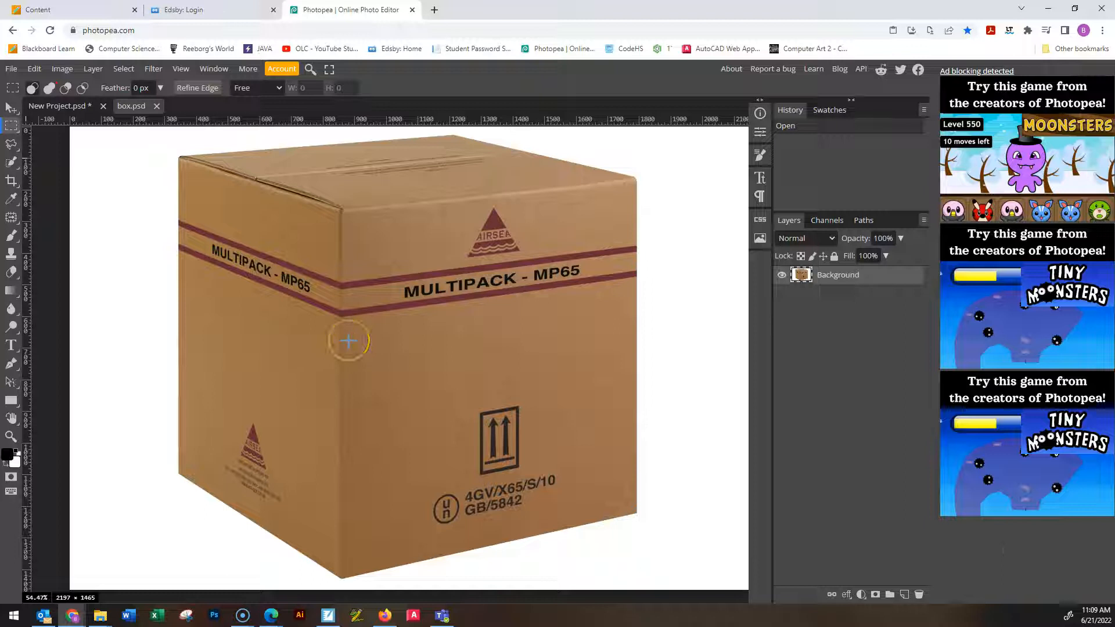
{"action": "key", "text": "v"}
{"action": "left_click_drag", "start_coordinate": [403, 355], "coordinate": [461, 384]}
{"action": "key", "text": "ctrl+z"}
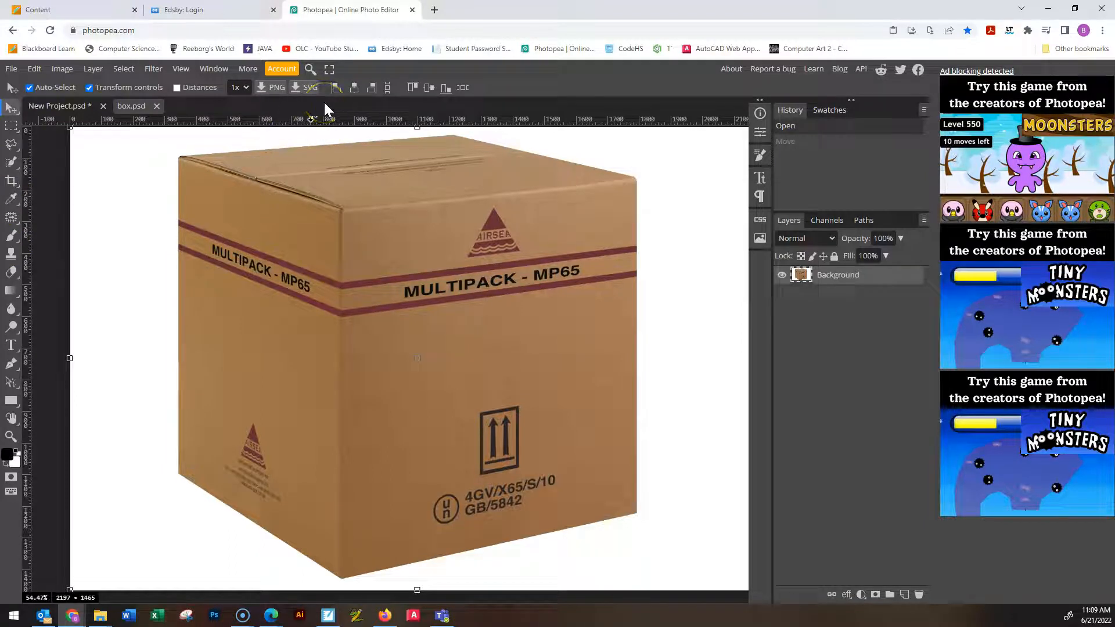
Examine the tool variants grouped under the Move, Lasso, Crop, Healing, Brush, Eraser and Gradient tools
{"action": "left_click", "coordinate": [12, 111]}
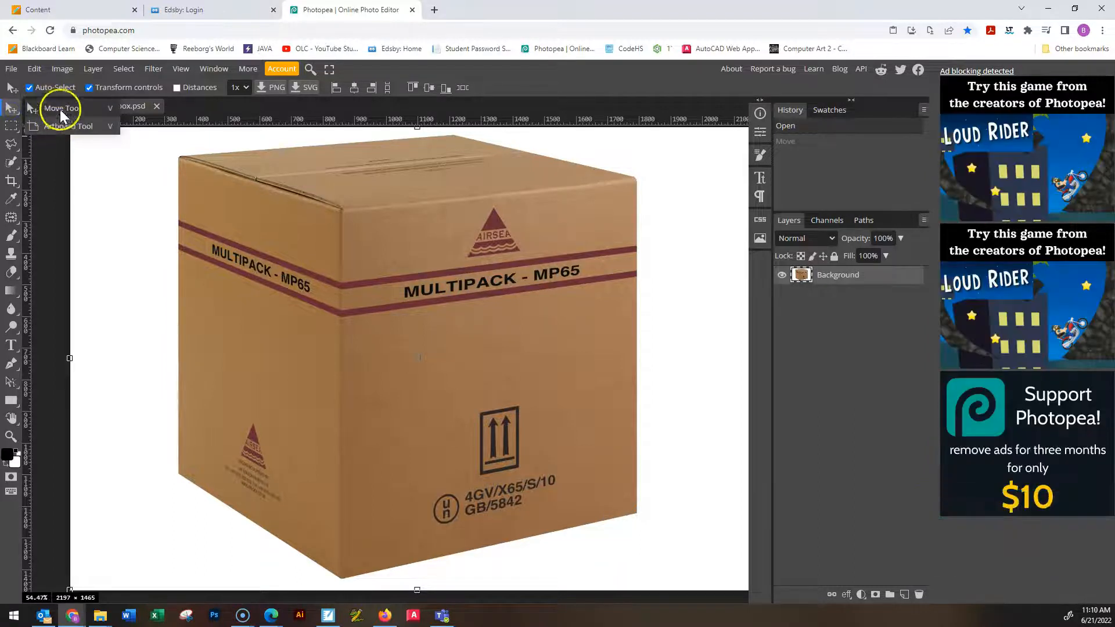
{"action": "left_click", "coordinate": [11, 144]}
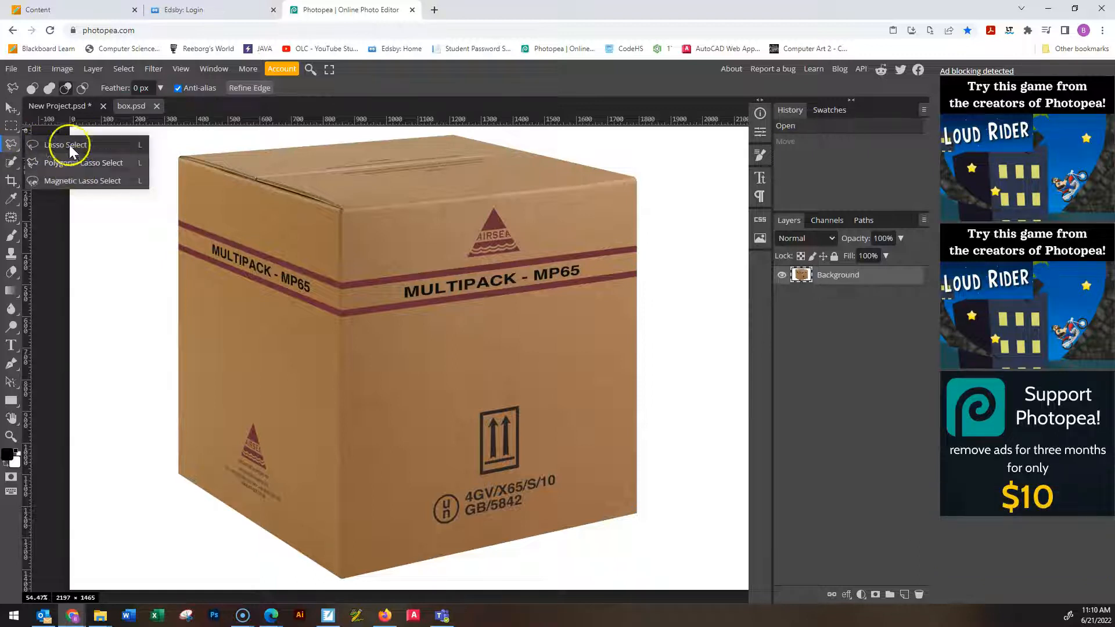
{"action": "left_click", "coordinate": [9, 183]}
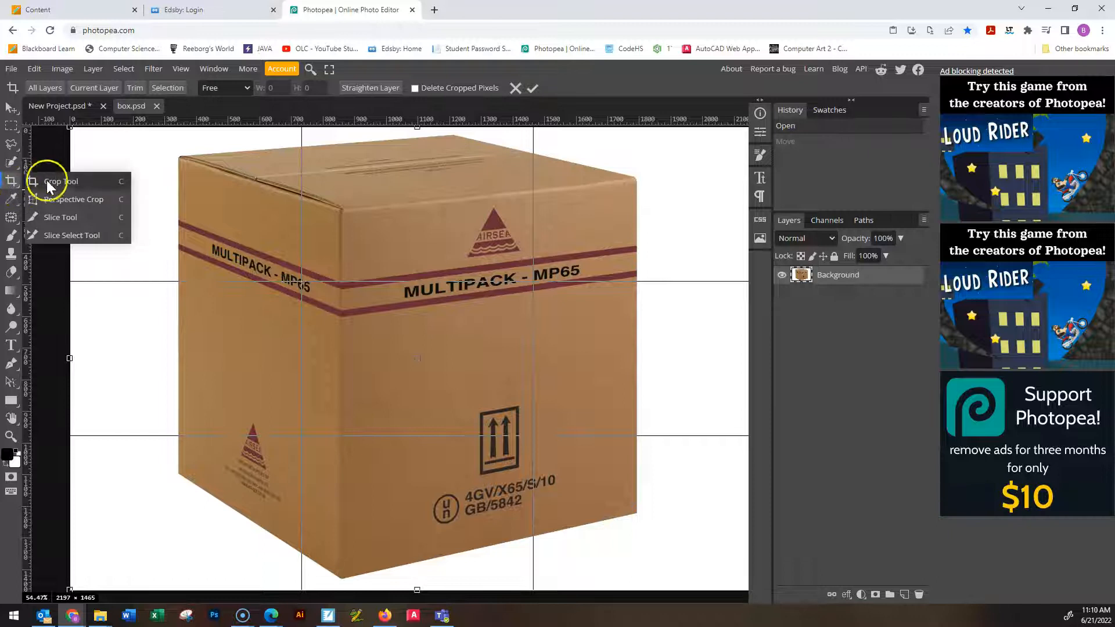
{"action": "left_click", "coordinate": [11, 217]}
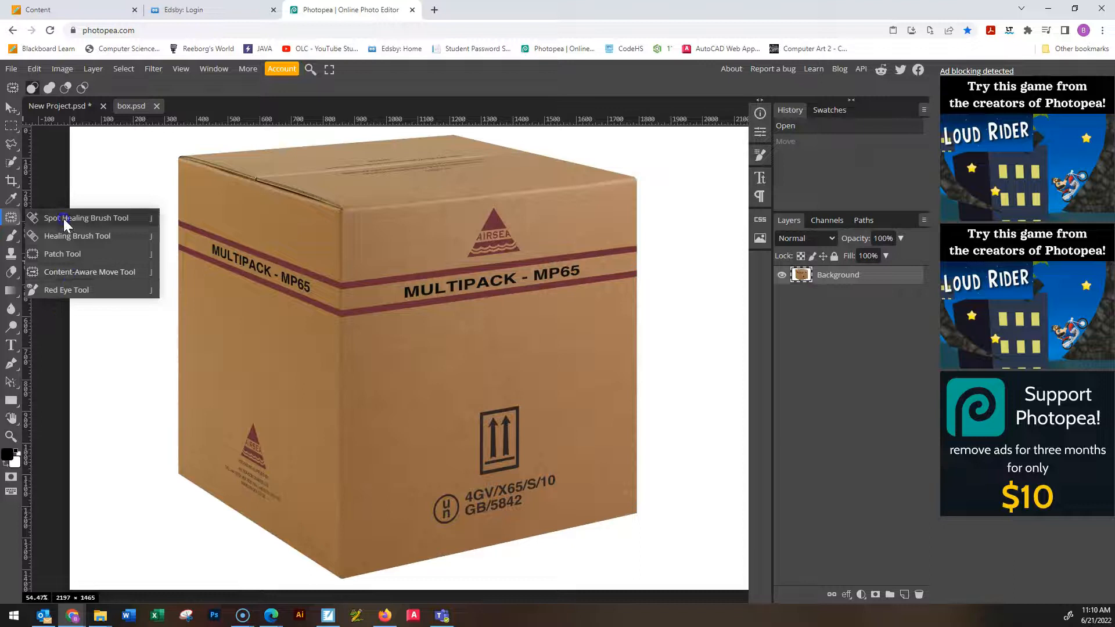
{"action": "left_click", "coordinate": [10, 237]}
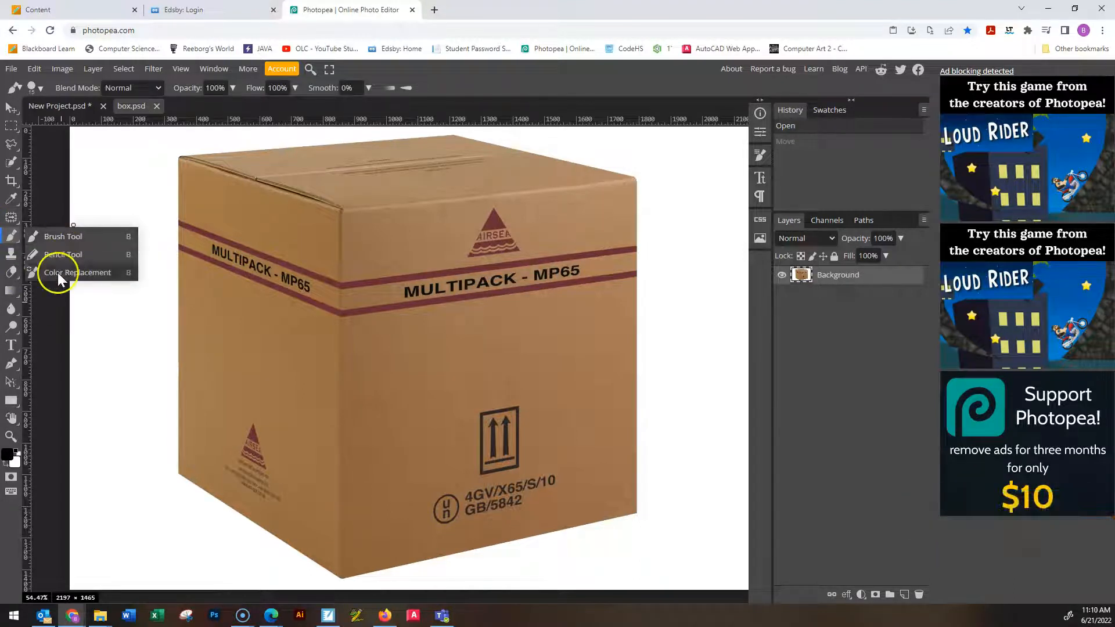
{"action": "left_click", "coordinate": [11, 272]}
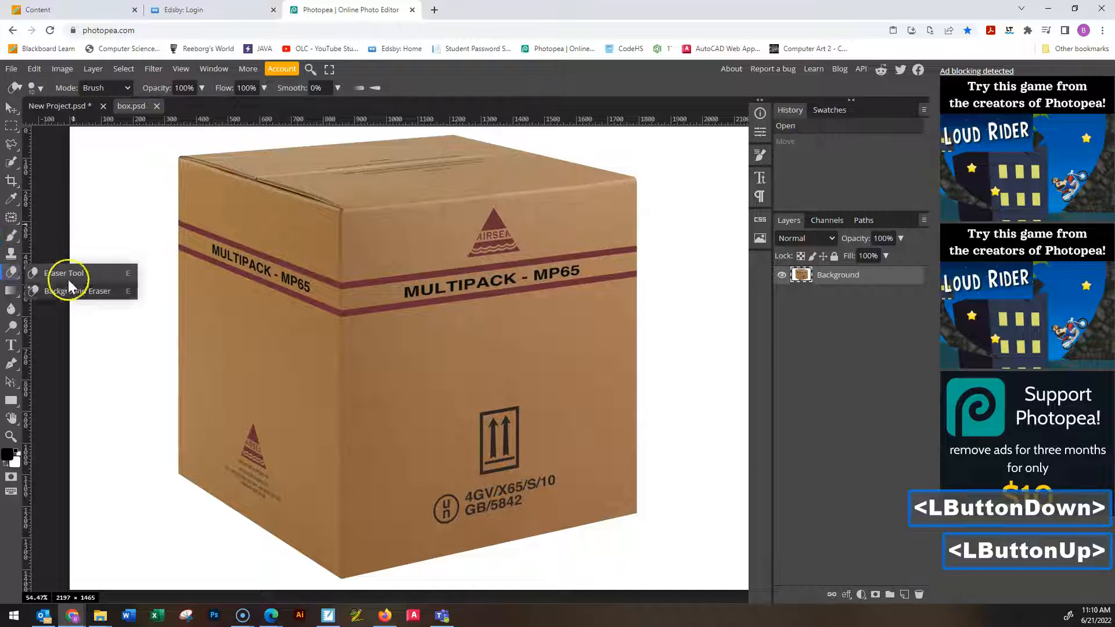
{"action": "left_click", "coordinate": [11, 290]}
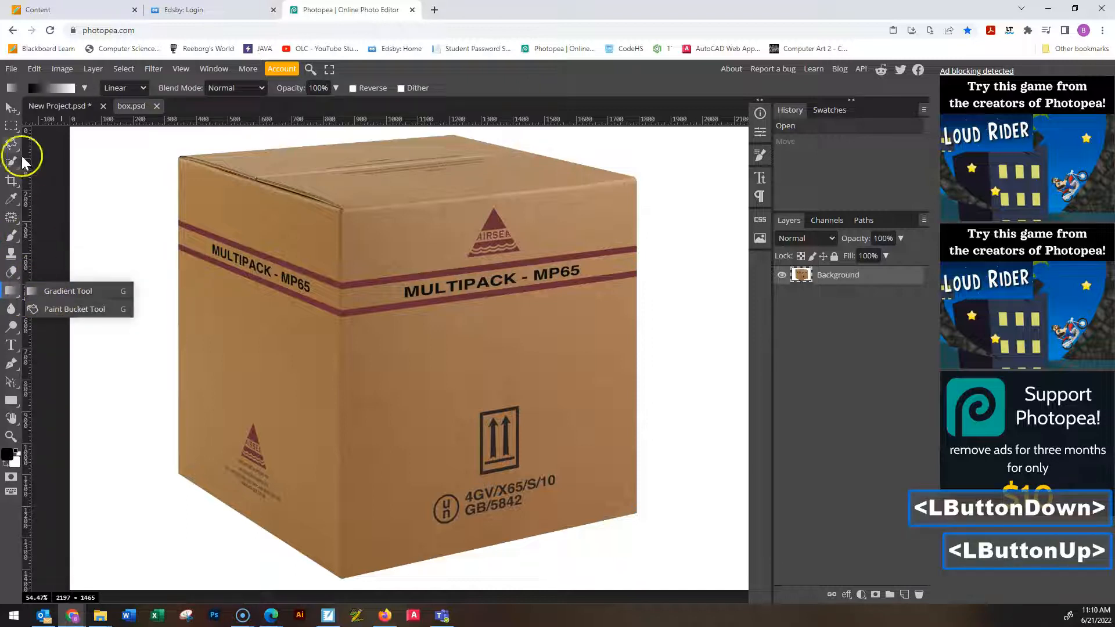
{"action": "left_click", "coordinate": [122, 165]}
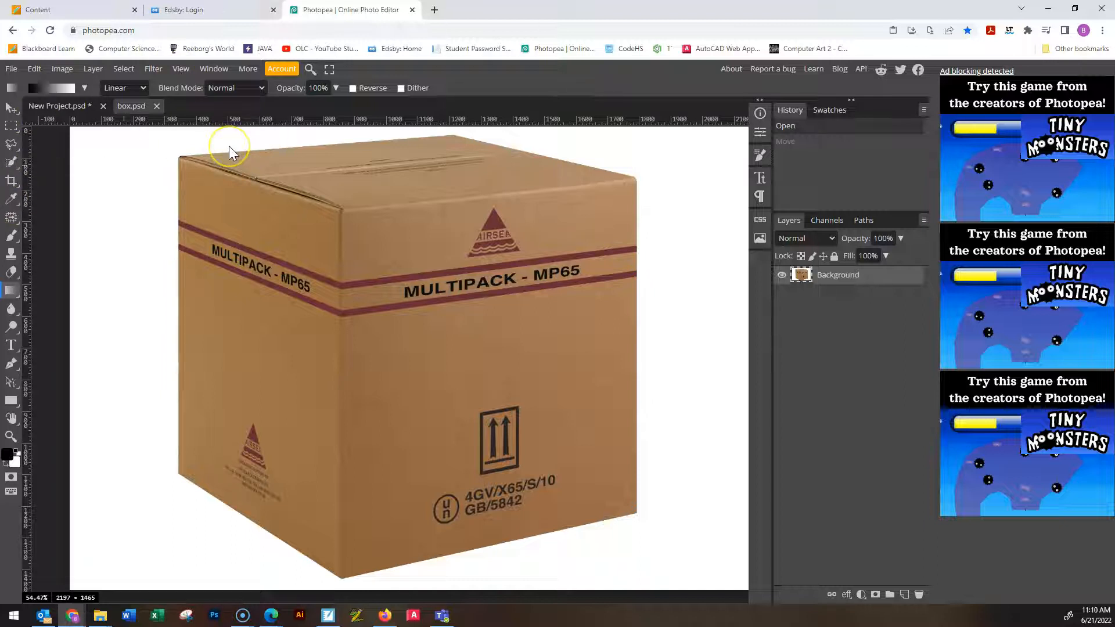
Copy the box image from box.psd into New Project.psd with the Move tool and reposition it on the canvas
{"action": "scroll", "coordinate": [230, 214], "scroll_direction": "down", "scroll_amount": 2, "text": "alt"}
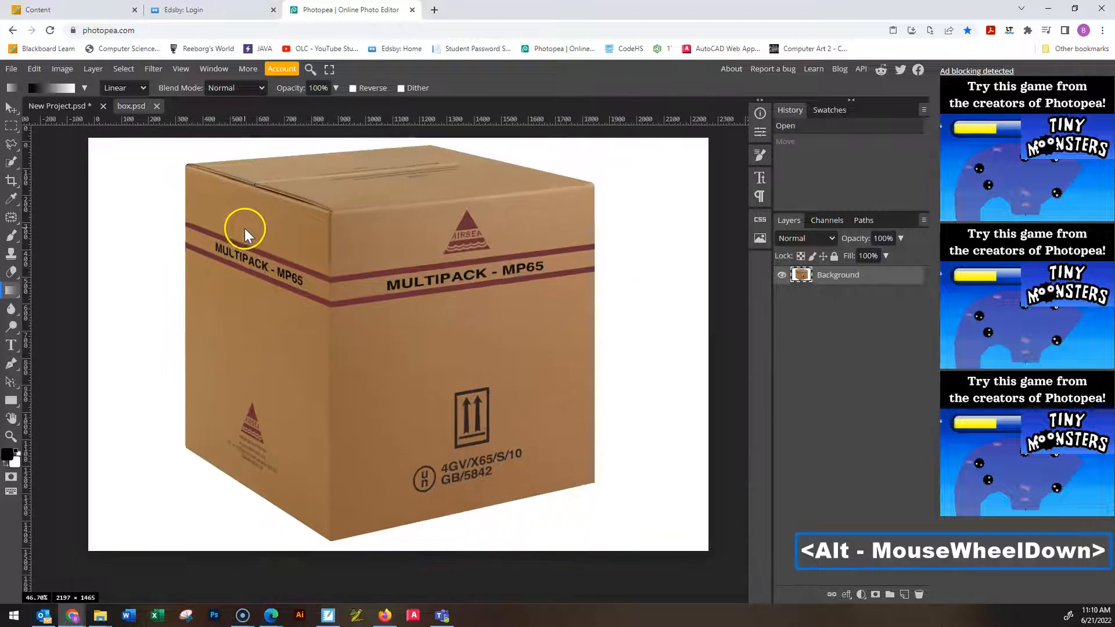
{"action": "scroll", "coordinate": [241, 229], "scroll_direction": "up", "scroll_amount": 1, "text": "alt"}
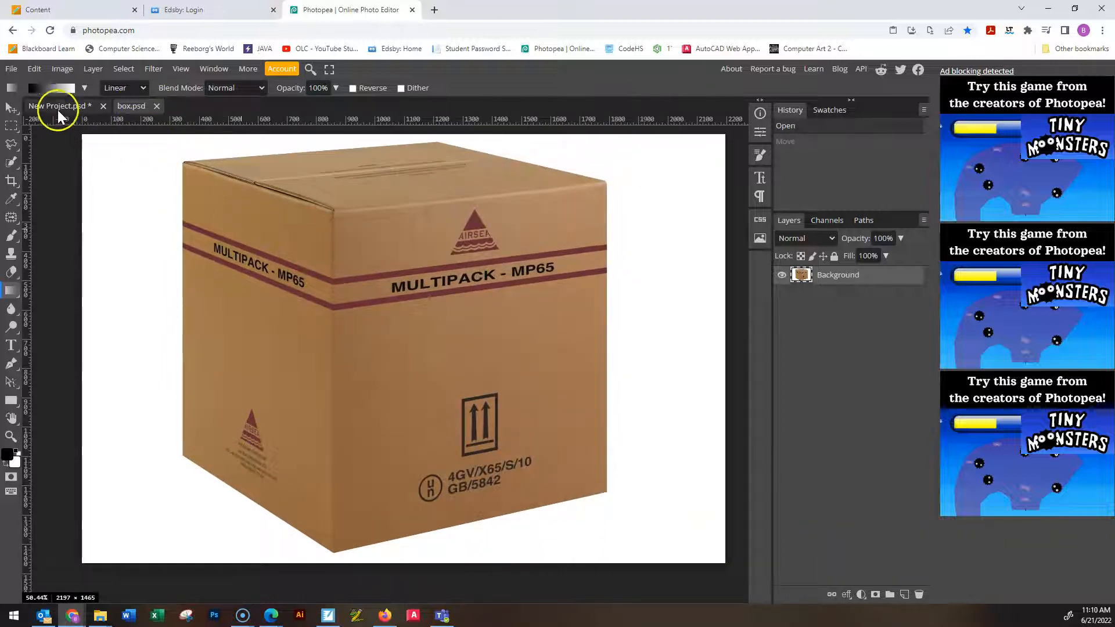
{"action": "left_click", "coordinate": [13, 110]}
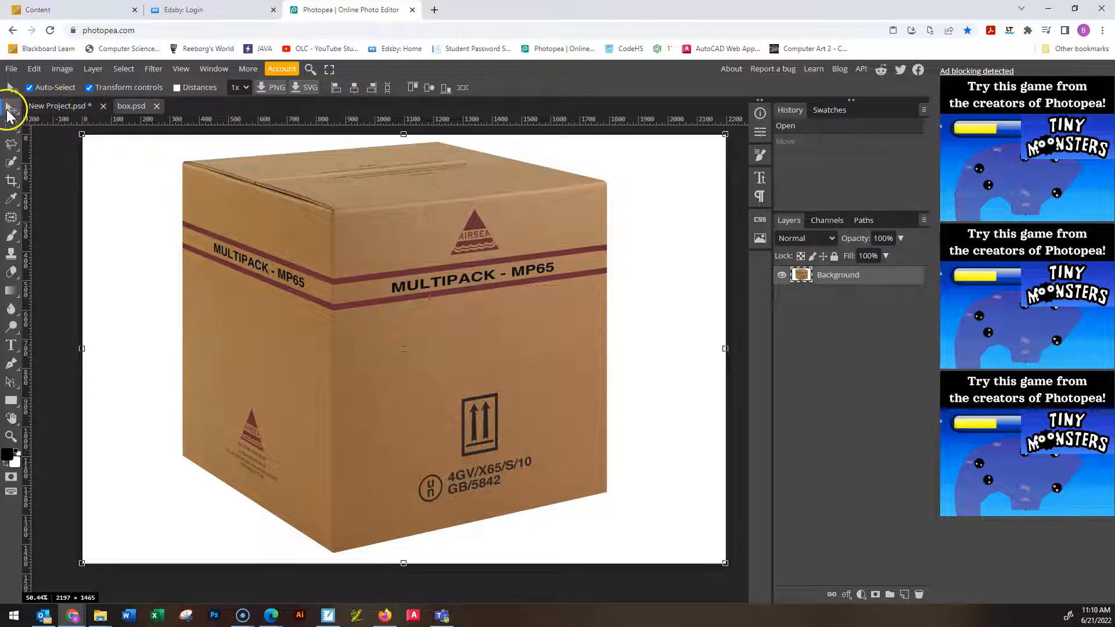
{"action": "left_click_drag", "start_coordinate": [237, 225], "coordinate": [245, 249]}
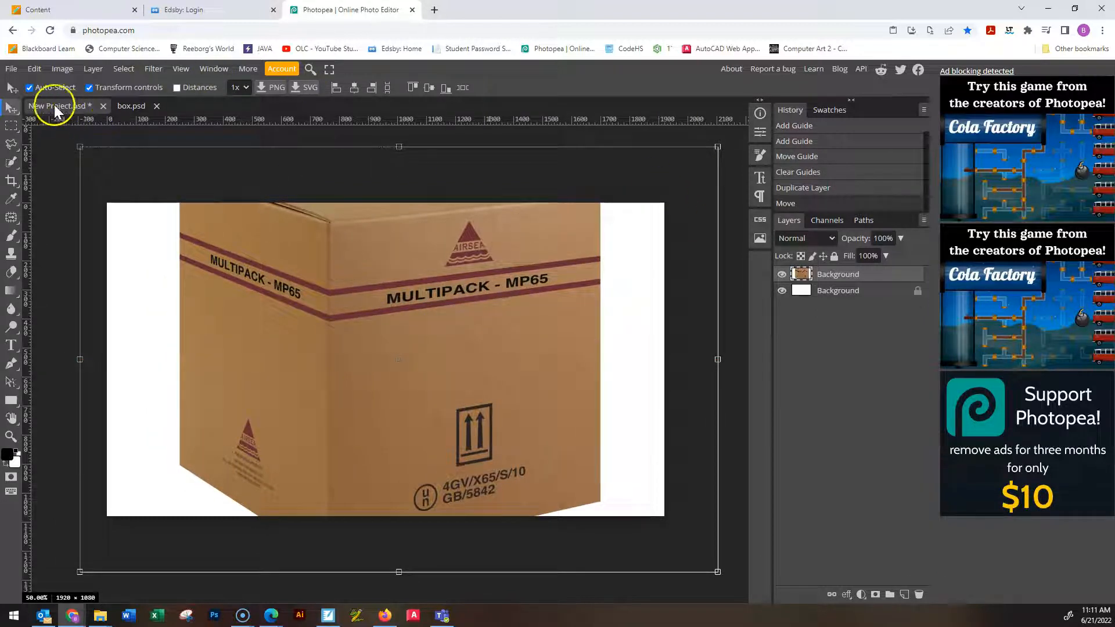
{"action": "left_click_drag", "start_coordinate": [421, 316], "coordinate": [387, 336]}
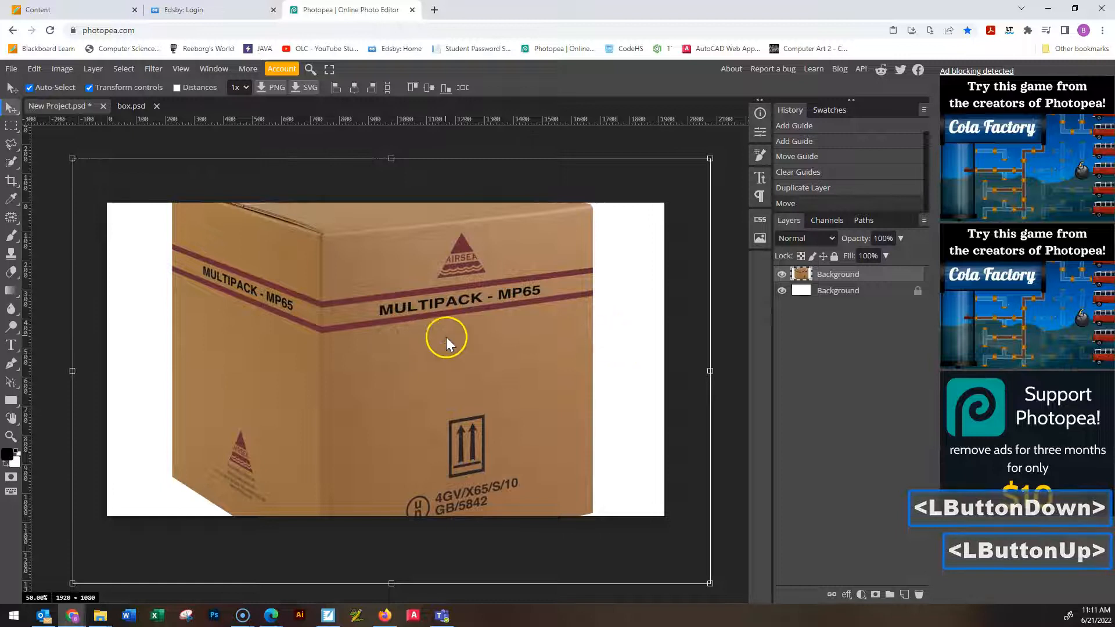
{"action": "left_click_drag", "start_coordinate": [322, 294], "coordinate": [333, 300]}
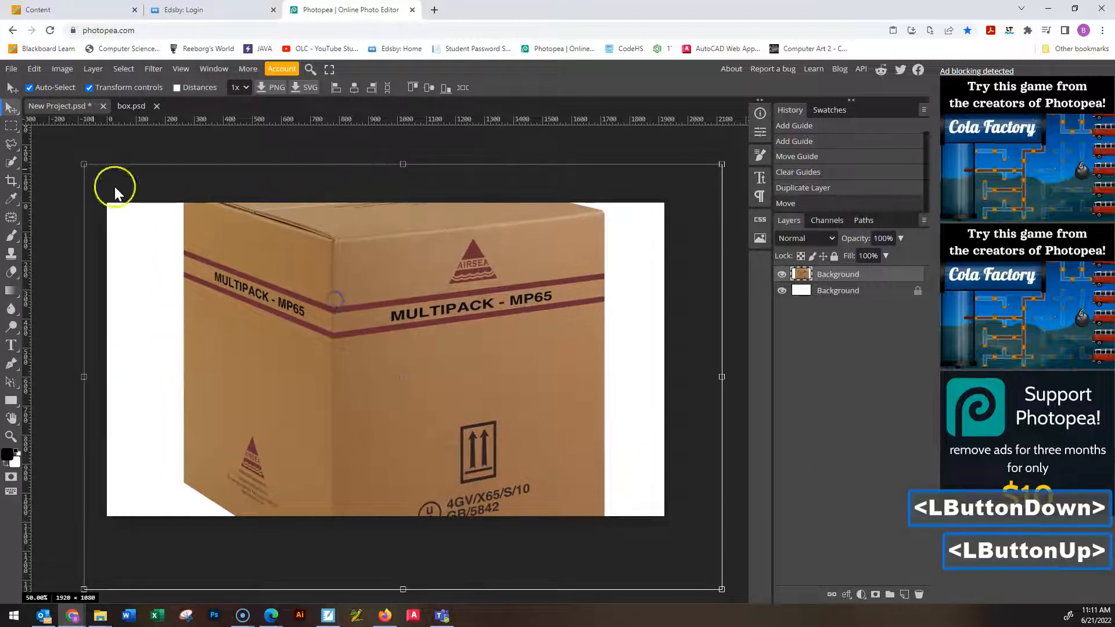
Hide the transform controls, move the box layer to the horizontal centre of the canvas, and show the controls again
{"action": "left_click", "coordinate": [89, 87]}
{"action": "left_click_drag", "start_coordinate": [420, 395], "coordinate": [395, 355]}
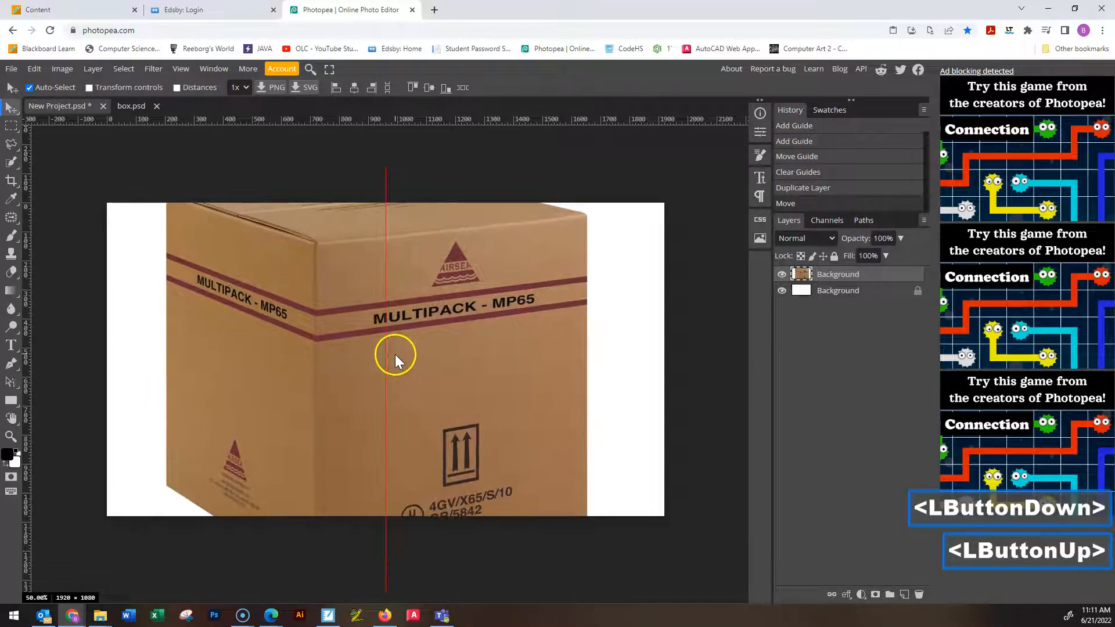
{"action": "left_click", "coordinate": [90, 89]}
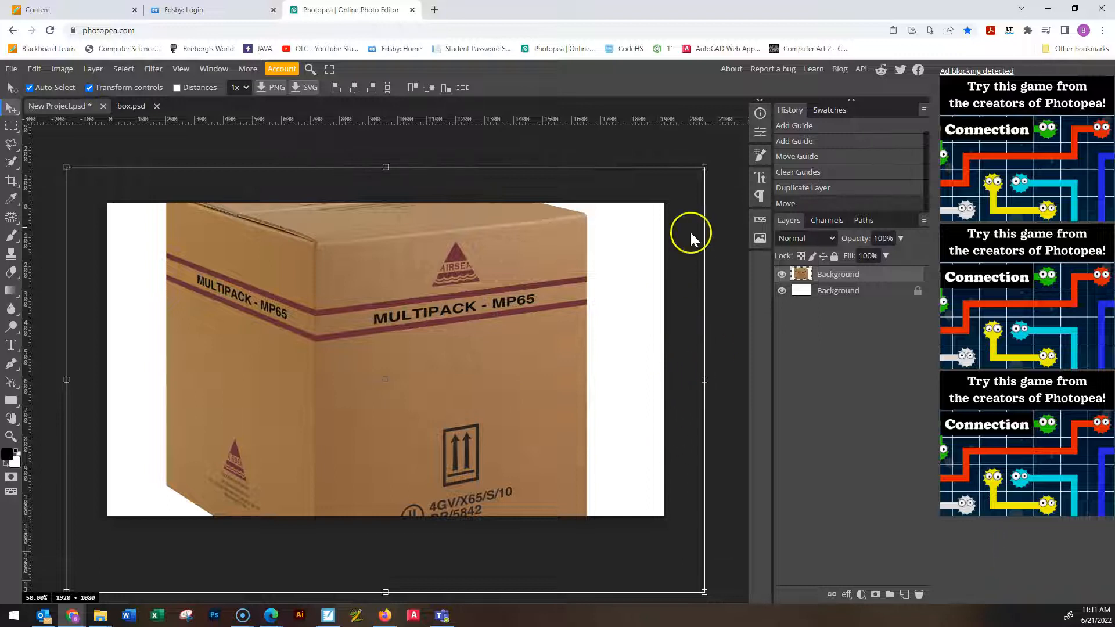
{"action": "left_click_drag", "start_coordinate": [704, 167], "coordinate": [530, 349]}
{"action": "left_click_drag", "start_coordinate": [355, 381], "coordinate": [463, 340]}
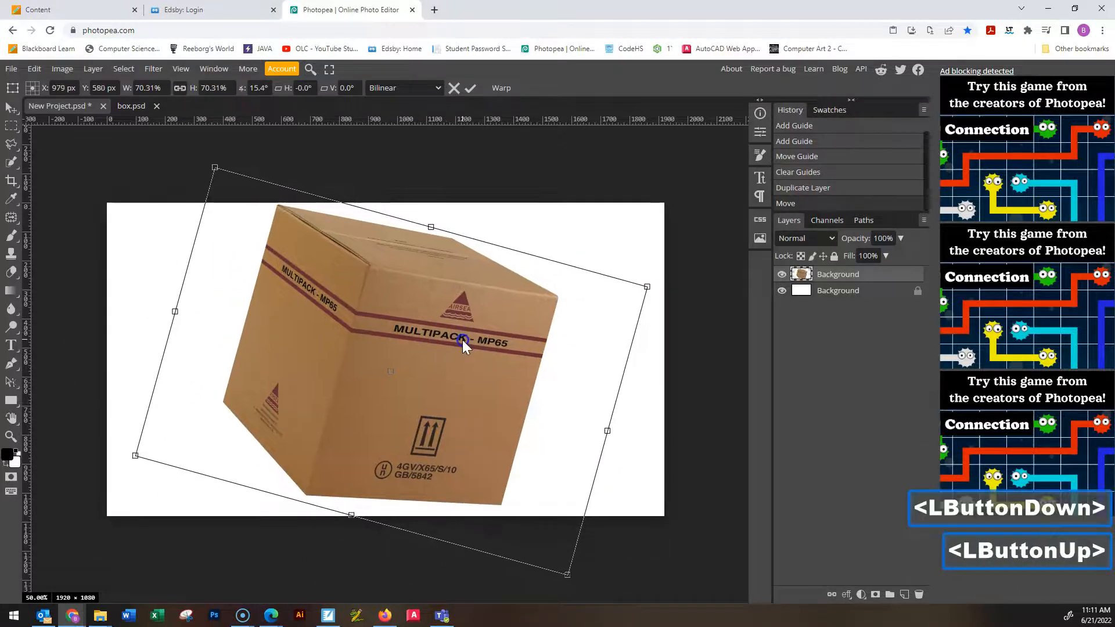
{"action": "left_click_drag", "start_coordinate": [645, 286], "coordinate": [588, 312]}
{"action": "left_click_drag", "start_coordinate": [481, 358], "coordinate": [451, 350]}
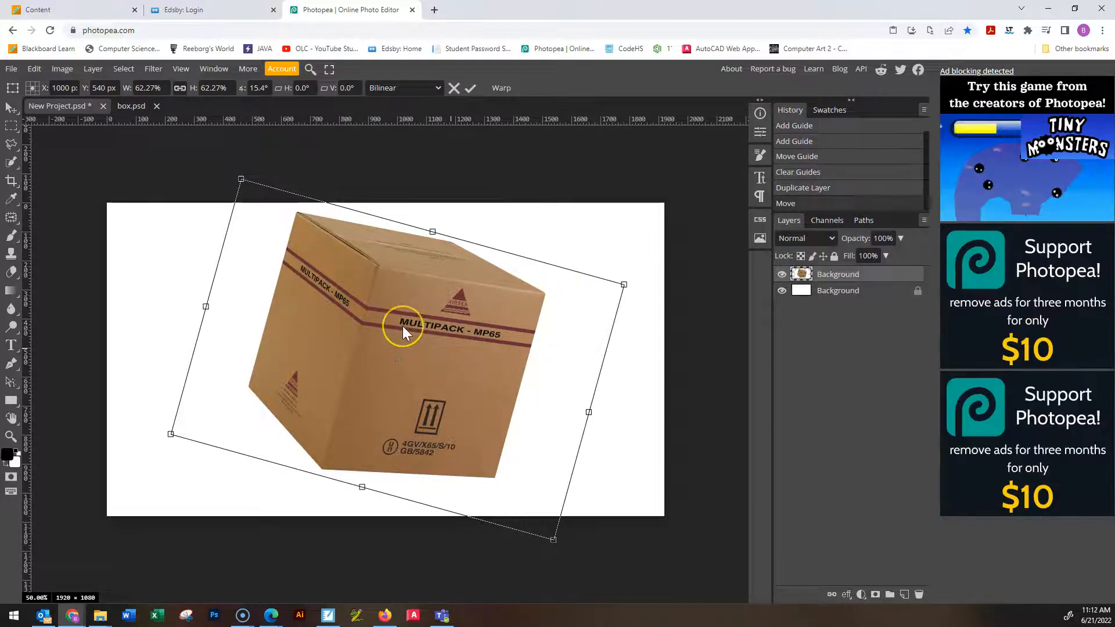
{"action": "left_click", "coordinate": [455, 90]}
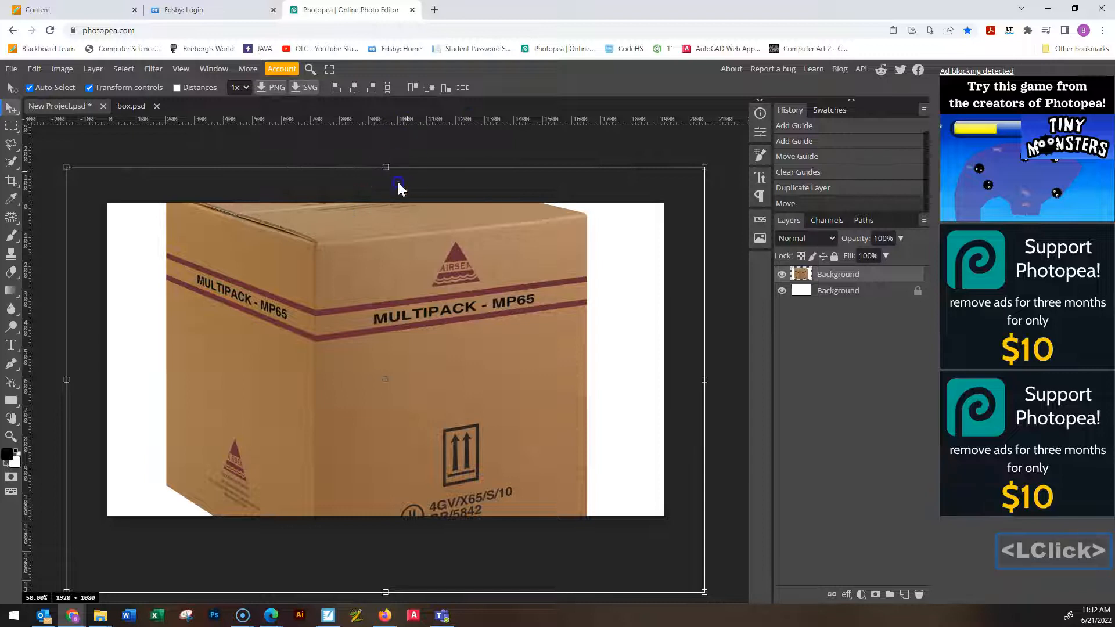
Scale the box layer to about 61%, rotate it about 24.3°, centre it near X 960, Y 565 px, and apply the transform
{"action": "left_click_drag", "start_coordinate": [709, 162], "coordinate": [740, 319]}
{"action": "left_click_drag", "start_coordinate": [687, 343], "coordinate": [618, 339]}
{"action": "left_click_drag", "start_coordinate": [697, 312], "coordinate": [437, 357]}
{"action": "left_click_drag", "start_coordinate": [286, 362], "coordinate": [381, 342]}
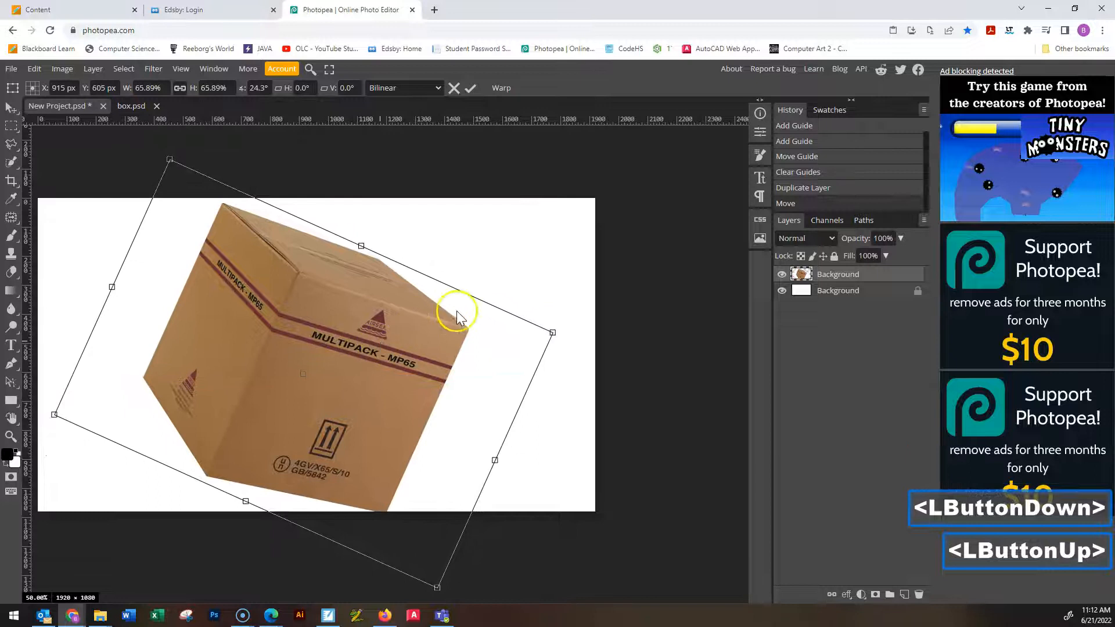
{"action": "left_click_drag", "start_coordinate": [552, 333], "coordinate": [355, 326]}
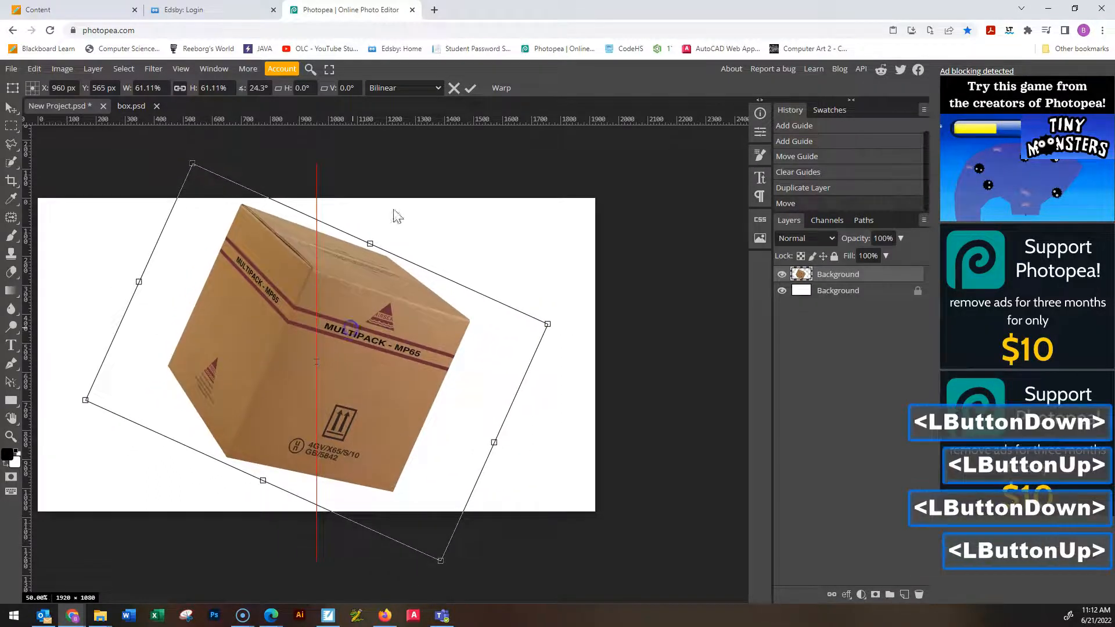
{"action": "key", "text": "Return"}
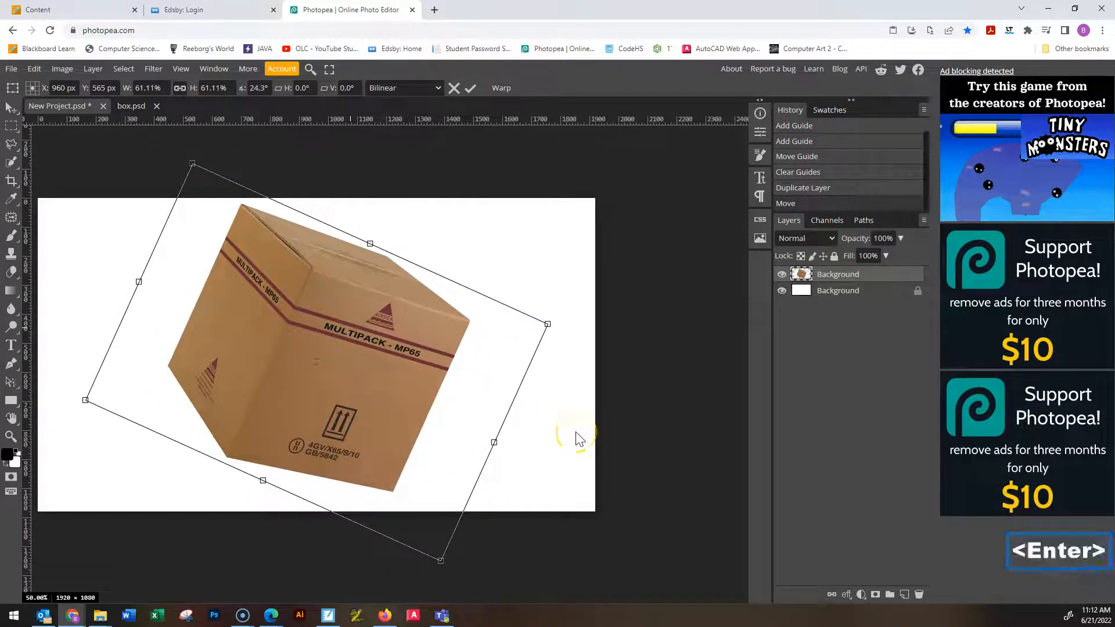
Move the box layer sideways, scale it to about 98.9%, and place it near X 936, Y 540 px
{"action": "left_click_drag", "start_coordinate": [392, 355], "coordinate": [415, 356]}
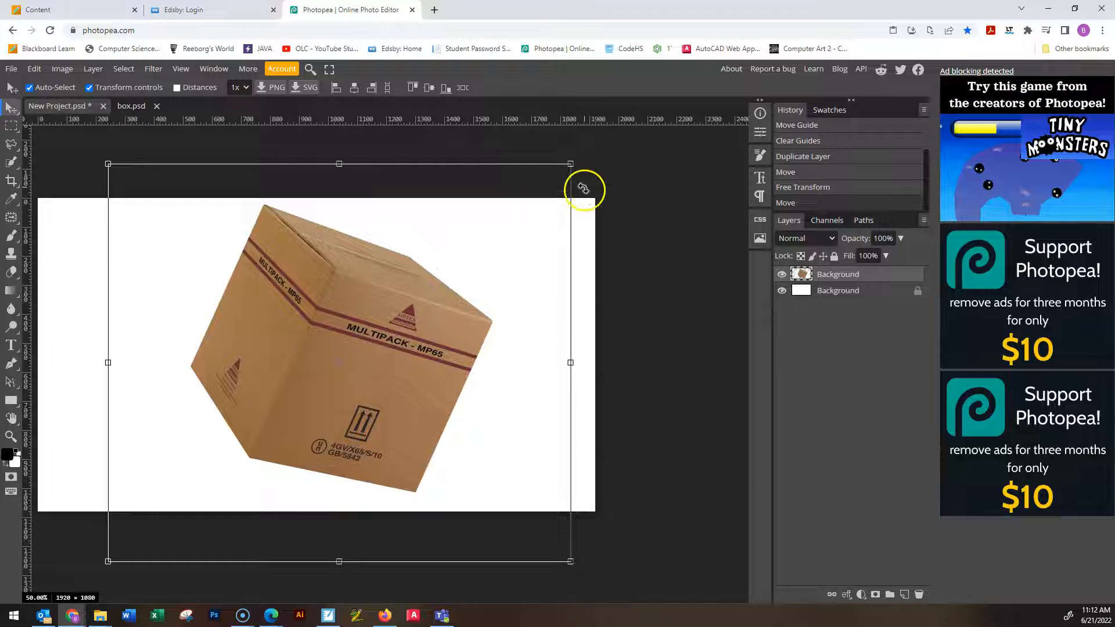
{"action": "left_click", "coordinate": [571, 162]}
{"action": "left_click_drag", "start_coordinate": [571, 161], "coordinate": [454, 260]}
{"action": "left_click_drag", "start_coordinate": [573, 188], "coordinate": [563, 216]}
{"action": "left_click_drag", "start_coordinate": [398, 316], "coordinate": [394, 323]}
{"action": "left_click_drag", "start_coordinate": [479, 332], "coordinate": [390, 321]}
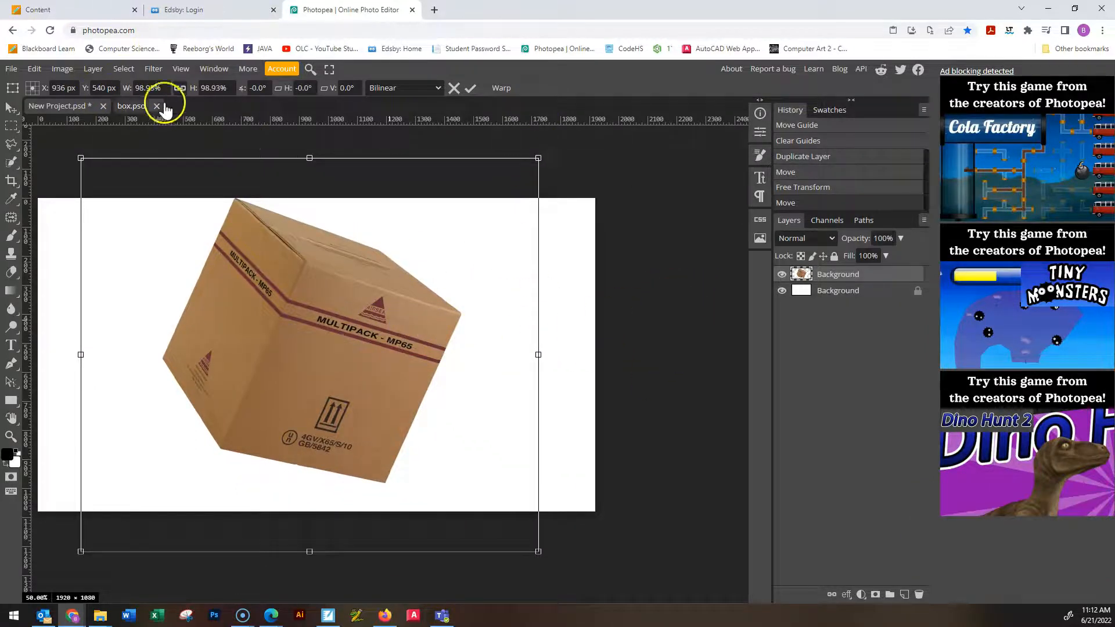
Compare New Project.psd with the original in box.psd, reposition the box layer in New Project.psd, and deselect it
{"action": "left_click", "coordinate": [142, 106]}
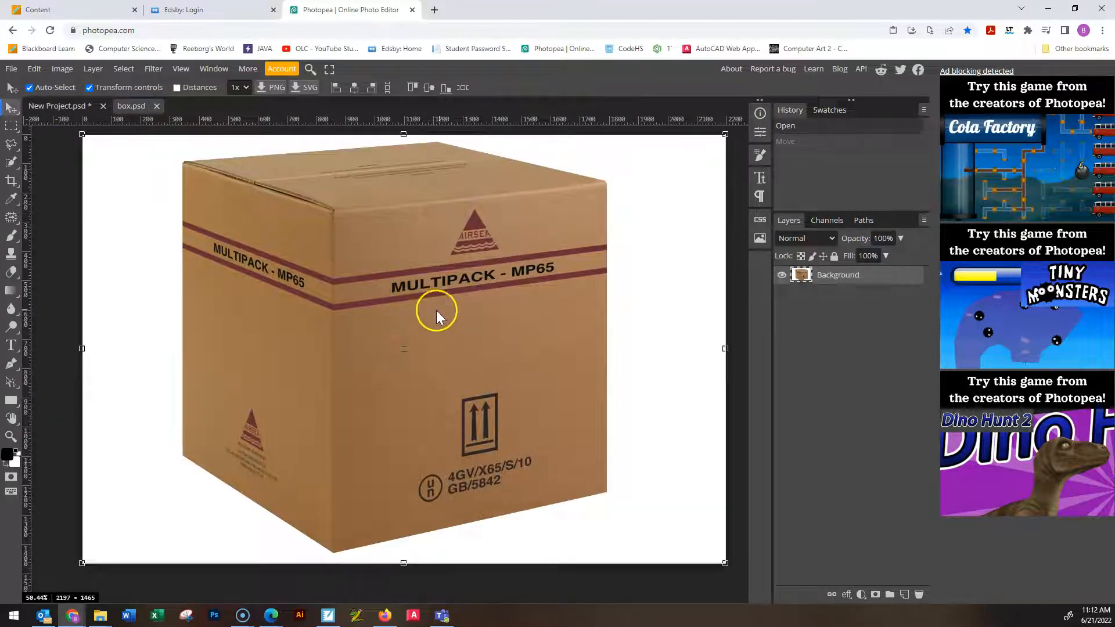
{"action": "left_click", "coordinate": [77, 107]}
{"action": "left_click_drag", "start_coordinate": [281, 256], "coordinate": [277, 291]}
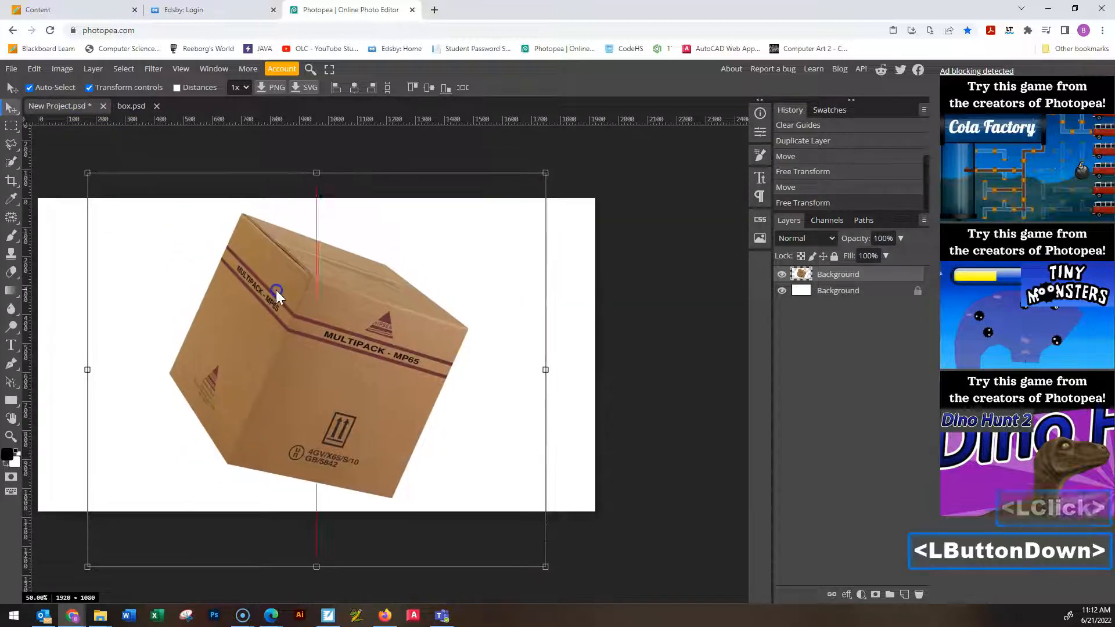
{"action": "left_click", "coordinate": [131, 106]}
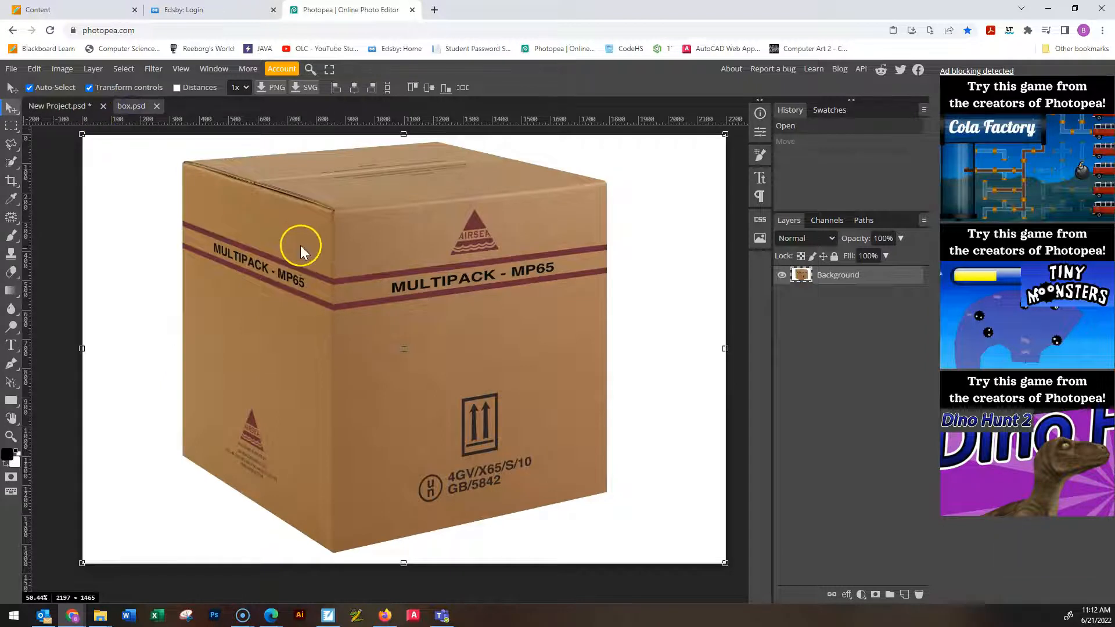
{"action": "left_click", "coordinate": [74, 107]}
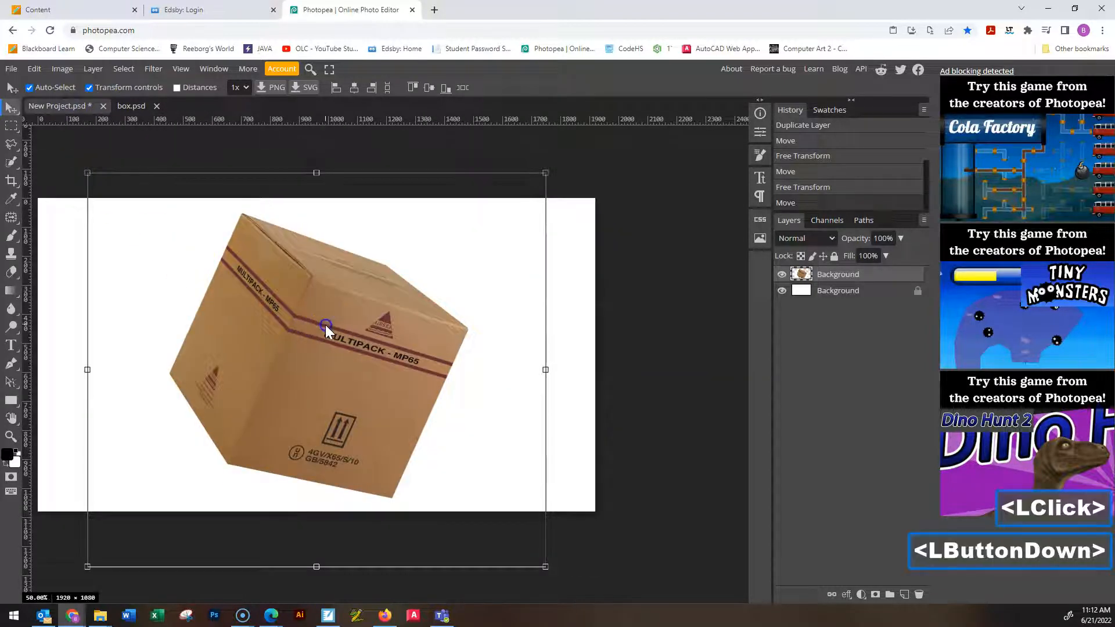
{"action": "left_click_drag", "start_coordinate": [325, 327], "coordinate": [315, 320]}
{"action": "left_click", "coordinate": [568, 301]}
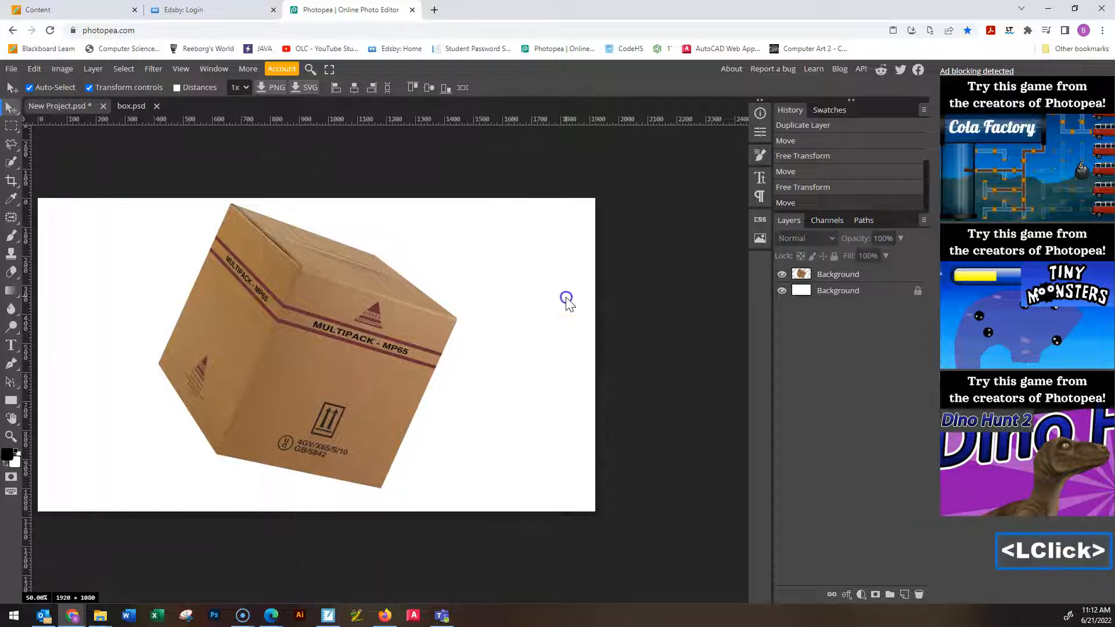
View box.psd once more and move the box layer in New Project.psd back to the horizontal centre of the canvas
{"action": "left_click", "coordinate": [130, 106]}
{"action": "left_click", "coordinate": [86, 107]}
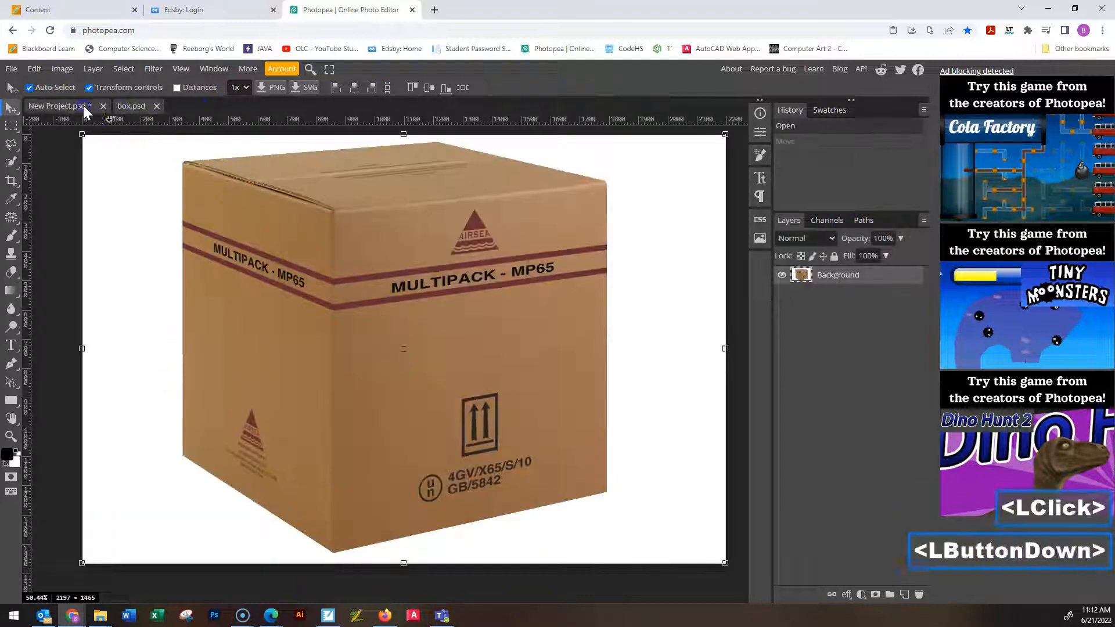
{"action": "left_click_drag", "start_coordinate": [312, 314], "coordinate": [326, 317]}
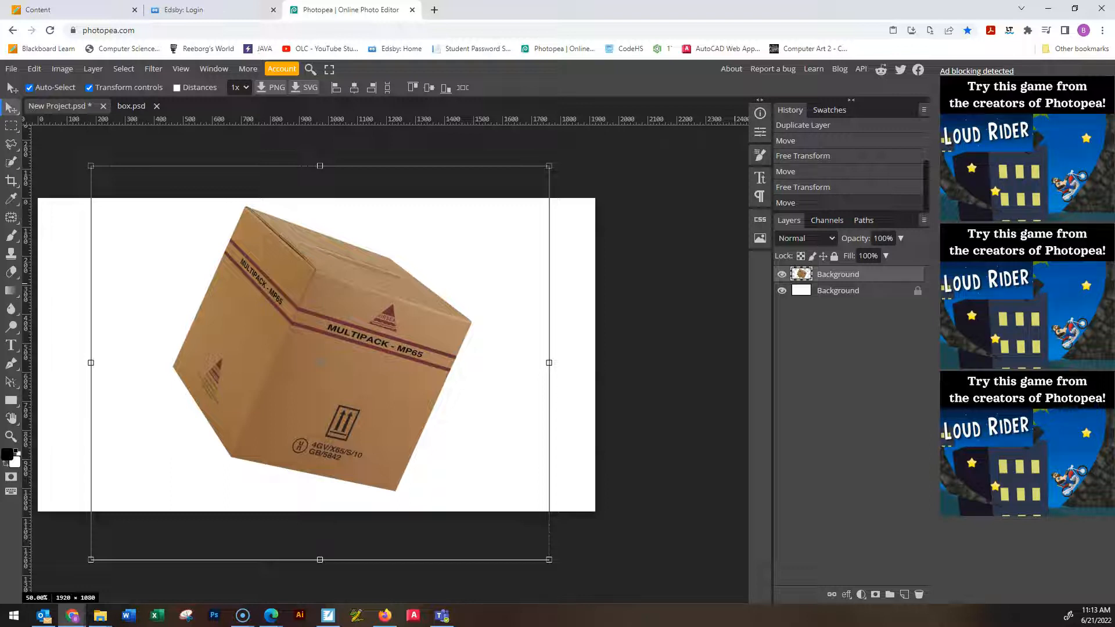
{"action": "left_click_drag", "start_coordinate": [429, 369], "coordinate": [424, 369]}
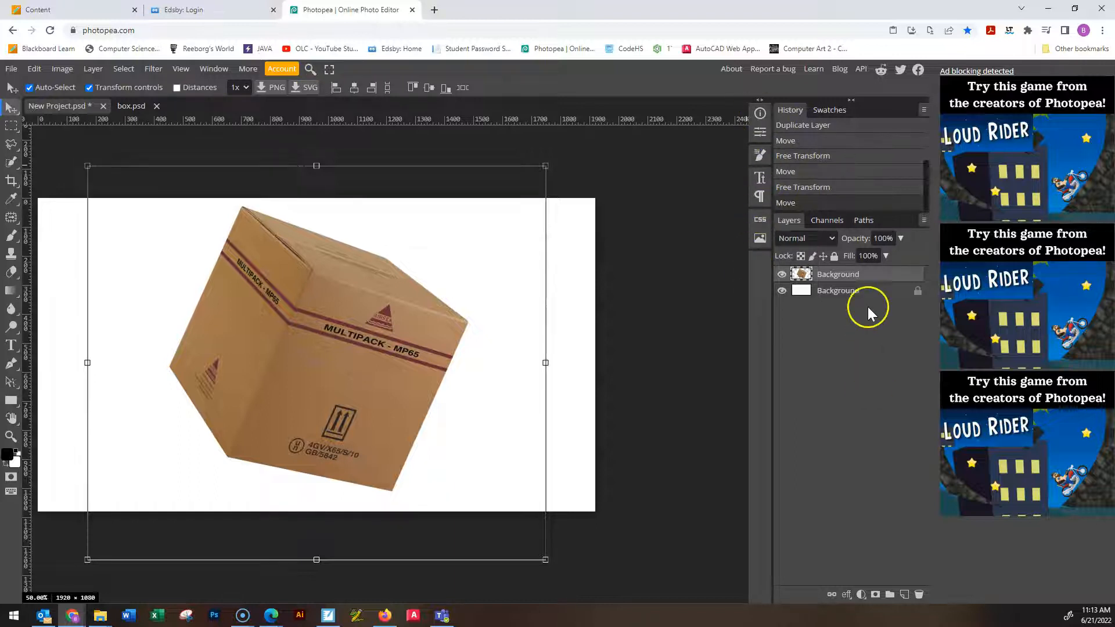
Display the Channels panel for New Project.psd and review the list of available panels
{"action": "left_click", "coordinate": [215, 68]}
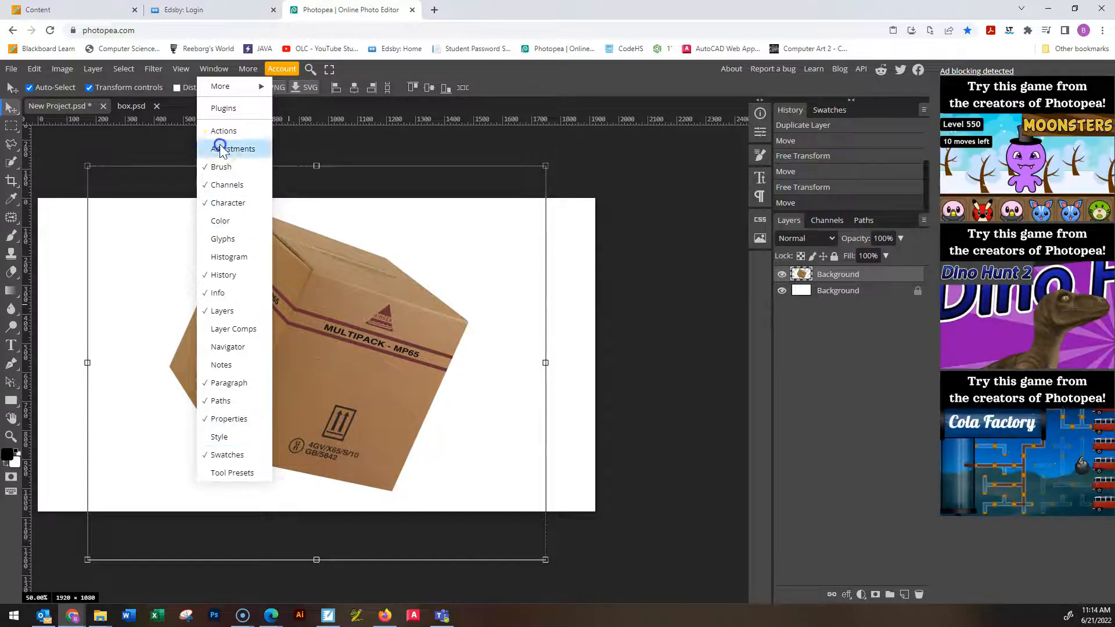
{"action": "left_click", "coordinate": [239, 186]}
{"action": "left_click", "coordinate": [225, 68]}
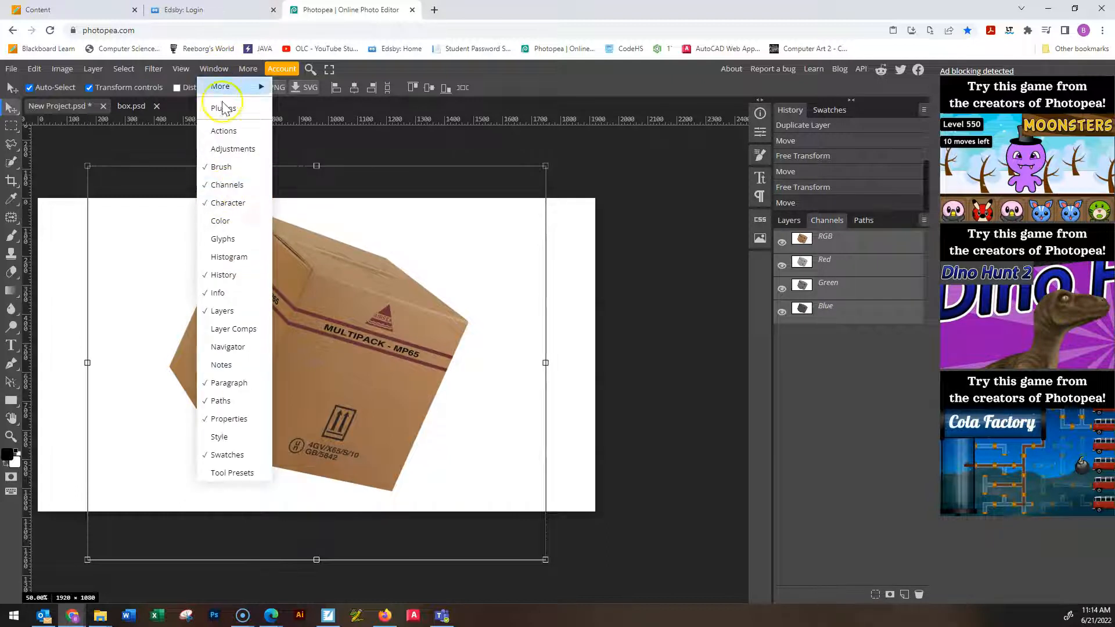
{"action": "left_click", "coordinate": [204, 191]}
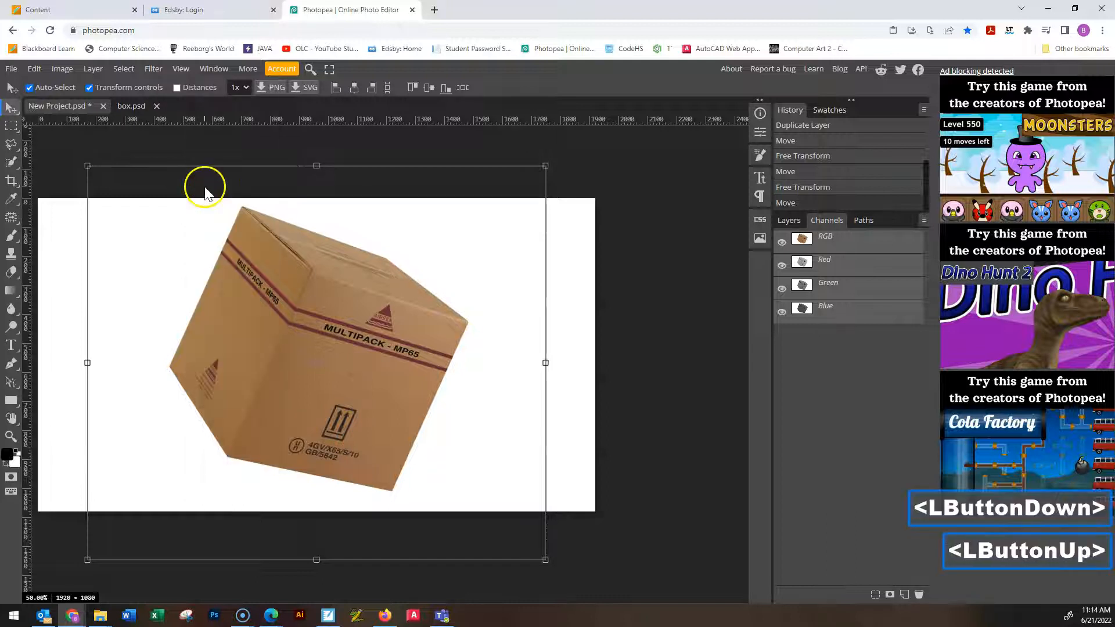
{"action": "left_click", "coordinate": [216, 69]}
{"action": "right_click", "coordinate": [231, 202]}
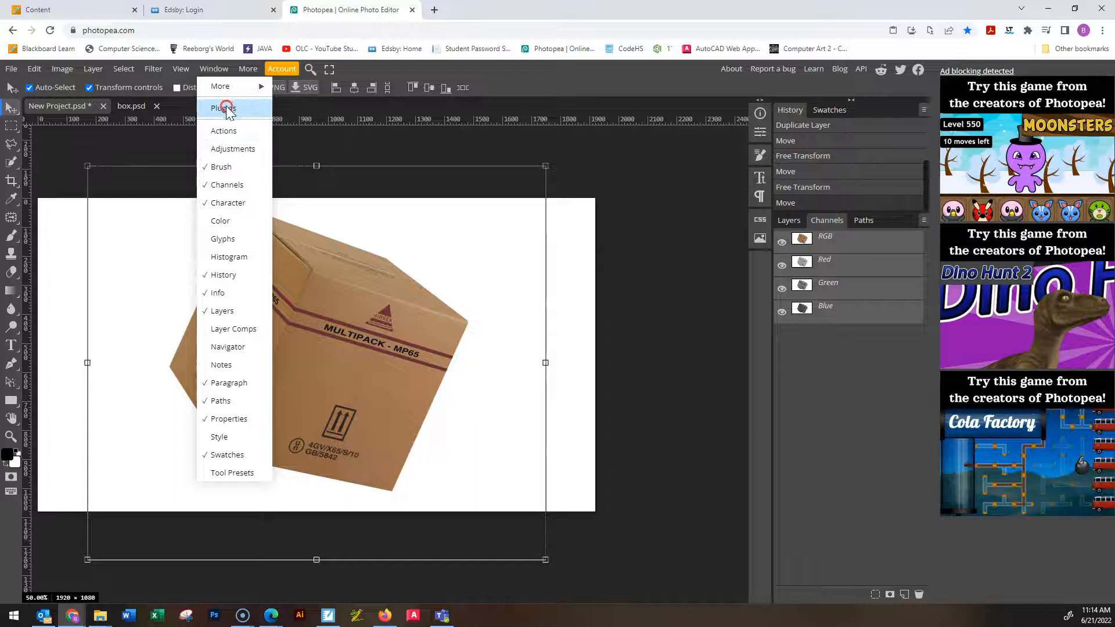
{"action": "left_click", "coordinate": [234, 90]}
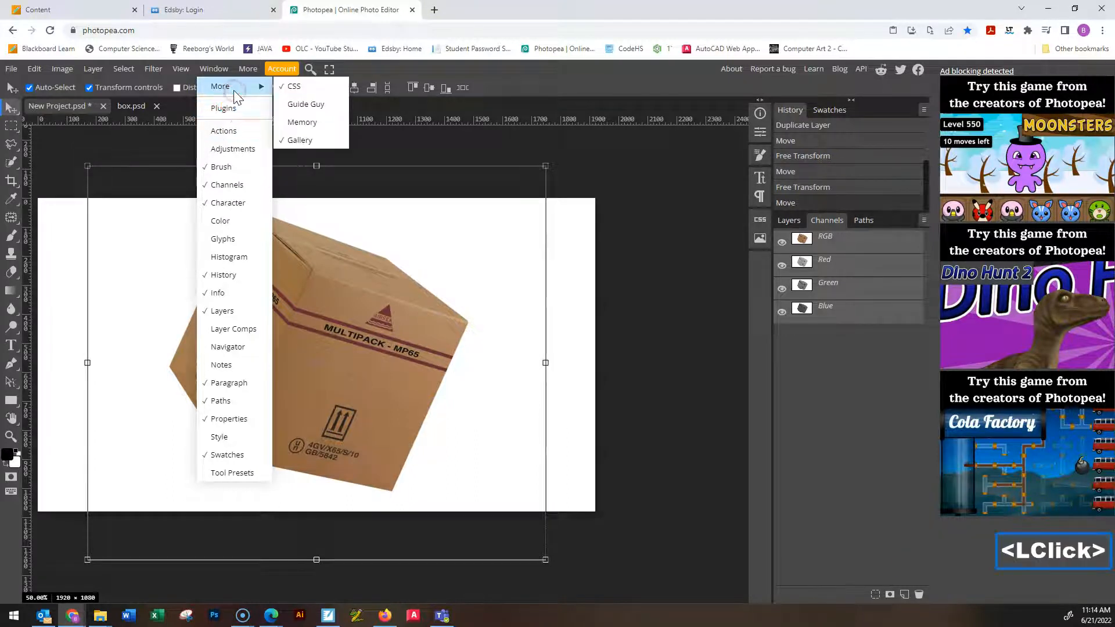
{"action": "left_click", "coordinate": [233, 91]}
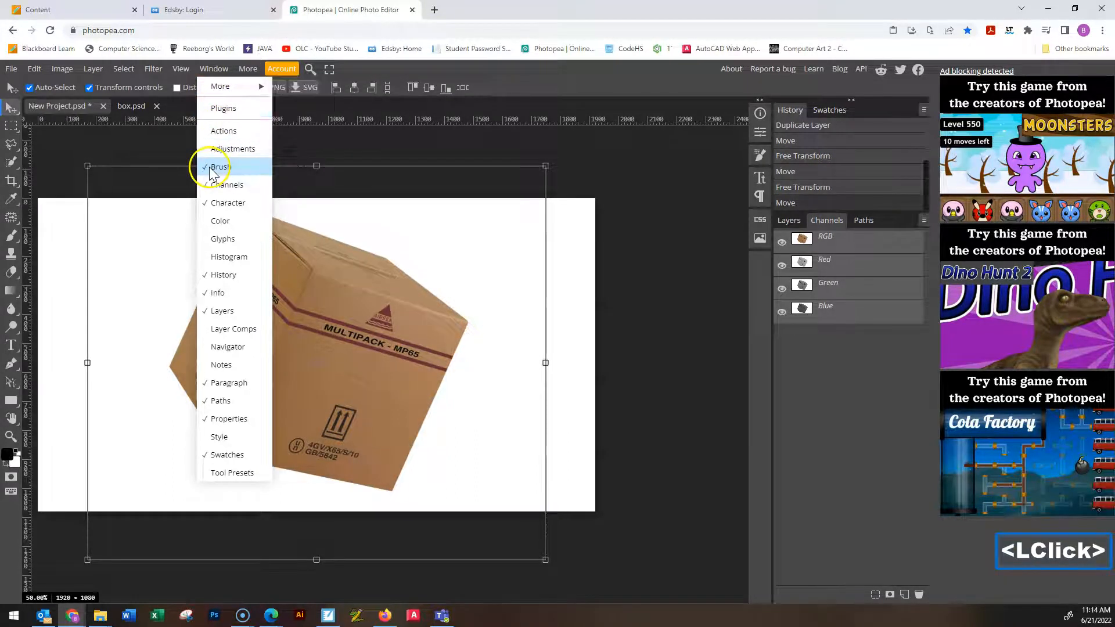
{"action": "left_click", "coordinate": [180, 69]}
{"action": "left_click", "coordinate": [180, 69]}
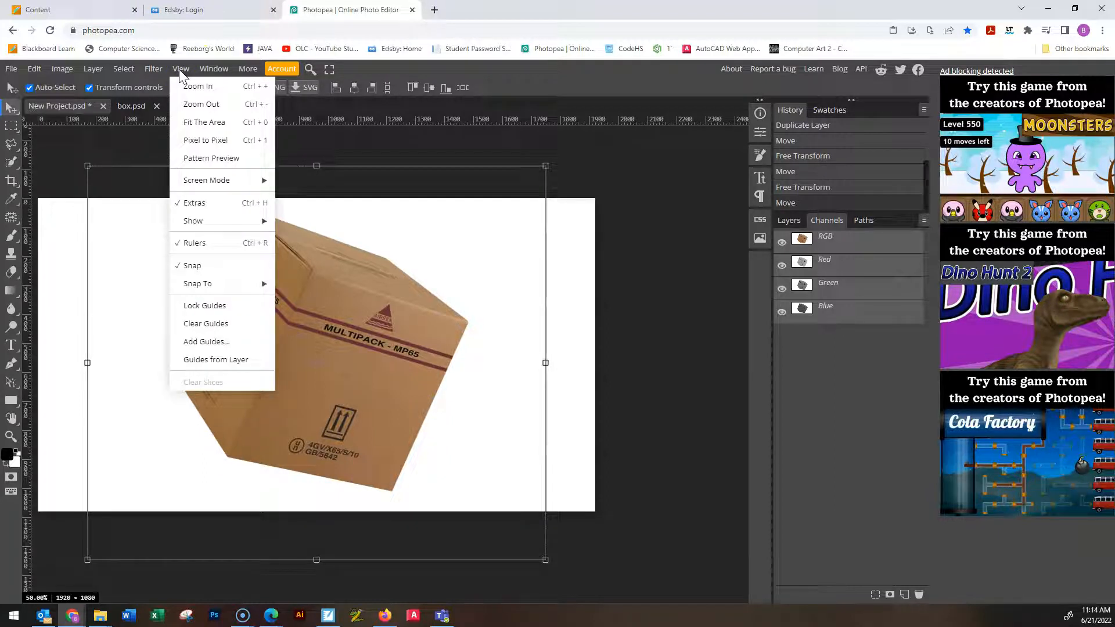
{"action": "mouse_move", "coordinate": [211, 69]}
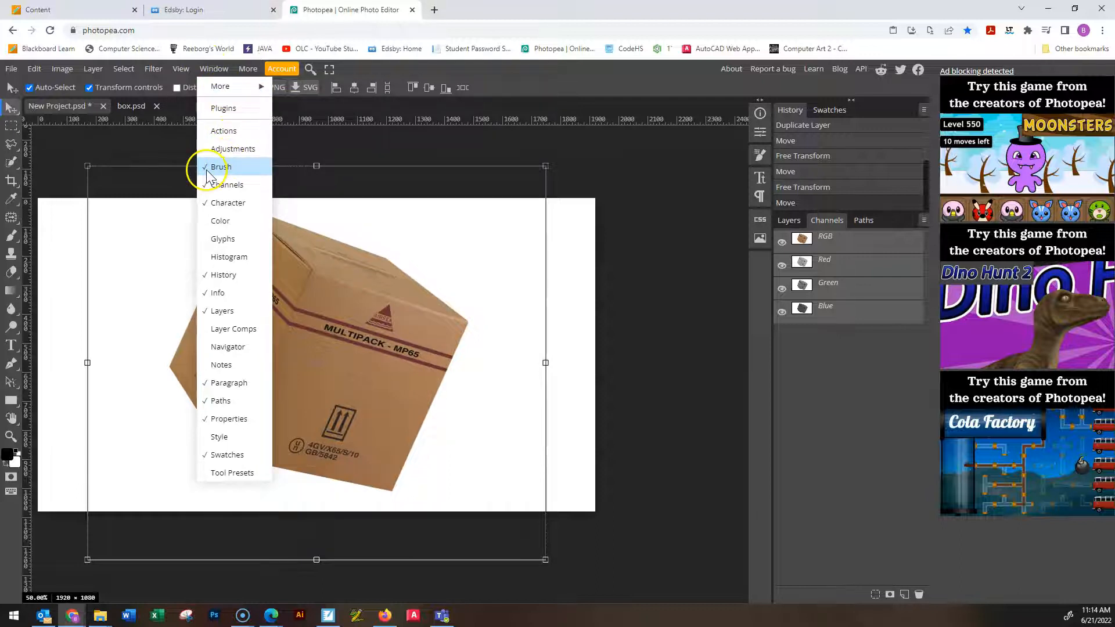
Show the Character panel, look at the Paragraph settings beside it, and return to Character with the box layer deselected
{"action": "left_click", "coordinate": [220, 204]}
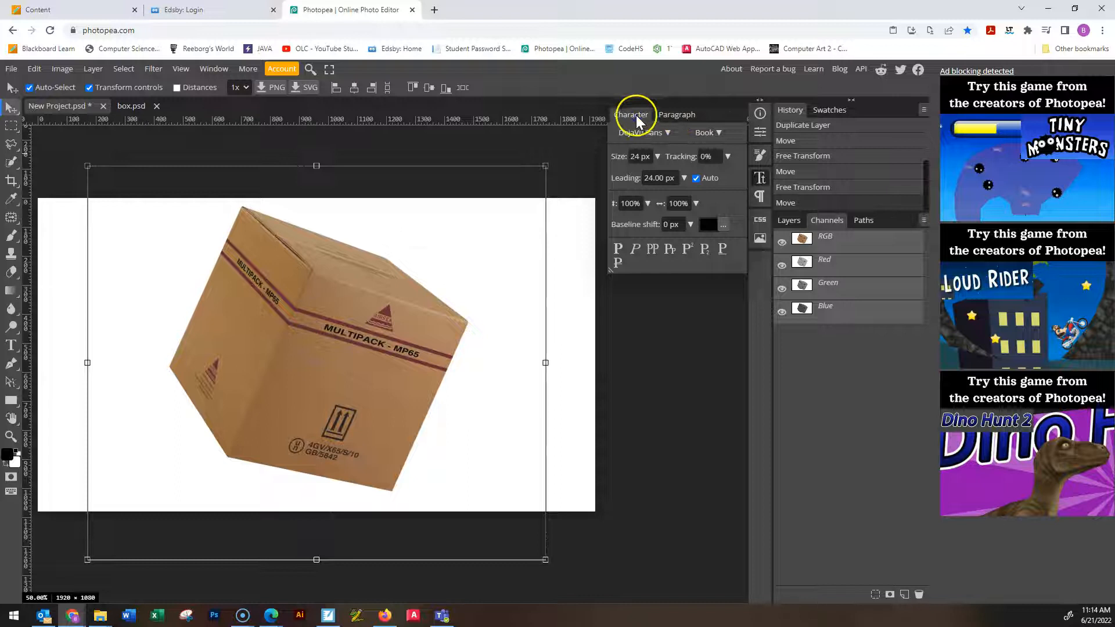
{"action": "double_click", "coordinate": [675, 115]}
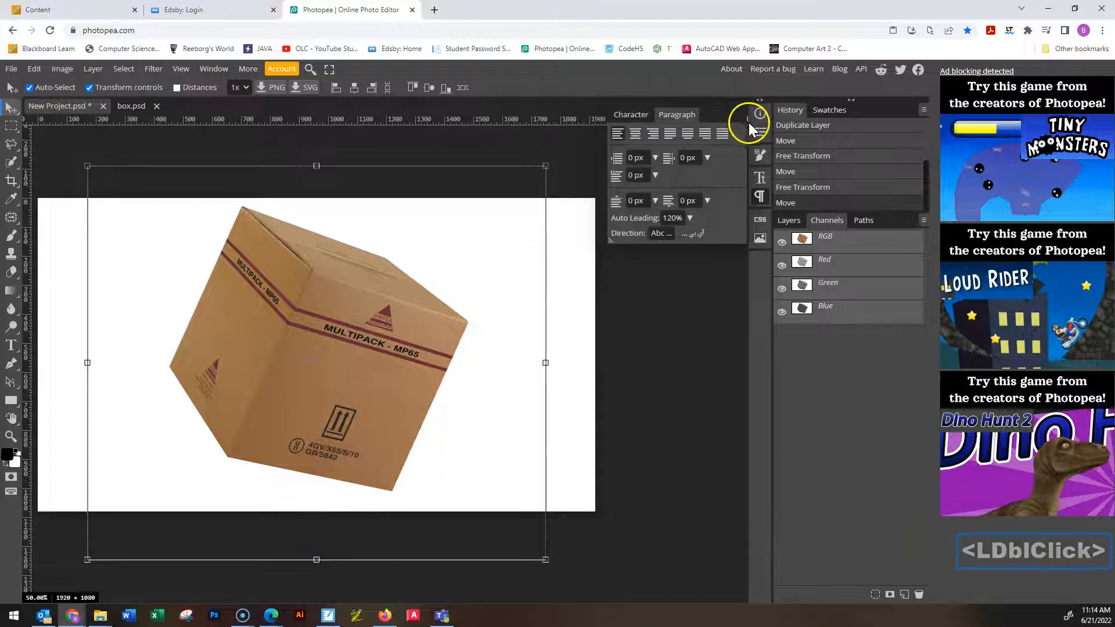
{"action": "left_click", "coordinate": [697, 129]}
{"action": "left_click", "coordinate": [701, 294]}
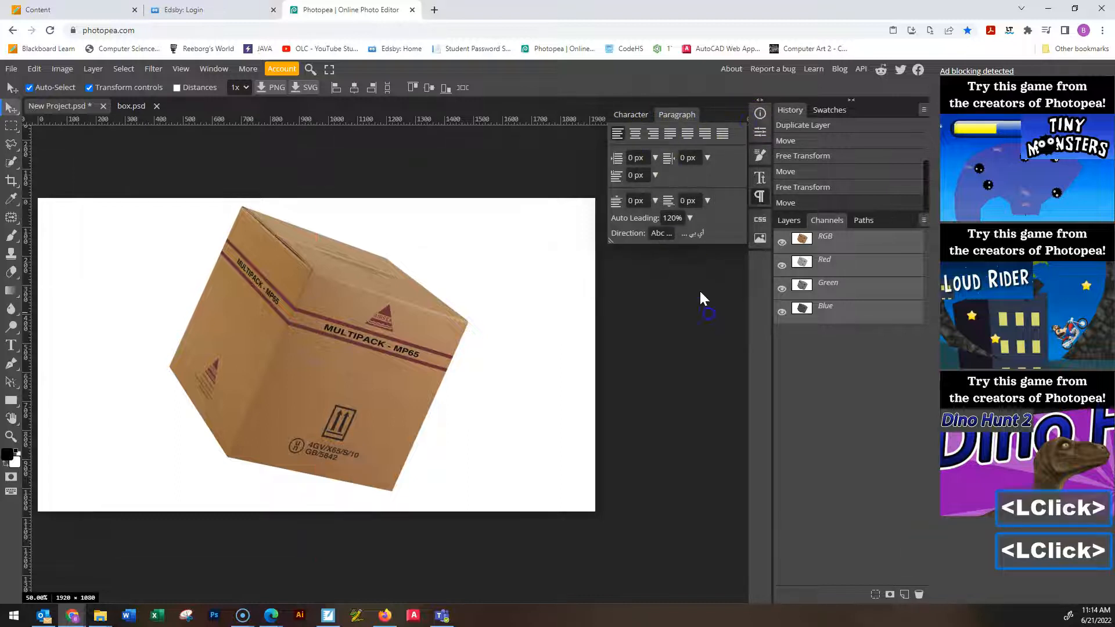
{"action": "left_click", "coordinate": [636, 116]}
Add the Color panel to the group that holds History and Swatches
{"action": "left_click", "coordinate": [214, 69]}
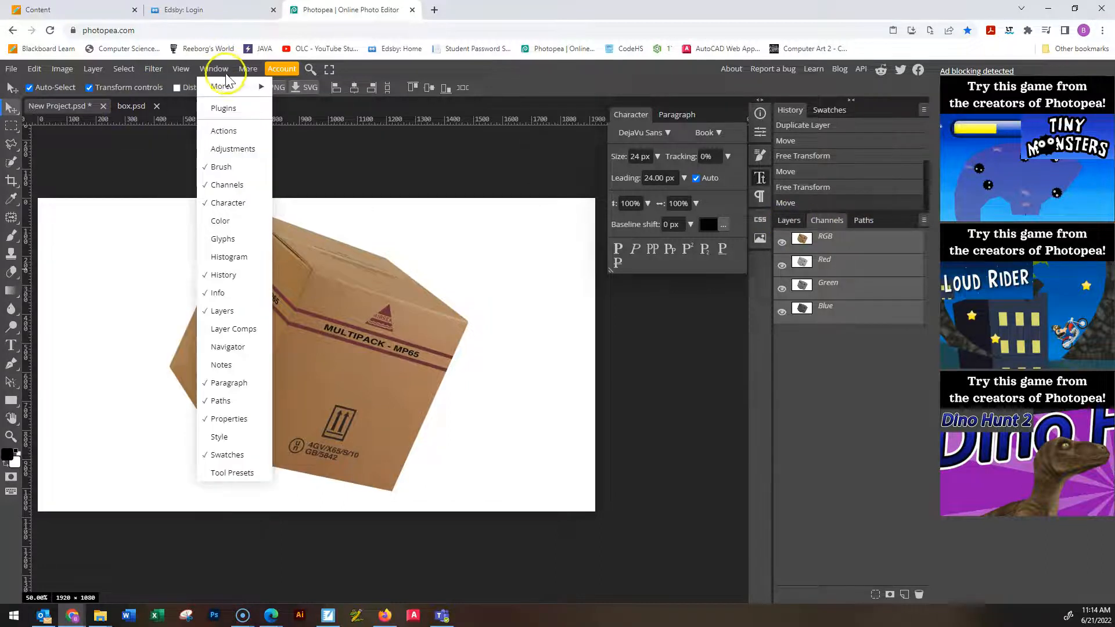
{"action": "mouse_move", "coordinate": [230, 85]}
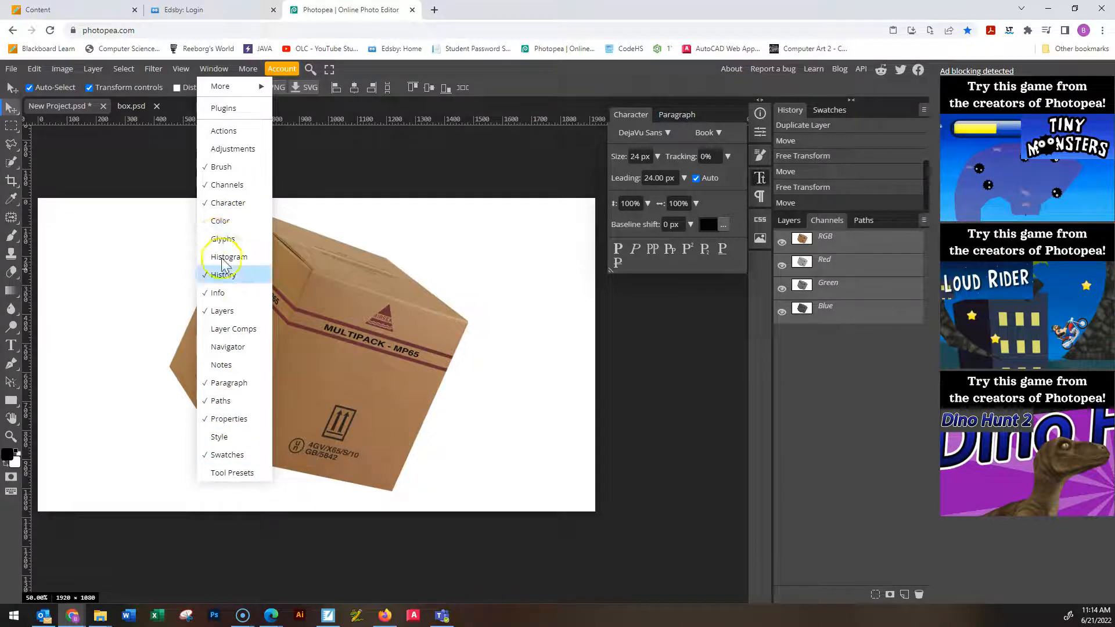
{"action": "left_click", "coordinate": [220, 224]}
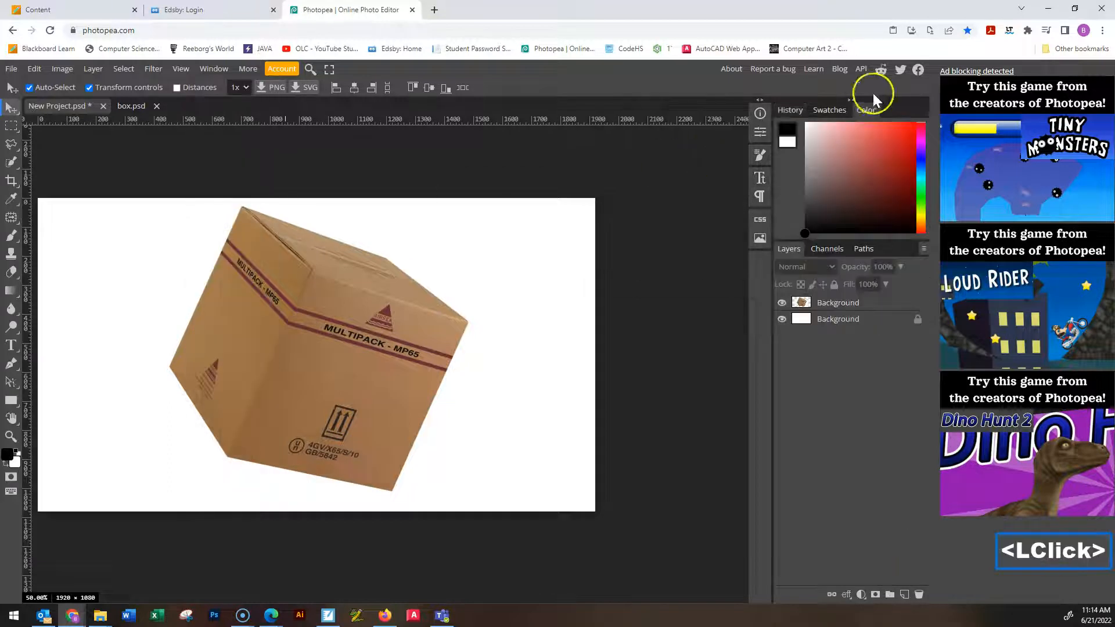
Remove the Swatches panel from the workspace and check the list of enabled panels
{"action": "left_click", "coordinate": [214, 68]}
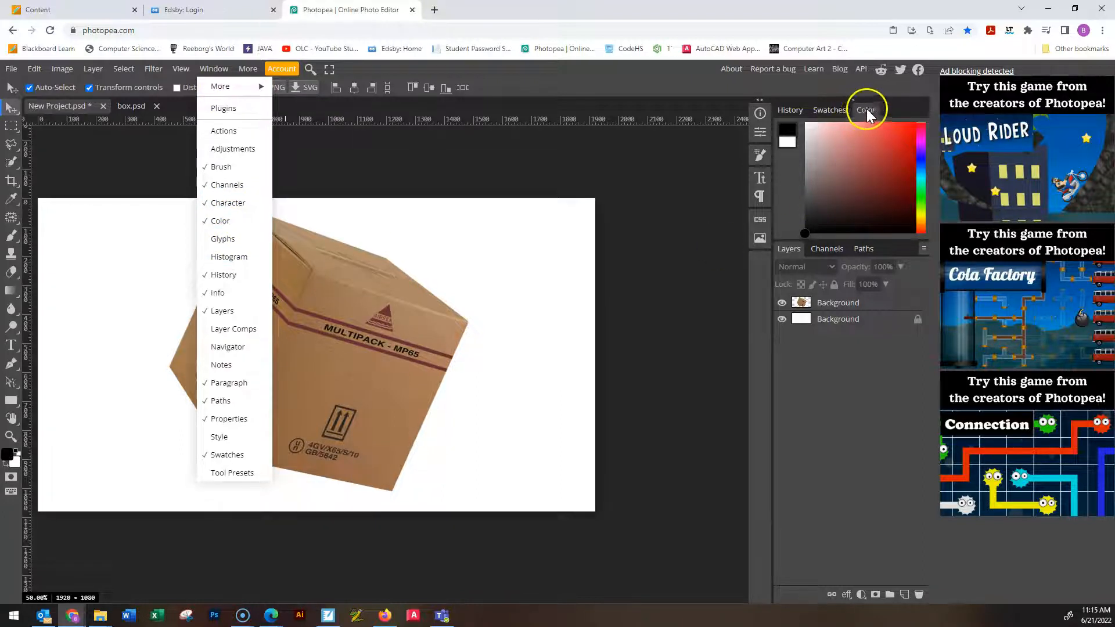
{"action": "left_click", "coordinate": [831, 110]}
{"action": "right_click", "coordinate": [833, 113]}
{"action": "right_click", "coordinate": [834, 113]}
{"action": "left_click", "coordinate": [834, 116]}
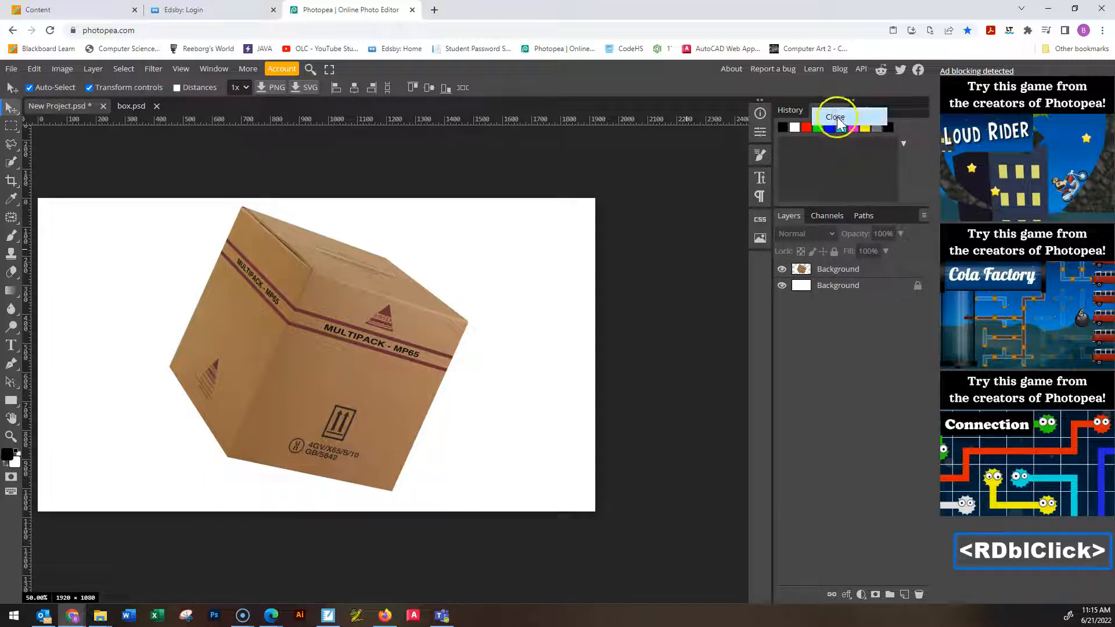
{"action": "left_click", "coordinate": [213, 70]}
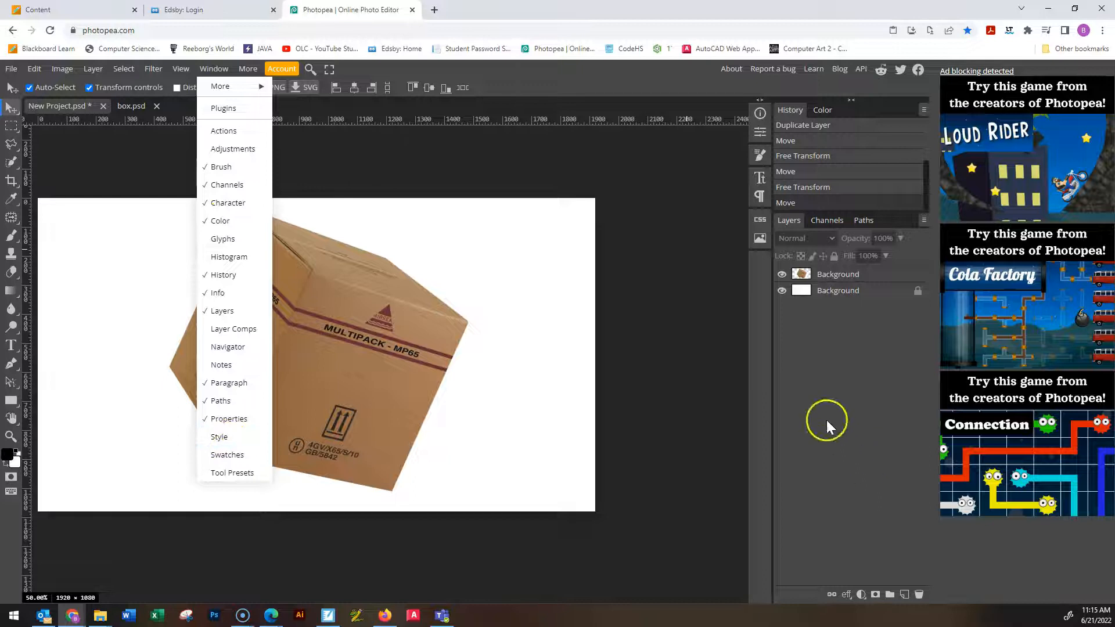
{"action": "left_click", "coordinate": [815, 376]}
Close the Channels and Paths panels so that only Layers is left in their group
{"action": "left_click", "coordinate": [813, 220]}
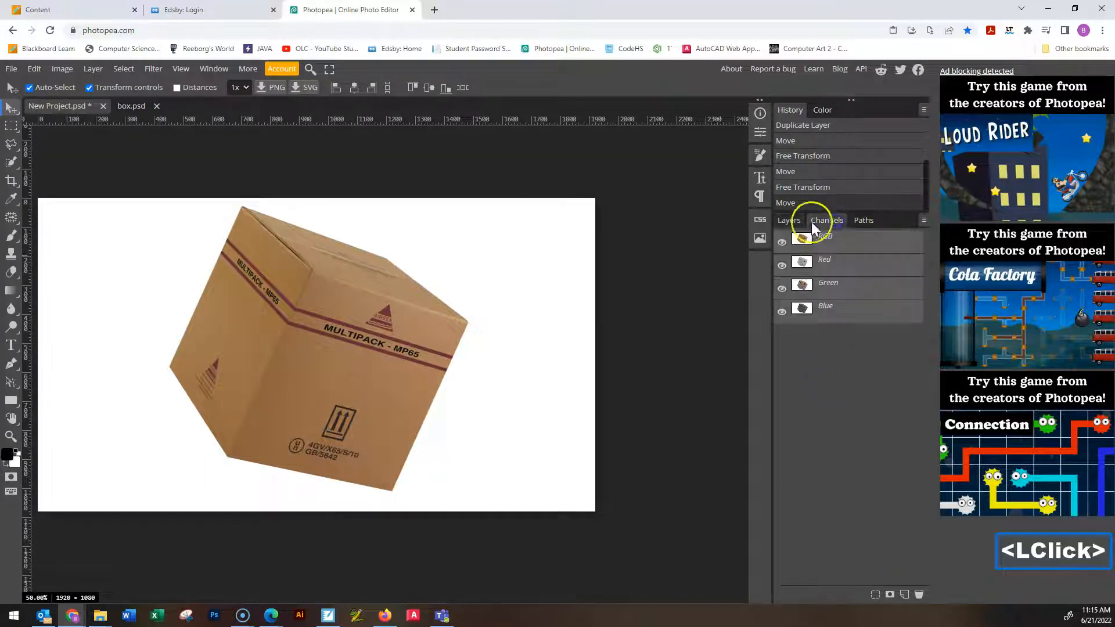
{"action": "left_click", "coordinate": [793, 219]}
{"action": "double_click", "coordinate": [826, 219]}
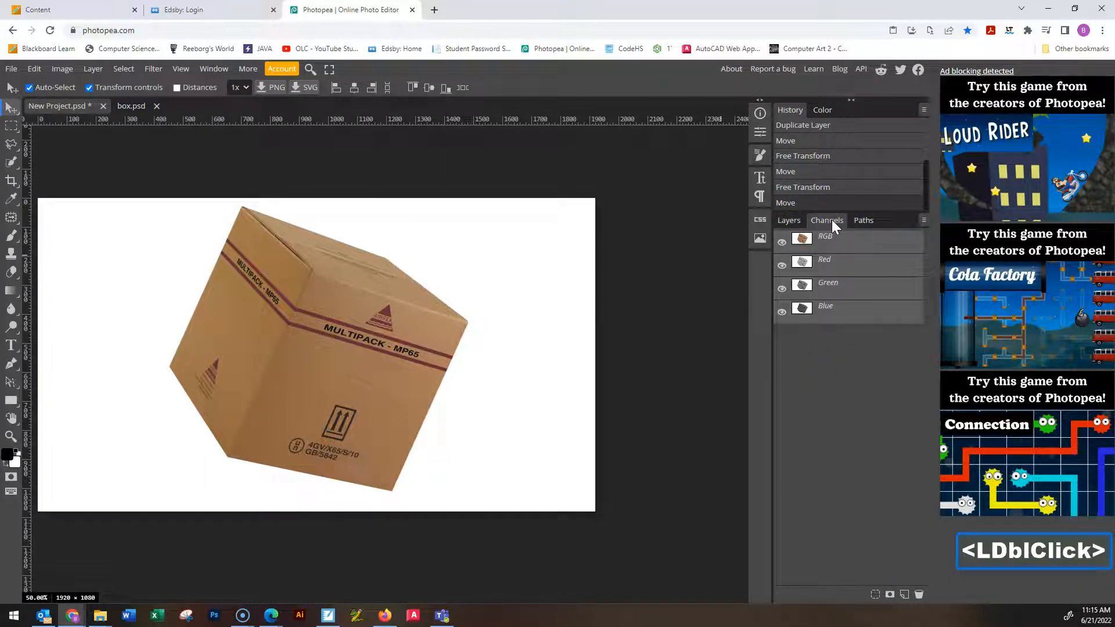
{"action": "left_click", "coordinate": [830, 218]}
{"action": "right_click", "coordinate": [832, 222]}
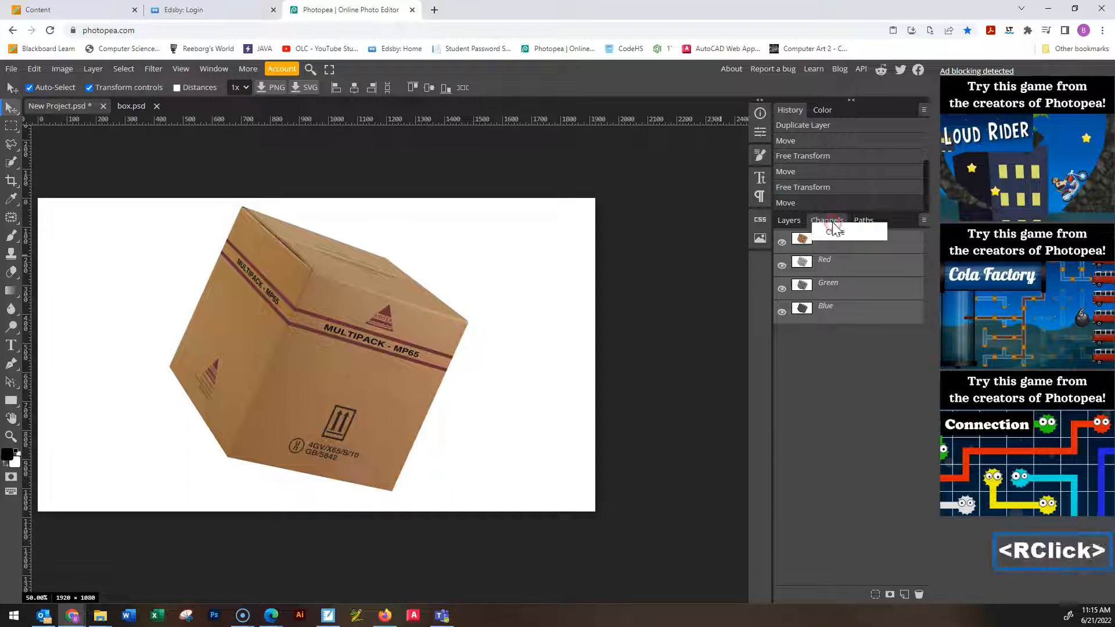
{"action": "left_click", "coordinate": [838, 235]}
{"action": "left_click", "coordinate": [822, 220]}
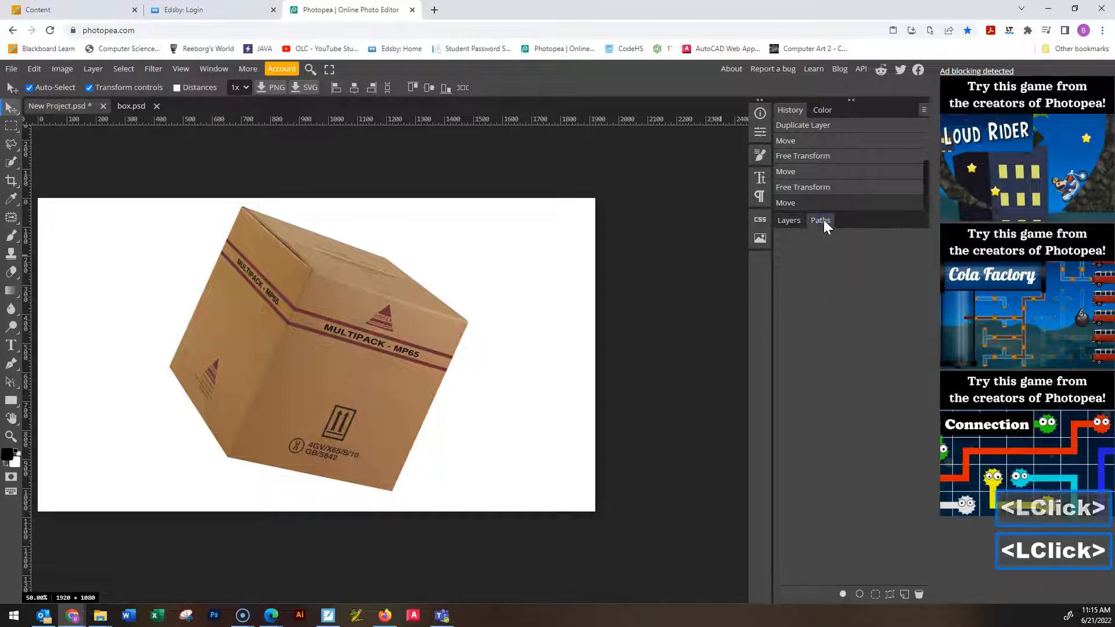
{"action": "right_click", "coordinate": [826, 221]}
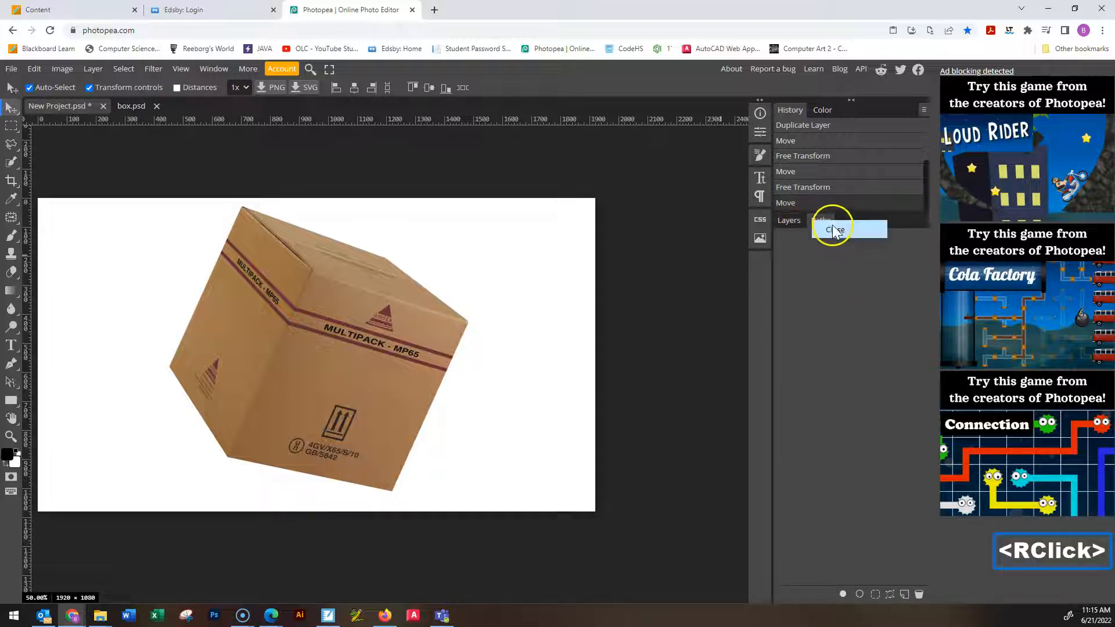
{"action": "left_click", "coordinate": [834, 232]}
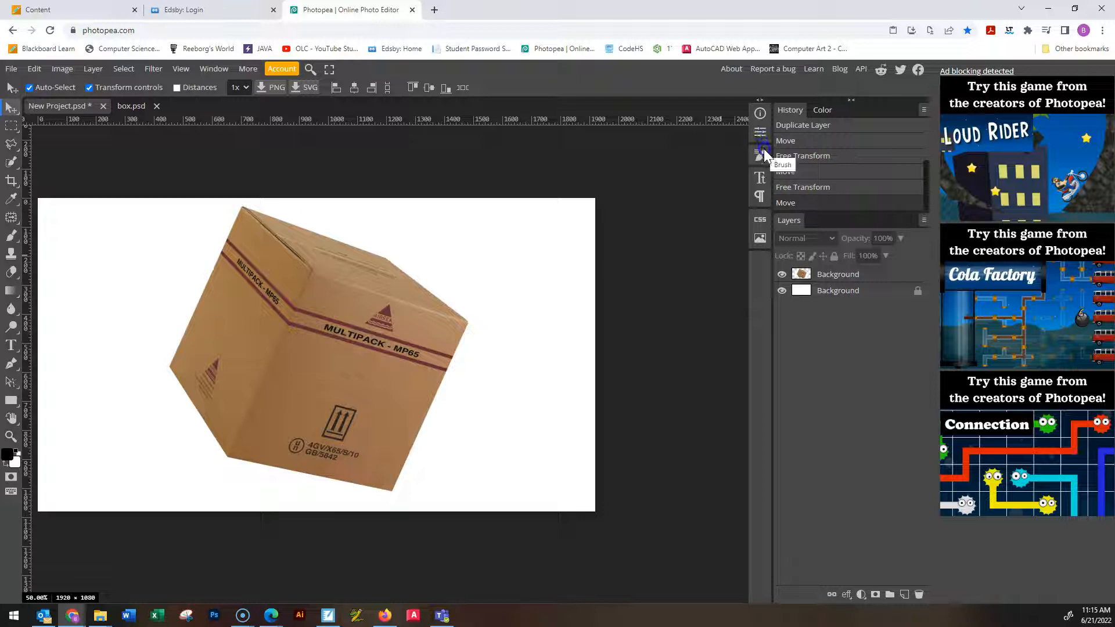
Remove the CSS panel from the collapsed panel strip and review the list of available panels
{"action": "right_click", "coordinate": [761, 220]}
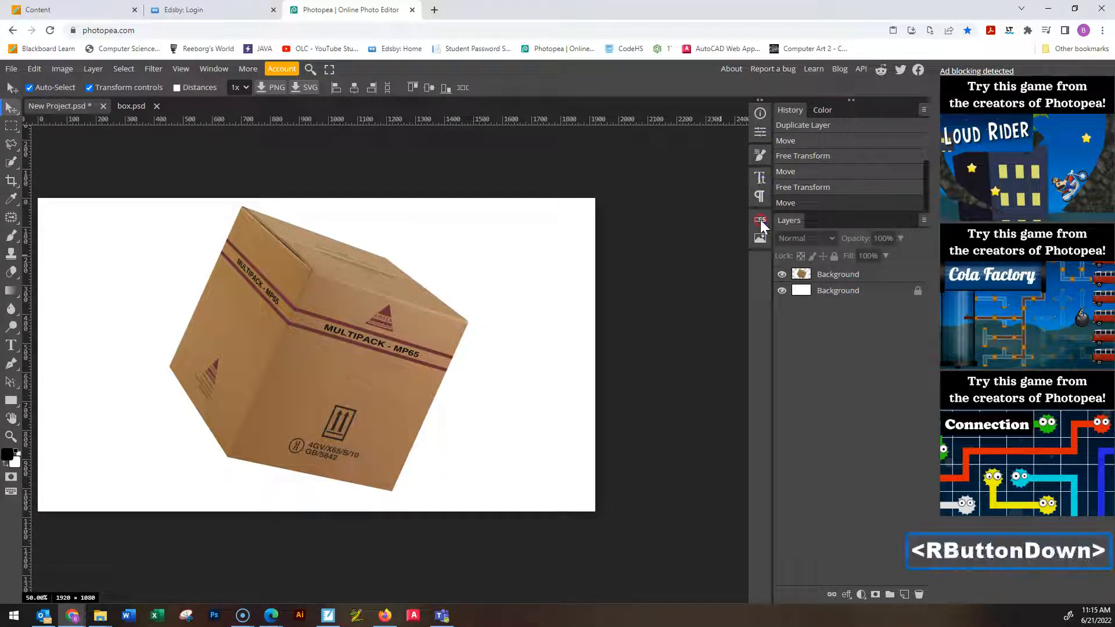
{"action": "left_click", "coordinate": [778, 230]}
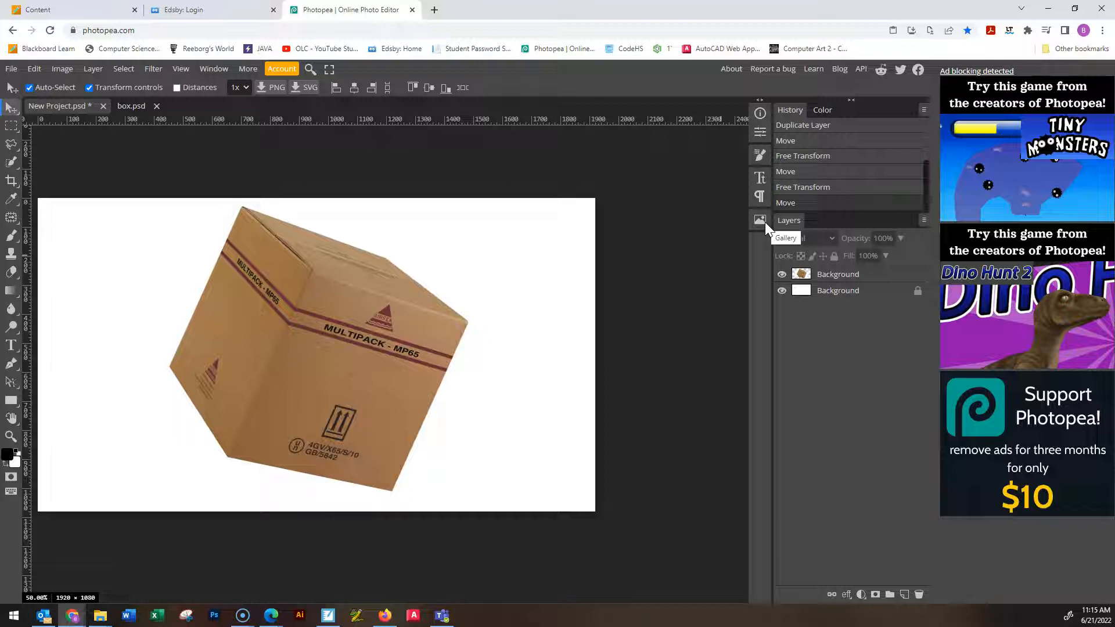
{"action": "left_click", "coordinate": [220, 75]}
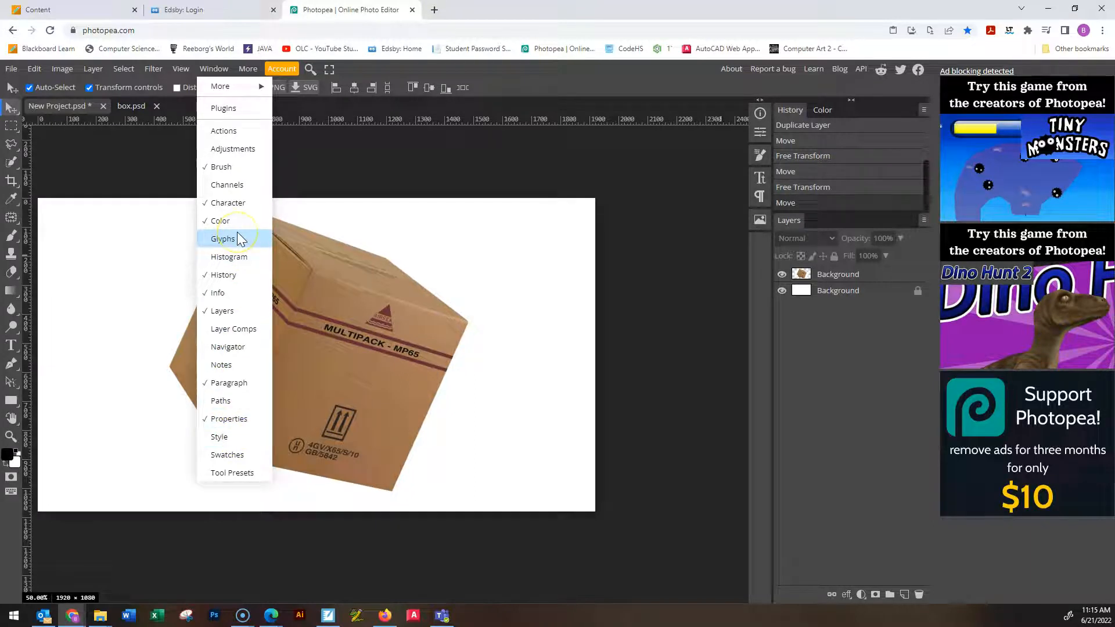
{"action": "left_click", "coordinate": [715, 196]}
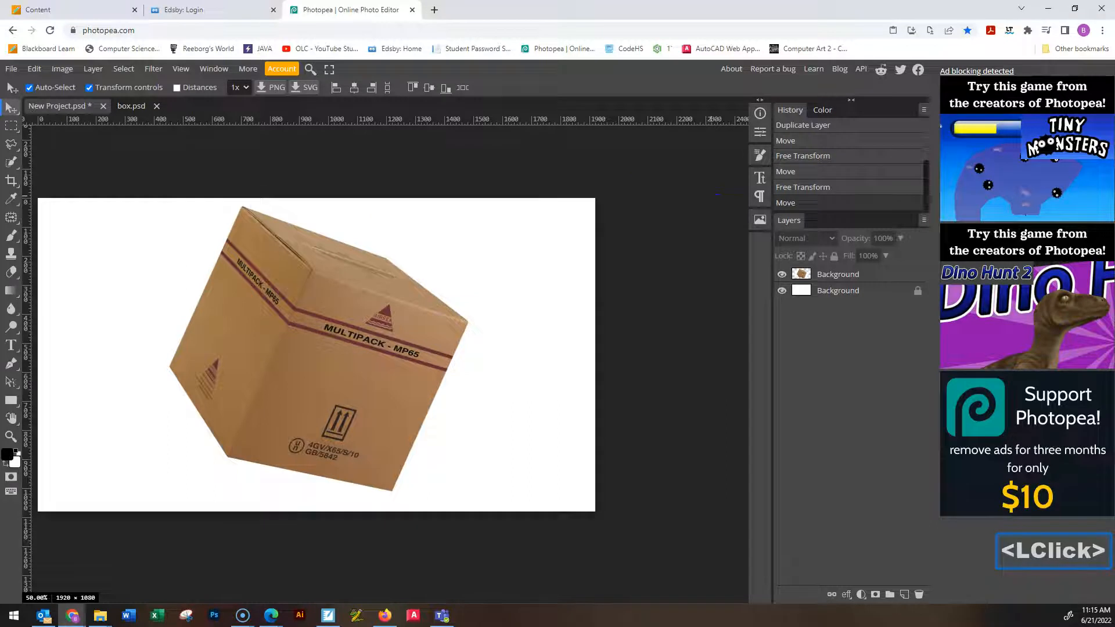
Place Tomato.jpg from the PhotoshopPractice2022 folder into New Project.psd using Open & Place
{"action": "left_click", "coordinate": [10, 70]}
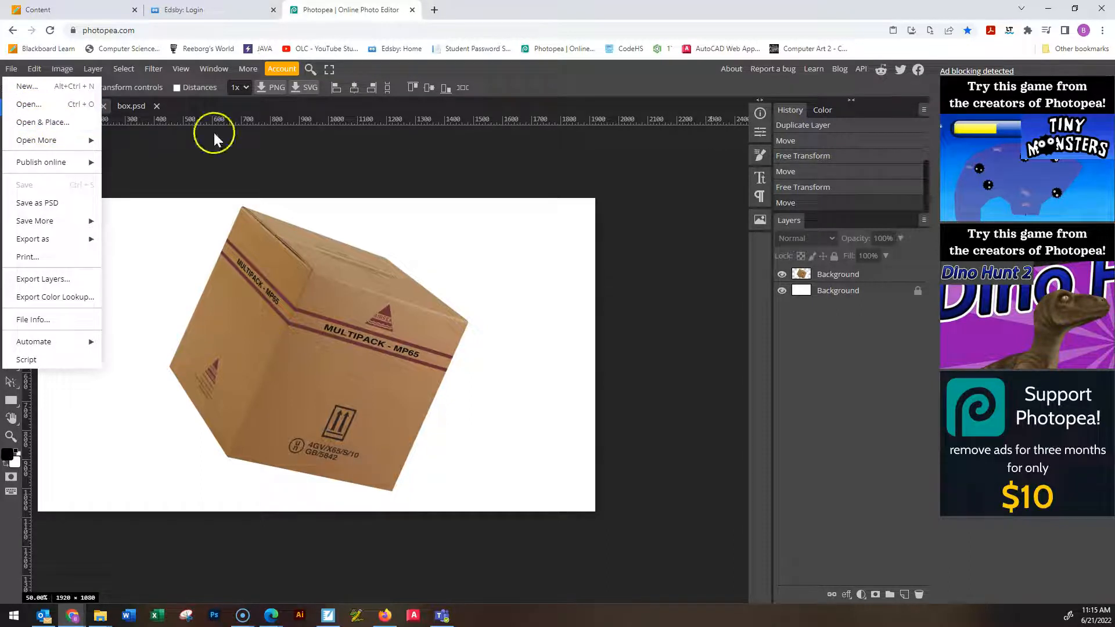
{"action": "left_click", "coordinate": [662, 290]}
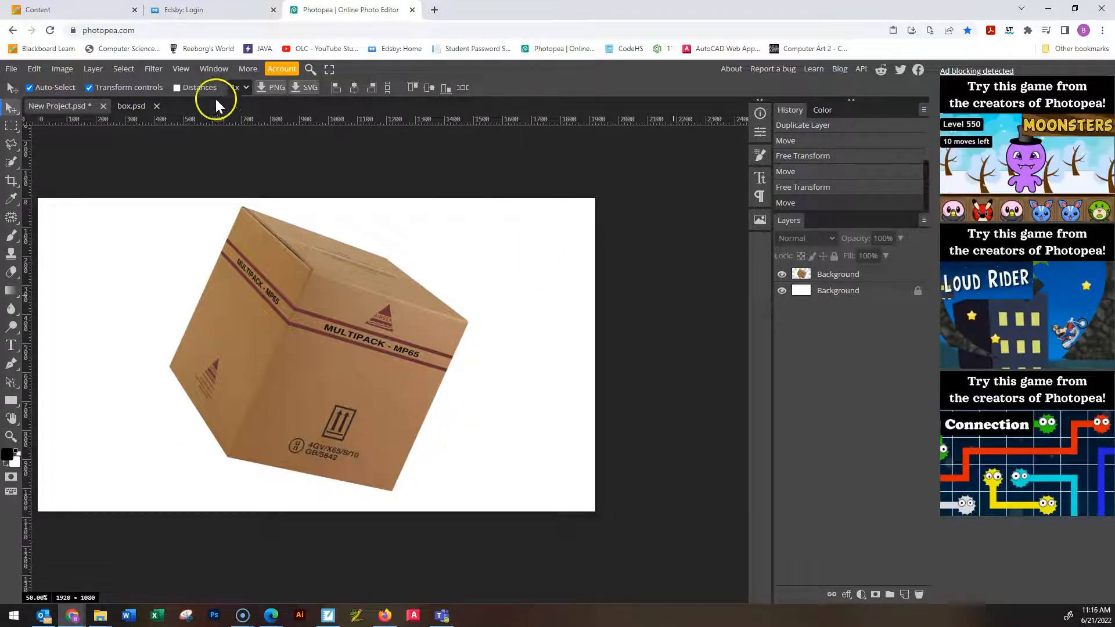
{"action": "left_click", "coordinate": [12, 69]}
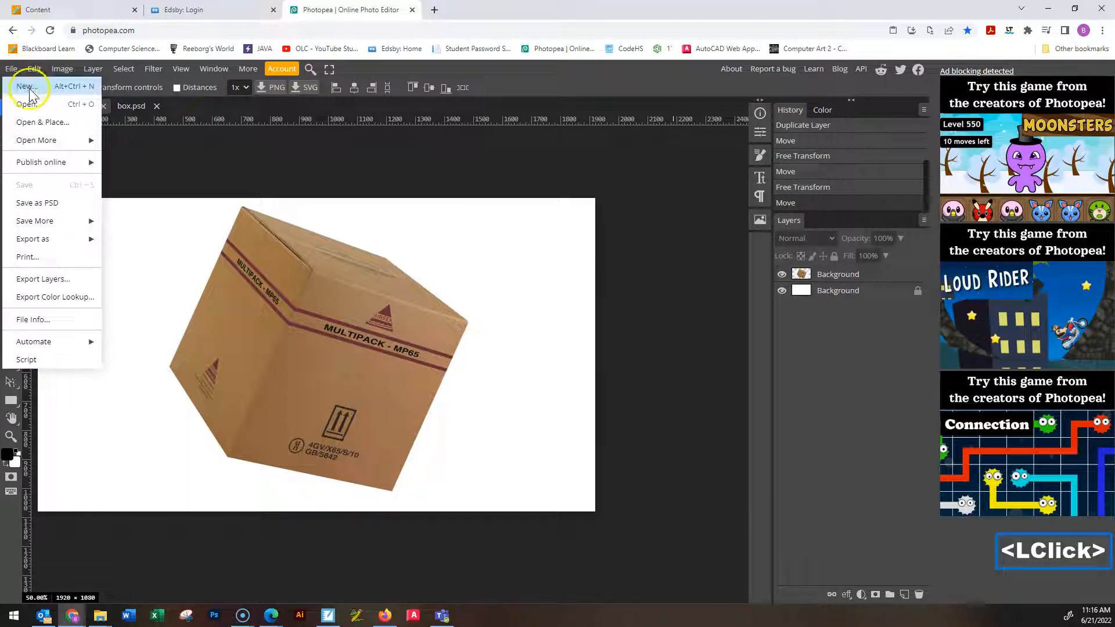
{"action": "left_click", "coordinate": [50, 123]}
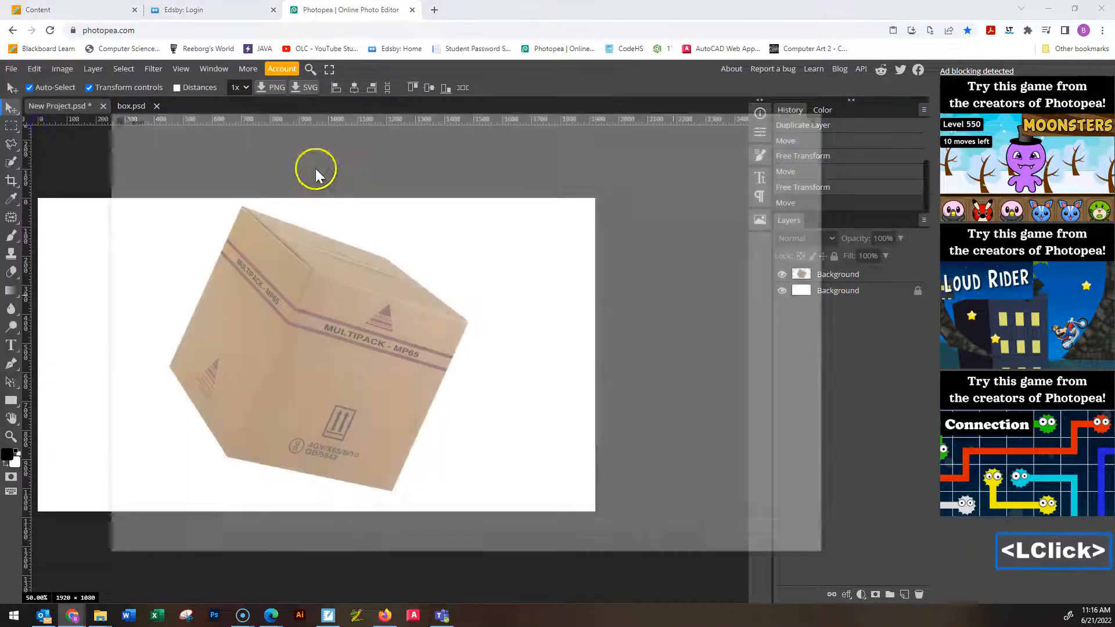
{"action": "left_click_drag", "start_coordinate": [514, 137], "coordinate": [629, 142]}
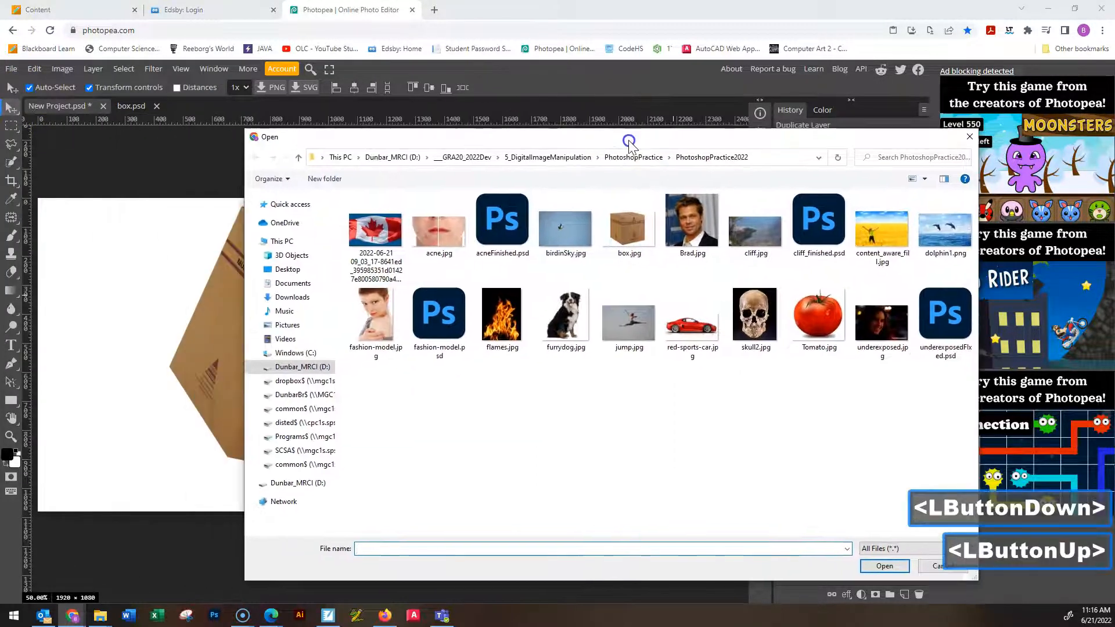
{"action": "left_click", "coordinate": [819, 317]}
{"action": "left_click", "coordinate": [906, 567]}
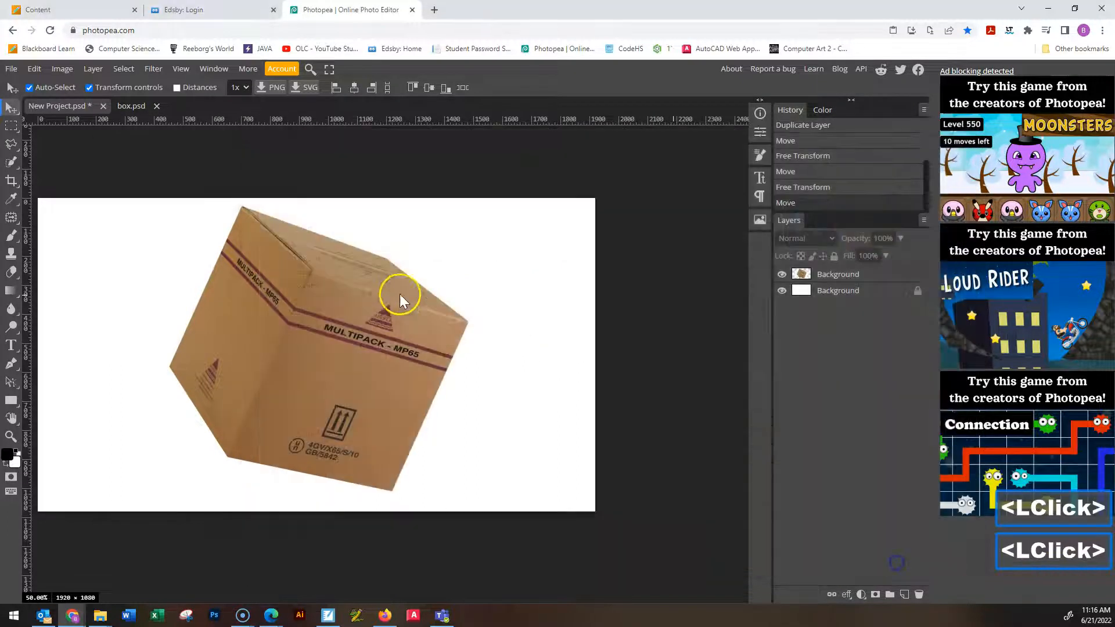
Position the placed tomato at X 1596, Y 380 px, commit the transform, and shift it slightly toward the canvas's upper-right corner
{"action": "left_click_drag", "start_coordinate": [157, 279], "coordinate": [529, 299]}
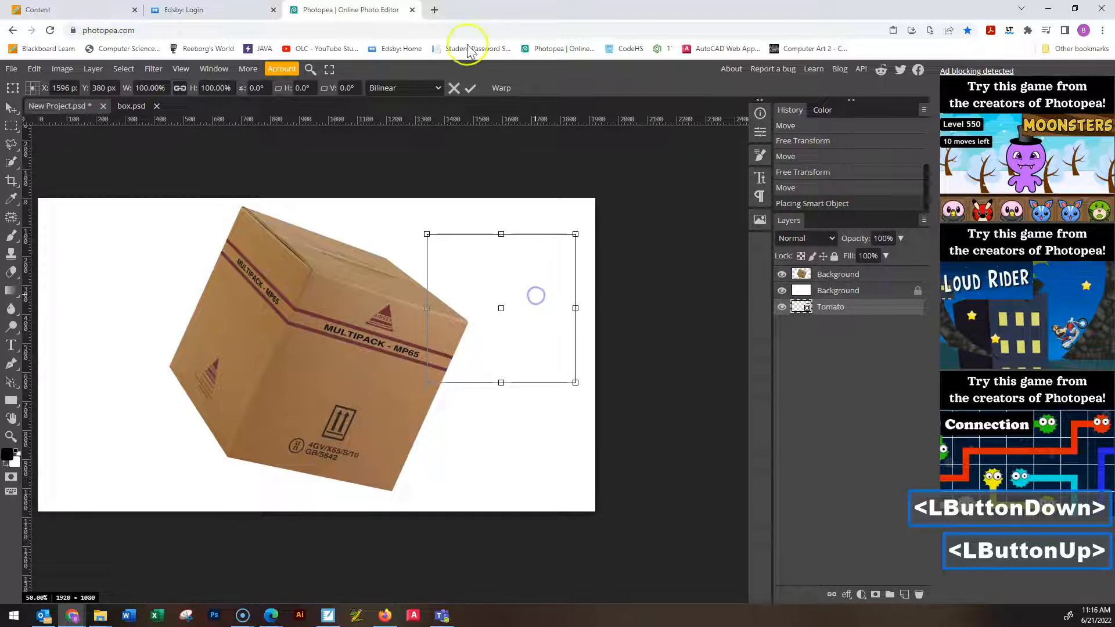
{"action": "left_click", "coordinate": [472, 87]}
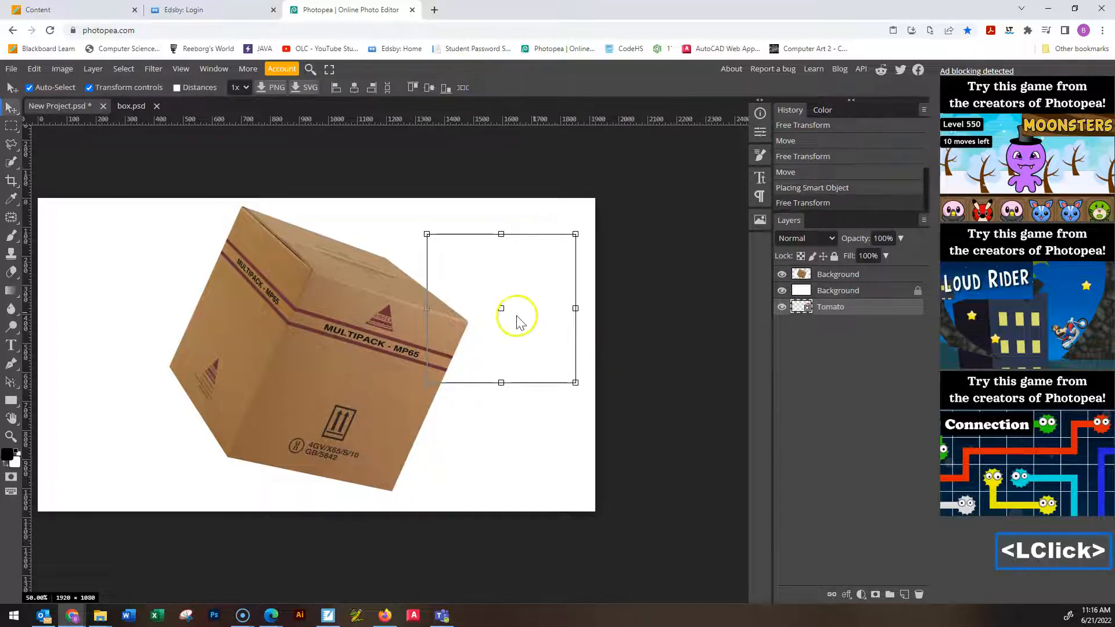
{"action": "mouse_move", "coordinate": [520, 271]}
{"action": "left_mouse_down"}
{"action": "mouse_move", "coordinate": [538, 219]}
{"action": "mouse_move", "coordinate": [531, 254]}
{"action": "left_mouse_up"}
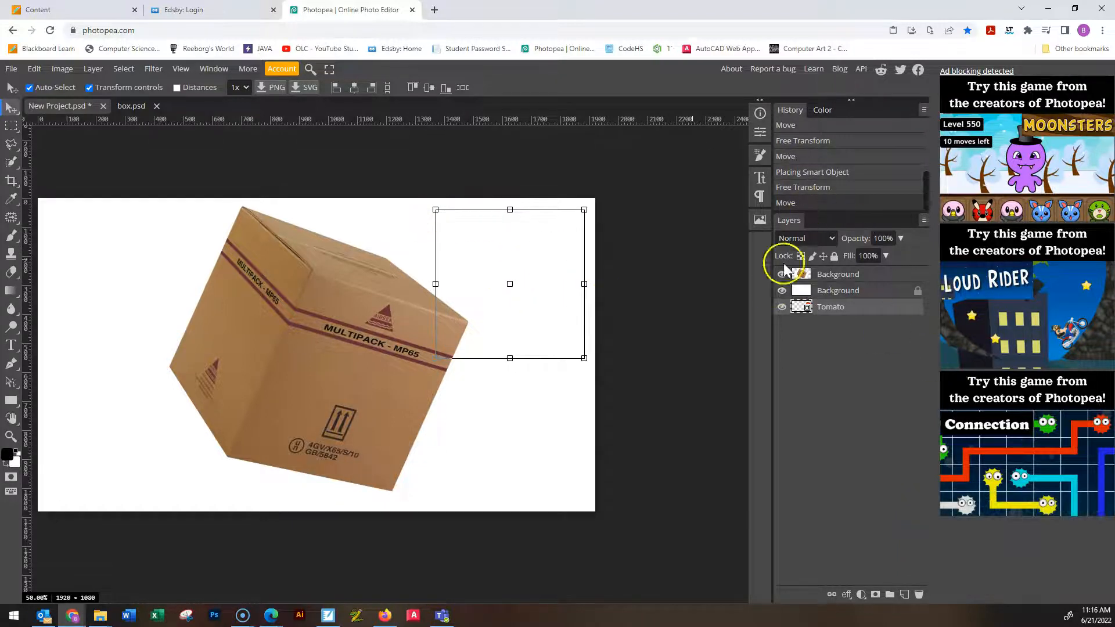
Reorder the layers so that the Tomato layer is at the top of the stack, above the box layer
{"action": "left_click", "coordinate": [842, 307]}
{"action": "left_click_drag", "start_coordinate": [843, 307], "coordinate": [835, 261]}
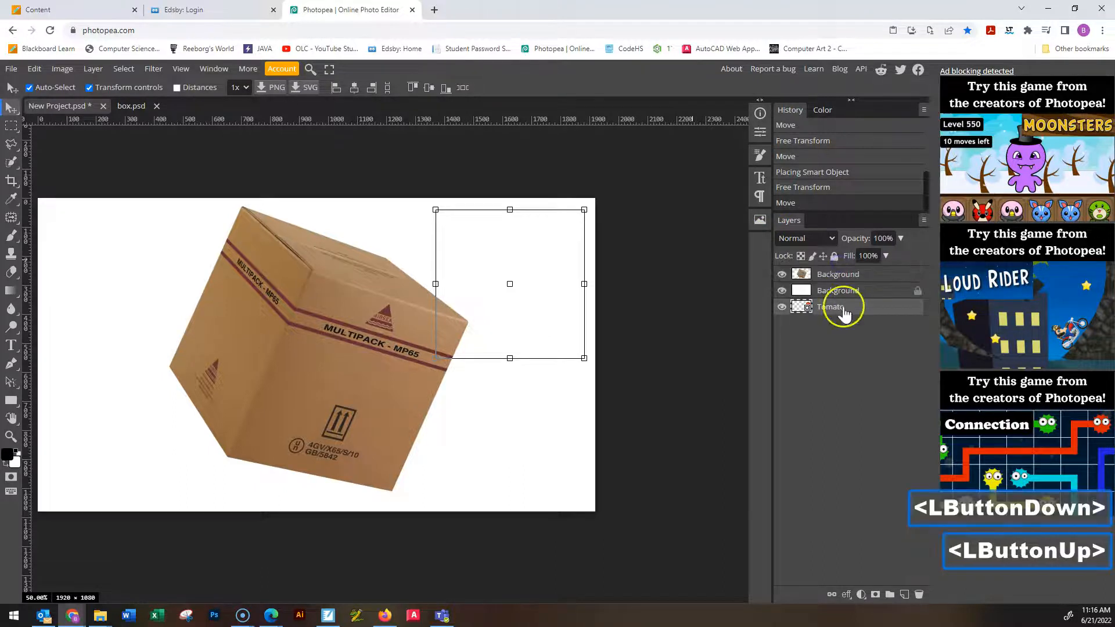
{"action": "left_click_drag", "start_coordinate": [844, 312], "coordinate": [842, 273]}
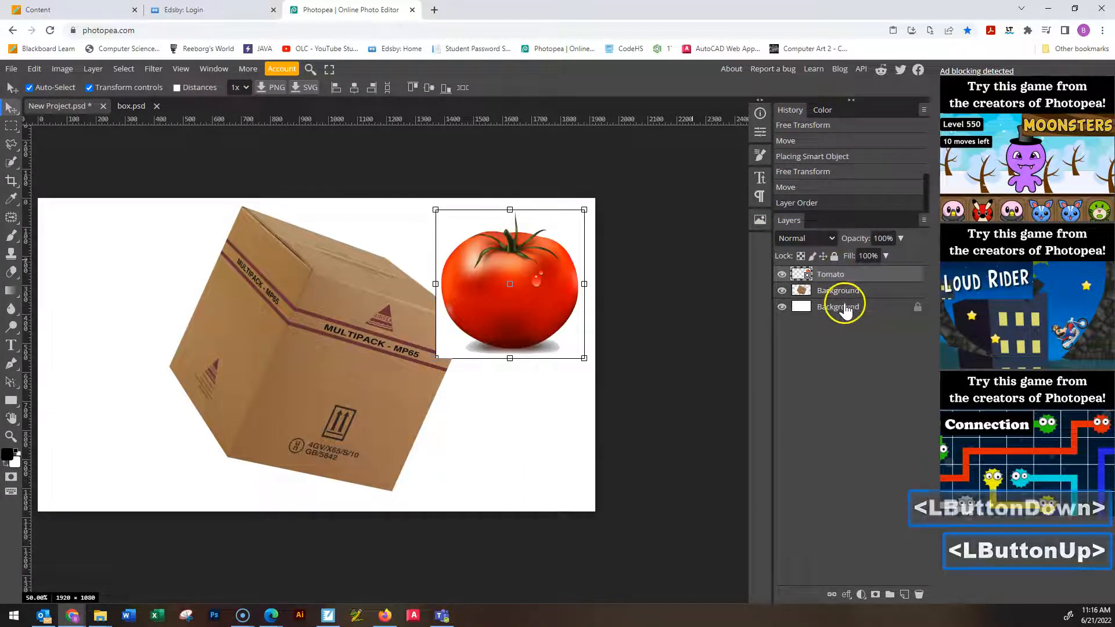
Move the tomato leftward so it overlaps the box, and place the Tomato layer below the box layer
{"action": "left_click_drag", "start_coordinate": [554, 290], "coordinate": [459, 302]}
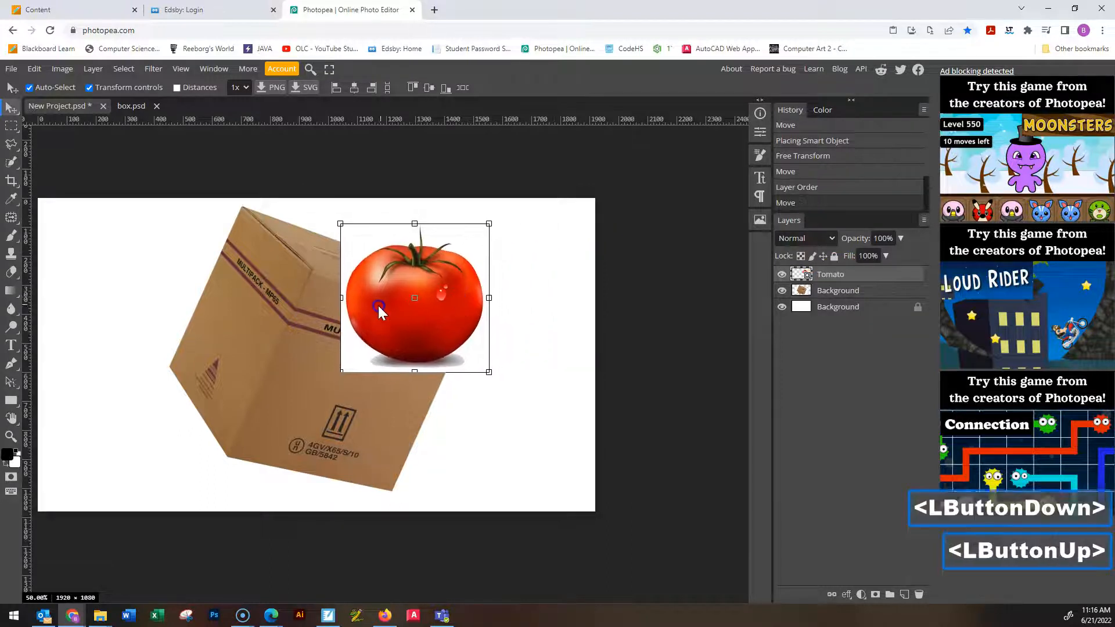
{"action": "left_click", "coordinate": [858, 292]}
{"action": "left_click_drag", "start_coordinate": [837, 276], "coordinate": [846, 302]}
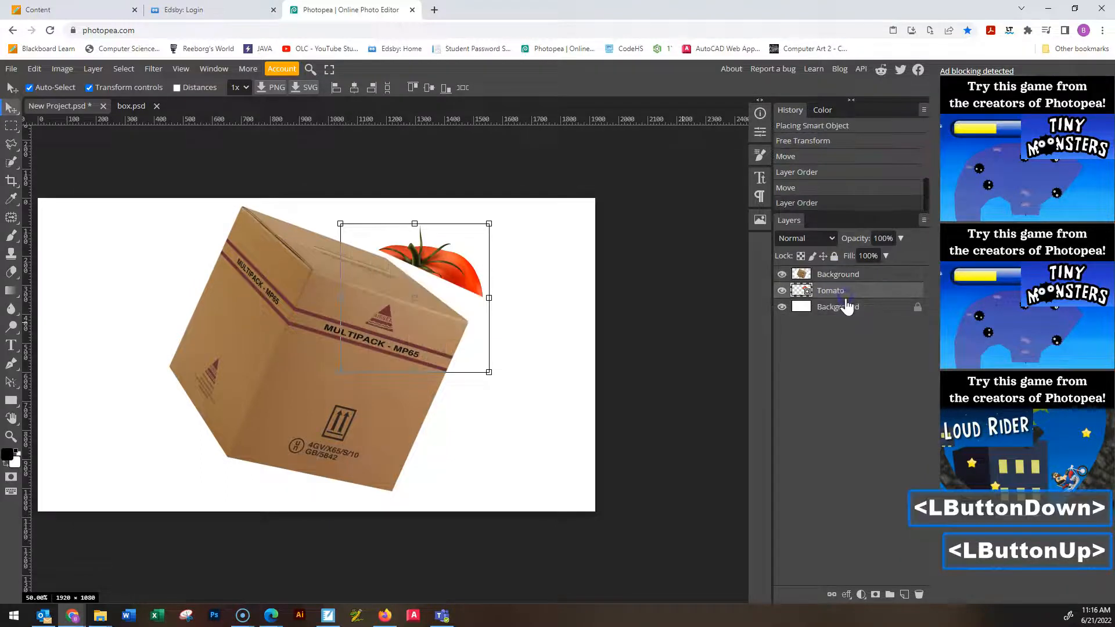
Reposition the tomato behind the box's upper-right edge, and reorder the box layer beneath the Tomato layer
{"action": "left_click_drag", "start_coordinate": [446, 266], "coordinate": [484, 250]}
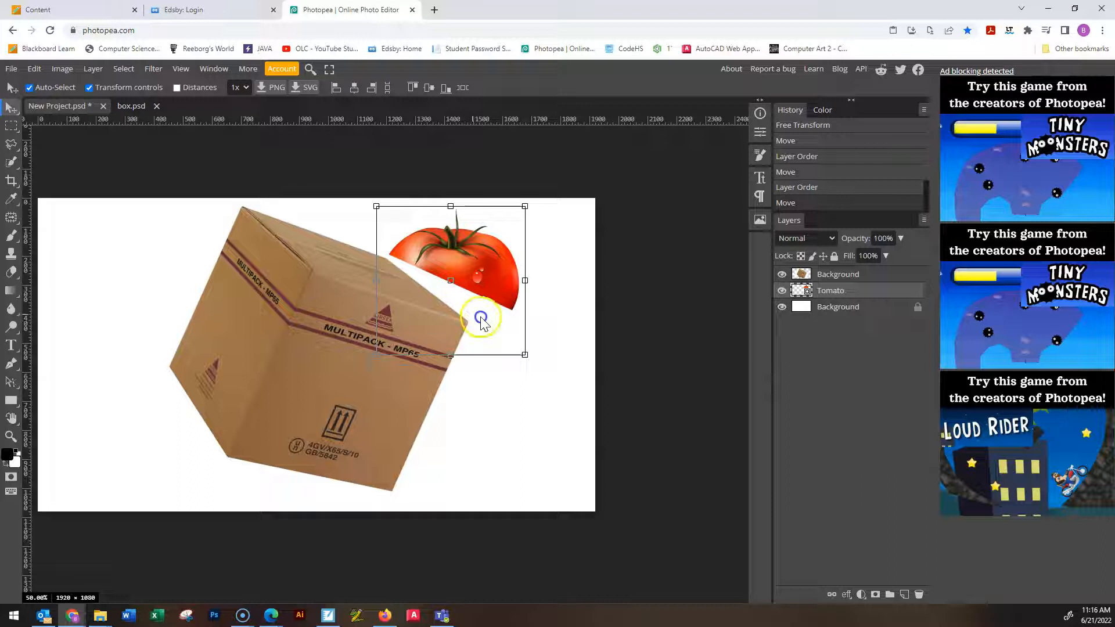
{"action": "mouse_move", "coordinate": [475, 274]}
{"action": "left_mouse_down"}
{"action": "mouse_move", "coordinate": [450, 301]}
{"action": "mouse_move", "coordinate": [481, 256]}
{"action": "mouse_move", "coordinate": [471, 287]}
{"action": "left_mouse_up"}
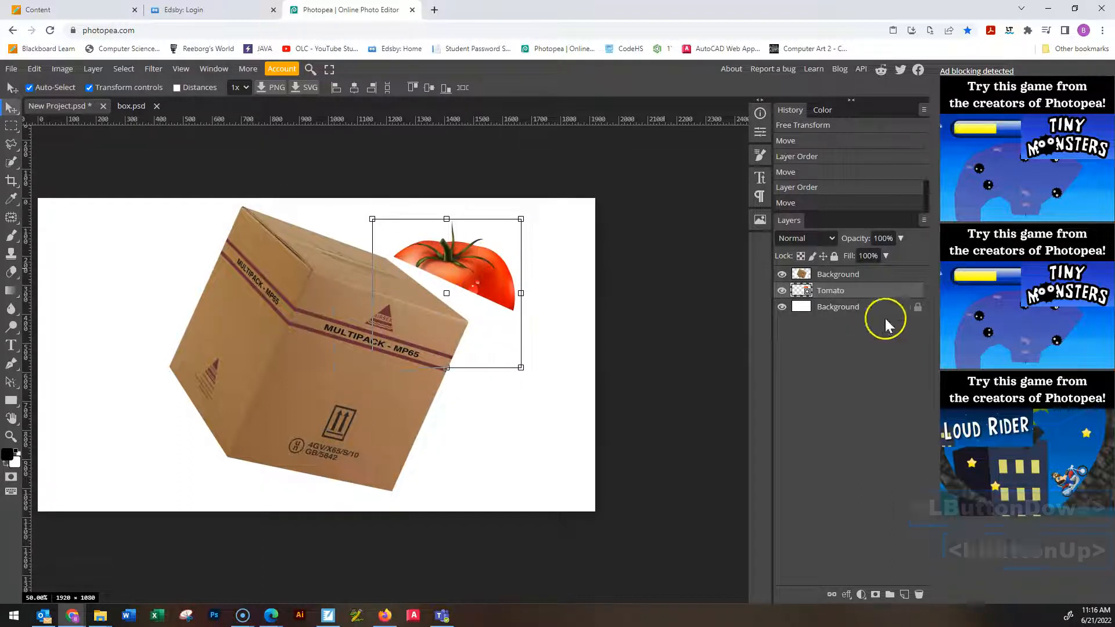
{"action": "mouse_move", "coordinate": [847, 291]}
{"action": "left_mouse_down"}
{"action": "mouse_move", "coordinate": [842, 263]}
{"action": "mouse_move", "coordinate": [843, 292]}
{"action": "left_mouse_up"}
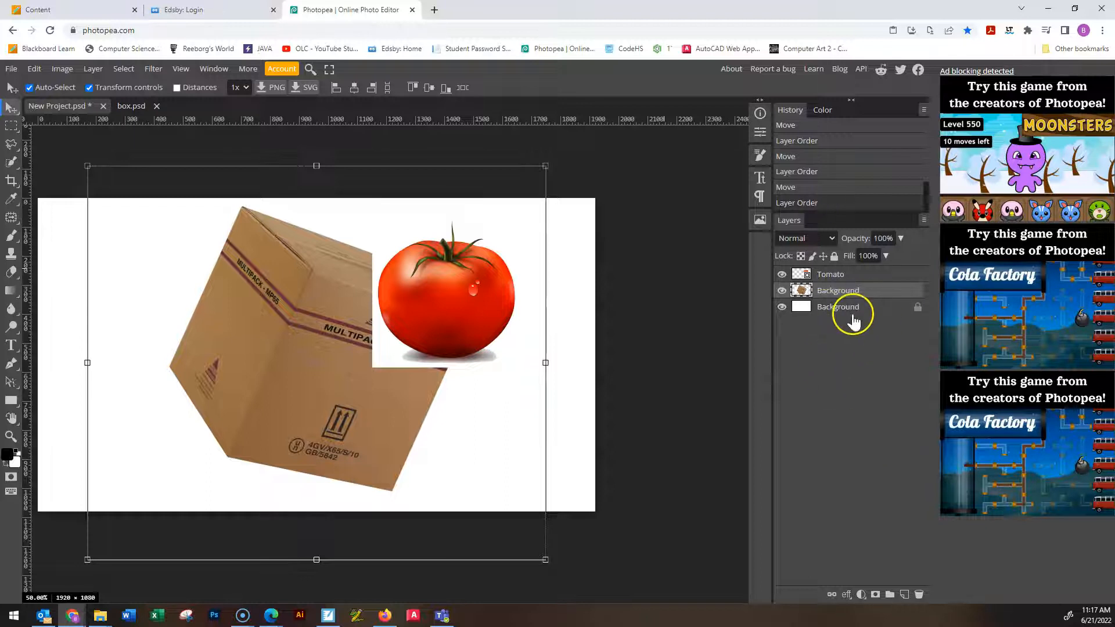
{"action": "left_click", "coordinate": [827, 291]}
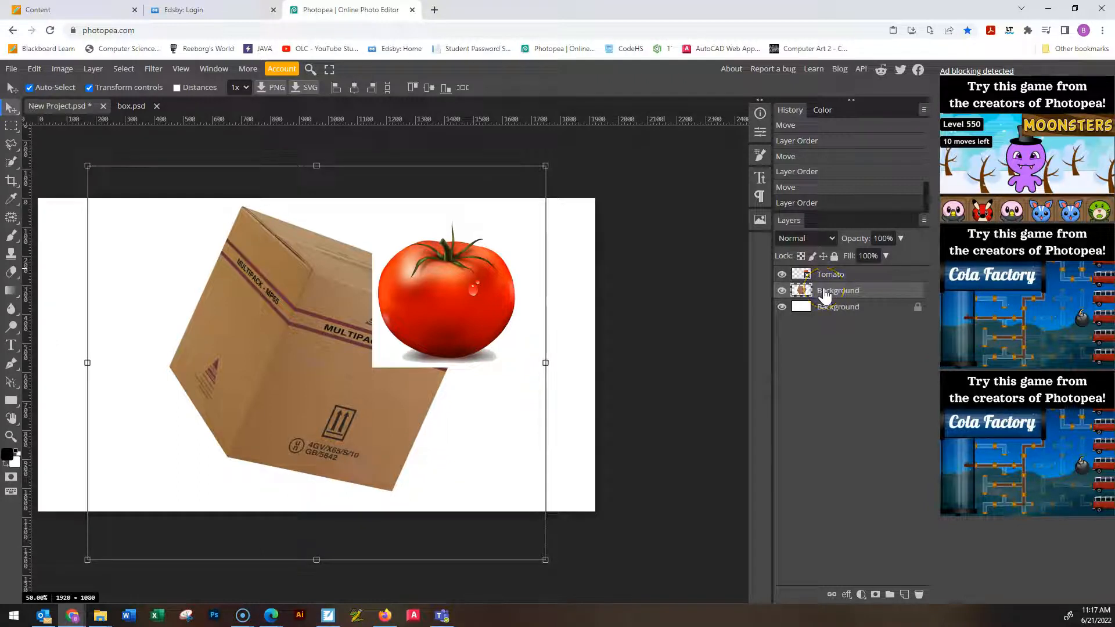
Nudge the tomato down and right, then shrink it proportionally to 2.34% and commit the transform
{"action": "left_click_drag", "start_coordinate": [450, 302], "coordinate": [467, 317]}
{"action": "left_click_drag", "start_coordinate": [536, 382], "coordinate": [391, 239]}
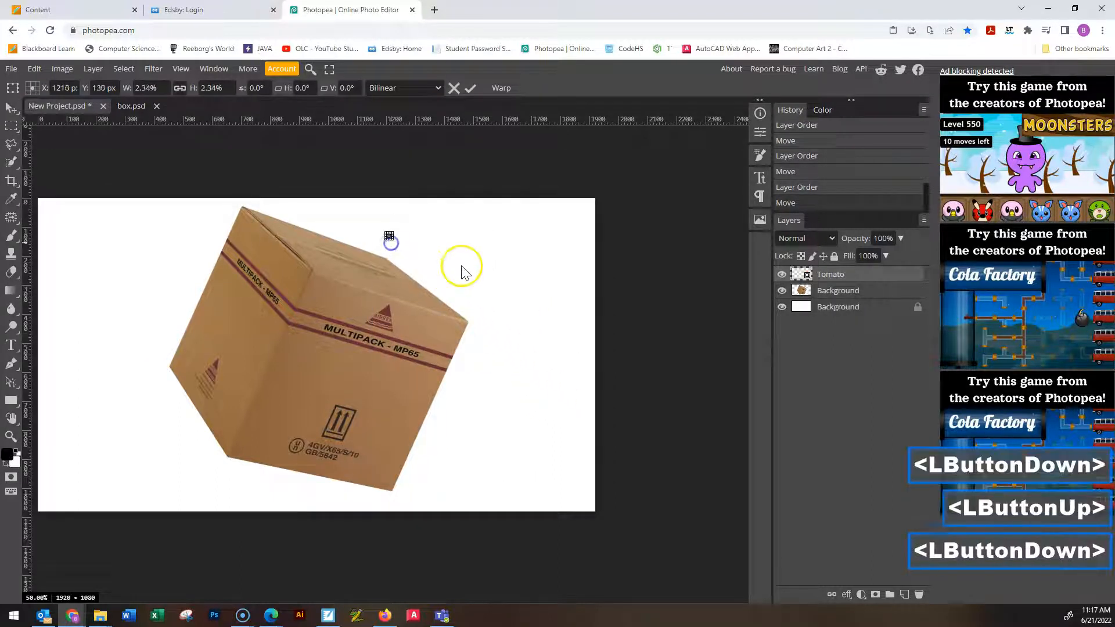
{"action": "left_click", "coordinate": [471, 88]}
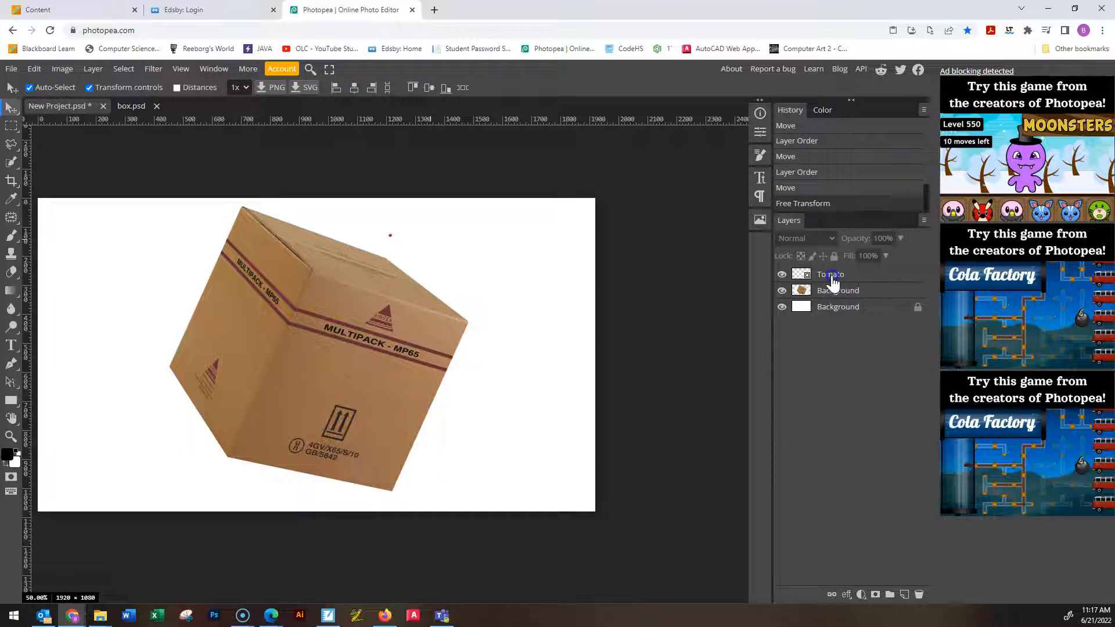
Toggle the Tomato layer's visibility off and on to locate the tiny tomato, and reselect its layer
{"action": "left_click", "coordinate": [782, 274]}
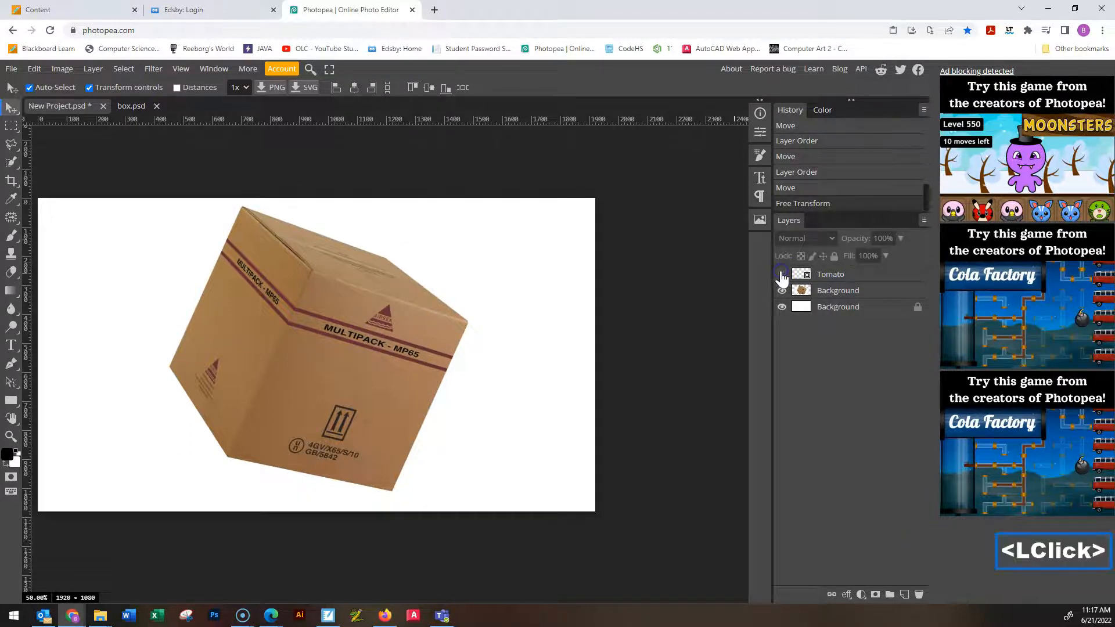
{"action": "double_click", "coordinate": [782, 275]}
{"action": "left_click", "coordinate": [782, 275]}
{"action": "left_click", "coordinate": [899, 277]}
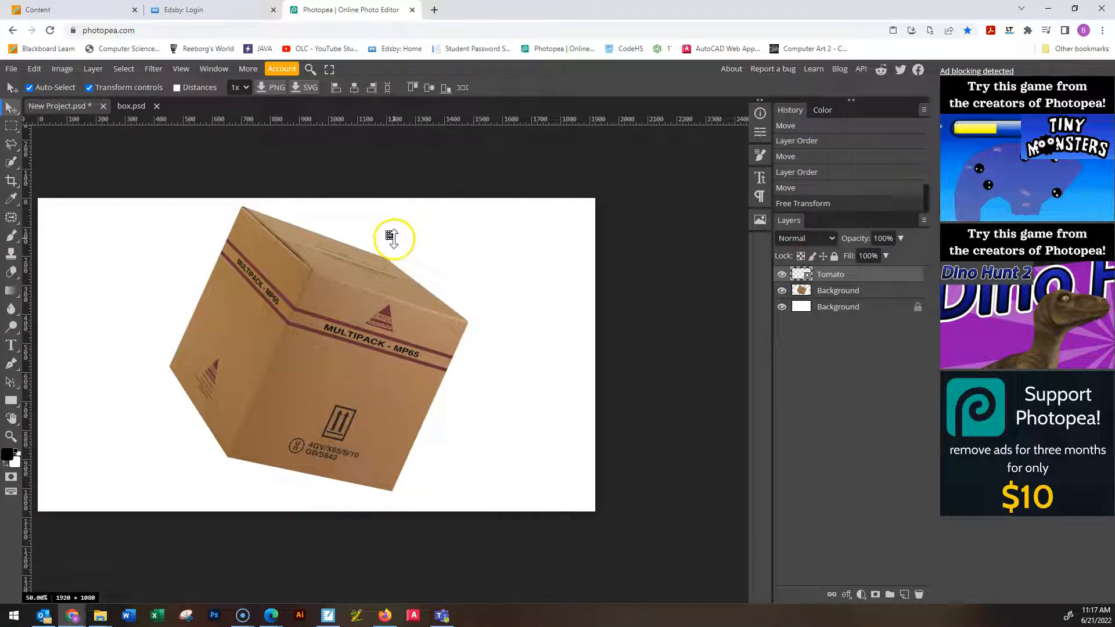
Enlarge the tiny tomato proportionally until it overlaps the box's upper-right corner, and commit the transform
{"action": "scroll", "coordinate": [390, 243], "scroll_direction": "up", "scroll_amount": 5}
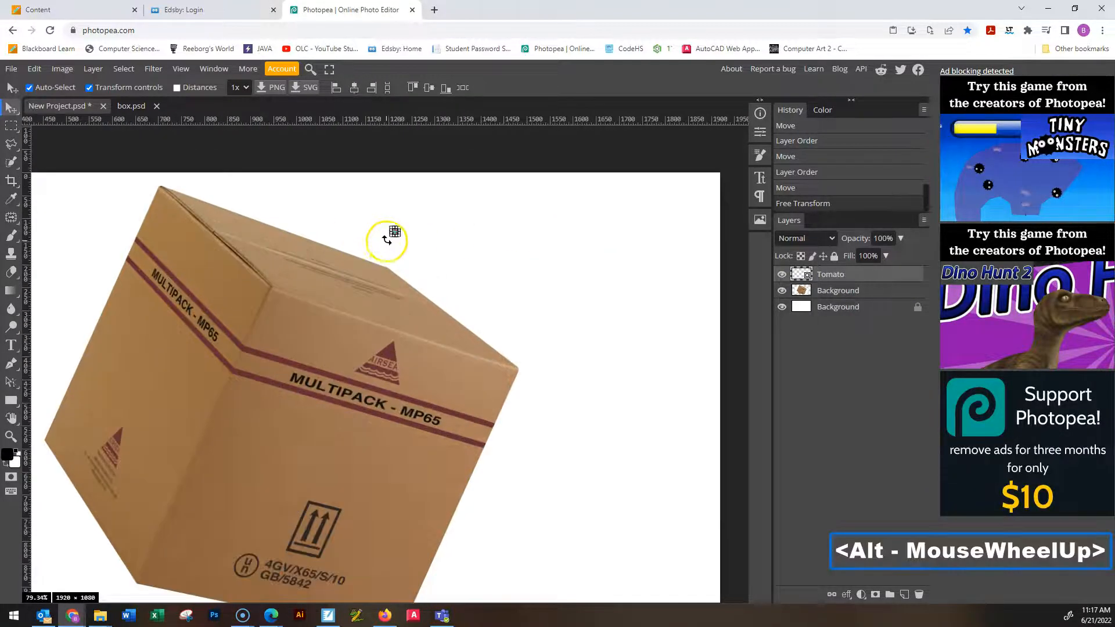
{"action": "left_click", "coordinate": [400, 246]}
{"action": "left_click_drag", "start_coordinate": [400, 247], "coordinate": [648, 490]}
{"action": "left_click", "coordinate": [471, 88]}
{"action": "scroll", "coordinate": [581, 298], "scroll_direction": "down", "scroll_amount": 7}
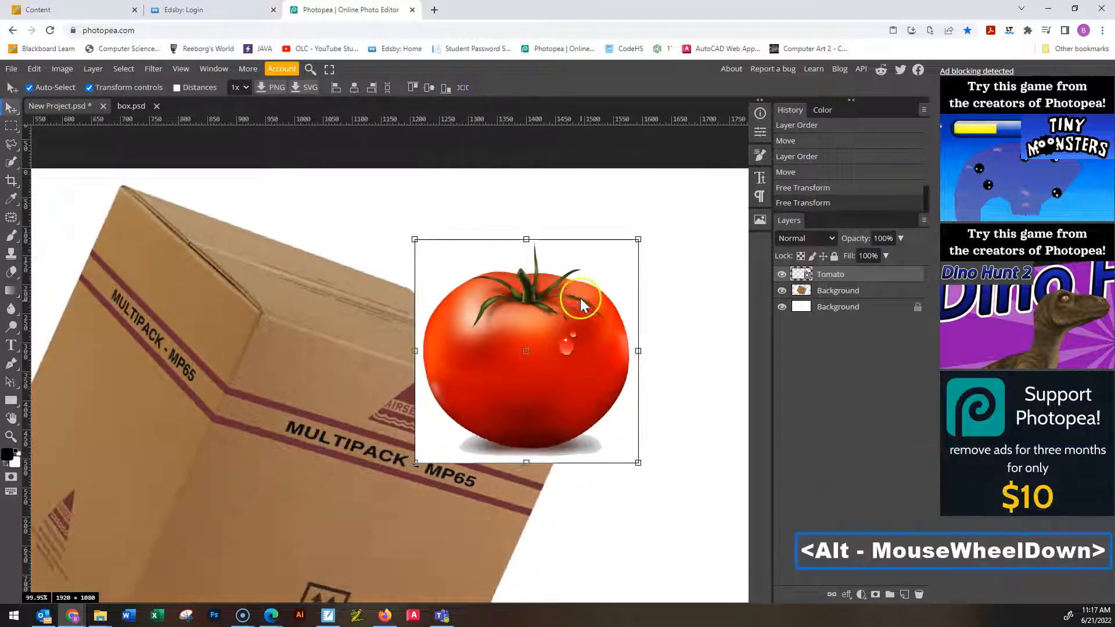
{"action": "scroll", "coordinate": [588, 319], "scroll_direction": "up", "scroll_amount": 1}
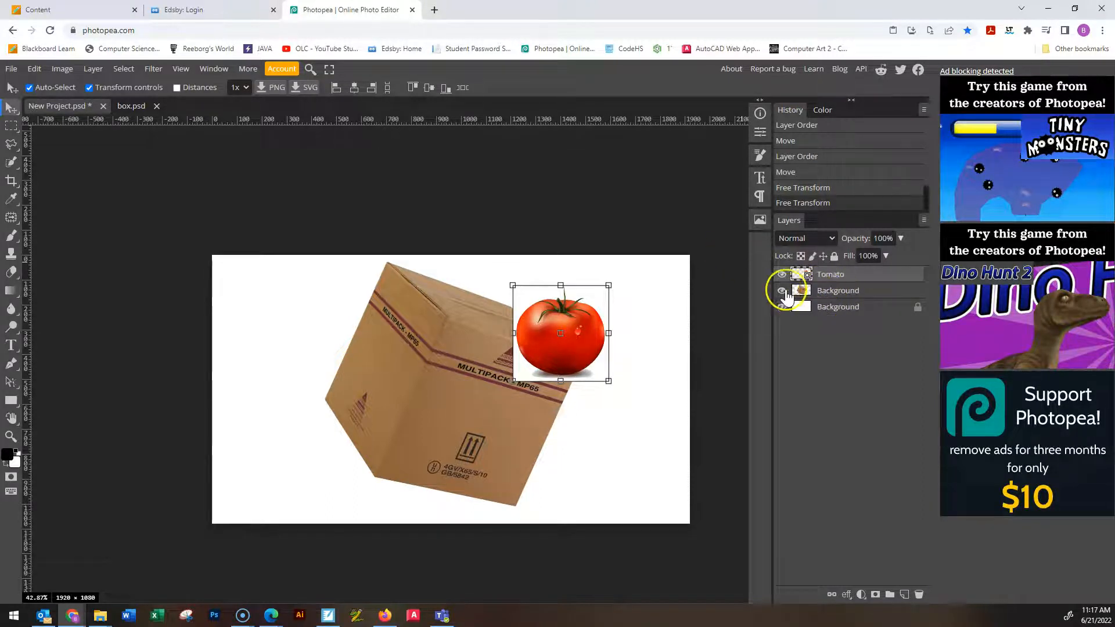
Rename the cardboard box's layer to Box
{"action": "left_click", "coordinate": [842, 295]}
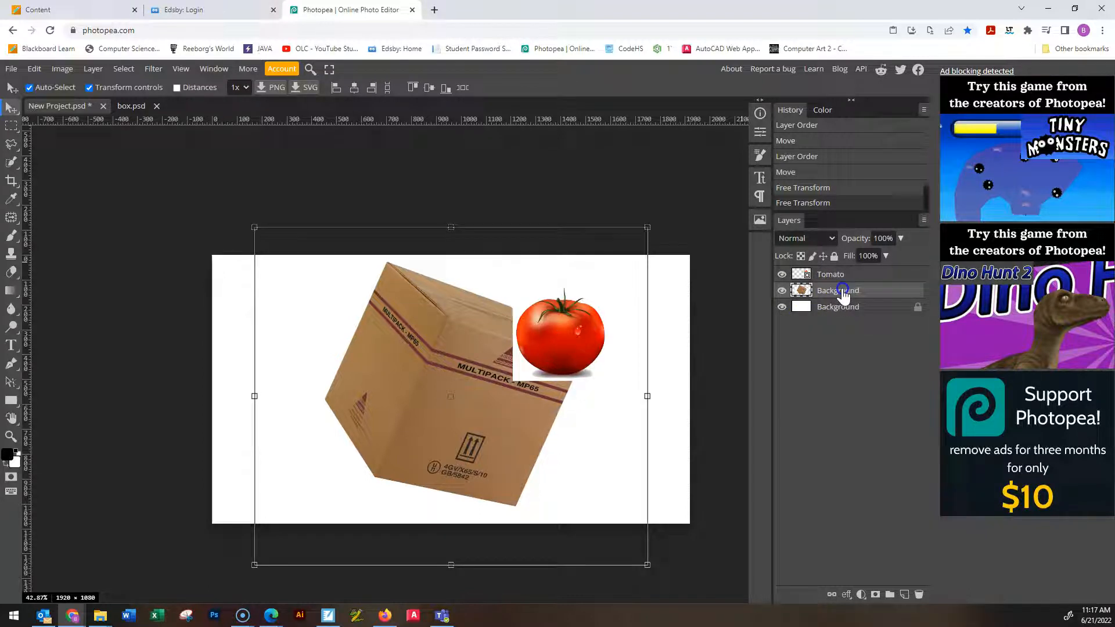
{"action": "double_click", "coordinate": [842, 292]}
{"action": "type", "text": "Box"}
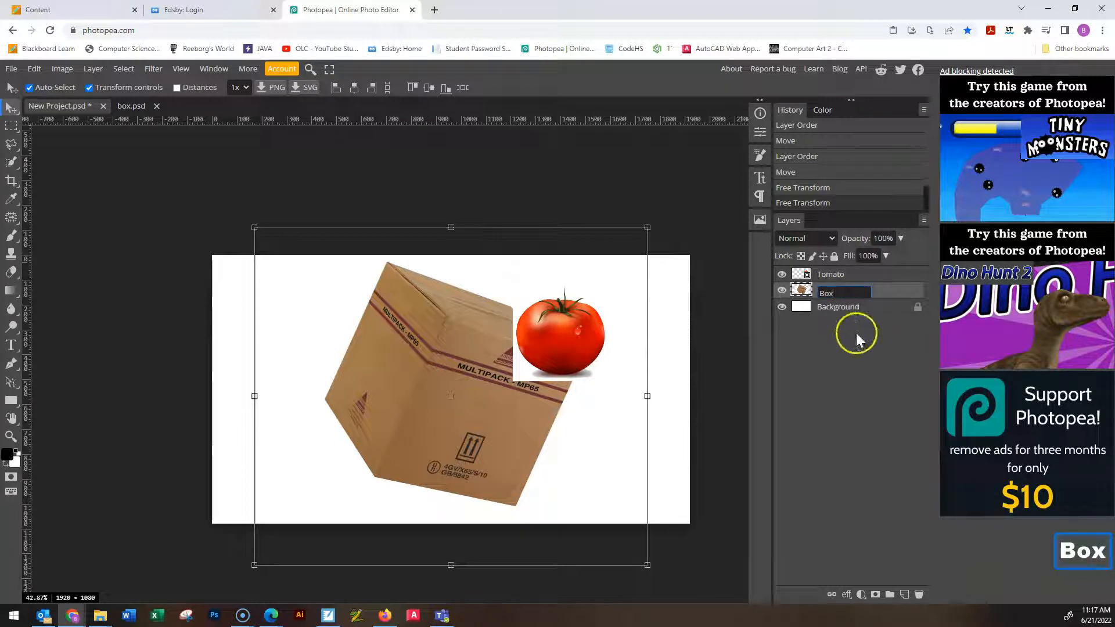
{"action": "left_click", "coordinate": [880, 319]}
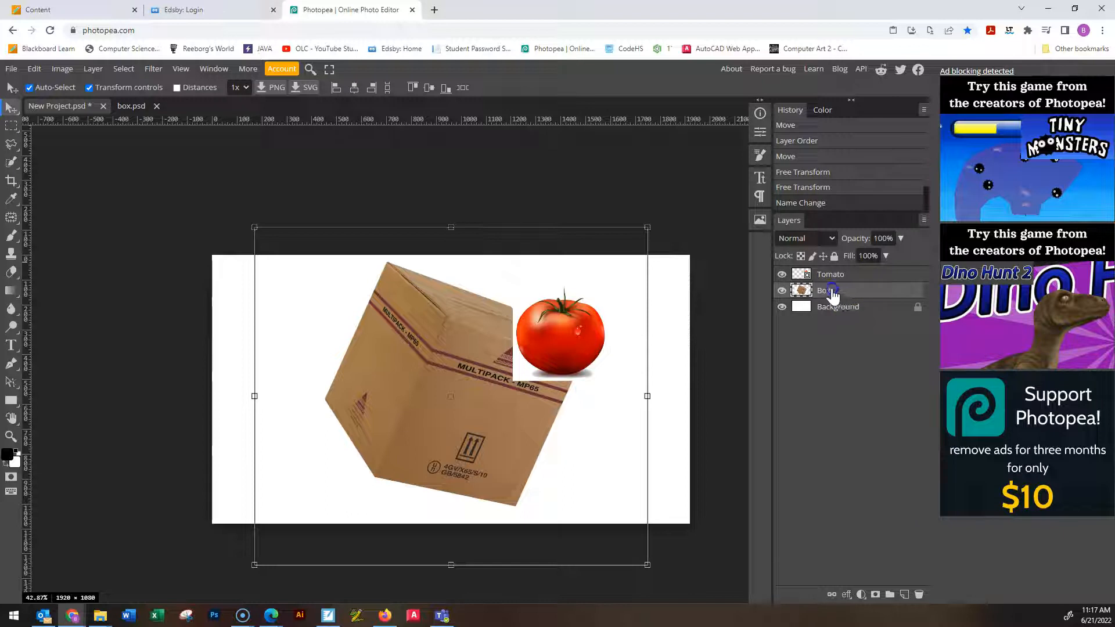
Nudge the tomato down and left, and shift the box slightly up and left while the Tomato layer is temporarily hidden
{"action": "left_click", "coordinate": [807, 273]}
{"action": "mouse_move", "coordinate": [570, 331]}
{"action": "left_mouse_down"}
{"action": "mouse_move", "coordinate": [565, 341]}
{"action": "mouse_move", "coordinate": [542, 336]}
{"action": "mouse_move", "coordinate": [556, 336]}
{"action": "left_mouse_up"}
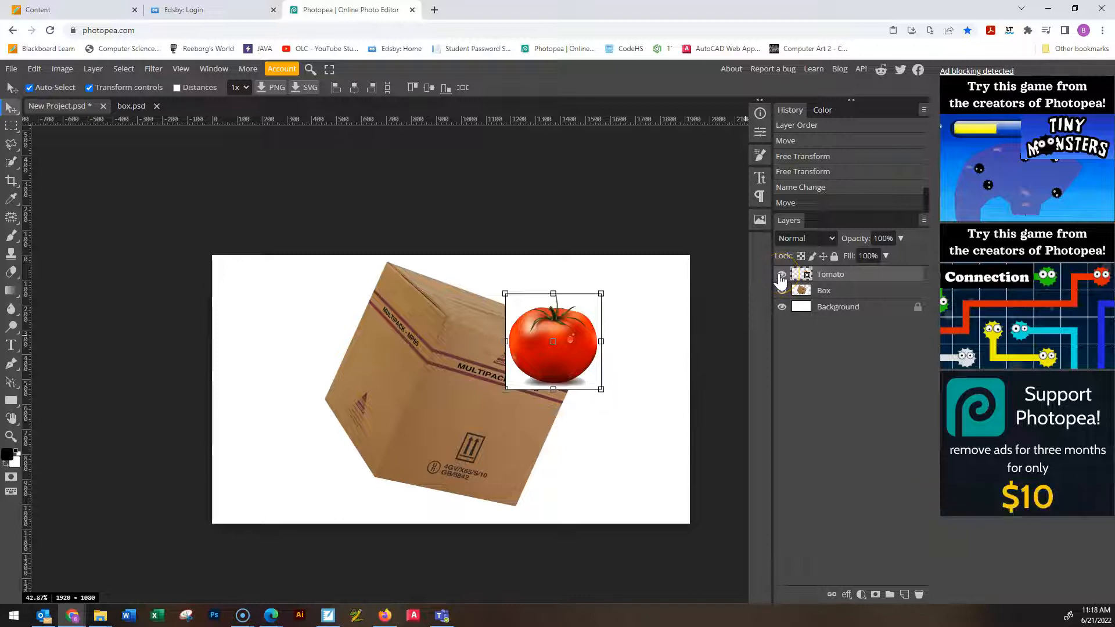
{"action": "left_click", "coordinate": [781, 275]}
{"action": "left_click", "coordinate": [668, 349]}
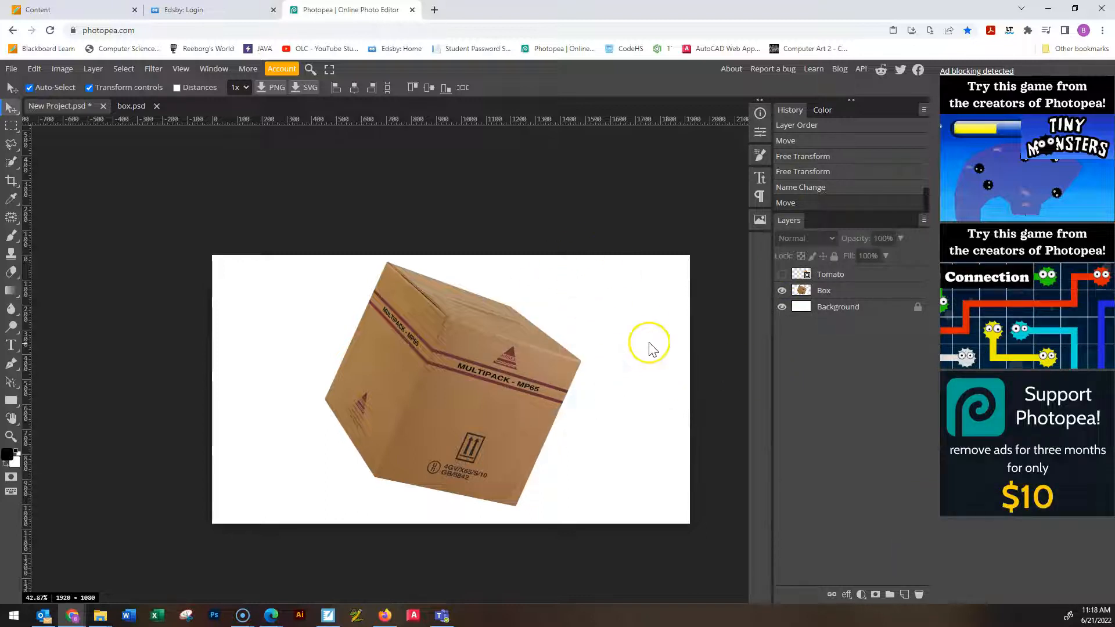
{"action": "left_click_drag", "start_coordinate": [518, 391], "coordinate": [550, 409]}
{"action": "left_click", "coordinate": [782, 275]}
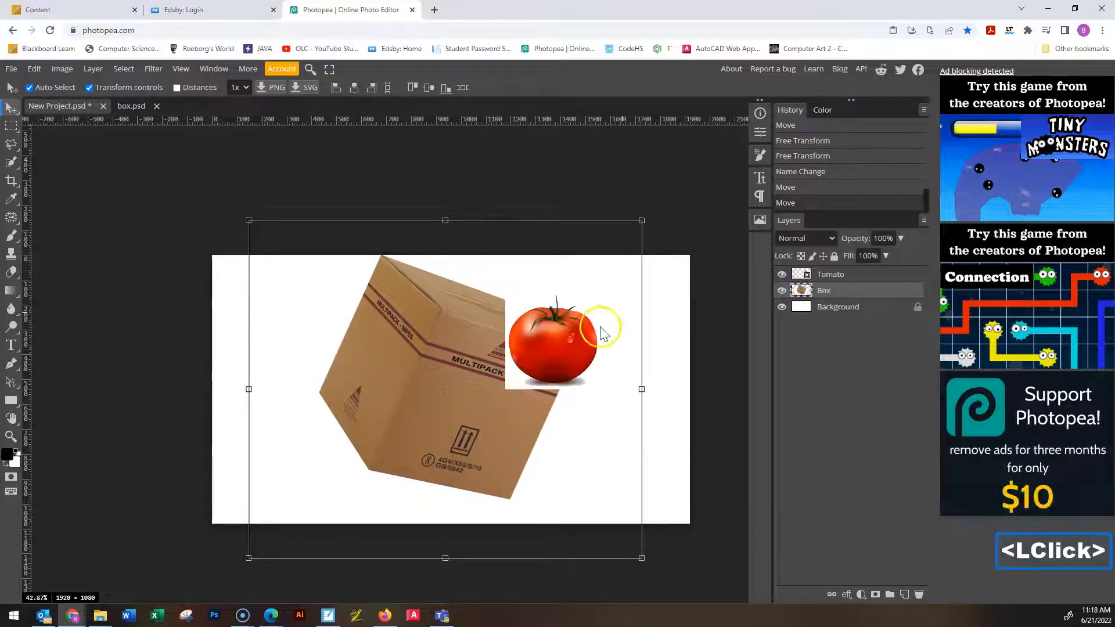
Toggle the Box and Background layers off and on to examine what each contributes to the canvas
{"action": "left_click", "coordinate": [782, 290]}
{"action": "left_click", "coordinate": [782, 290]}
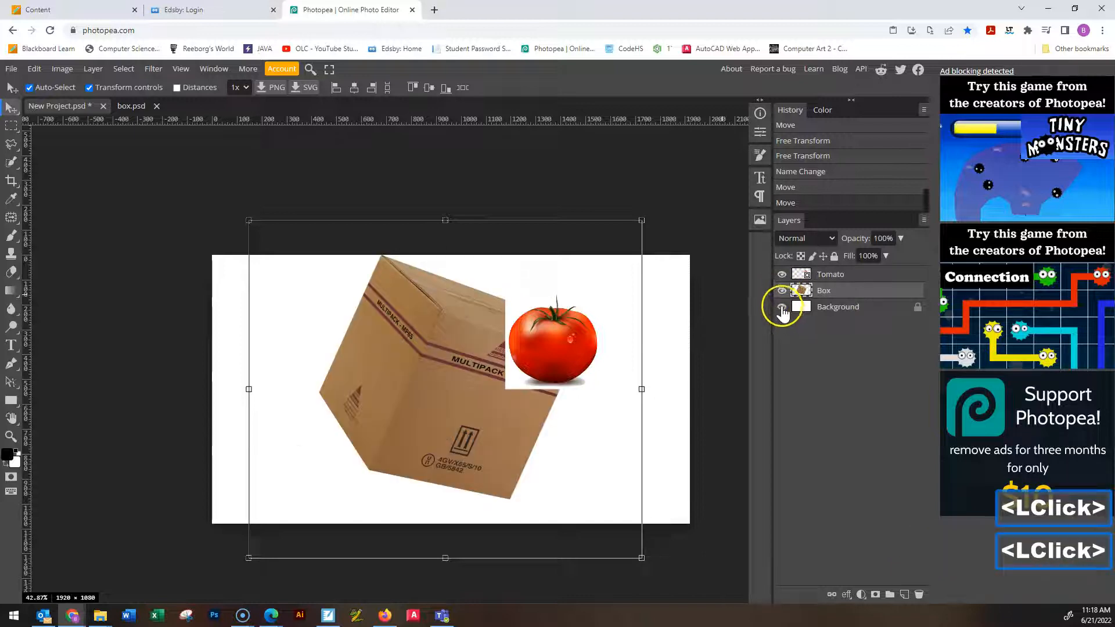
{"action": "left_click", "coordinate": [782, 307]}
{"action": "double_click", "coordinate": [783, 307]}
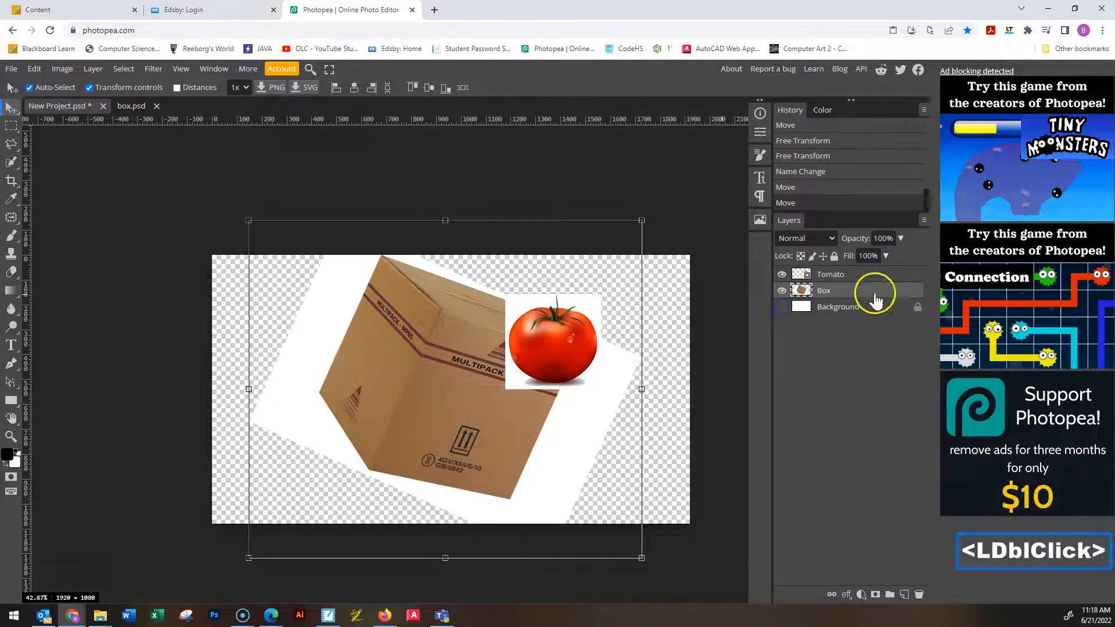
{"action": "left_click", "coordinate": [783, 306]}
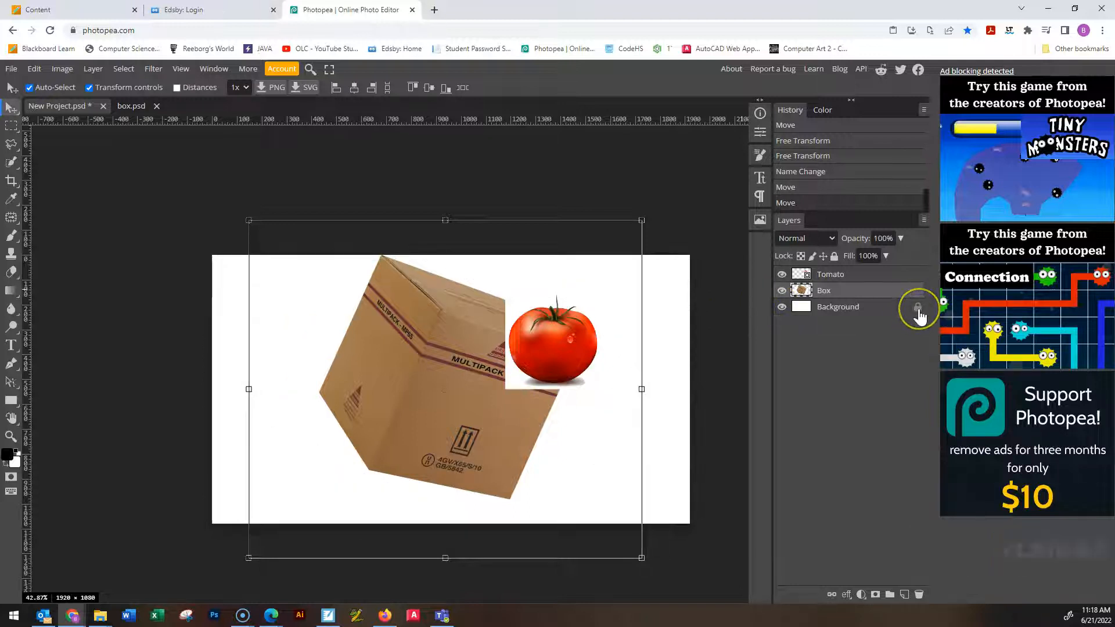
Try the layer locks by unlocking and relocking the Background layer and locking and unlocking the Box layer
{"action": "left_click", "coordinate": [917, 309]}
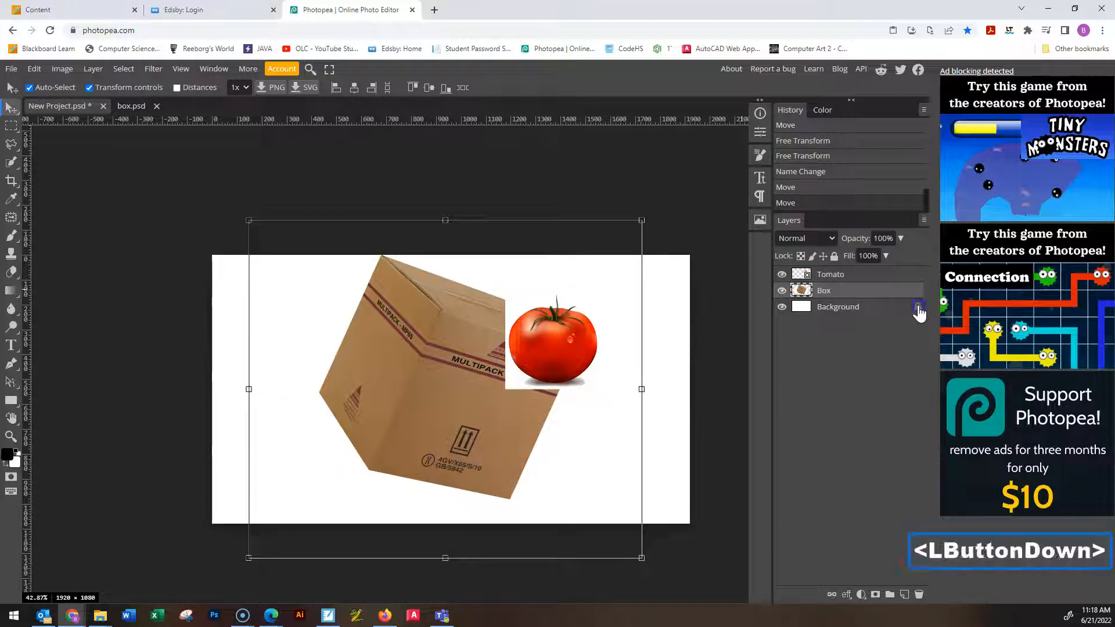
{"action": "left_click", "coordinate": [834, 256]}
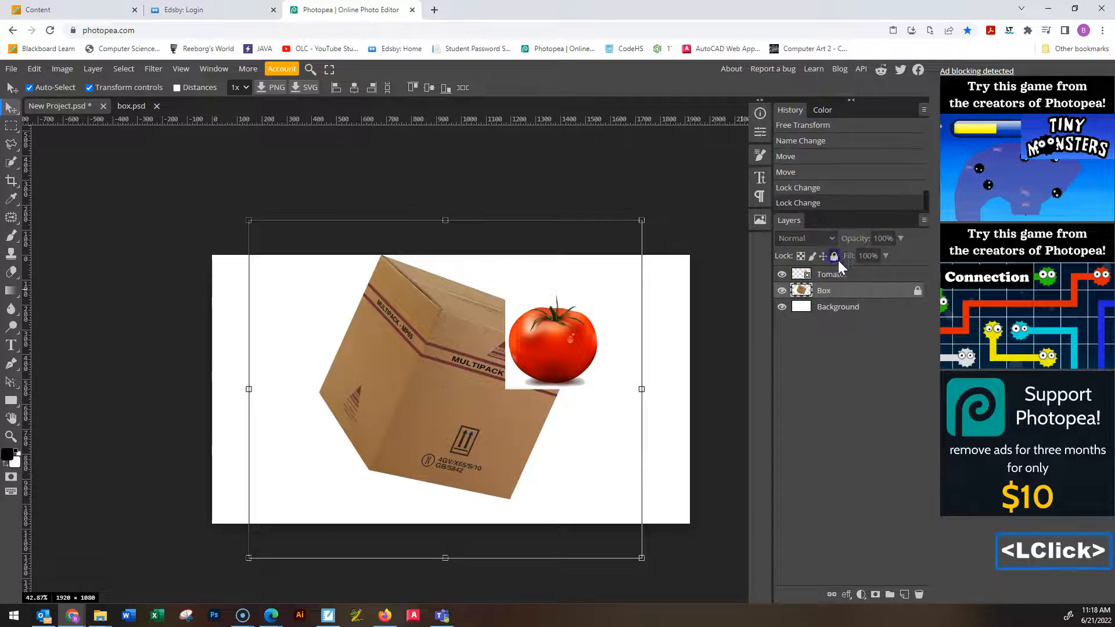
{"action": "left_click", "coordinate": [899, 313]}
{"action": "left_click", "coordinate": [834, 256]}
{"action": "left_click", "coordinate": [845, 310]}
{"action": "left_click", "coordinate": [834, 256]}
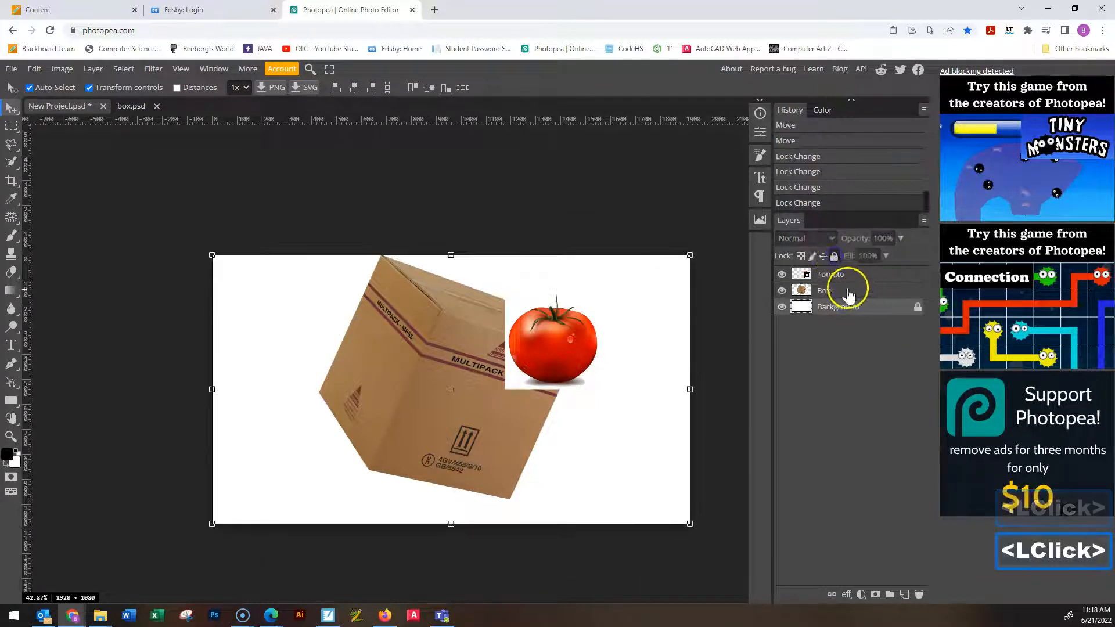
Hide the Tomato layer and clear the layer selection
{"action": "left_click", "coordinate": [872, 296]}
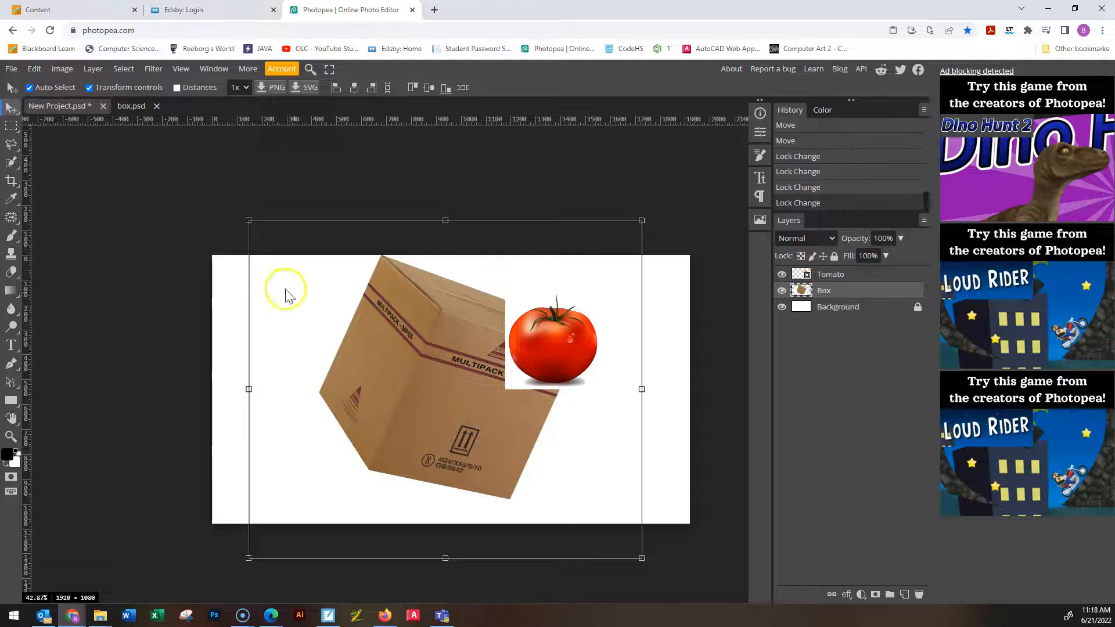
{"action": "left_click", "coordinate": [893, 335]}
{"action": "left_click", "coordinate": [784, 274]}
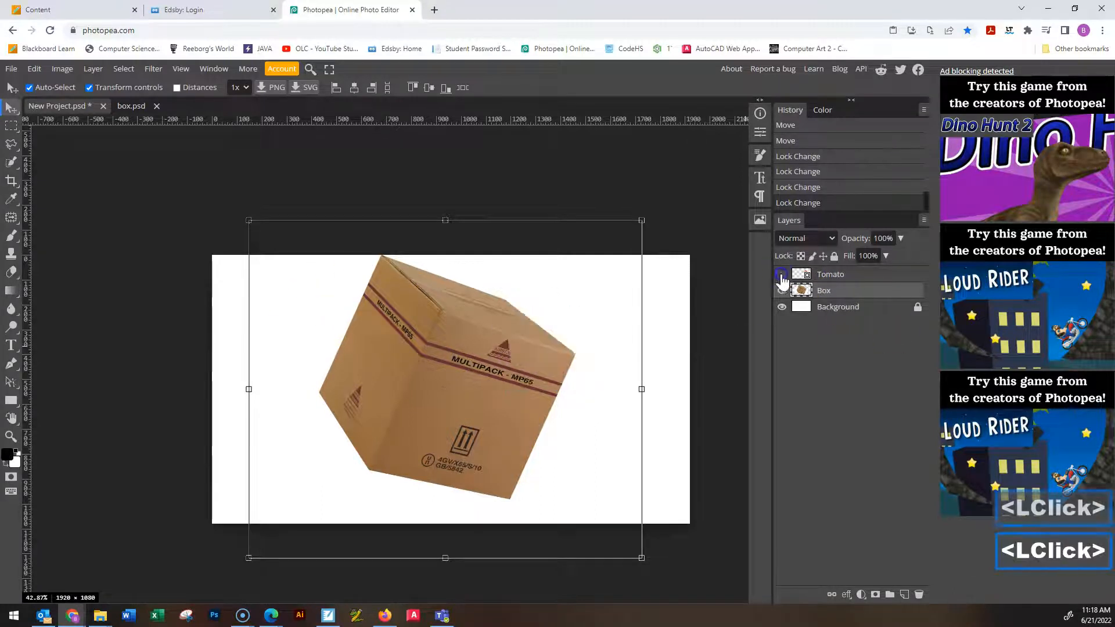
{"action": "left_click", "coordinate": [695, 279]}
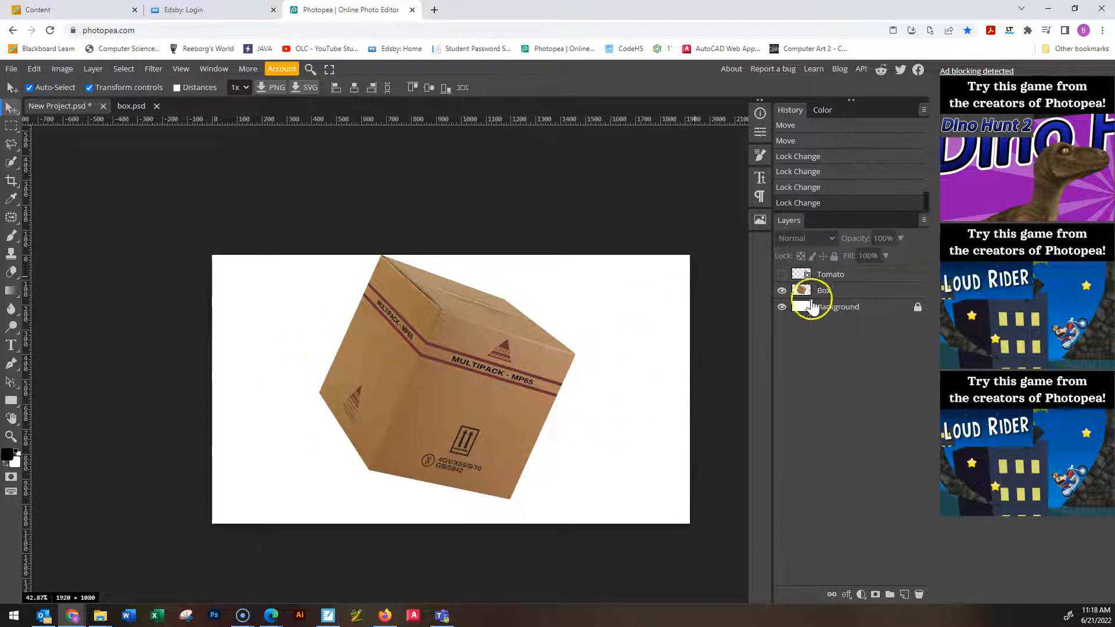
Paint a wavy black brush stroke across the box on the Box layer, and toggle that layer's visibility to check it
{"action": "left_click", "coordinate": [832, 297]}
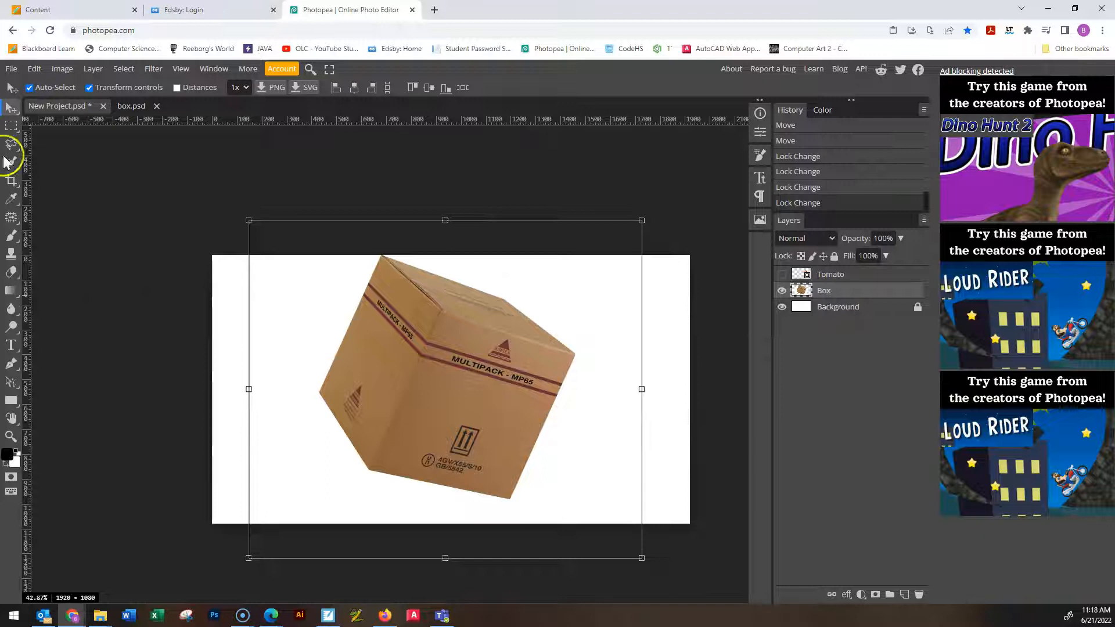
{"action": "left_click", "coordinate": [11, 237]}
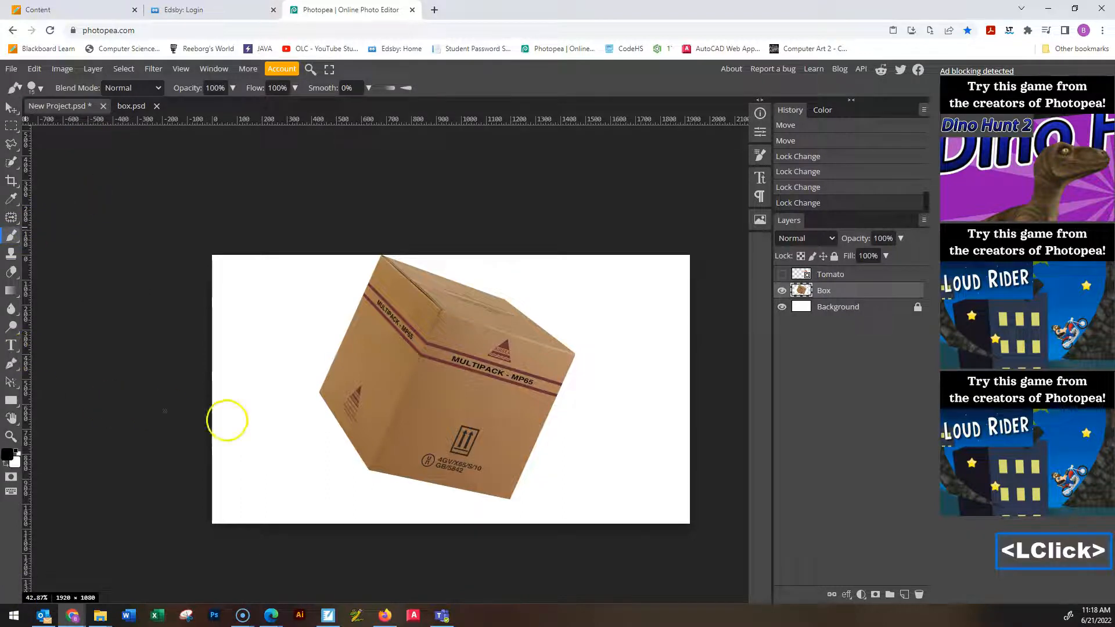
{"action": "mouse_move", "coordinate": [275, 378]}
{"action": "left_mouse_down"}
{"action": "mouse_move", "coordinate": [340, 364]}
{"action": "mouse_move", "coordinate": [500, 441]}
{"action": "mouse_move", "coordinate": [578, 395]}
{"action": "mouse_move", "coordinate": [599, 352]}
{"action": "left_mouse_up"}
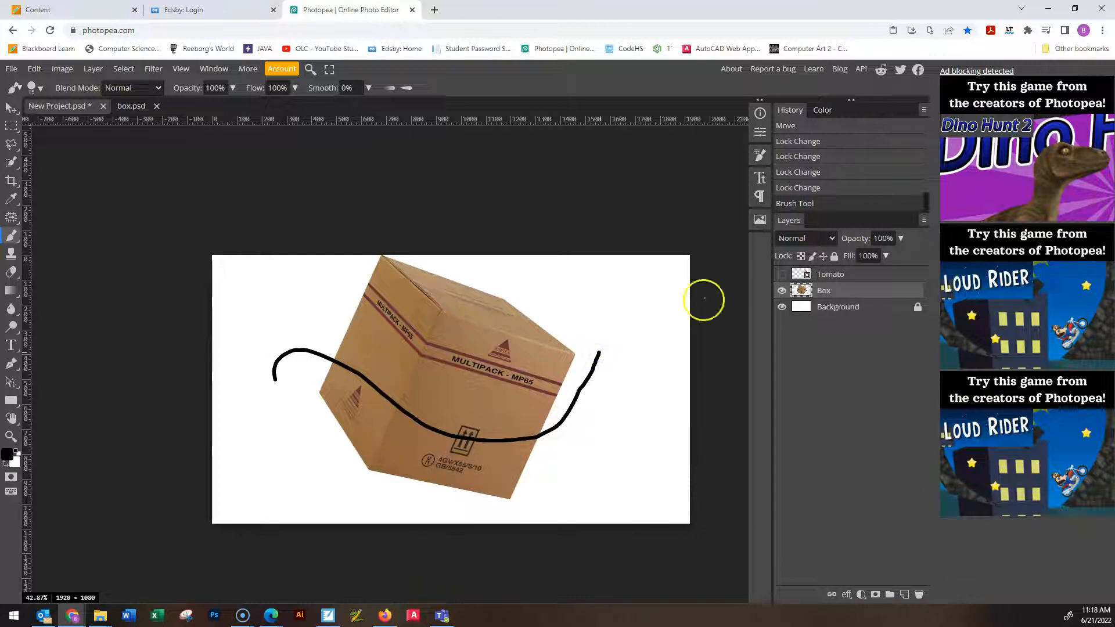
{"action": "left_click", "coordinate": [781, 291]}
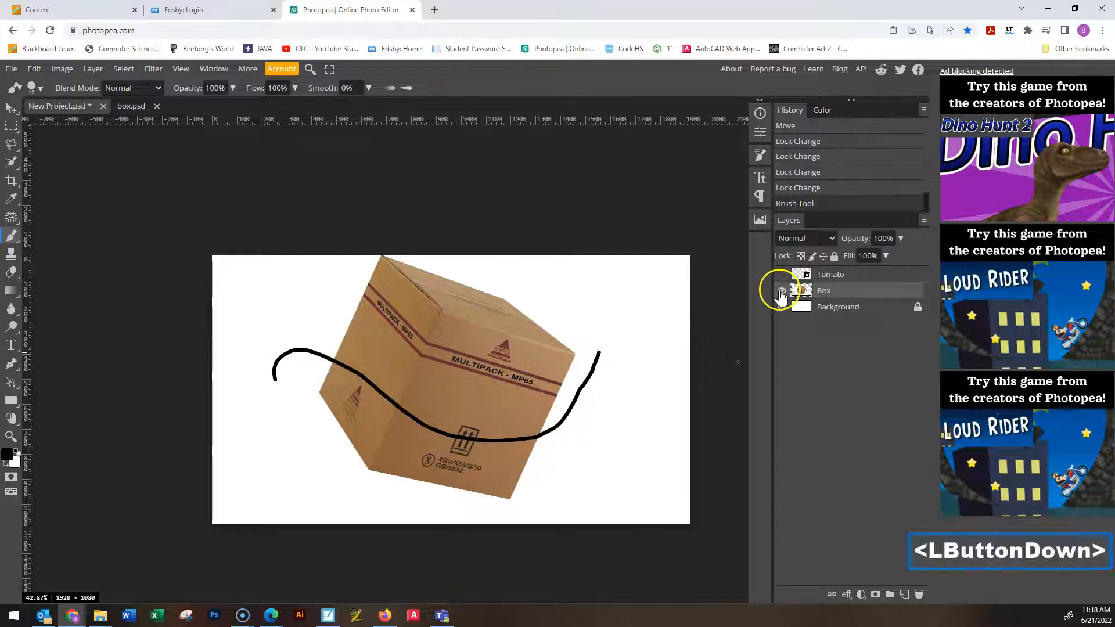
{"action": "left_click", "coordinate": [781, 290]}
{"action": "left_click", "coordinate": [781, 290]}
{"action": "left_click", "coordinate": [781, 290]}
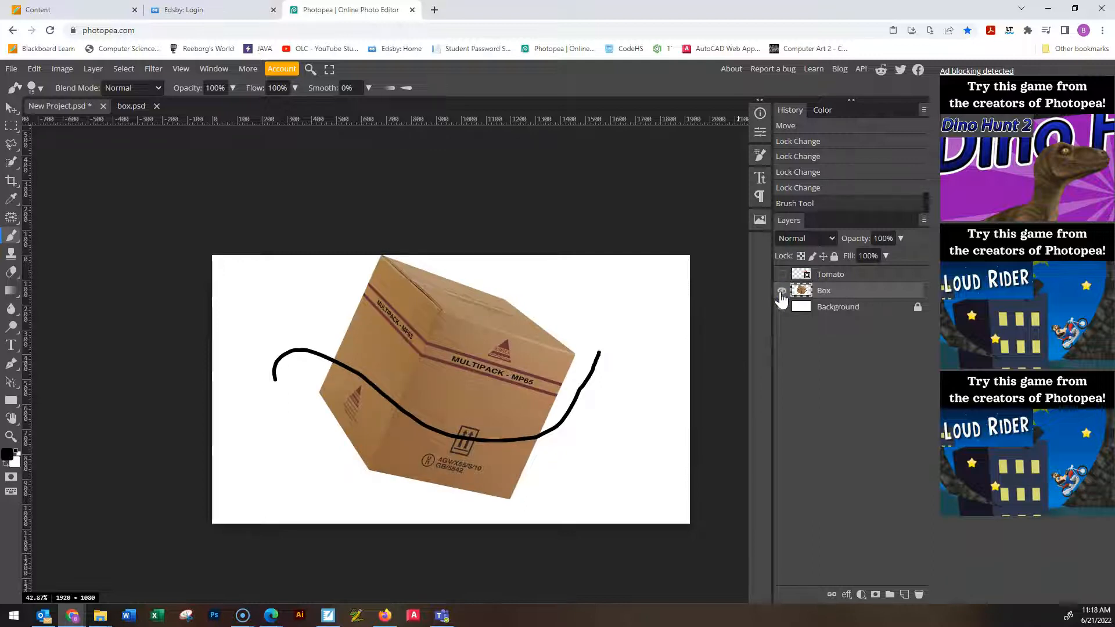
Undo the brush stroke on the Box layer
{"action": "key", "text": "ctrl+z"}
{"action": "key", "text": "ctrl+z"}
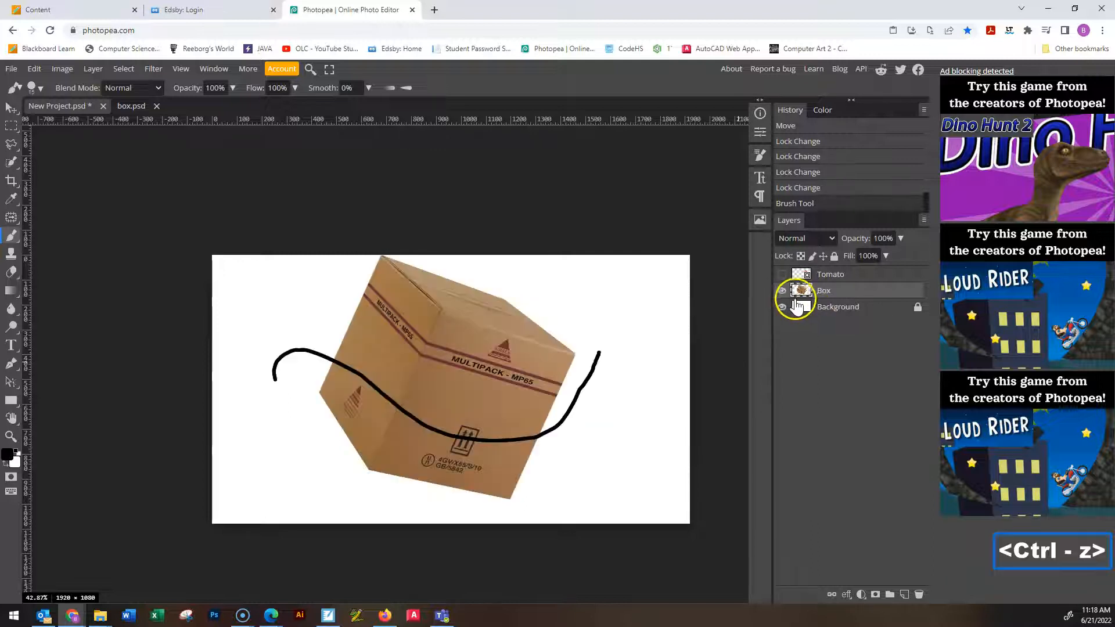
{"action": "key", "text": "ctrl+z"}
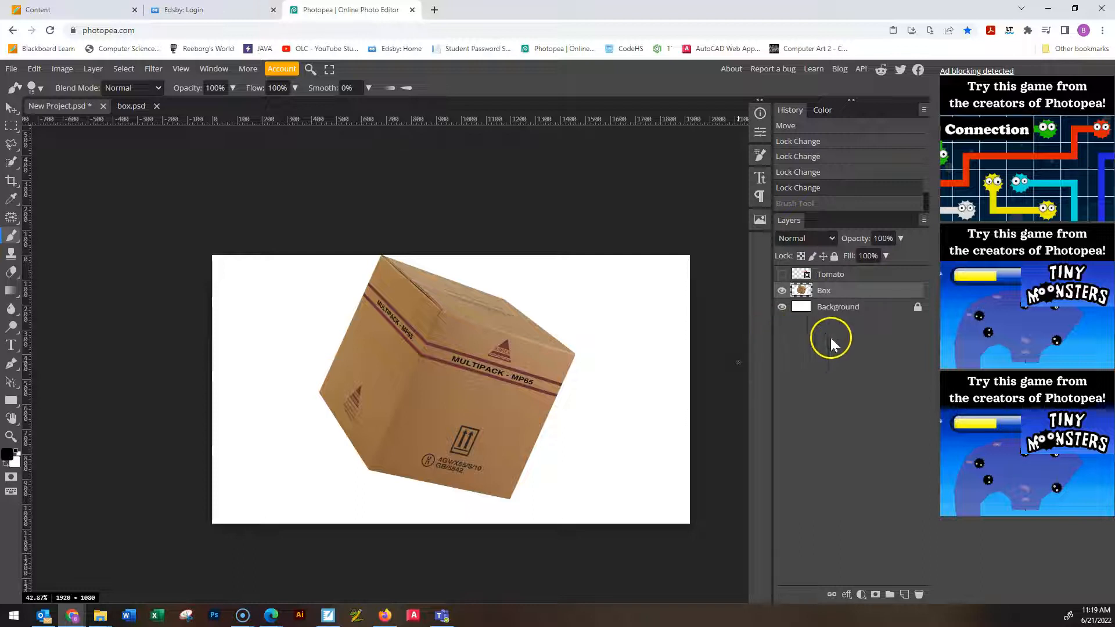
{"action": "left_click", "coordinate": [35, 70]}
{"action": "key", "text": "ctrl+z"}
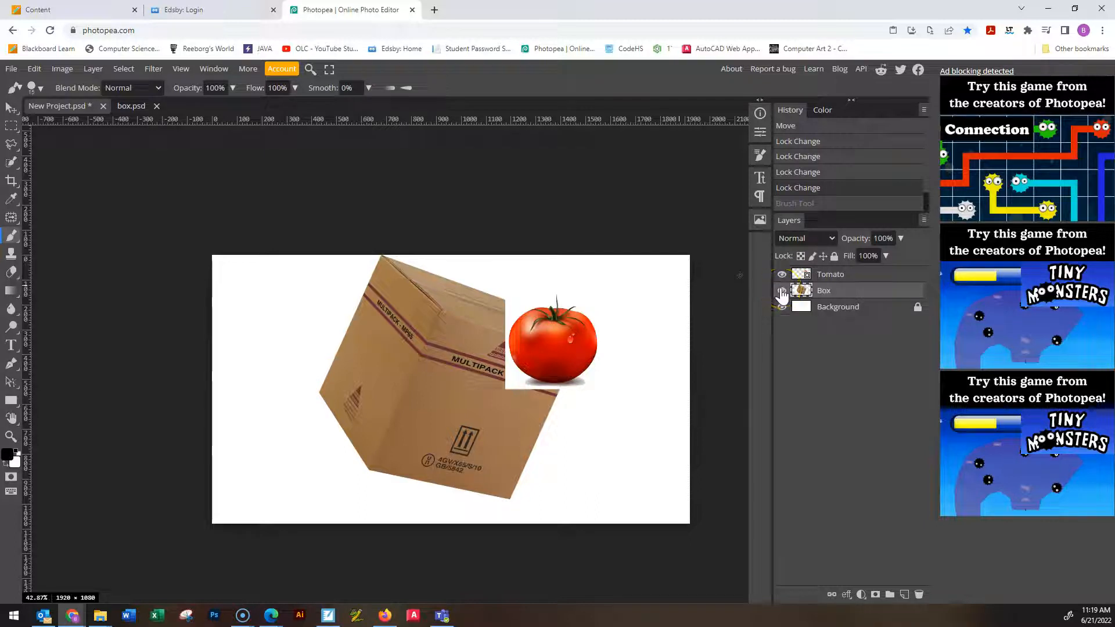
{"action": "key", "text": "ctrl+shift+z"}
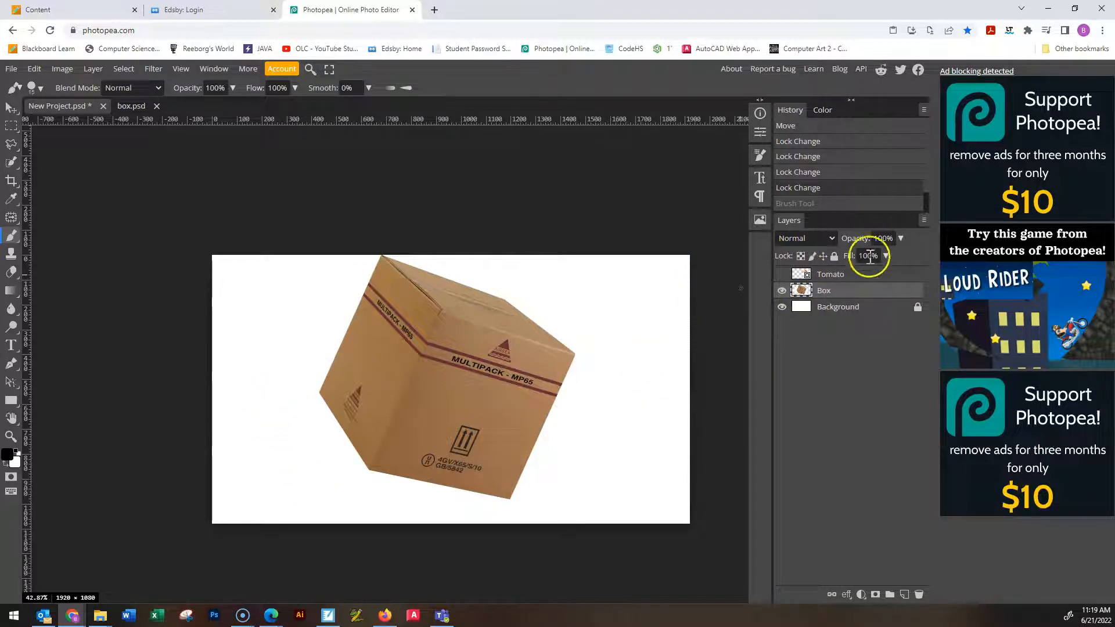
Lock the Box layer and try to paint on the box with the Brush tool
{"action": "left_click", "coordinate": [834, 256]}
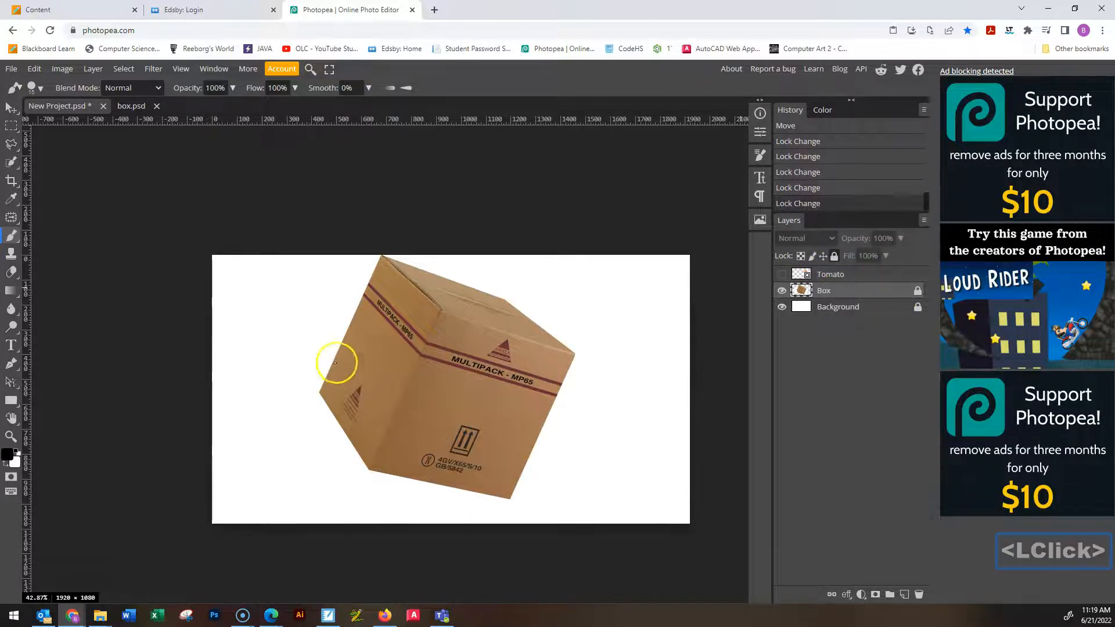
{"action": "left_click", "coordinate": [394, 370]}
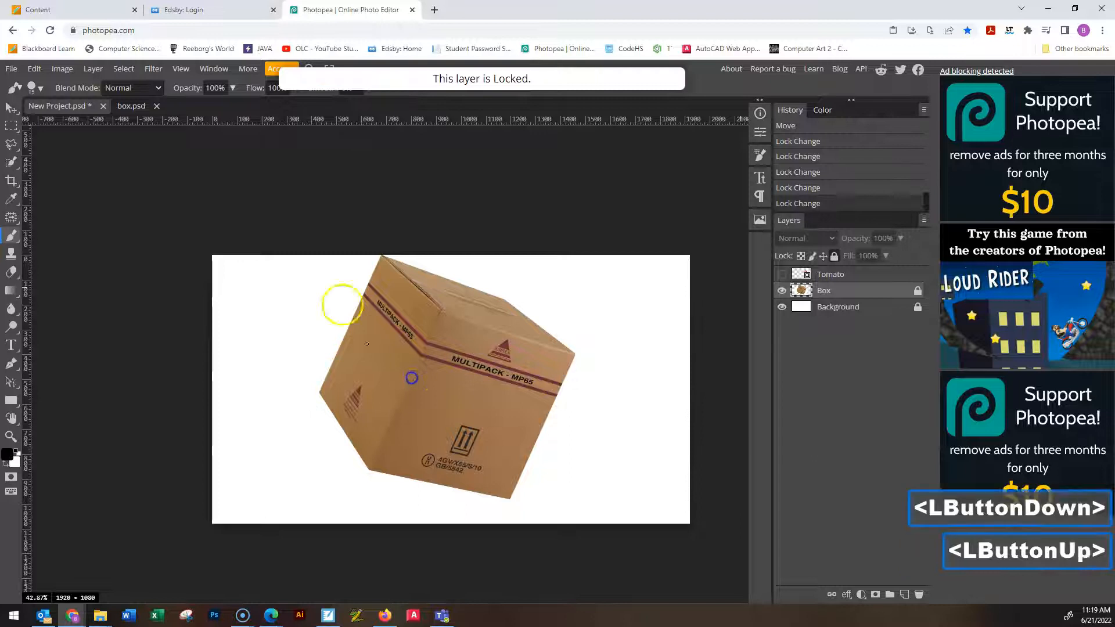
{"action": "left_click", "coordinate": [378, 356]}
{"action": "mouse_move", "coordinate": [483, 424]}
{"action": "left_mouse_down"}
{"action": "mouse_move", "coordinate": [491, 374]}
{"action": "mouse_move", "coordinate": [544, 349]}
{"action": "left_mouse_up"}
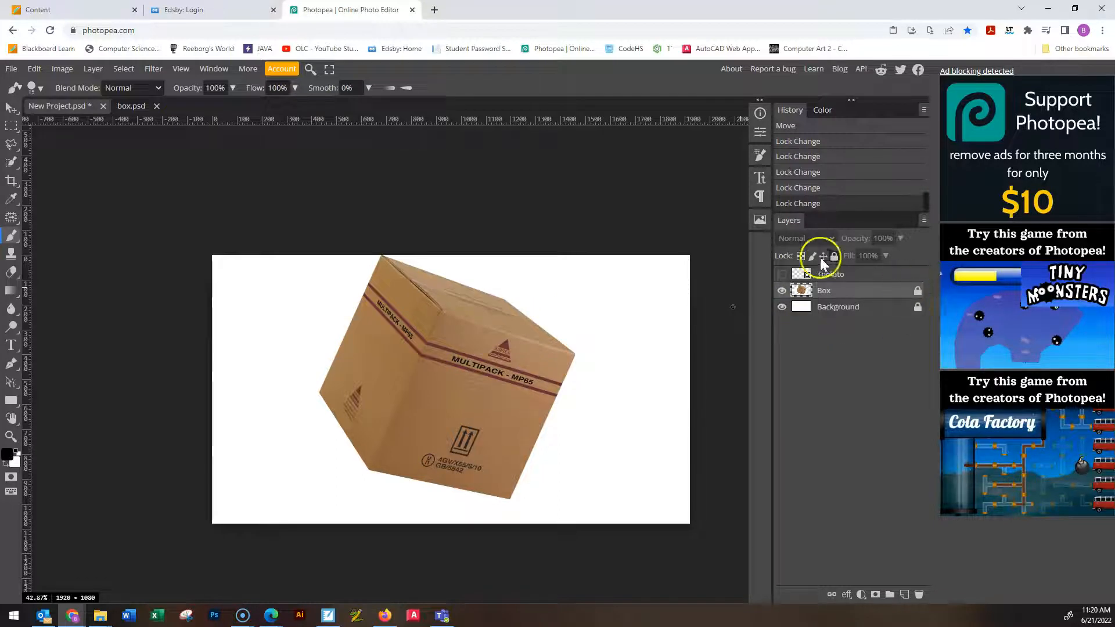
Select and show the Tomato layer, and rasterize its smart object for painting
{"action": "left_click", "coordinate": [869, 282]}
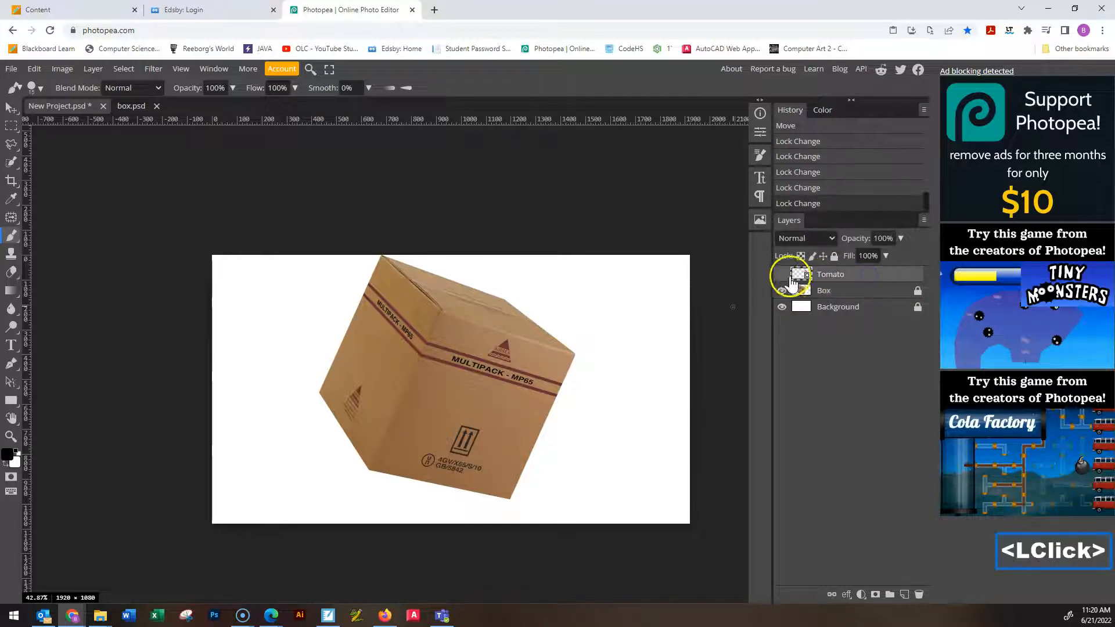
{"action": "left_click", "coordinate": [781, 274]}
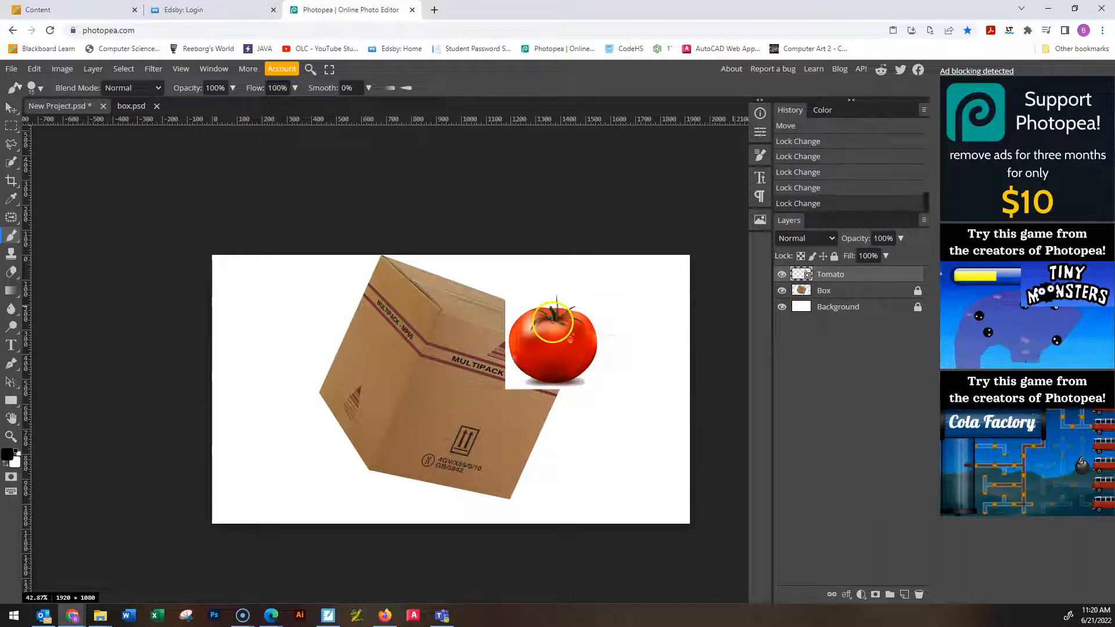
{"action": "left_click", "coordinate": [849, 274]}
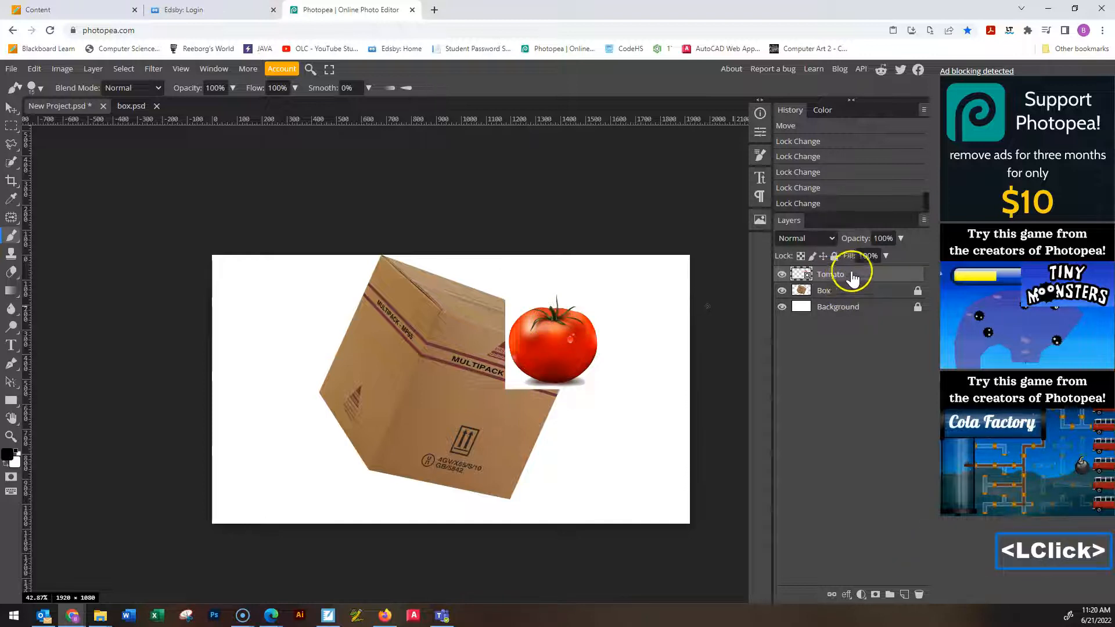
{"action": "left_click", "coordinate": [519, 322]}
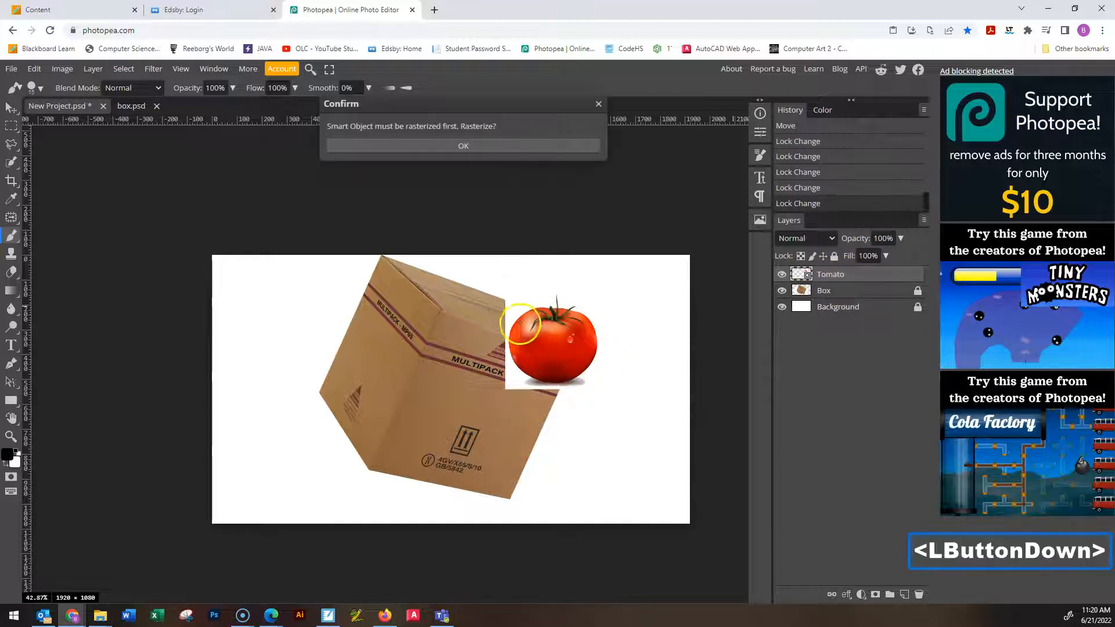
{"action": "left_click", "coordinate": [485, 145]}
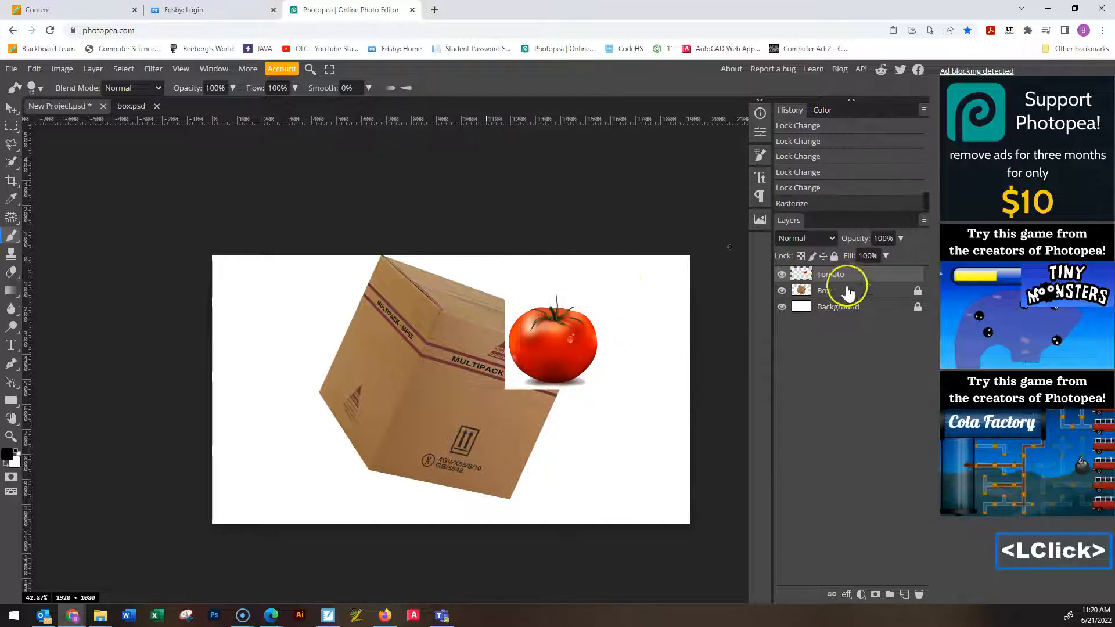
Paint looping black brush strokes over the tomato and across the upper box on the Tomato layer, and hide that layer
{"action": "left_click", "coordinate": [584, 336]}
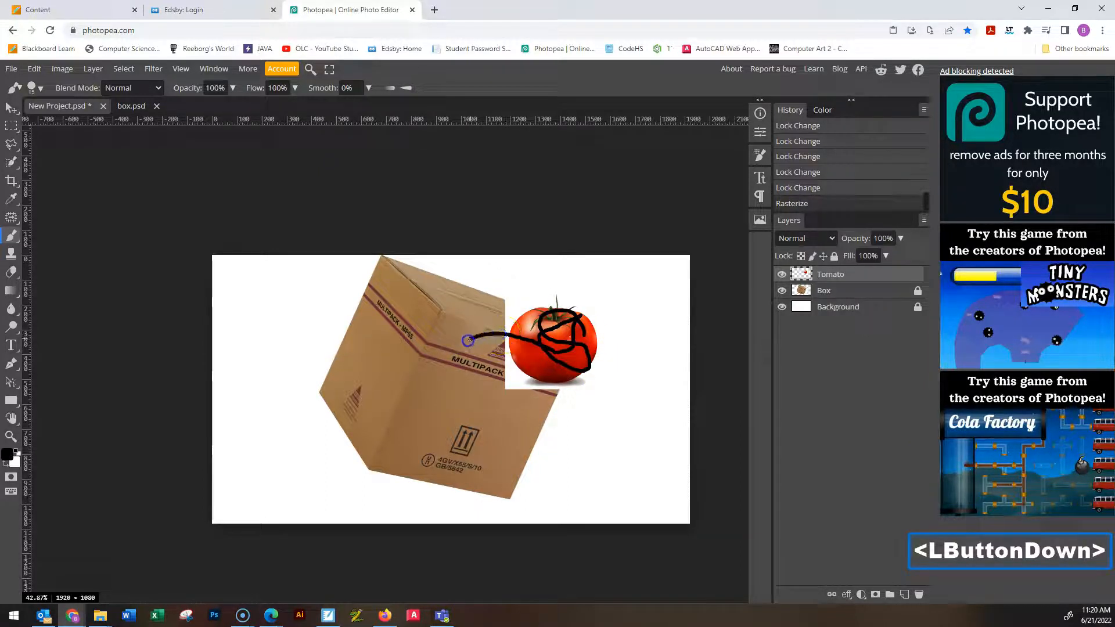
{"action": "left_click_drag", "start_coordinate": [479, 374], "coordinate": [480, 375]}
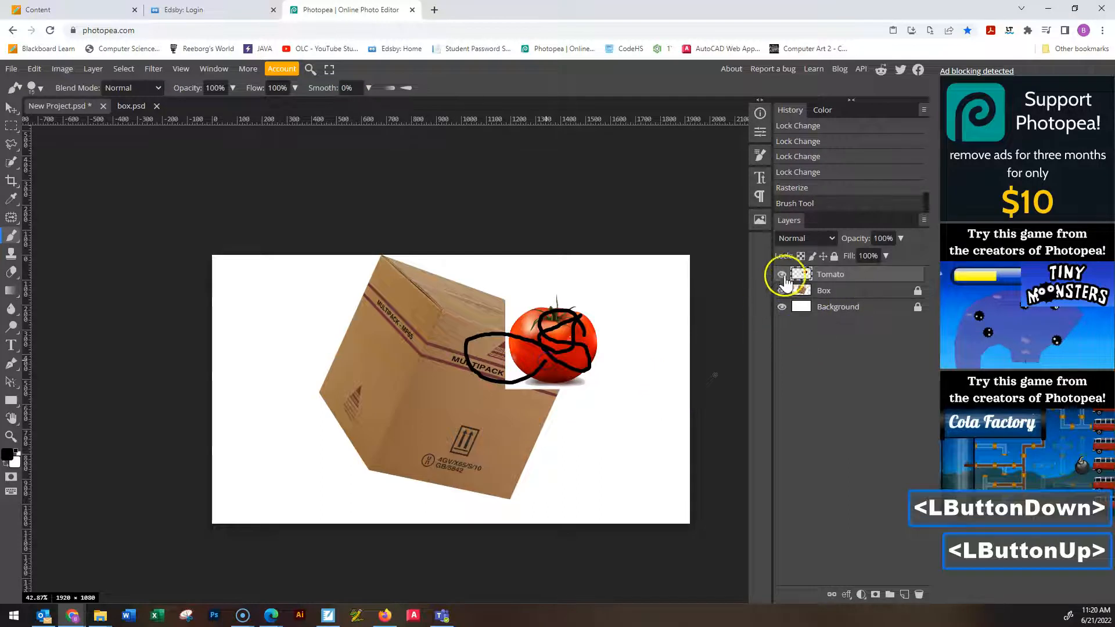
{"action": "left_click", "coordinate": [782, 274]}
{"action": "mouse_move", "coordinate": [581, 356]}
{"action": "left_mouse_down"}
{"action": "mouse_move", "coordinate": [455, 349]}
{"action": "mouse_move", "coordinate": [560, 308]}
{"action": "left_mouse_up"}
Try to paint on the locked Background layer, and toggle the Tomato layer's visibility, leaving it shown
{"action": "left_click", "coordinate": [814, 307]}
{"action": "left_click", "coordinate": [508, 379]}
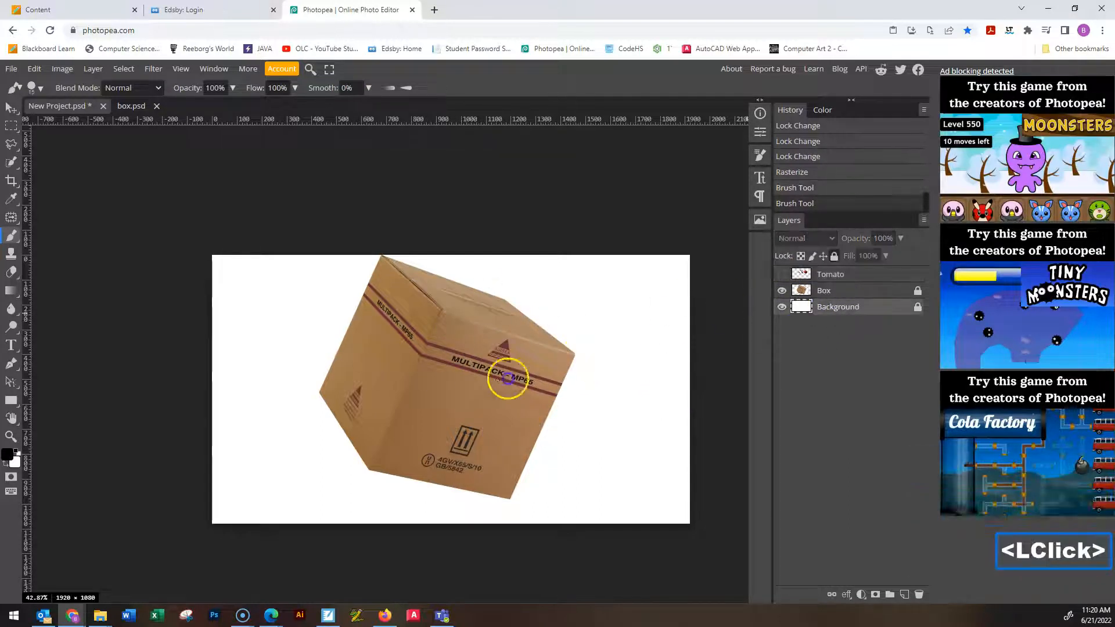
{"action": "left_click", "coordinate": [445, 367]}
{"action": "left_click", "coordinate": [782, 274]}
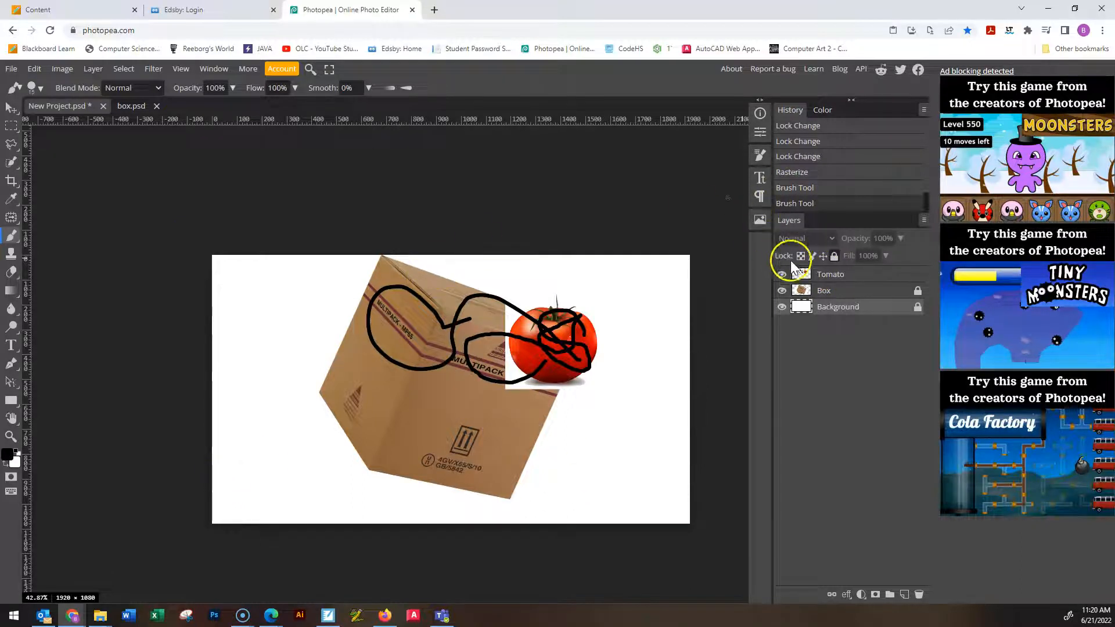
{"action": "left_click", "coordinate": [783, 275]}
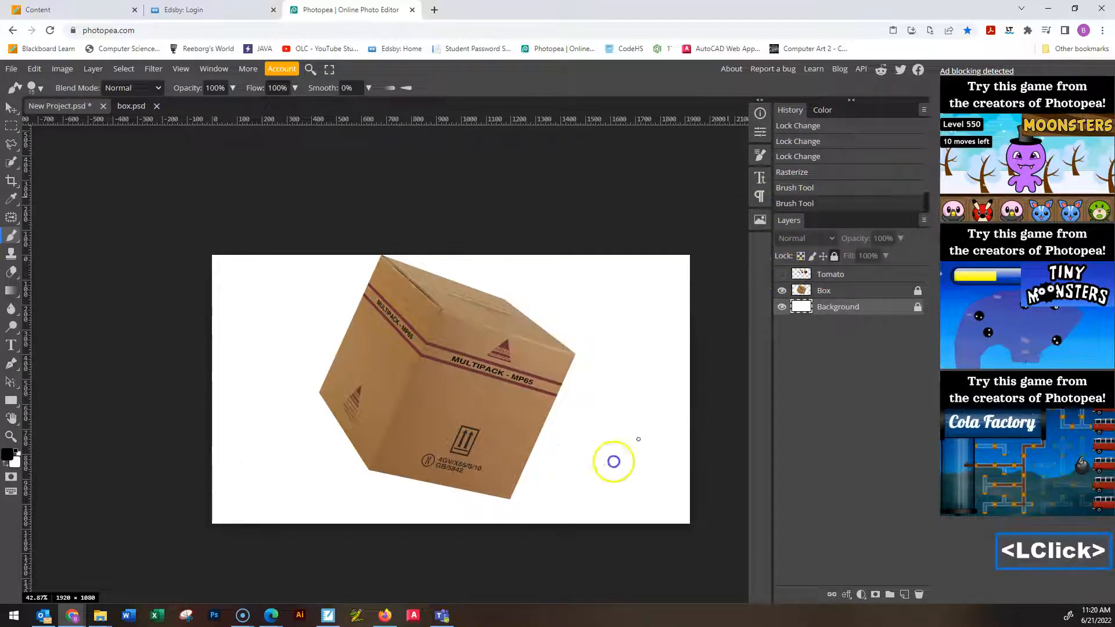
{"action": "left_click", "coordinate": [782, 275]}
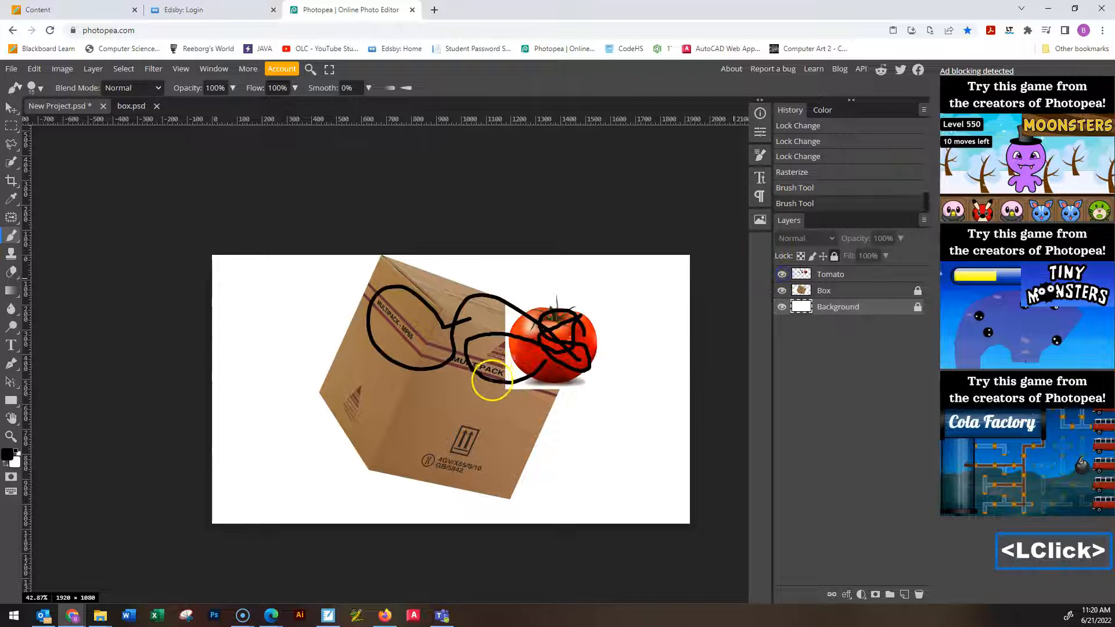
{"action": "left_click", "coordinate": [492, 381]}
Paint a curved black stroke from the tomato across the lower box on the Tomato layer, and undo it
{"action": "left_click", "coordinate": [840, 274]}
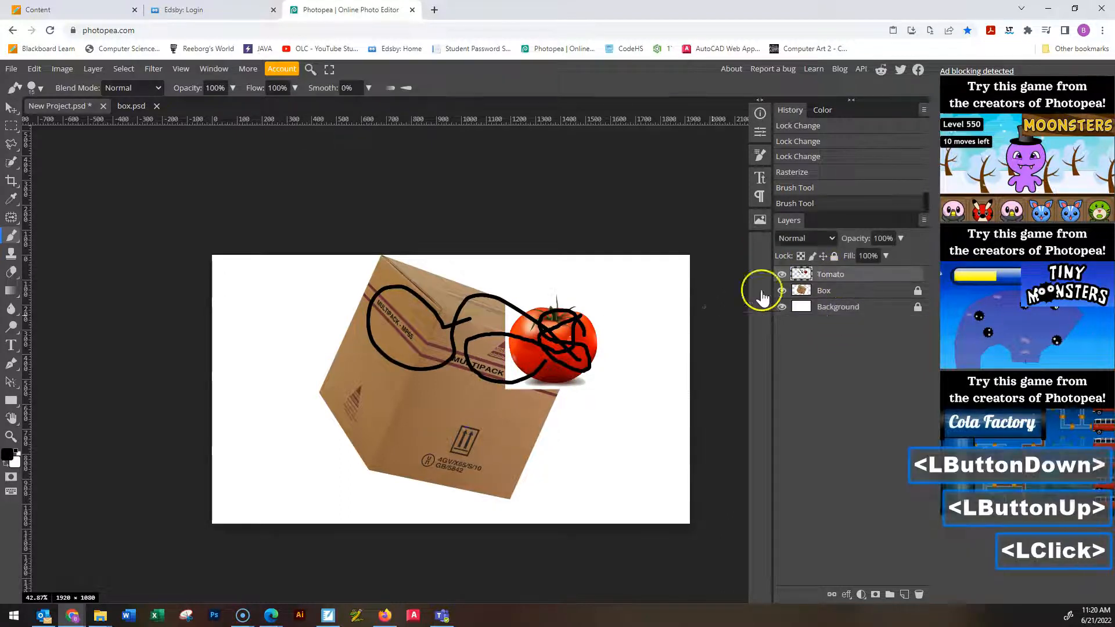
{"action": "mouse_move", "coordinate": [540, 351]}
{"action": "left_mouse_down"}
{"action": "mouse_move", "coordinate": [518, 447]}
{"action": "mouse_move", "coordinate": [412, 440]}
{"action": "left_mouse_up"}
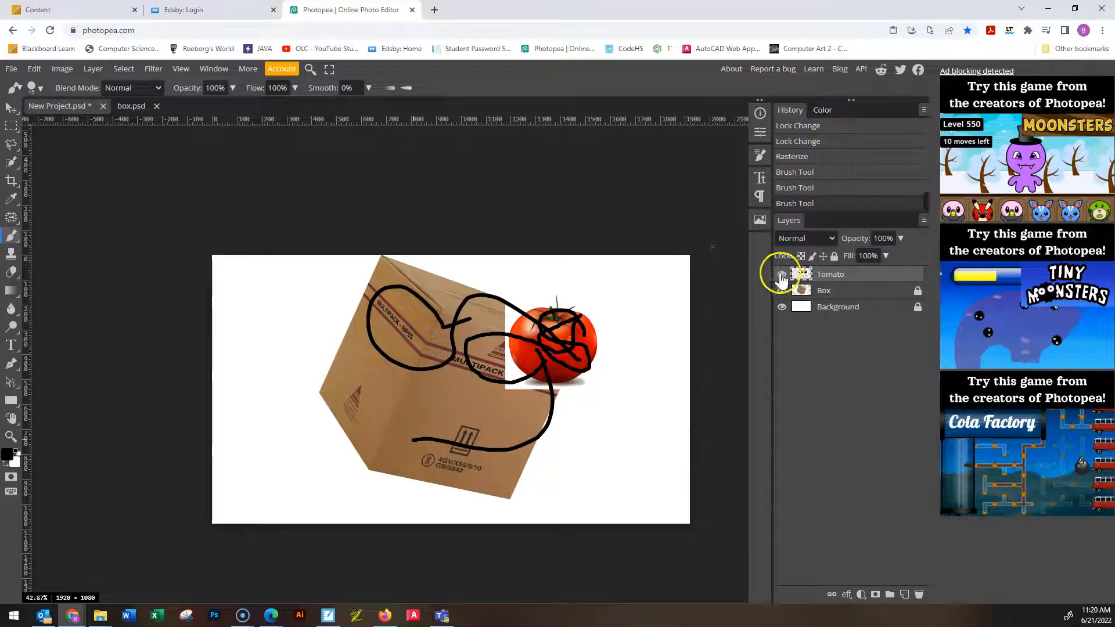
{"action": "left_click", "coordinate": [782, 275]}
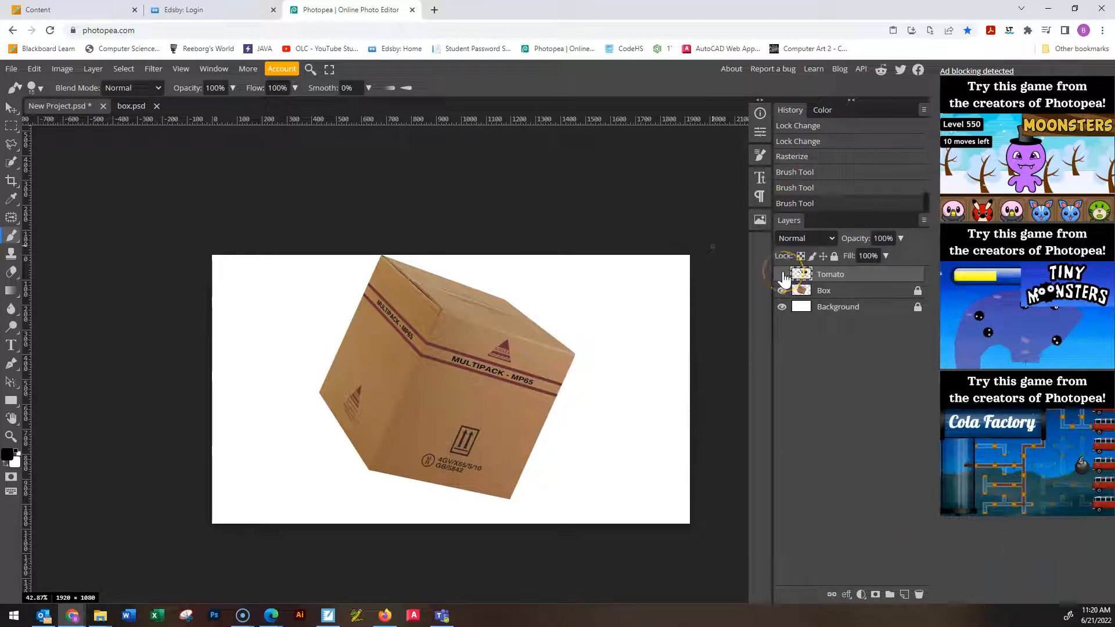
{"action": "left_click", "coordinate": [782, 275]}
{"action": "key", "text": "ctrl+z"}
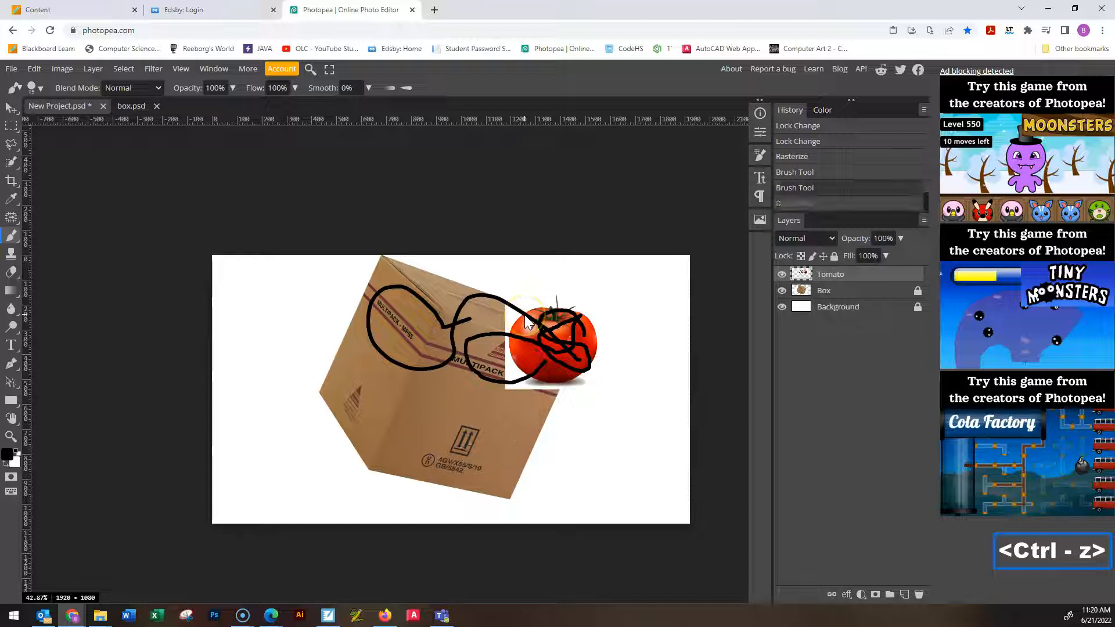
{"action": "key", "text": "ctrl+z"}
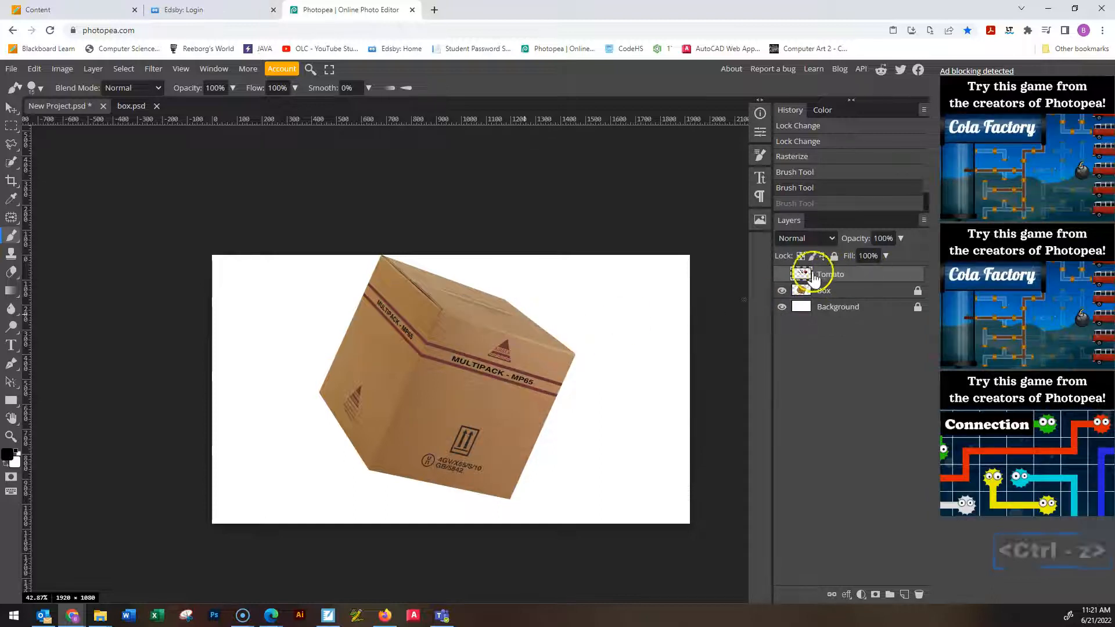
Toggle the Tomato layer's visibility to compare, leaving it shown, and unlock the Box layer
{"action": "left_click", "coordinate": [784, 274]}
{"action": "left_click", "coordinate": [783, 274]}
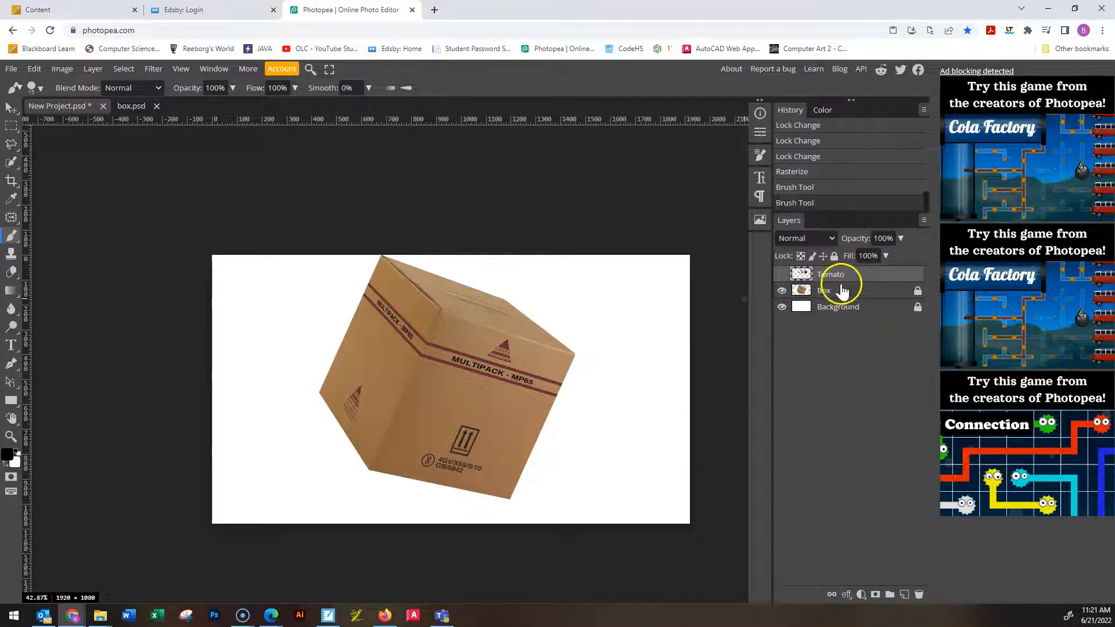
{"action": "left_click", "coordinate": [782, 276]}
{"action": "left_click", "coordinate": [781, 276]}
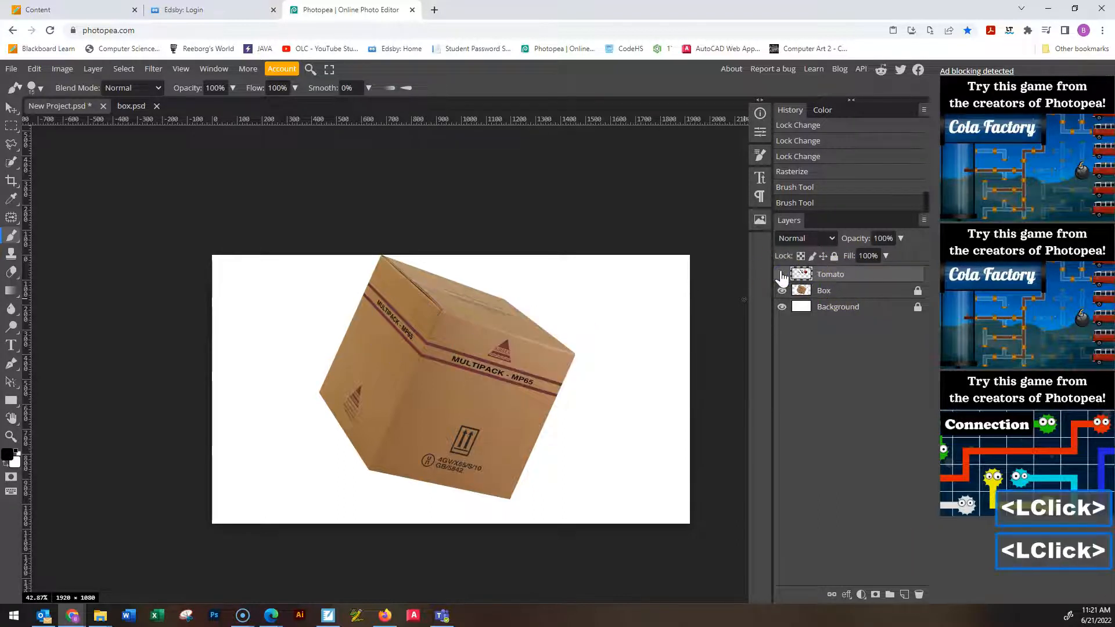
{"action": "left_click", "coordinate": [782, 275]}
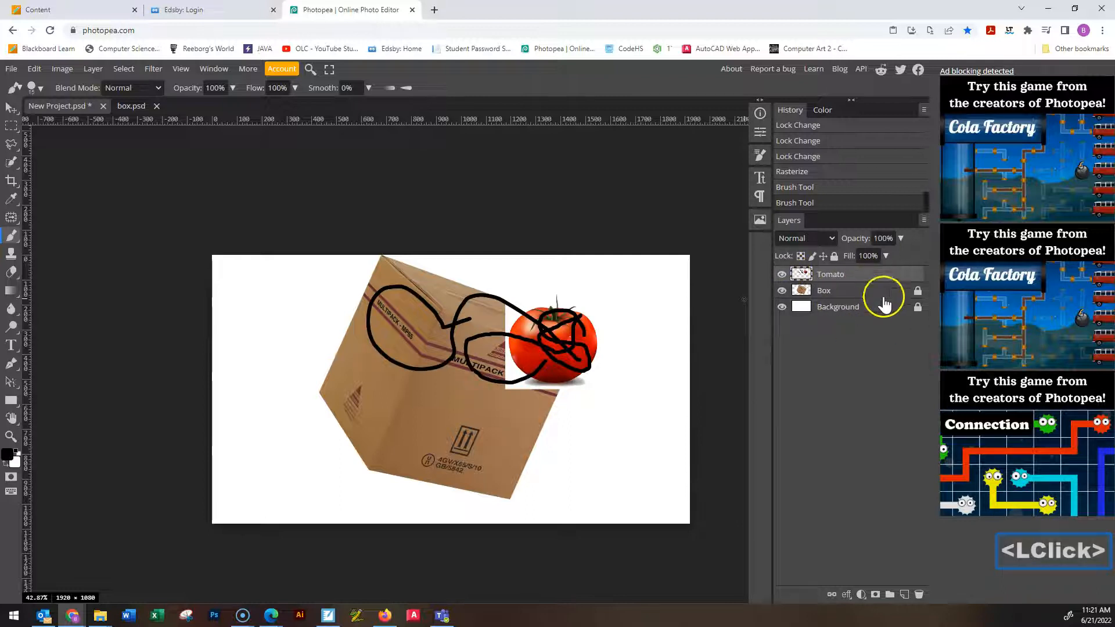
{"action": "left_click", "coordinate": [918, 291]}
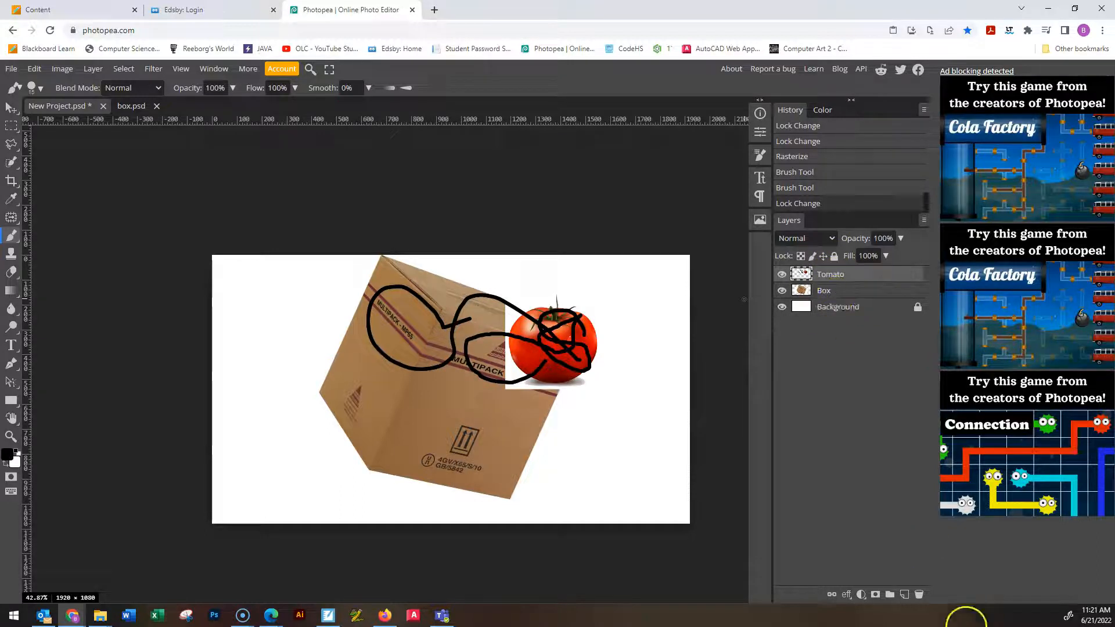
Add an empty layer above the Tomato layer and rename it "new"
{"action": "left_click", "coordinate": [905, 594]}
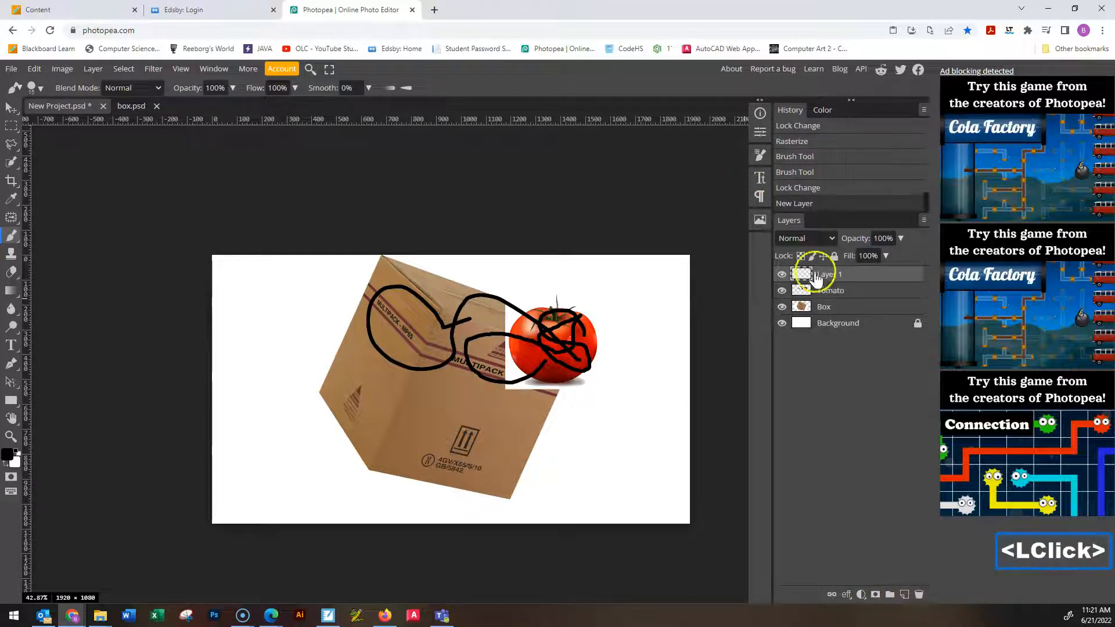
{"action": "left_click", "coordinate": [831, 275]}
{"action": "double_click", "coordinate": [831, 274]}
{"action": "type", "text": "new"}
{"action": "left_click", "coordinate": [889, 413]}
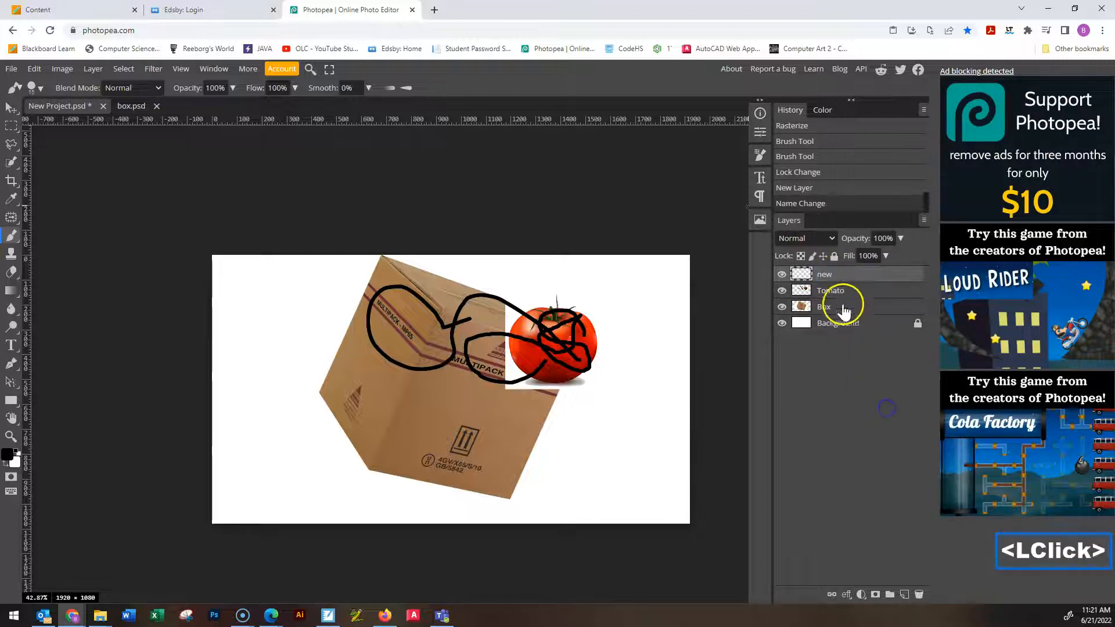
Delete the layer named "new"
{"action": "left_click", "coordinate": [828, 278]}
{"action": "mouse_move", "coordinate": [828, 277]}
{"action": "left_mouse_down"}
{"action": "mouse_move", "coordinate": [928, 562]}
{"action": "mouse_move", "coordinate": [919, 593]}
{"action": "mouse_move", "coordinate": [820, 303]}
{"action": "mouse_move", "coordinate": [829, 272]}
{"action": "left_mouse_up"}
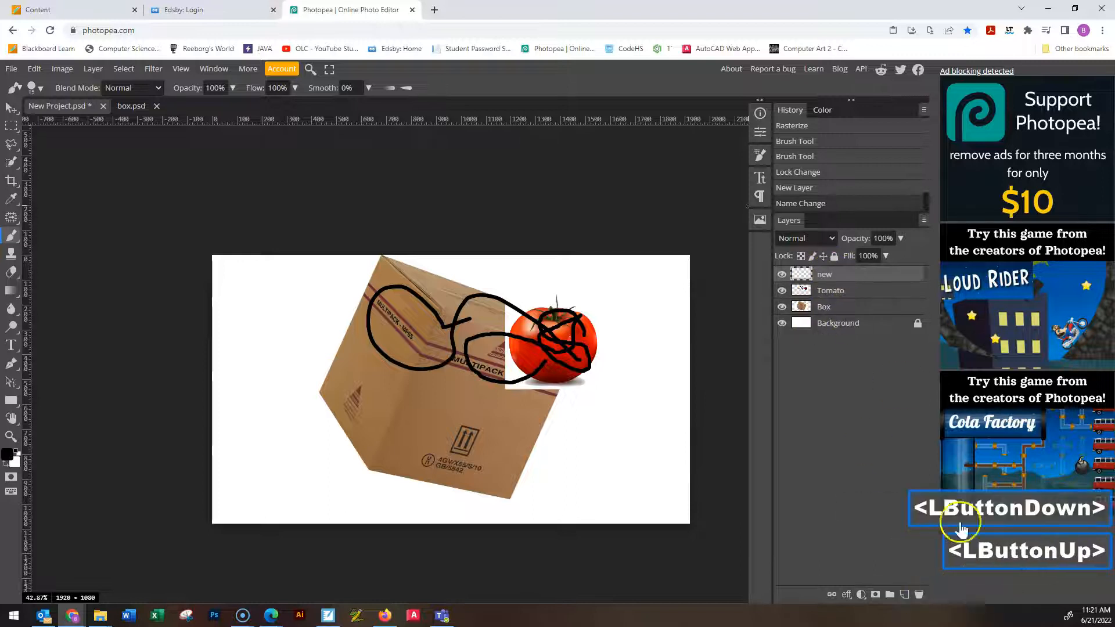
{"action": "left_click", "coordinate": [920, 592]}
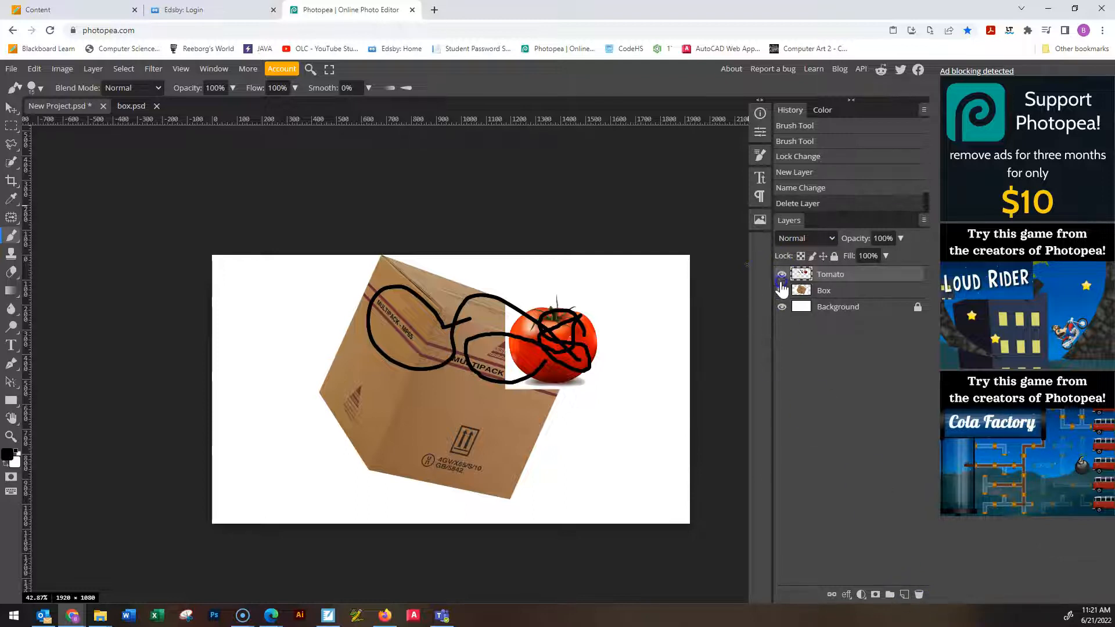
Hide the Tomato and Background layers, toggling the Box layer's visibility but leaving it shown
{"action": "left_click", "coordinate": [782, 274]}
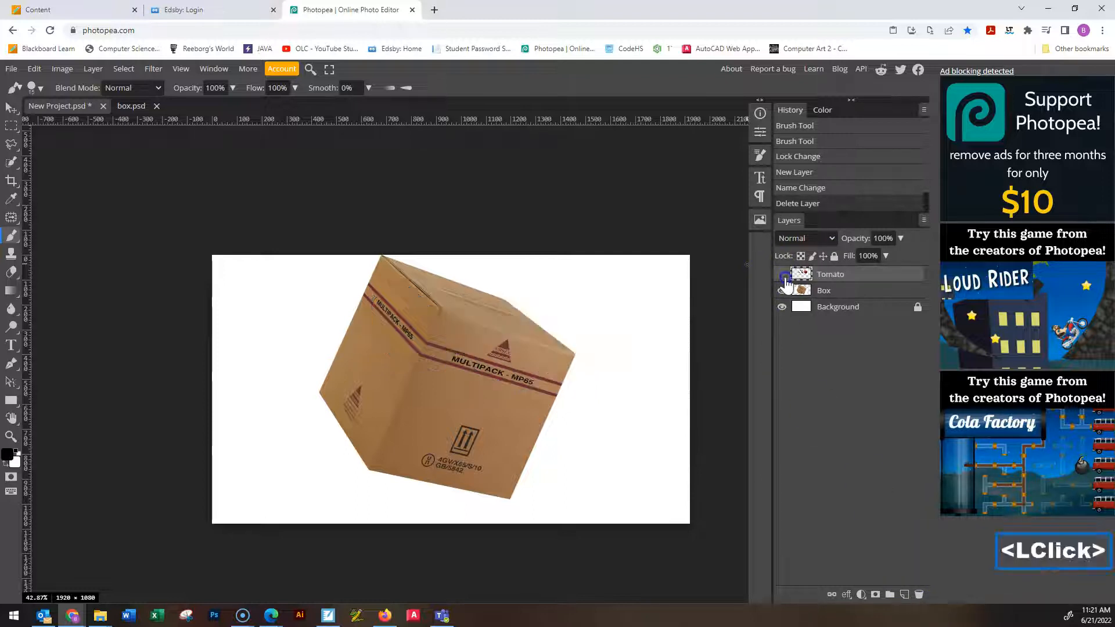
{"action": "left_click", "coordinate": [782, 290]}
{"action": "left_click", "coordinate": [782, 290]}
{"action": "left_click", "coordinate": [782, 291]}
{"action": "left_click", "coordinate": [782, 290]}
{"action": "left_click", "coordinate": [782, 306]}
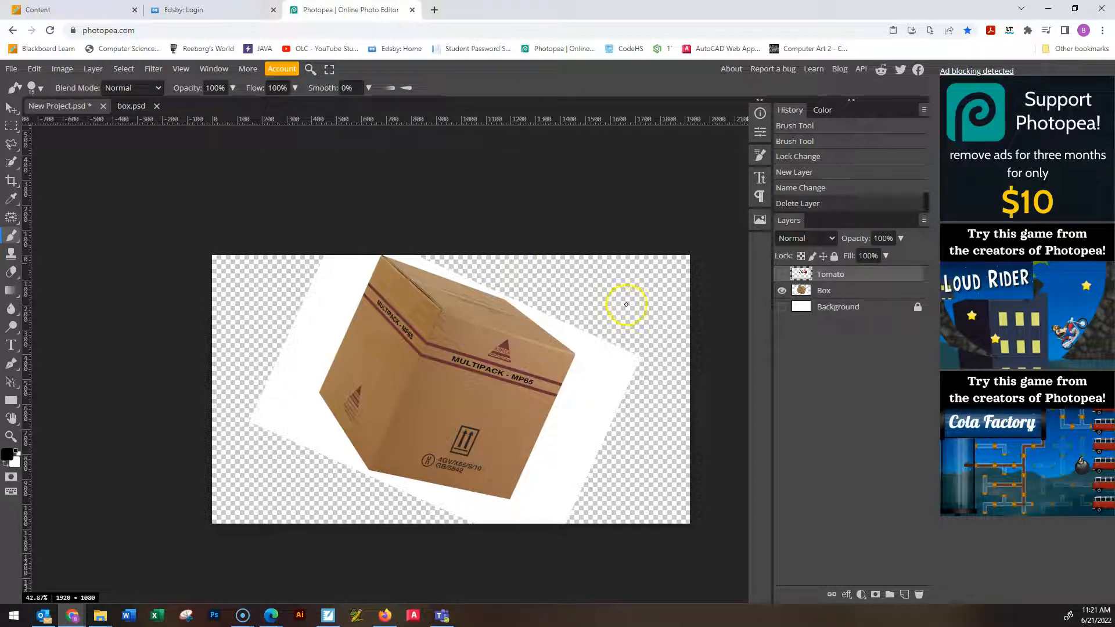
Show the Background layer again and try to paint on it while it is locked
{"action": "left_click", "coordinate": [820, 308]}
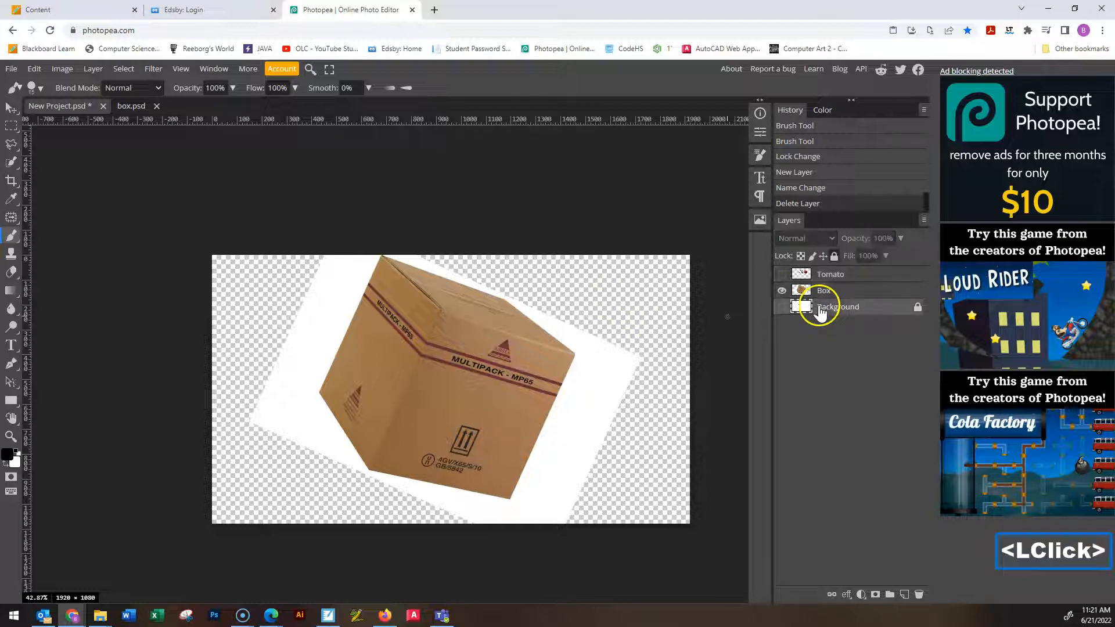
{"action": "left_click", "coordinate": [782, 306]}
{"action": "left_click", "coordinate": [594, 294]}
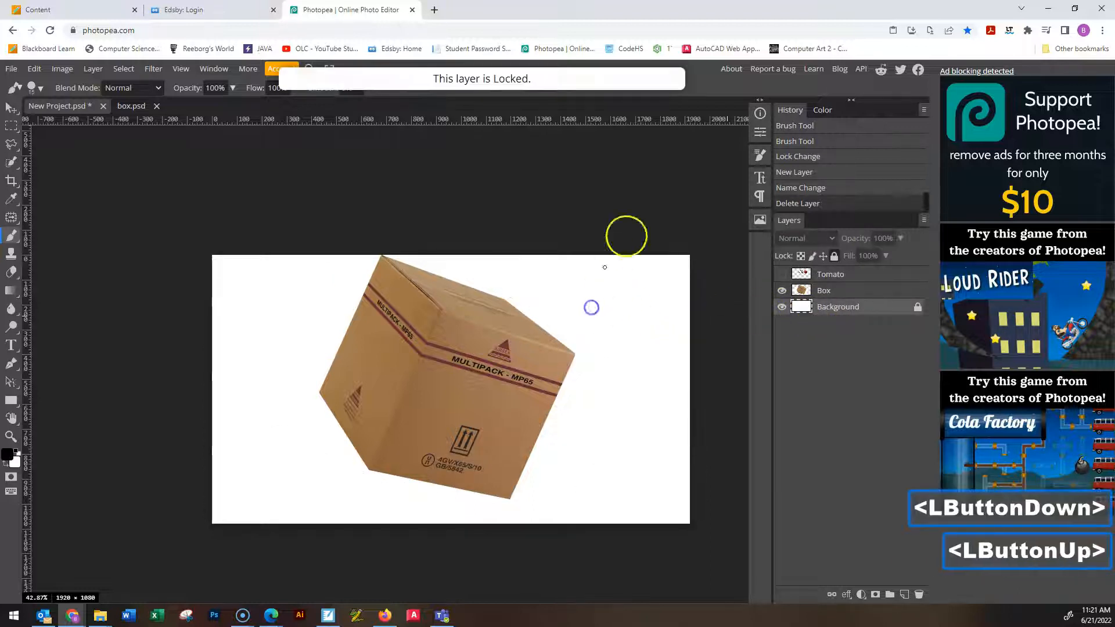
Unlock the Background layer, paint a short curved black stroke beside the box's upper right edge, and hide the layer
{"action": "left_click", "coordinate": [919, 309]}
{"action": "mouse_move", "coordinate": [600, 299]}
{"action": "left_mouse_down"}
{"action": "mouse_move", "coordinate": [574, 309]}
{"action": "mouse_move", "coordinate": [572, 325]}
{"action": "left_mouse_up"}
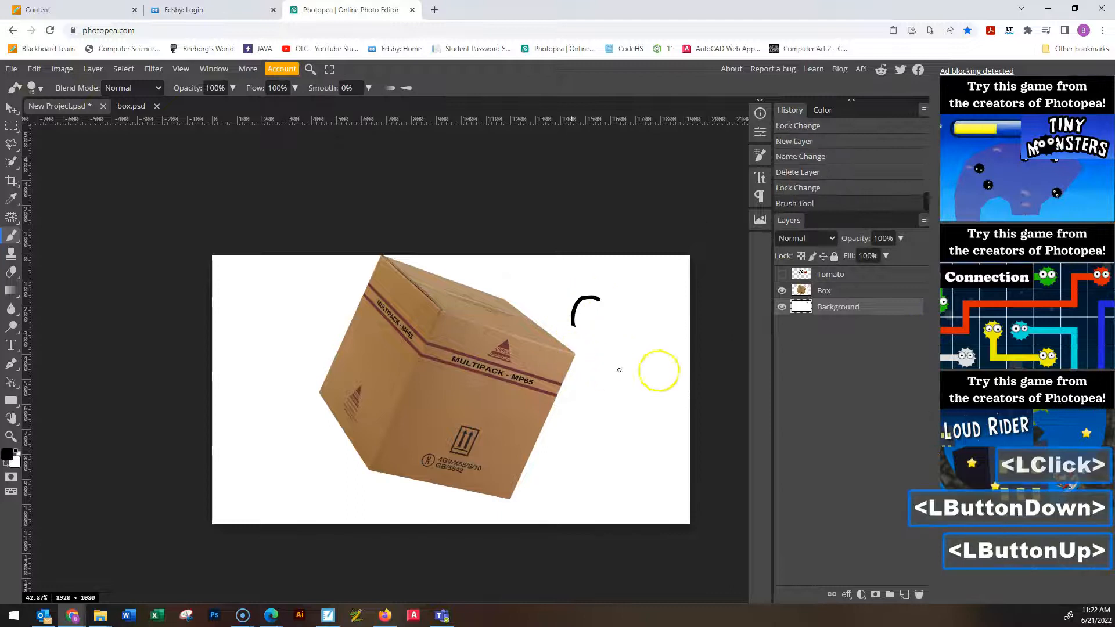
{"action": "left_click", "coordinate": [782, 307]}
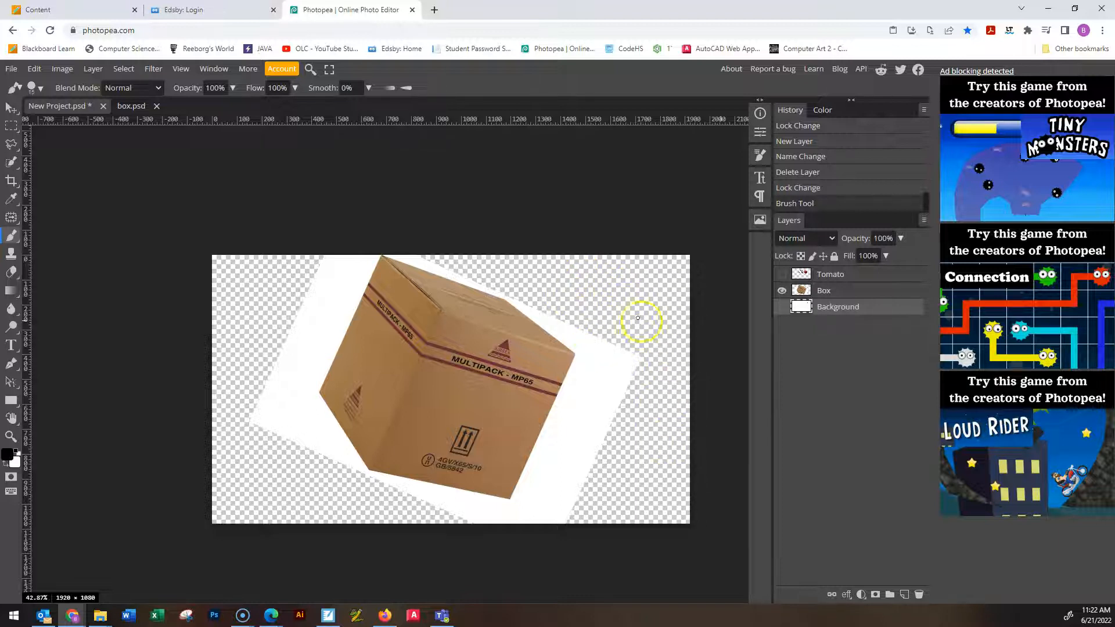
Show the Tomato layer and reorder it so that it sits beneath the Box layer
{"action": "left_click", "coordinate": [782, 275]}
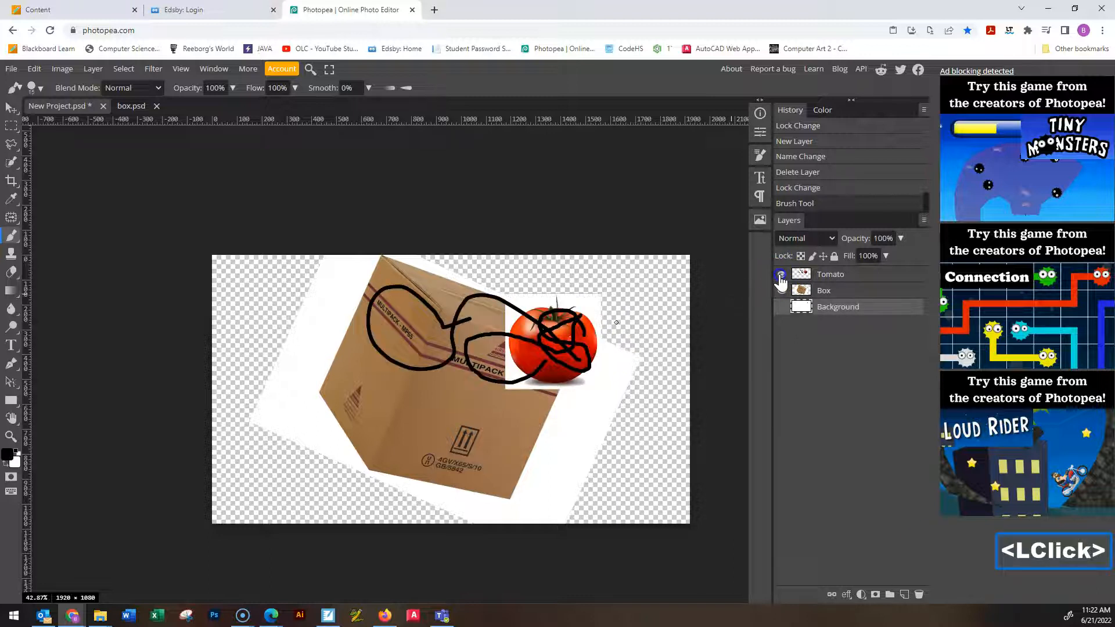
{"action": "left_click_drag", "start_coordinate": [878, 303], "coordinate": [840, 308]}
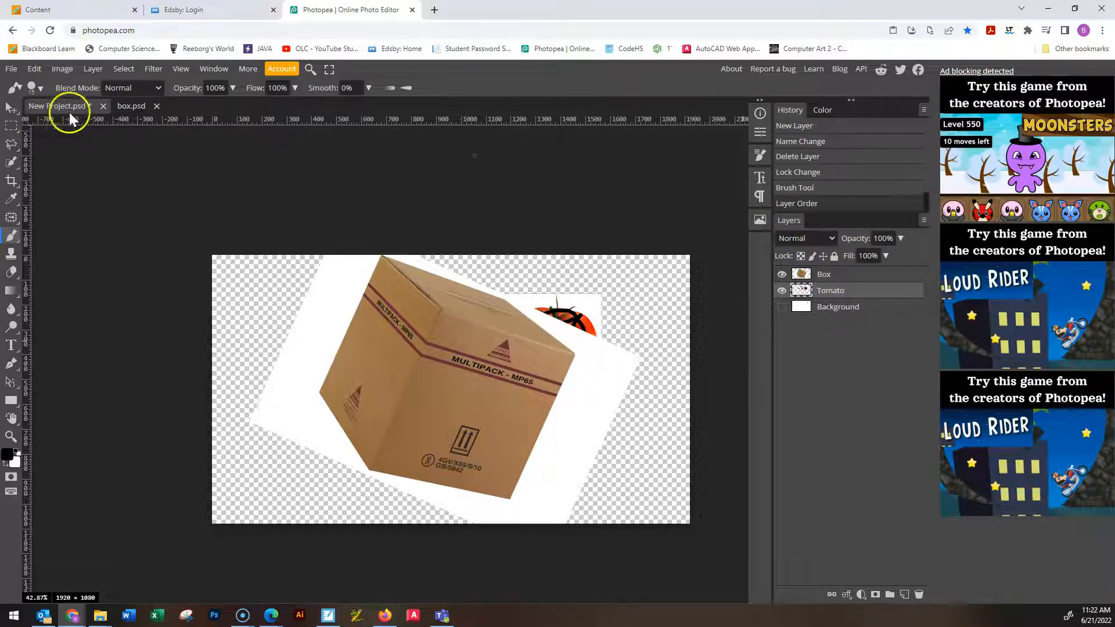
Move the tomato outward so it partly sticks out behind the box, and toggle the Background layer's visibility, leaving it hidden
{"action": "key", "text": "v"}
{"action": "left_click_drag", "start_coordinate": [574, 300], "coordinate": [643, 296]}
{"action": "left_click_drag", "start_coordinate": [587, 391], "coordinate": [581, 385]}
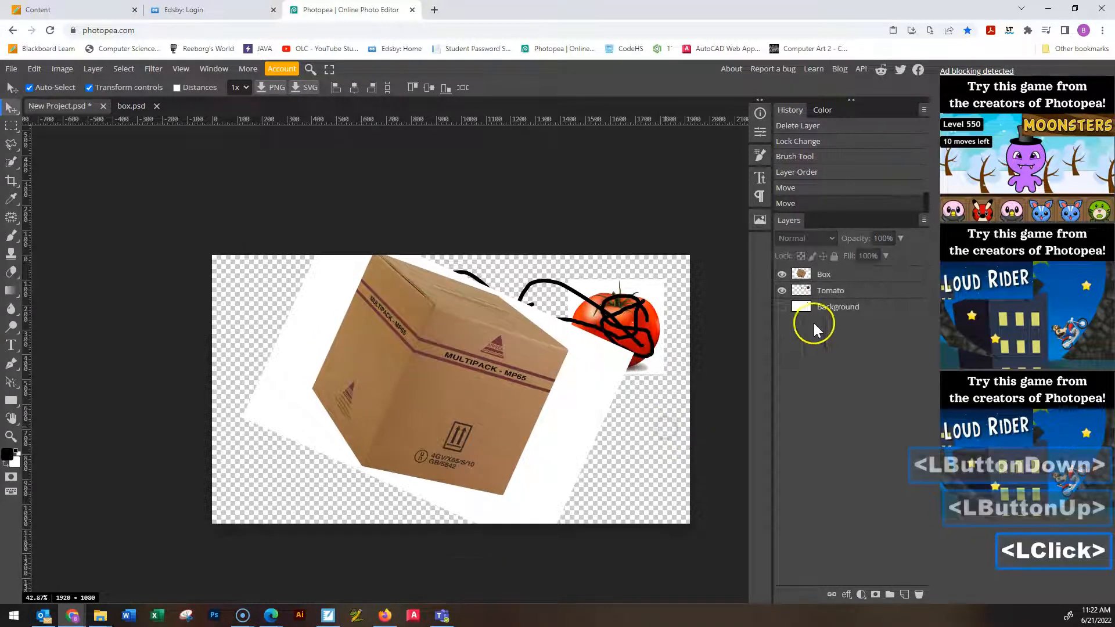
{"action": "left_click", "coordinate": [782, 307]}
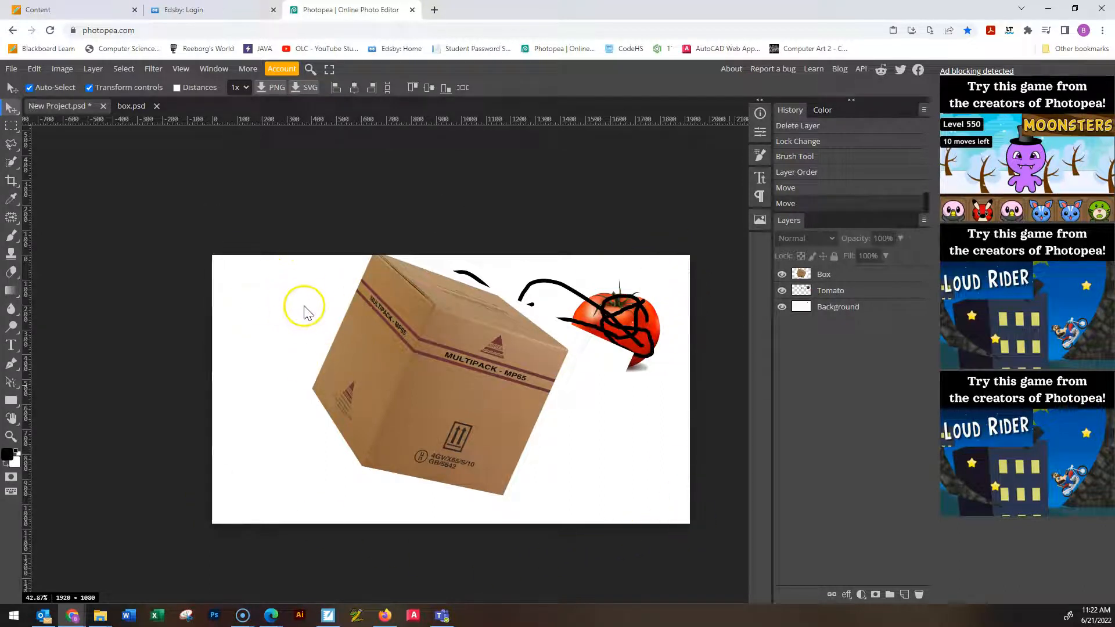
{"action": "left_click", "coordinate": [781, 307]}
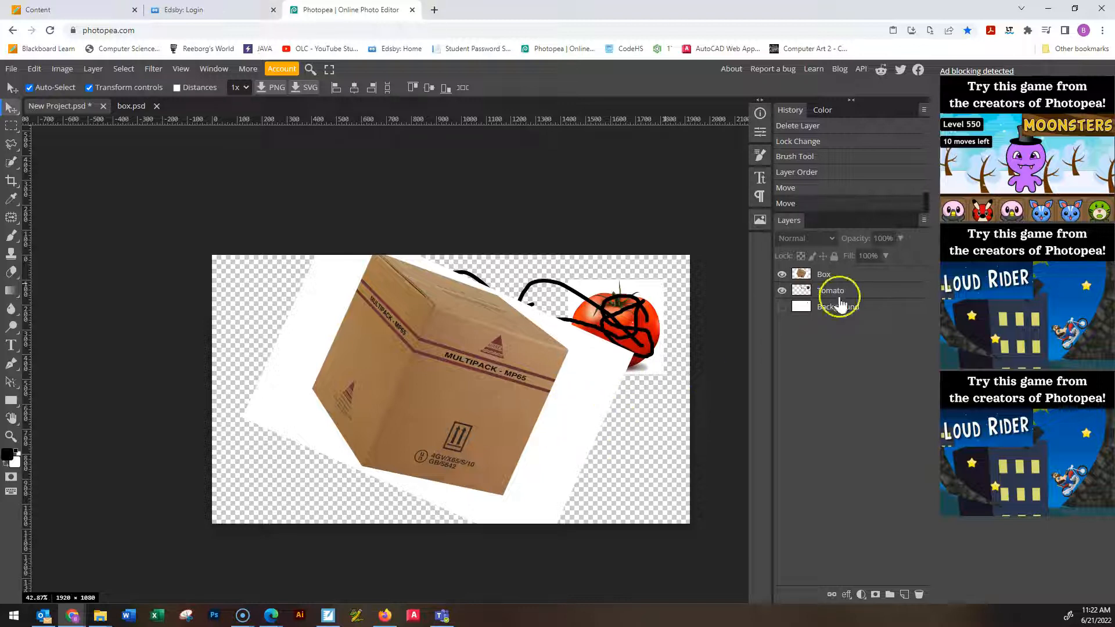
Lock the Tomato layer and make the Box layer the active layer
{"action": "left_click", "coordinate": [827, 273]}
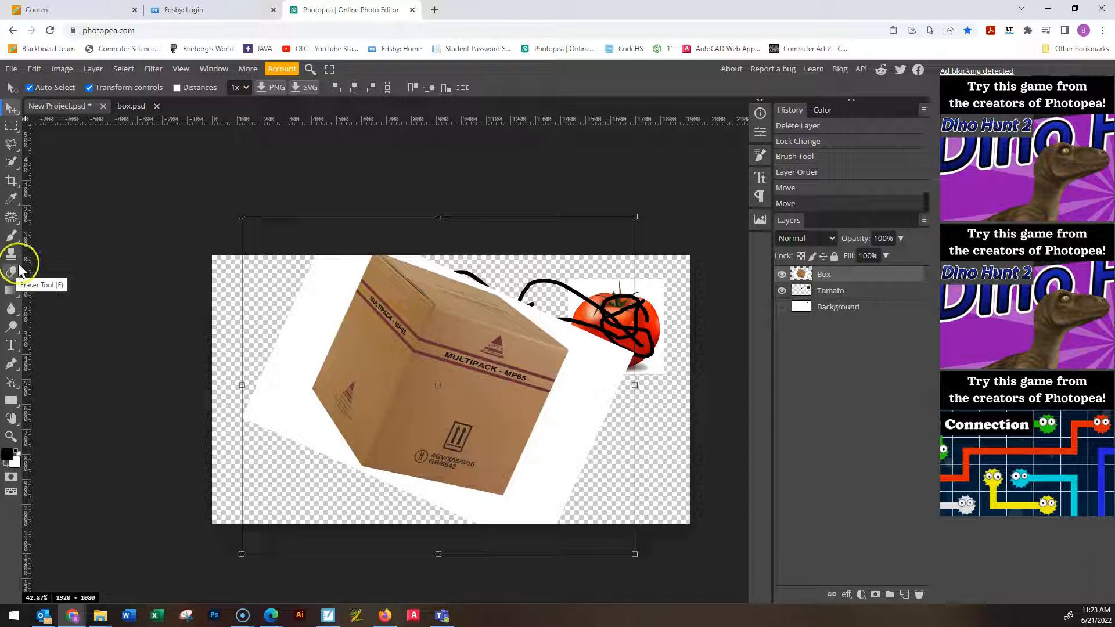
{"action": "left_click", "coordinate": [840, 293]}
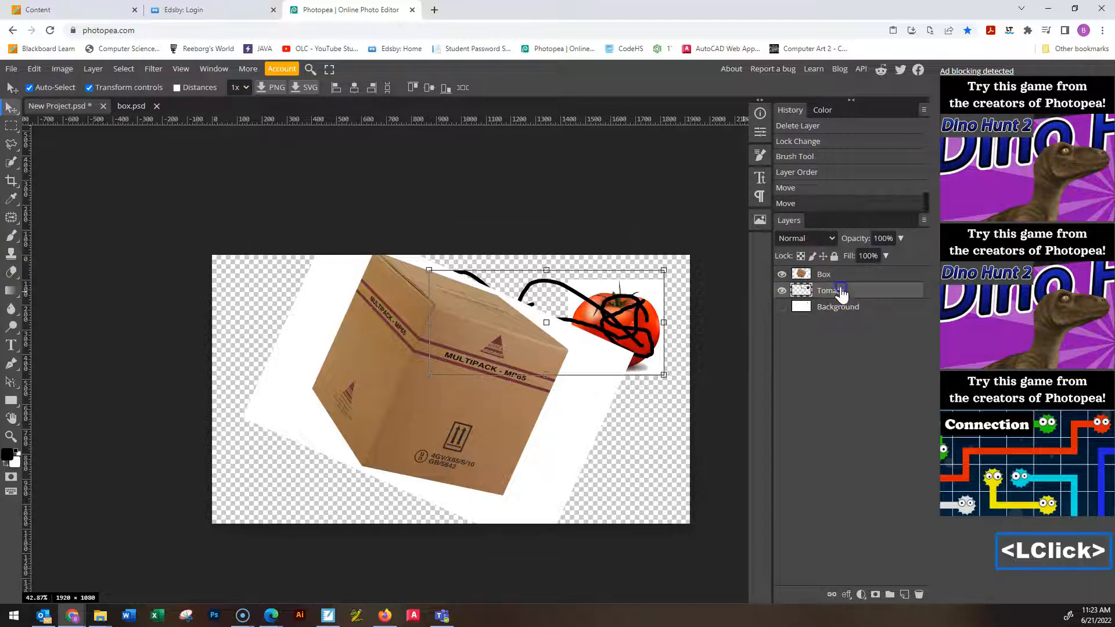
{"action": "left_click", "coordinate": [834, 256]}
{"action": "left_click", "coordinate": [882, 279]}
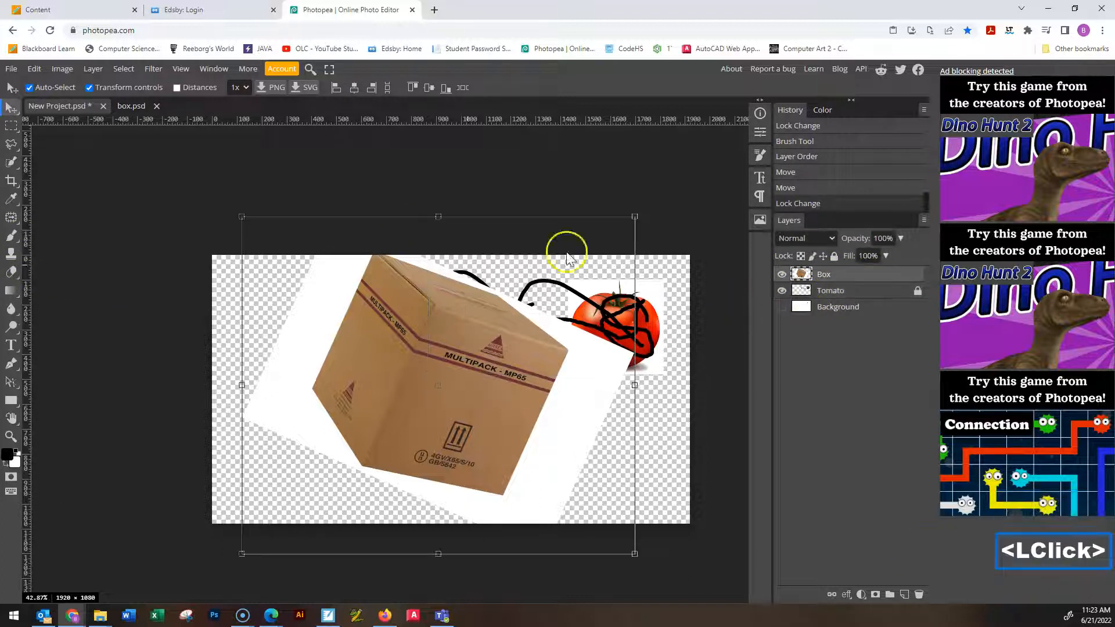
Enlarge the eraser and erase the white area of the Box layer that covers the tomato
{"action": "left_click", "coordinate": [11, 271]}
{"action": "key", "text": "]"}
{"action": "key", "text": "]"}
{"action": "key", "text": "]"}
{"action": "key", "text": "]"}
{"action": "key", "text": "]"}
{"action": "key", "text": "]"}
{"action": "mouse_move", "coordinate": [581, 391]}
{"action": "left_mouse_down"}
{"action": "mouse_move", "coordinate": [612, 417]}
{"action": "mouse_move", "coordinate": [604, 433]}
{"action": "mouse_move", "coordinate": [590, 436]}
{"action": "mouse_move", "coordinate": [572, 390]}
{"action": "mouse_move", "coordinate": [570, 400]}
{"action": "mouse_move", "coordinate": [584, 403]}
{"action": "mouse_move", "coordinate": [569, 397]}
{"action": "mouse_move", "coordinate": [597, 342]}
{"action": "left_mouse_up"}
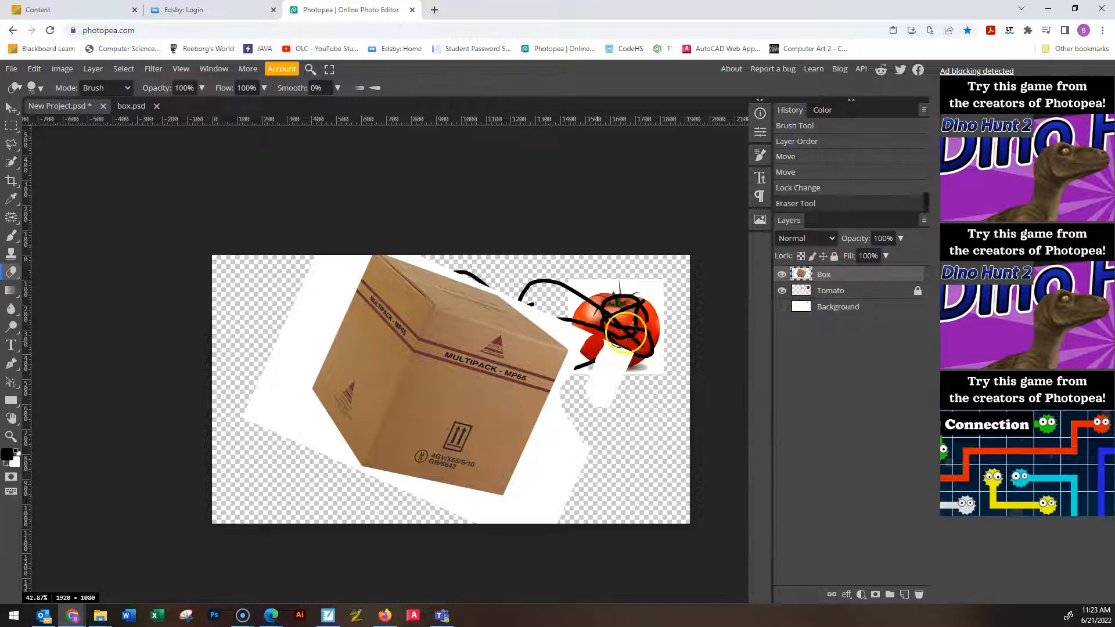
{"action": "left_click", "coordinate": [611, 334]}
{"action": "mouse_move", "coordinate": [611, 334]}
{"action": "left_mouse_down"}
{"action": "mouse_move", "coordinate": [598, 372]}
{"action": "mouse_move", "coordinate": [602, 411]}
{"action": "mouse_move", "coordinate": [622, 347]}
{"action": "mouse_move", "coordinate": [632, 350]}
{"action": "mouse_move", "coordinate": [614, 381]}
{"action": "mouse_move", "coordinate": [621, 339]}
{"action": "mouse_move", "coordinate": [611, 369]}
{"action": "mouse_move", "coordinate": [555, 311]}
{"action": "mouse_move", "coordinate": [613, 341]}
{"action": "mouse_move", "coordinate": [615, 361]}
{"action": "mouse_move", "coordinate": [572, 313]}
{"action": "mouse_move", "coordinate": [605, 354]}
{"action": "left_mouse_up"}
{"action": "left_click", "coordinate": [592, 393]}
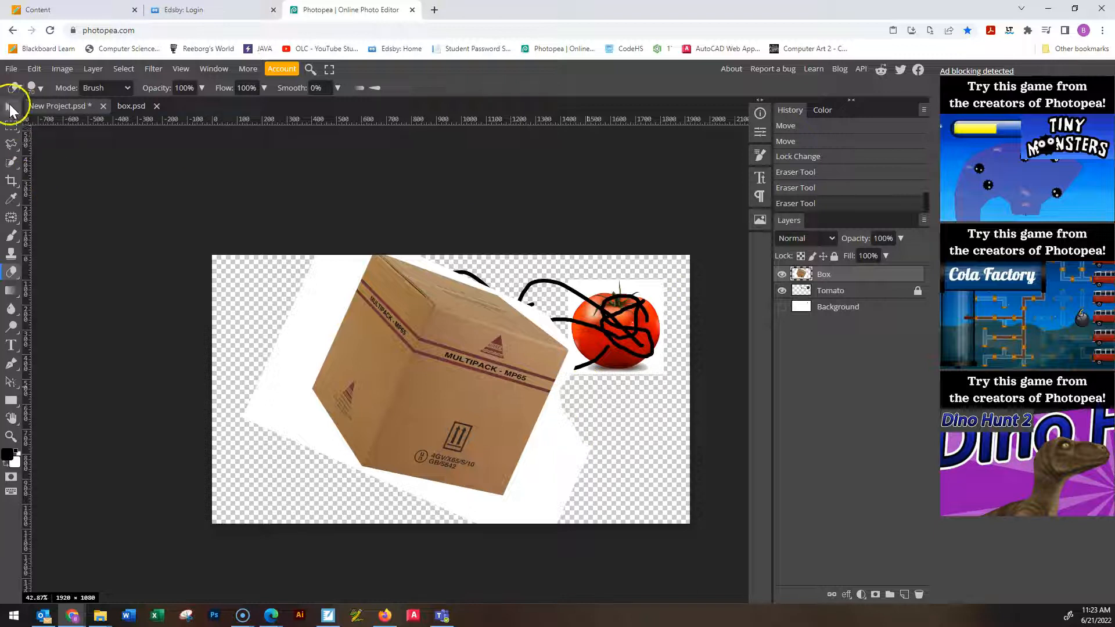
Unlock the Tomato layer and move the tomato completely behind the middle of the box
{"action": "left_click", "coordinate": [10, 107]}
{"action": "left_click", "coordinate": [918, 290]}
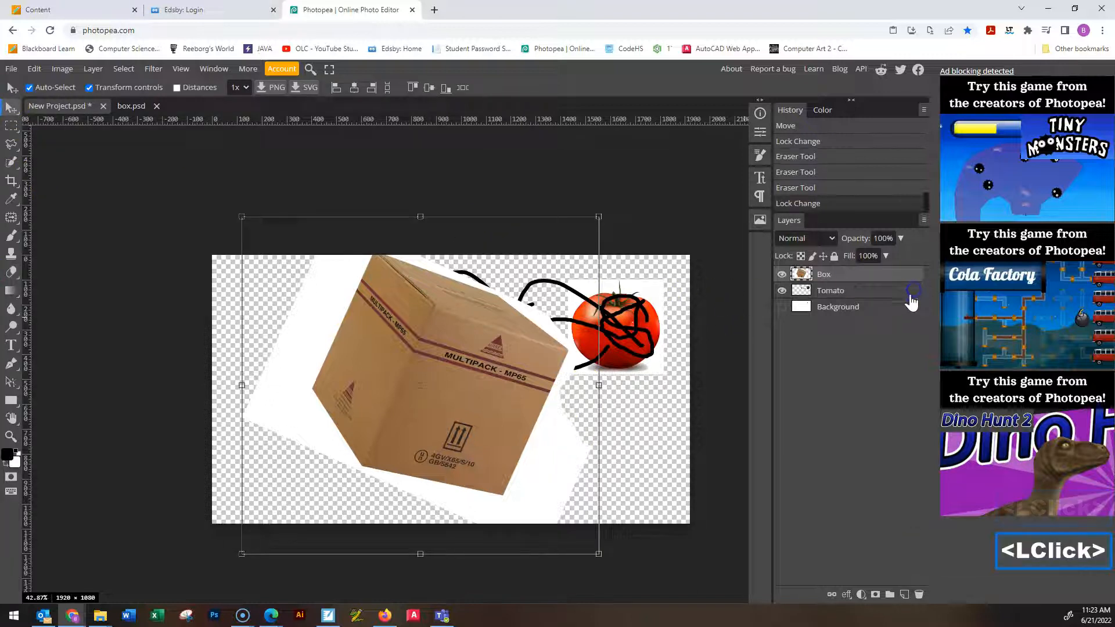
{"action": "left_click", "coordinate": [625, 360]}
{"action": "left_click_drag", "start_coordinate": [629, 336], "coordinate": [492, 364]}
{"action": "left_click", "coordinate": [652, 374]}
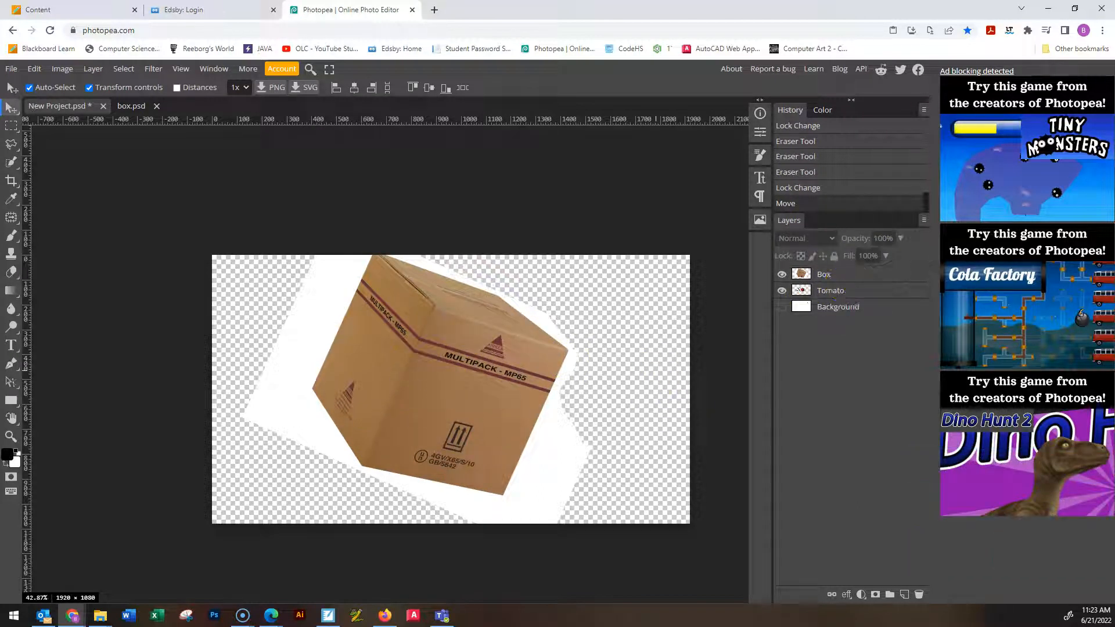
Erase a rounded opening in the front of the Box layer to expose the tomato behind it
{"action": "left_click", "coordinate": [835, 274]}
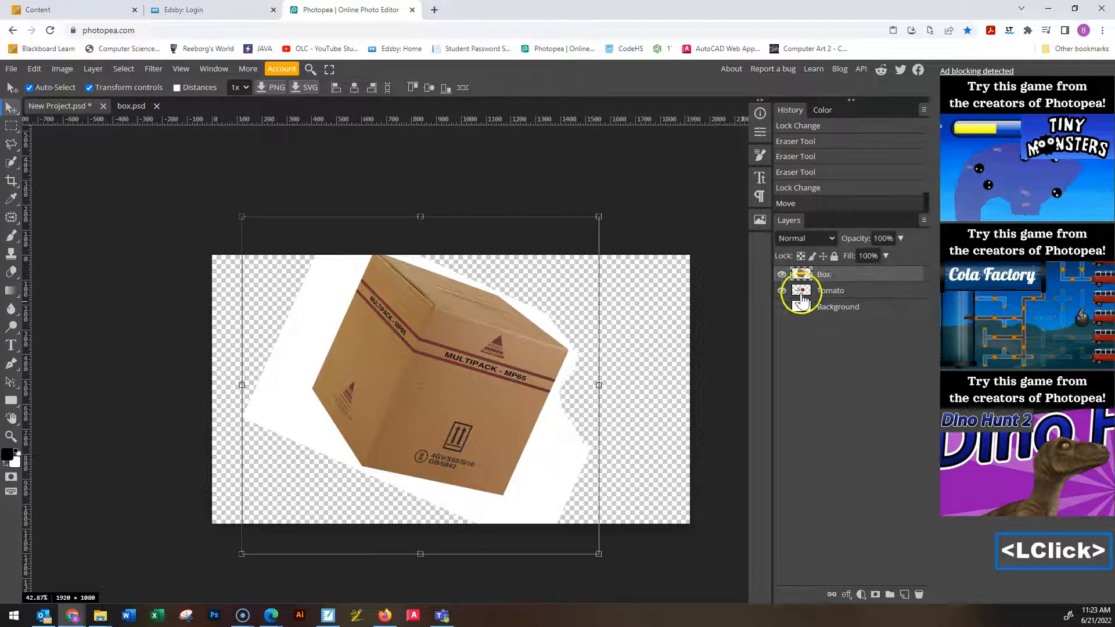
{"action": "left_click", "coordinate": [11, 271]}
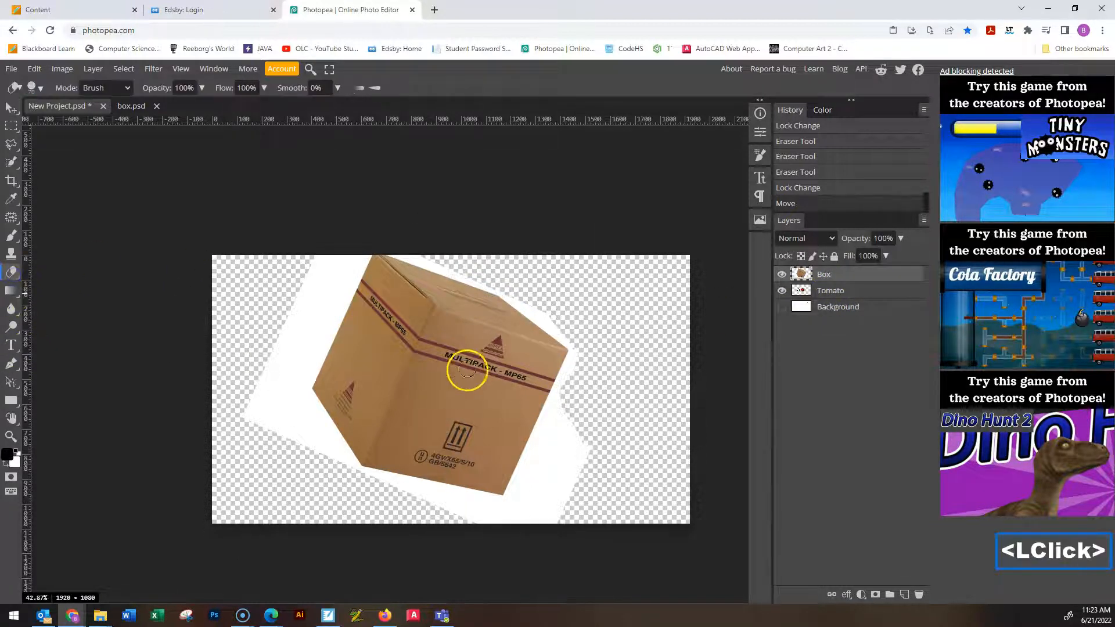
{"action": "mouse_move", "coordinate": [464, 365]}
{"action": "left_mouse_down"}
{"action": "mouse_move", "coordinate": [472, 391]}
{"action": "mouse_move", "coordinate": [443, 381]}
{"action": "mouse_move", "coordinate": [457, 391]}
{"action": "mouse_move", "coordinate": [448, 372]}
{"action": "mouse_move", "coordinate": [456, 352]}
{"action": "mouse_move", "coordinate": [501, 377]}
{"action": "mouse_move", "coordinate": [459, 409]}
{"action": "mouse_move", "coordinate": [498, 398]}
{"action": "mouse_move", "coordinate": [487, 357]}
{"action": "mouse_move", "coordinate": [426, 353]}
{"action": "mouse_move", "coordinate": [479, 340]}
{"action": "mouse_move", "coordinate": [509, 357]}
{"action": "mouse_move", "coordinate": [512, 403]}
{"action": "mouse_move", "coordinate": [444, 410]}
{"action": "left_mouse_up"}
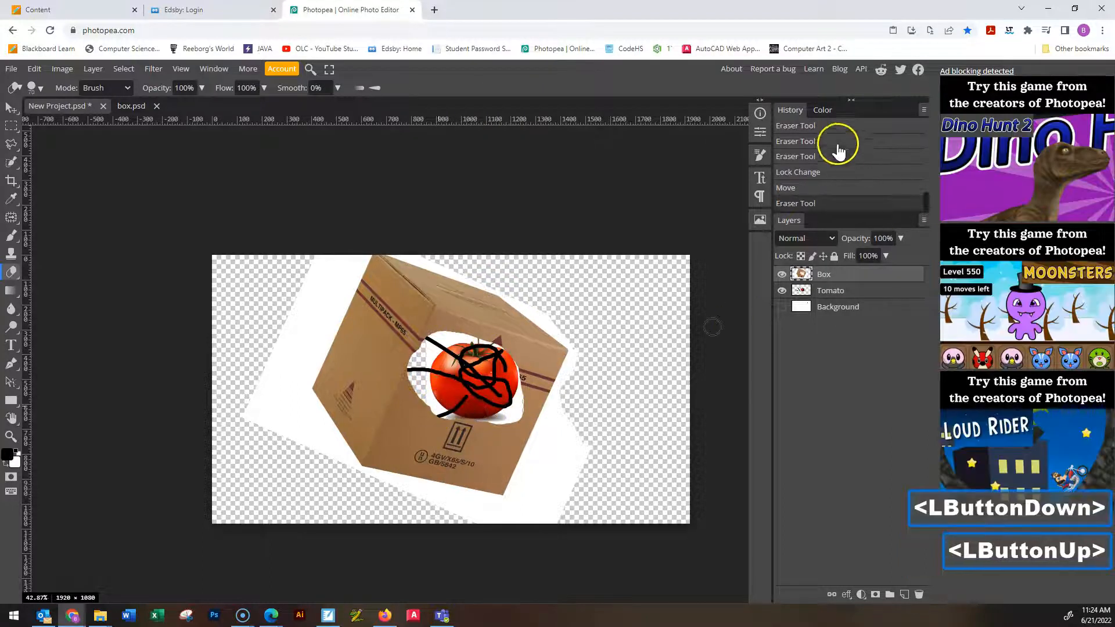
{"action": "mouse_move", "coordinate": [495, 368]}
{"action": "left_mouse_down"}
{"action": "mouse_move", "coordinate": [475, 392]}
{"action": "mouse_move", "coordinate": [462, 363]}
{"action": "left_mouse_up"}
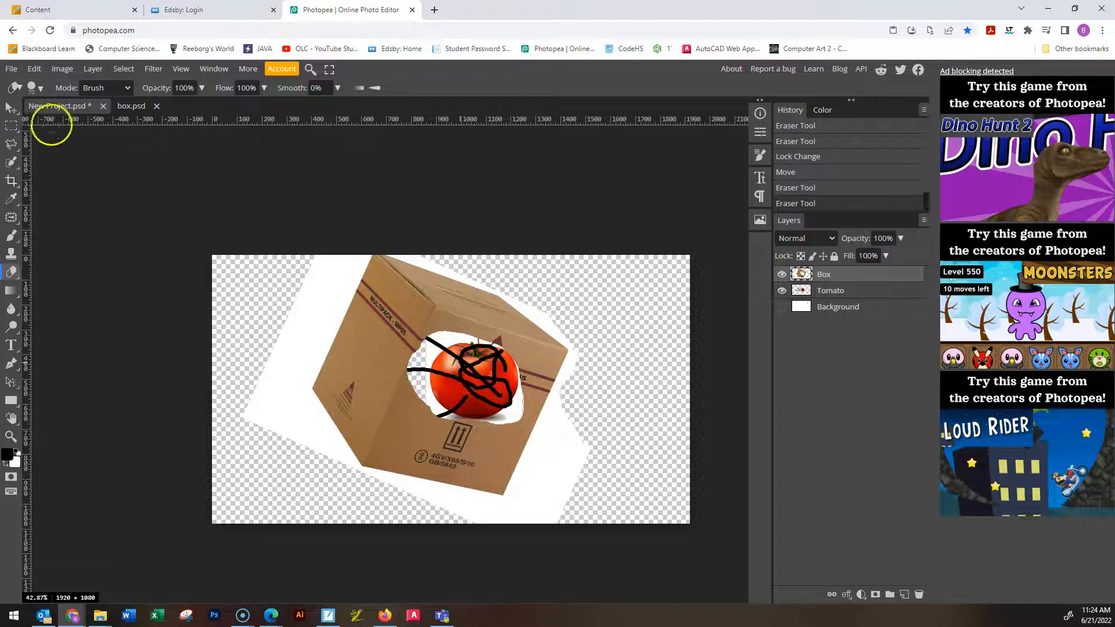
Move the box around over the tomato, finishing with its erased opening framing the whole tomato
{"action": "left_click", "coordinate": [11, 109]}
{"action": "left_click_drag", "start_coordinate": [396, 331], "coordinate": [433, 334]}
{"action": "left_click", "coordinate": [668, 362]}
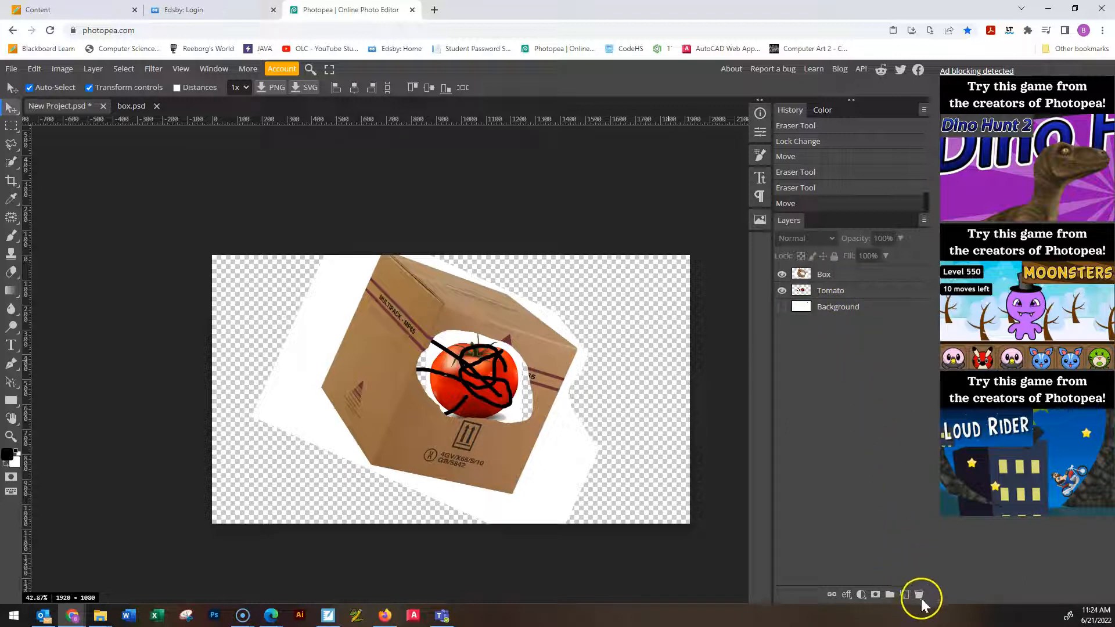
{"action": "left_click_drag", "start_coordinate": [379, 301], "coordinate": [366, 328]}
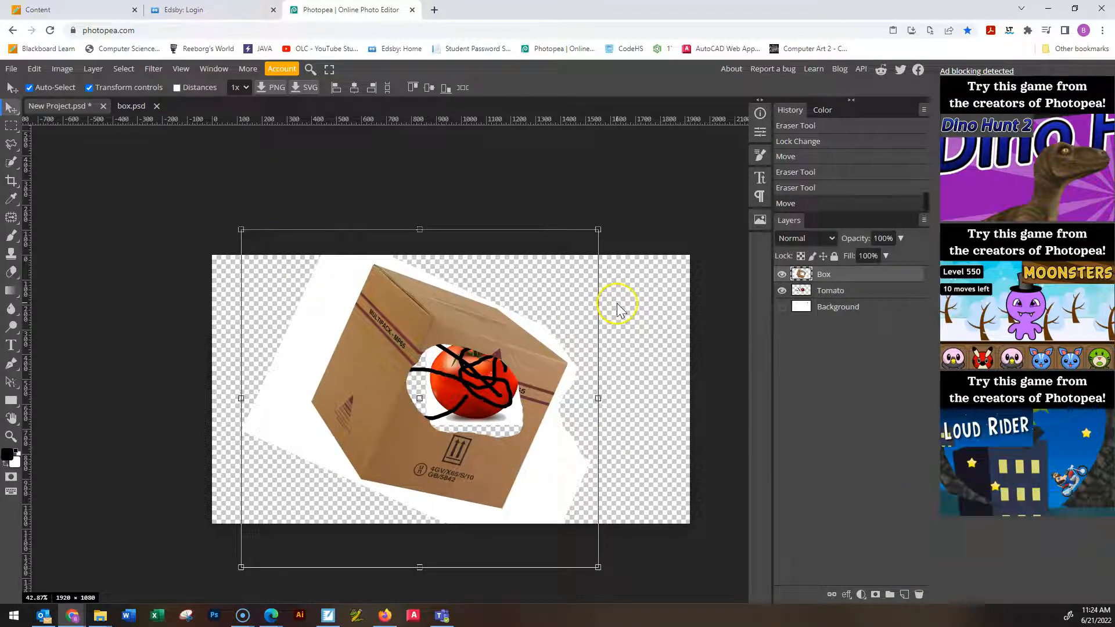
{"action": "left_click_drag", "start_coordinate": [406, 336], "coordinate": [478, 323]}
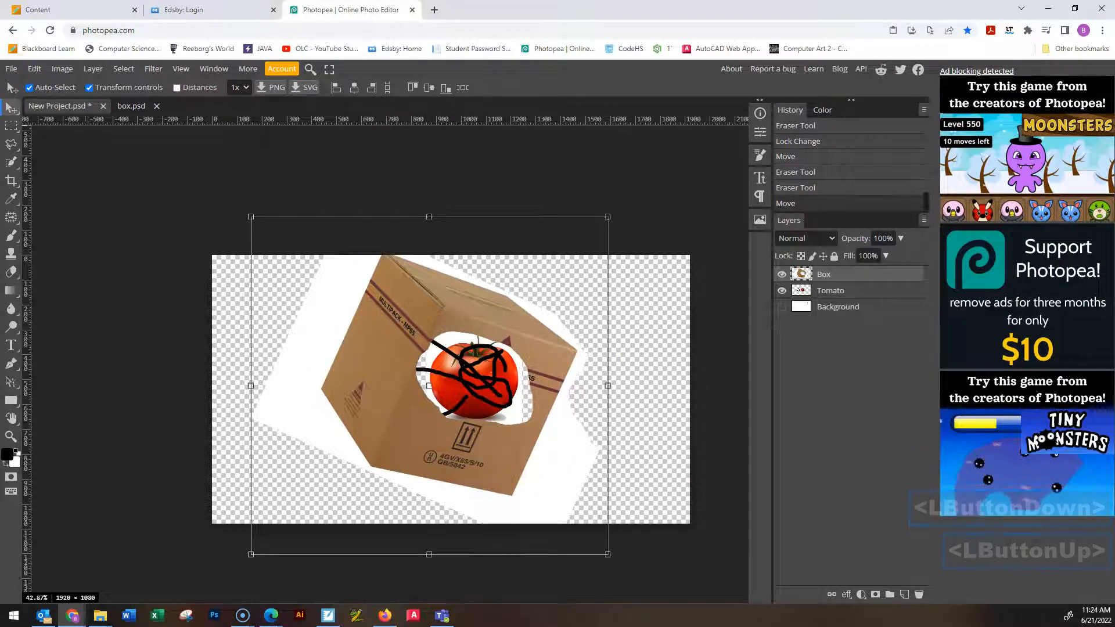
Try saving the project as New Project.psd with the PSD file type, and cancel the save
{"action": "left_click", "coordinate": [16, 70]}
{"action": "left_click", "coordinate": [64, 229]}
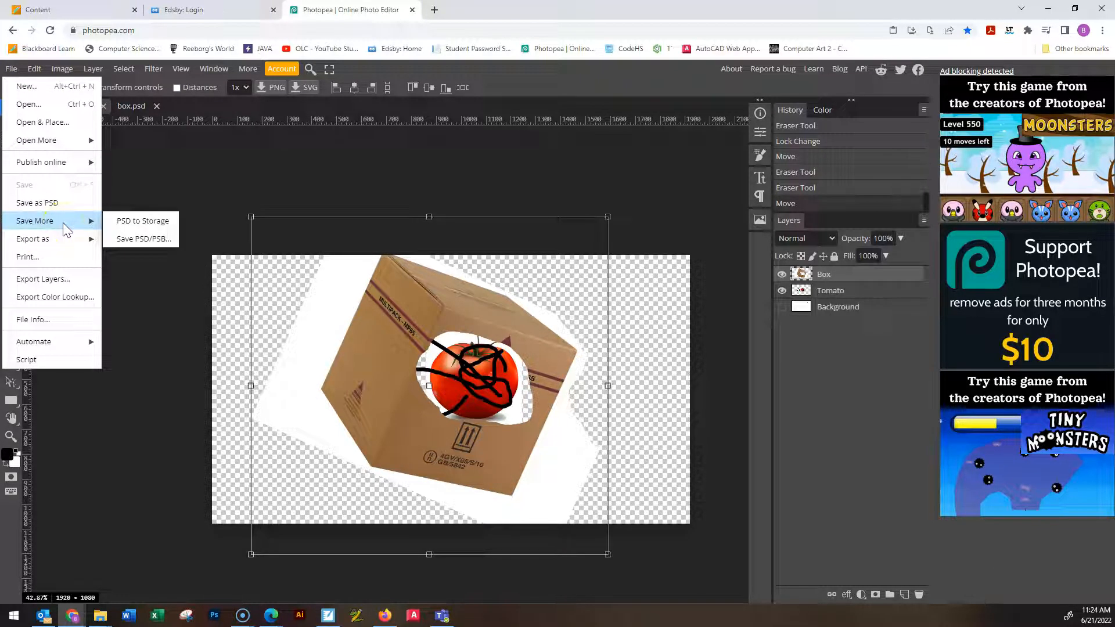
{"action": "left_click", "coordinate": [54, 208]}
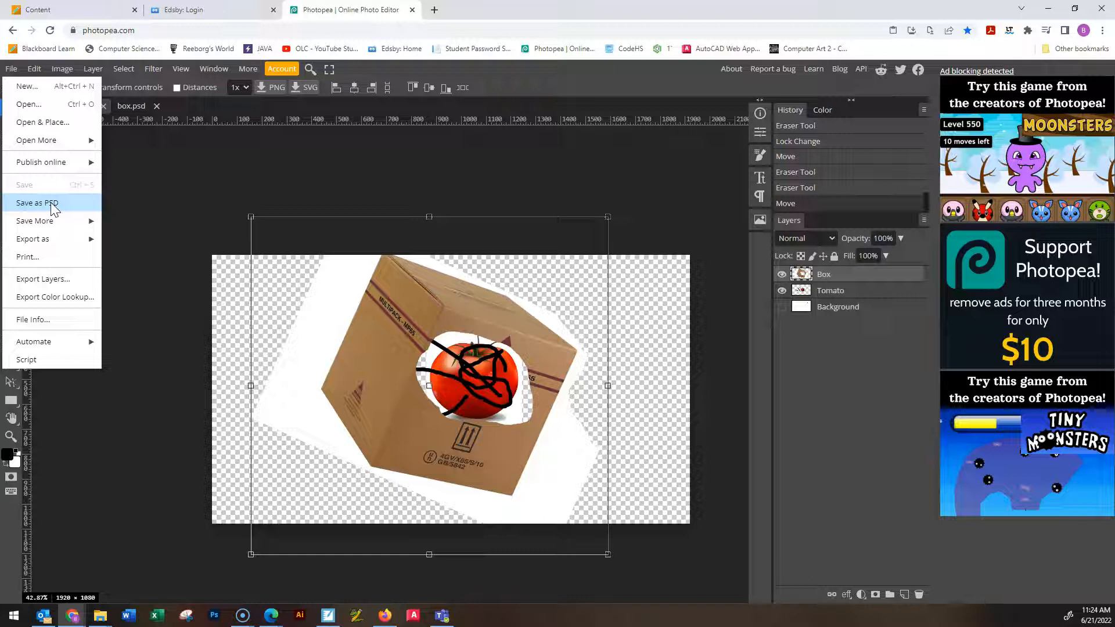
{"action": "left_click", "coordinate": [86, 191]}
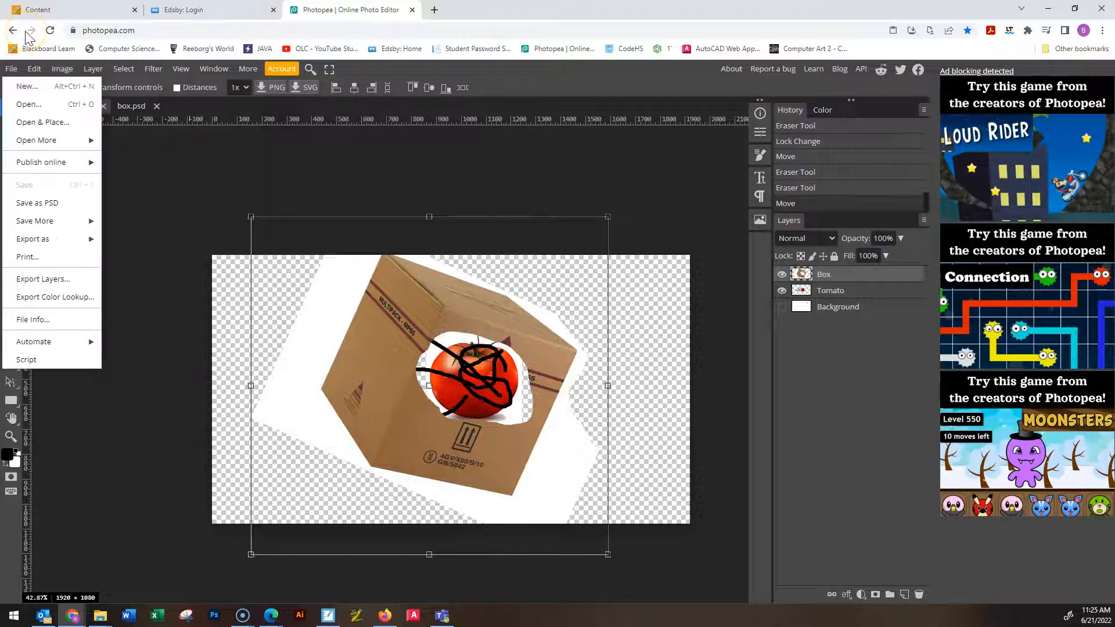
{"action": "left_click", "coordinate": [75, 202]}
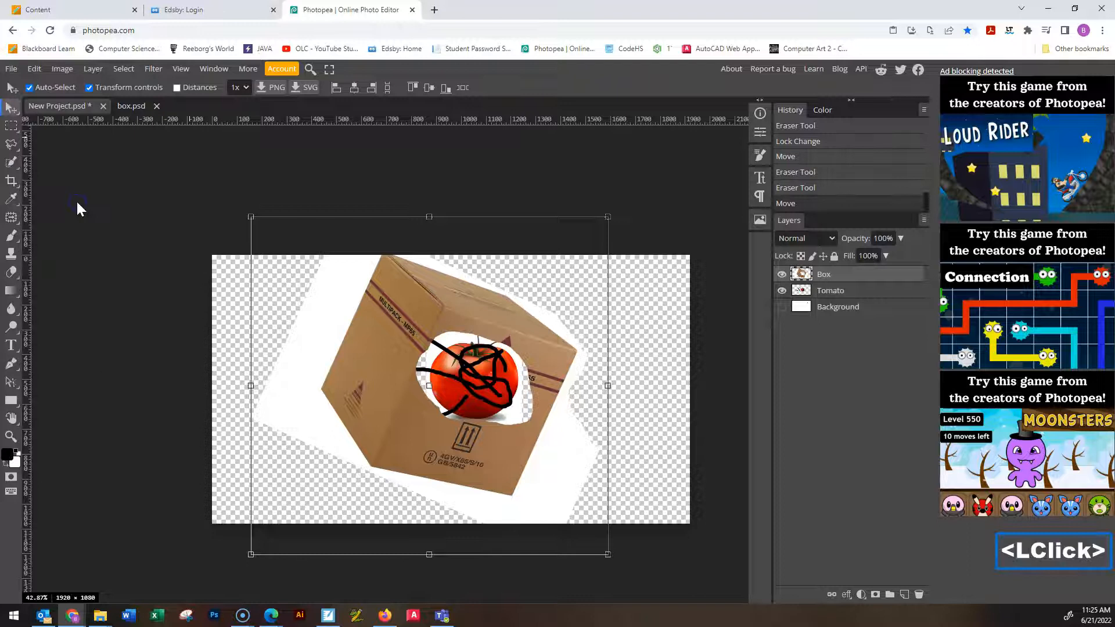
{"action": "left_click_drag", "start_coordinate": [519, 144], "coordinate": [440, 115]}
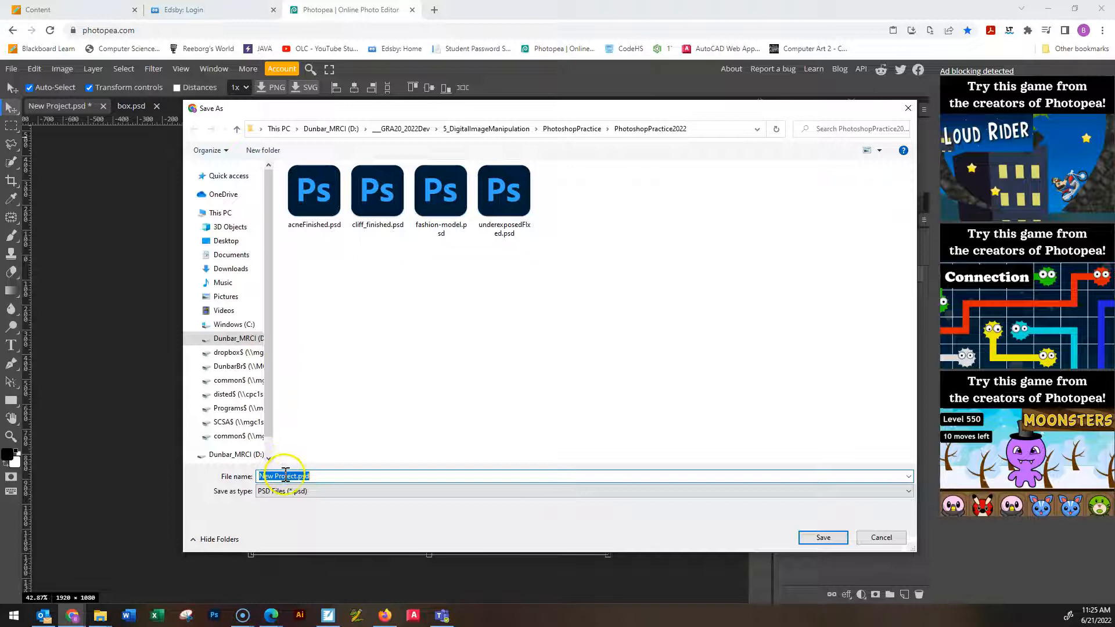
{"action": "left_click", "coordinate": [908, 491]}
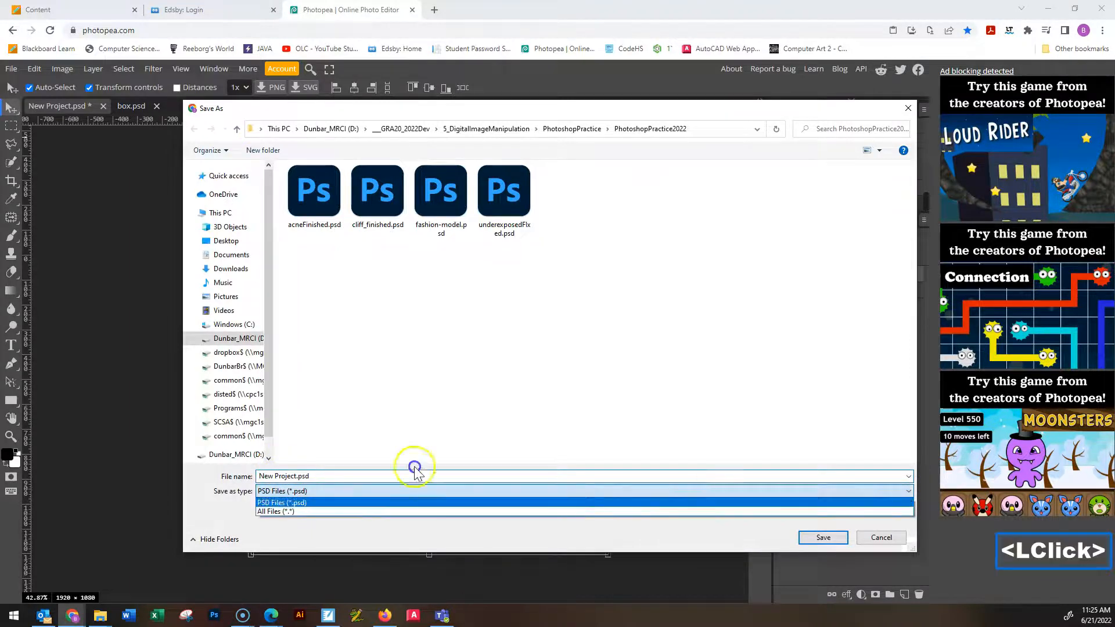
{"action": "left_click", "coordinate": [306, 503]}
{"action": "left_click", "coordinate": [841, 562]}
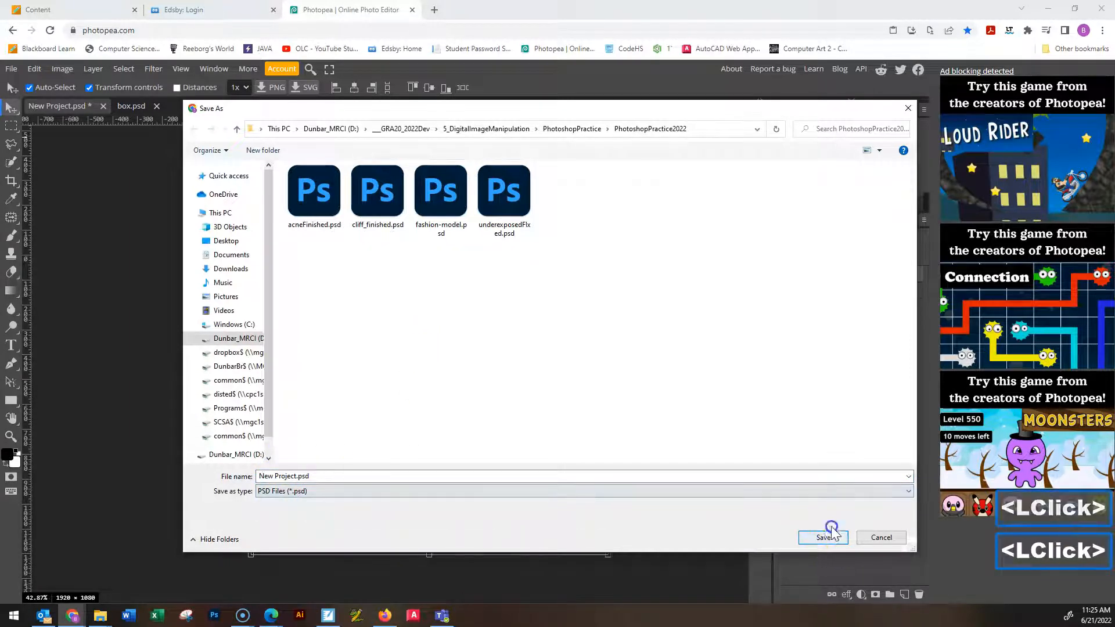
{"action": "left_click", "coordinate": [881, 538]}
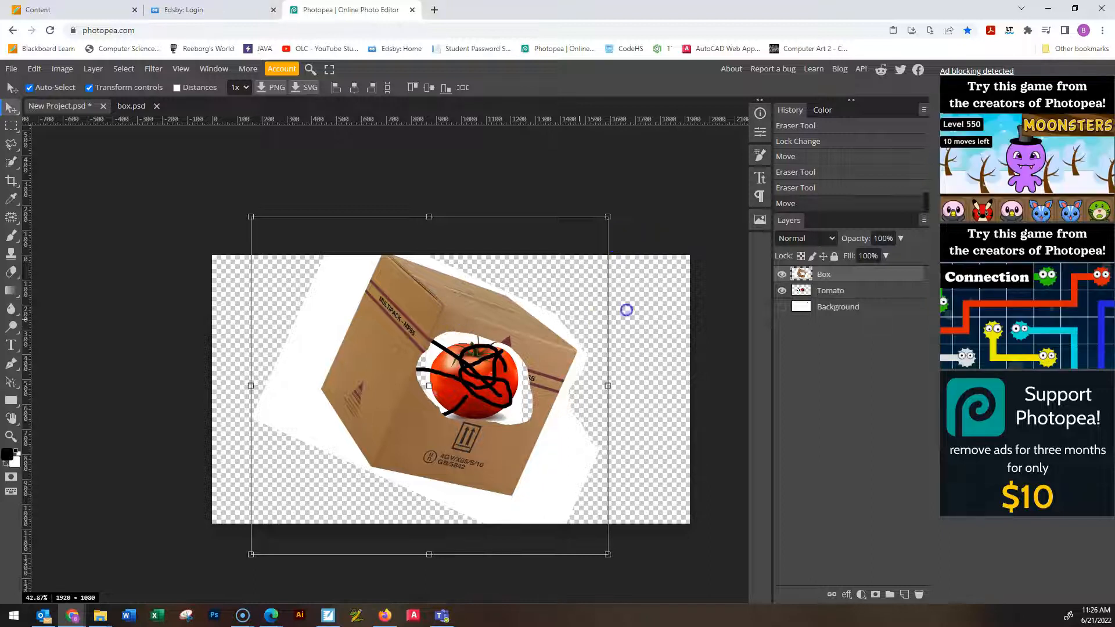
Examine the project's available export formats, automation options, editing commands and image colour modes
{"action": "left_click", "coordinate": [654, 278]}
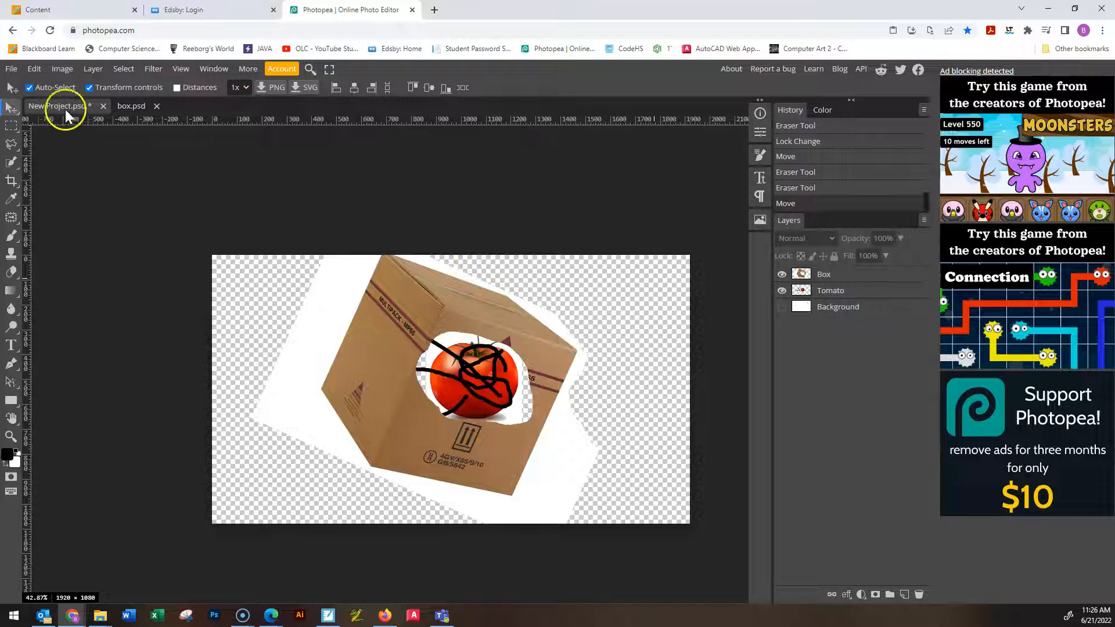
{"action": "left_click", "coordinate": [22, 67]}
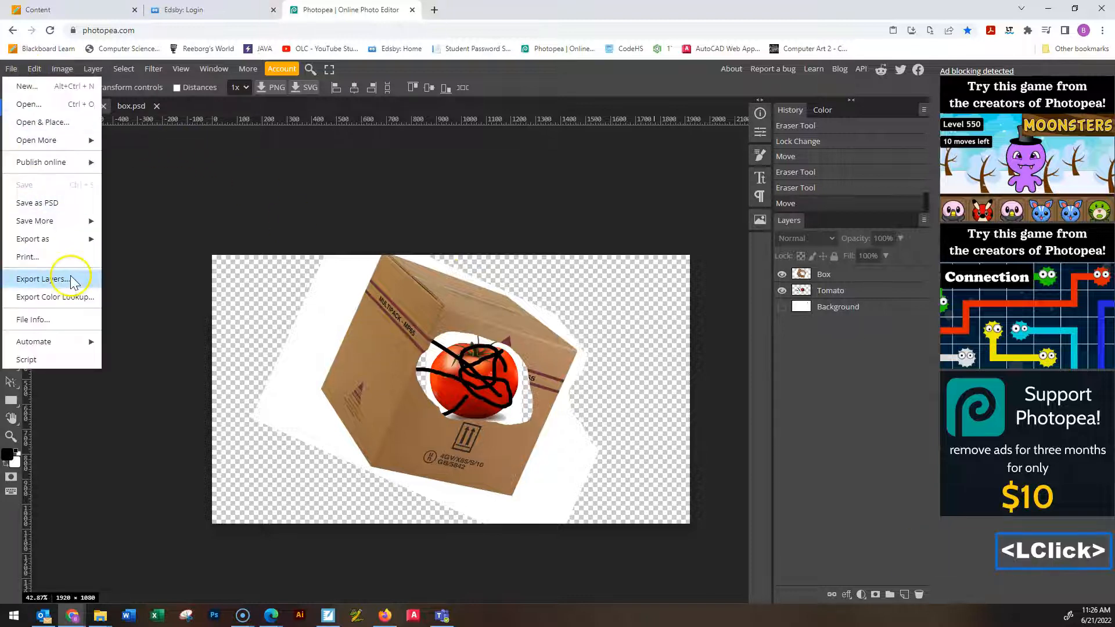
{"action": "mouse_move", "coordinate": [66, 244]}
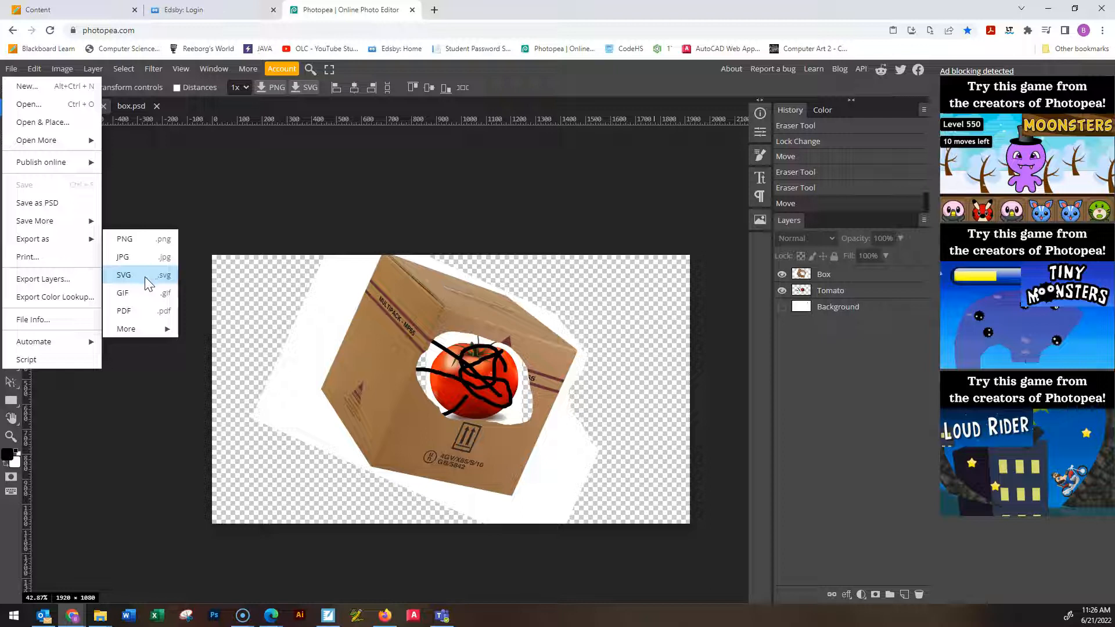
{"action": "left_click", "coordinate": [134, 297]}
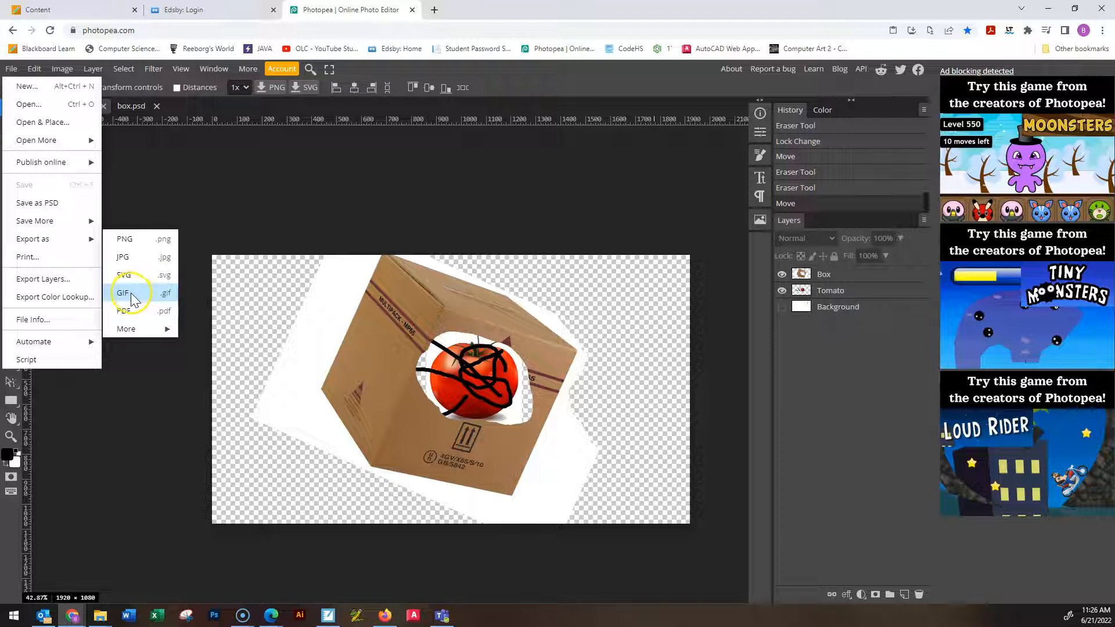
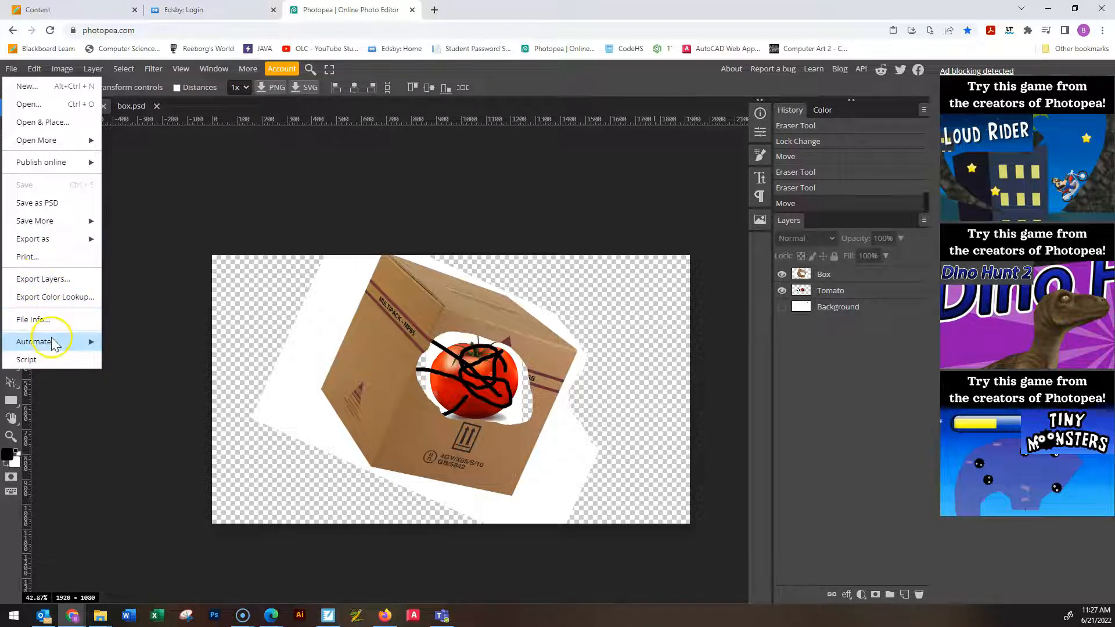
{"action": "mouse_move", "coordinate": [53, 343]}
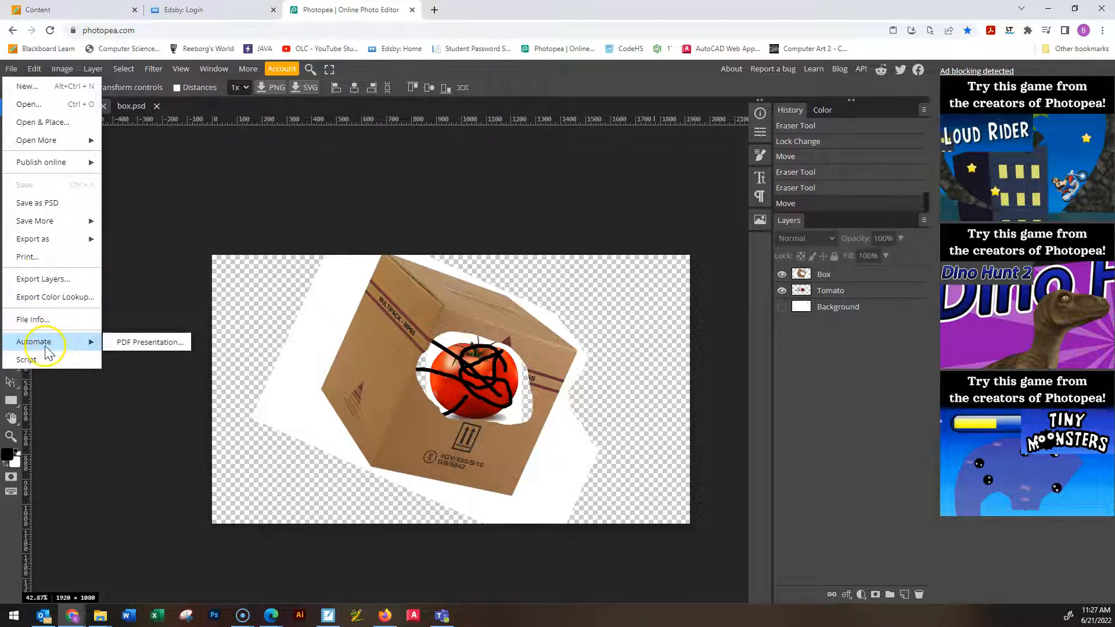
{"action": "mouse_move", "coordinate": [65, 71]}
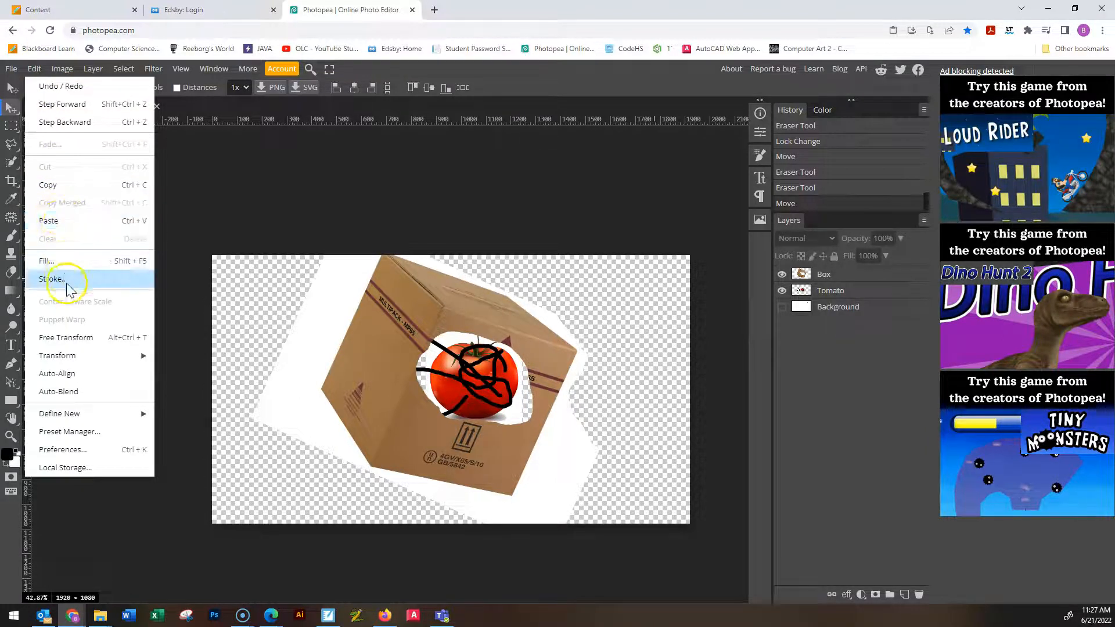
{"action": "mouse_move", "coordinate": [84, 355]}
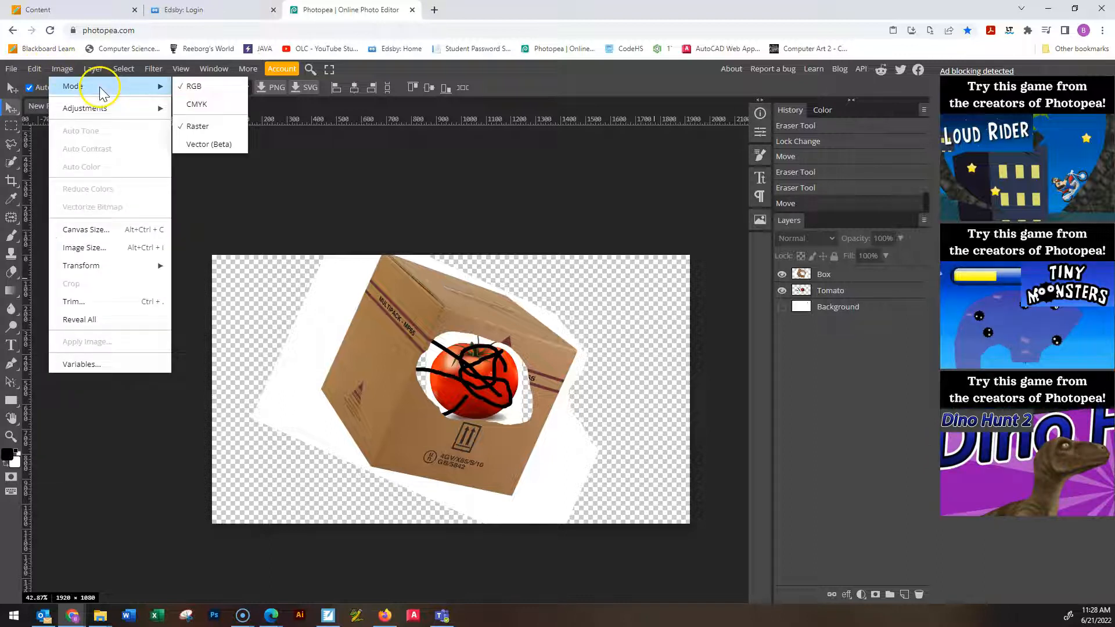
Examine the image adjustments, selection modifiers, ruler units, snapping targets, available panels and the language and theme options
{"action": "mouse_move", "coordinate": [140, 108]}
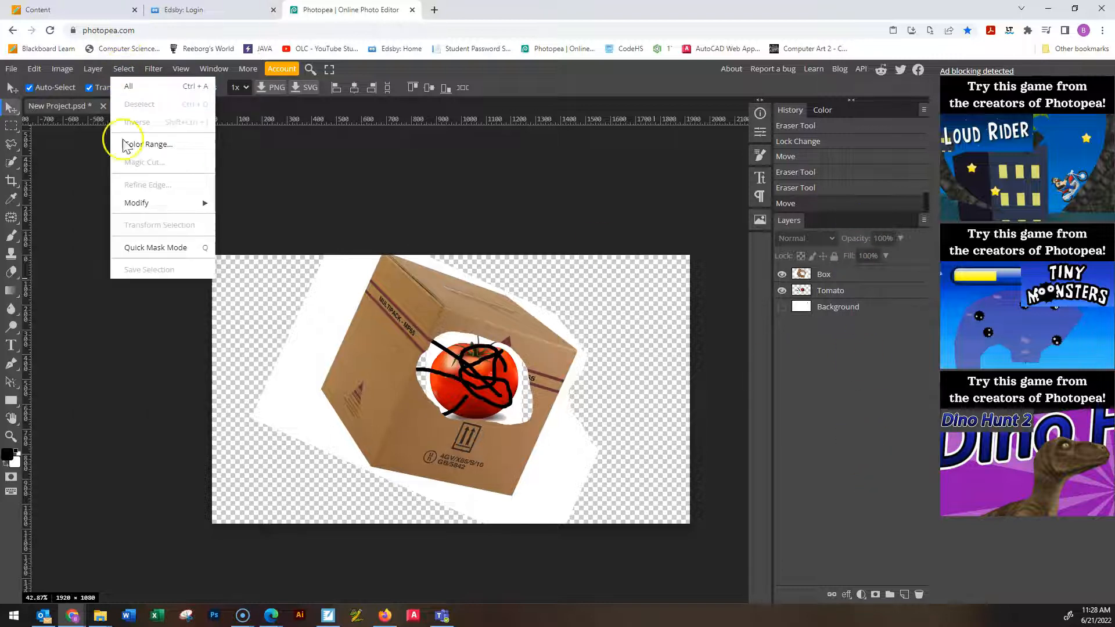
{"action": "mouse_move", "coordinate": [151, 204]}
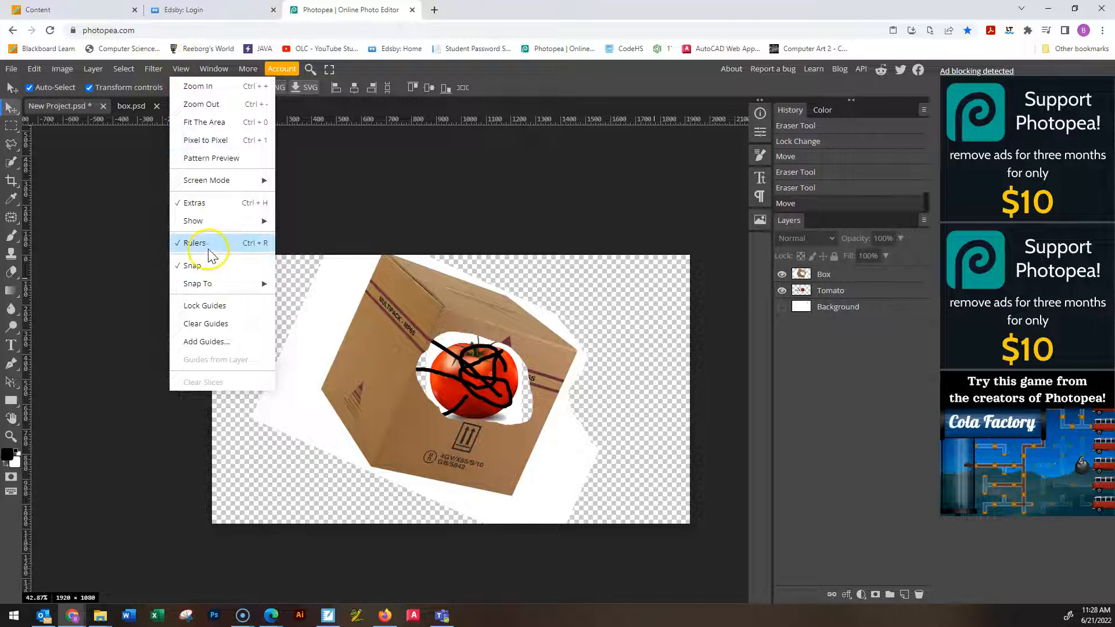
{"action": "right_click", "coordinate": [427, 121]}
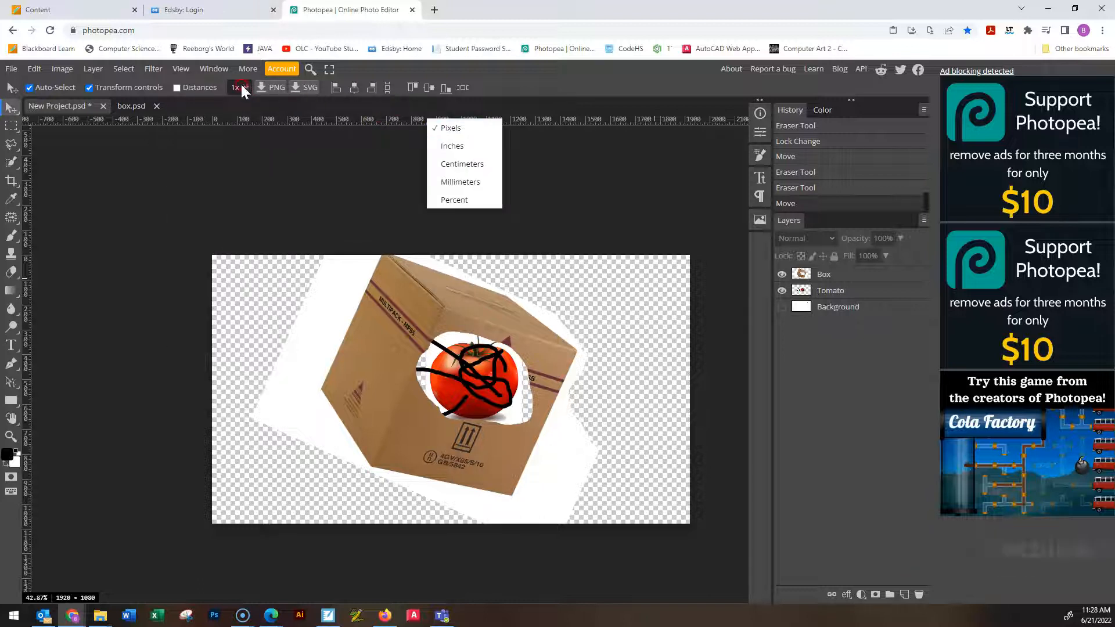
{"action": "left_click", "coordinate": [181, 69]}
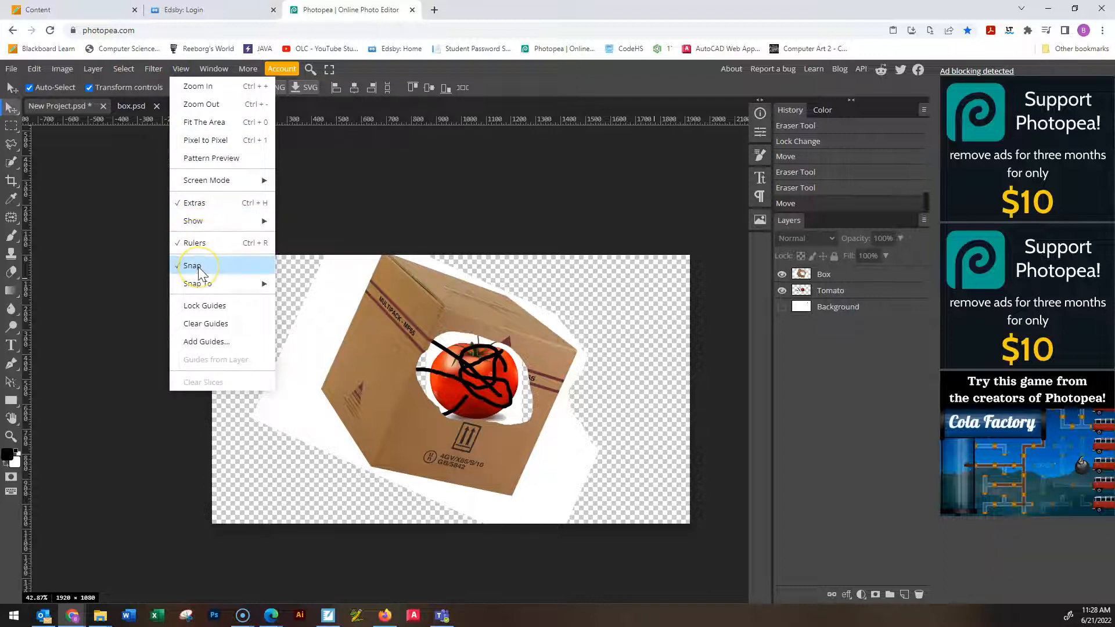
{"action": "mouse_move", "coordinate": [236, 284]}
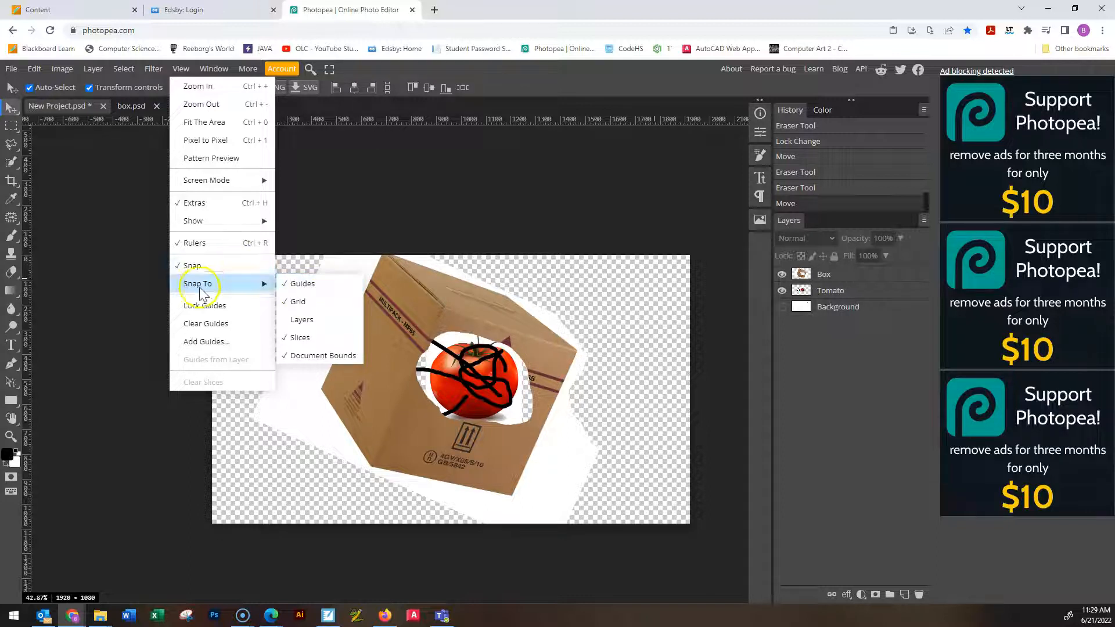
{"action": "left_click", "coordinate": [219, 71]}
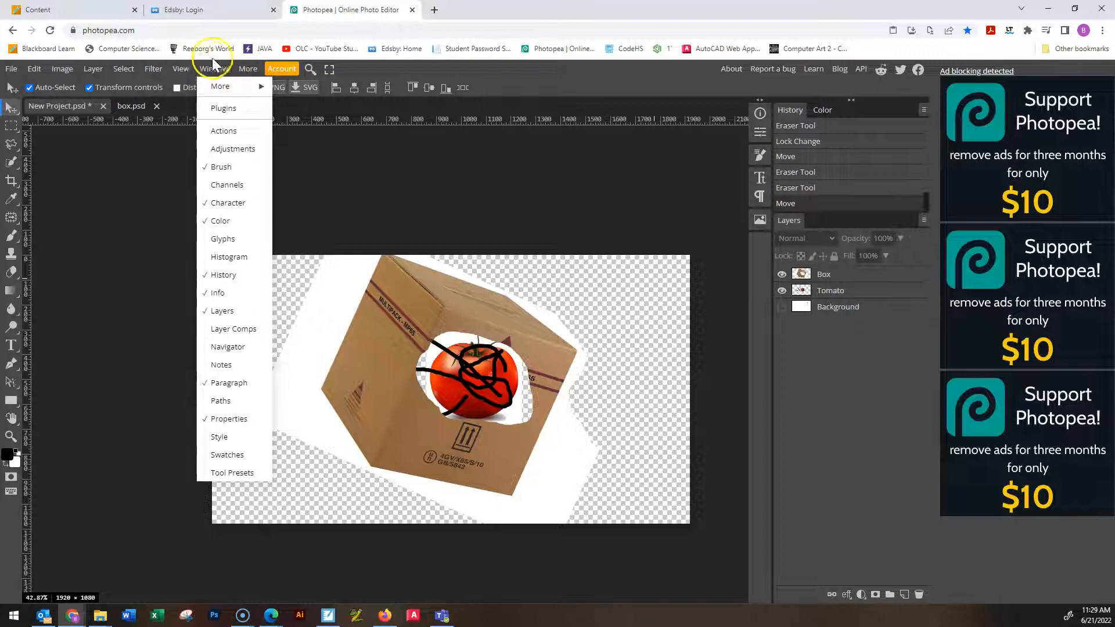
{"action": "mouse_move", "coordinate": [245, 70]}
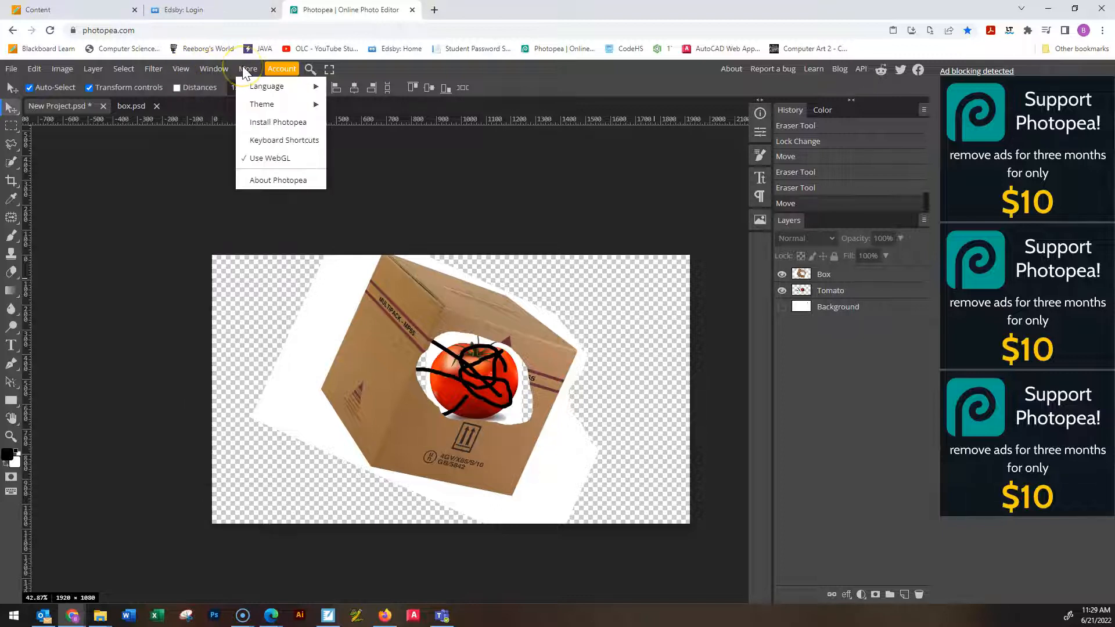
{"action": "left_click", "coordinate": [530, 72]}
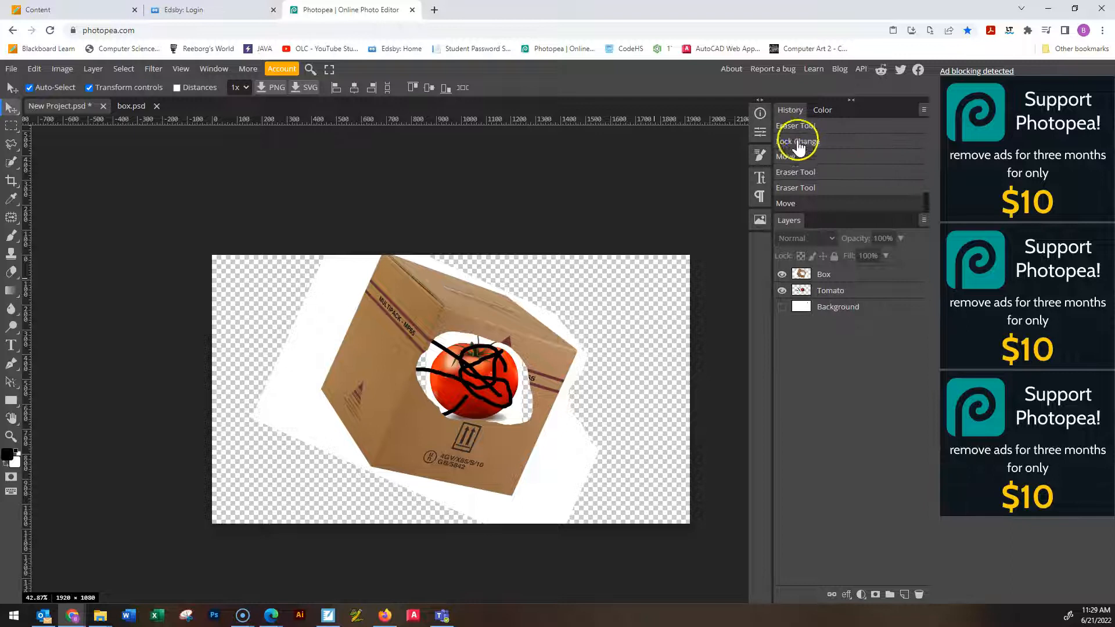
Try dark red, yellow-green and green shades as the foreground colour, finishing with a medium green, and return to the edit history
{"action": "left_click", "coordinate": [830, 111]}
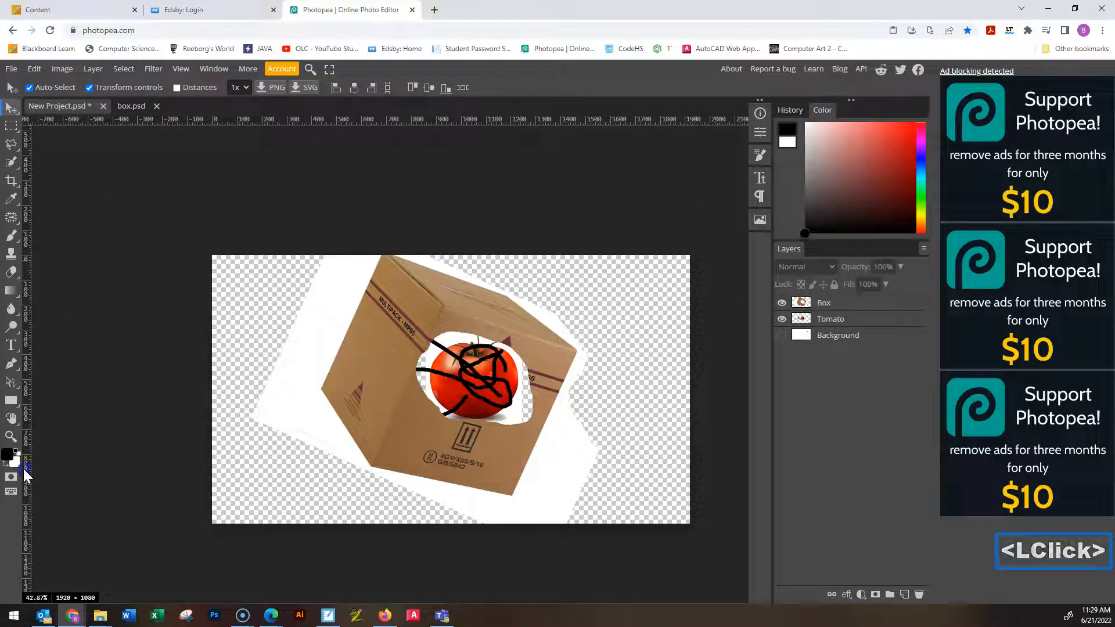
{"action": "left_click_drag", "start_coordinate": [886, 166], "coordinate": [884, 184]}
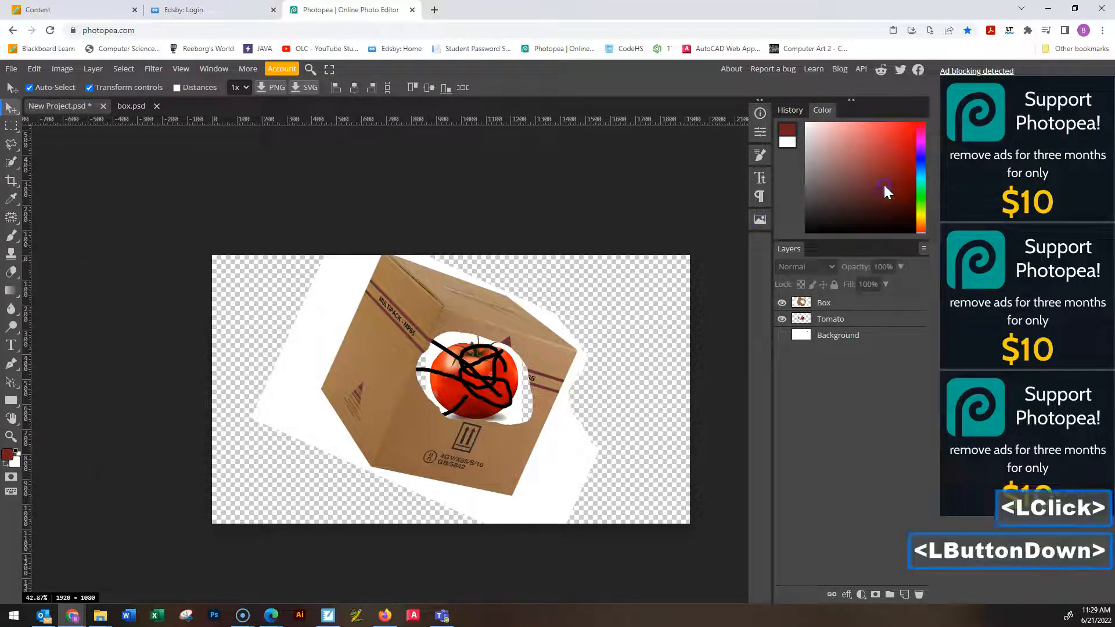
{"action": "left_click", "coordinate": [921, 198]}
{"action": "left_click_drag", "start_coordinate": [853, 150], "coordinate": [835, 186]}
{"action": "left_click_drag", "start_coordinate": [925, 177], "coordinate": [918, 210]}
{"action": "left_click", "coordinate": [860, 156]}
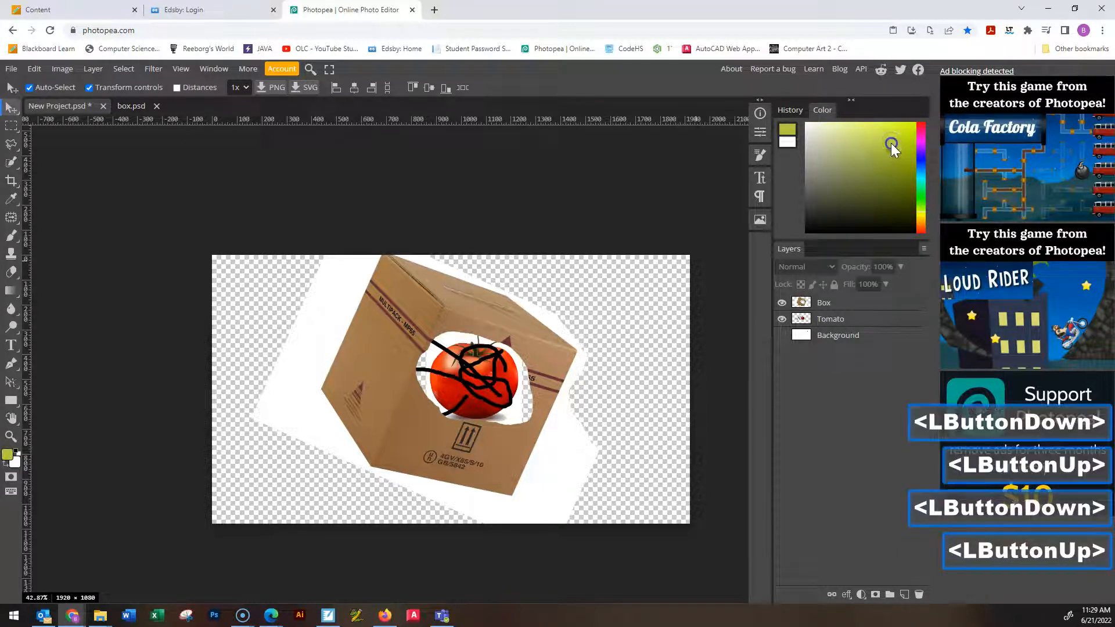
{"action": "left_click", "coordinate": [922, 194]}
{"action": "left_click", "coordinate": [887, 160]}
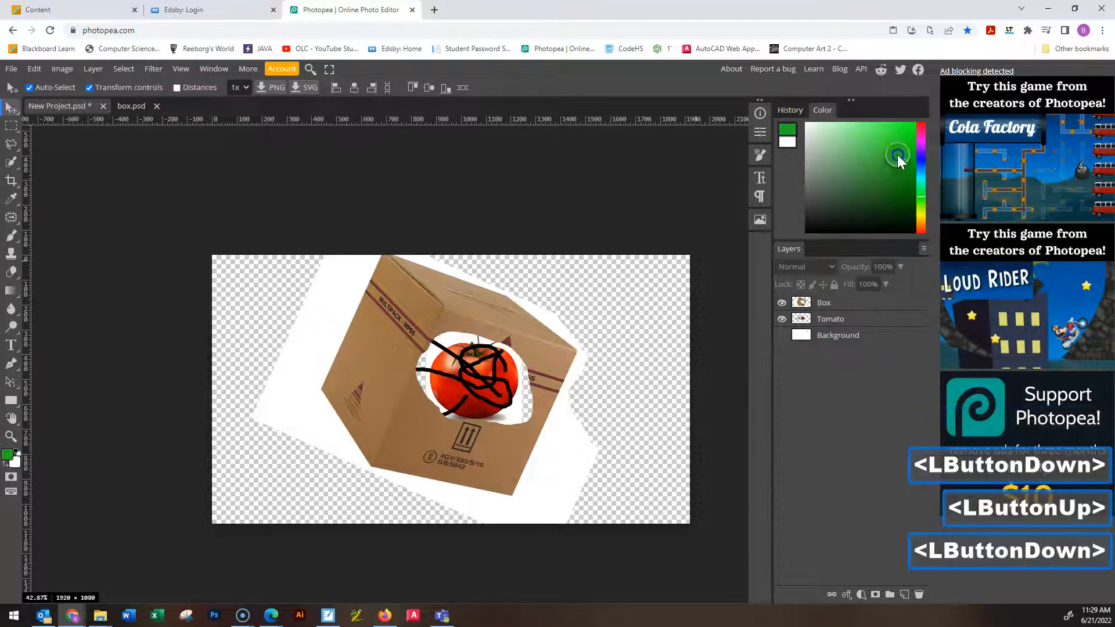
{"action": "double_click", "coordinate": [863, 159]}
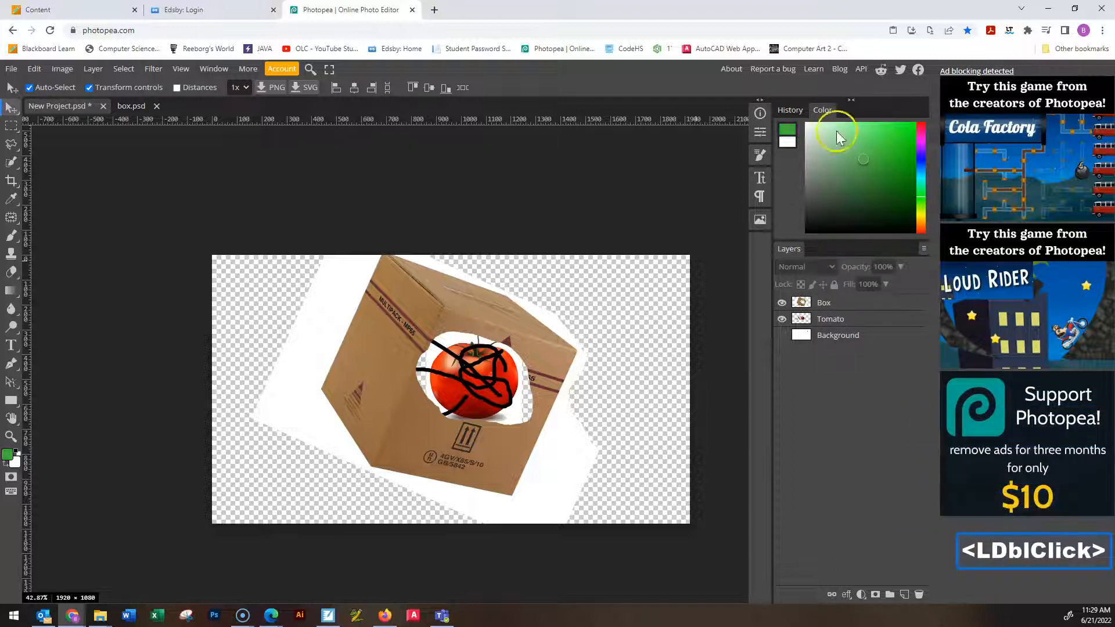
{"action": "left_click", "coordinate": [791, 111]}
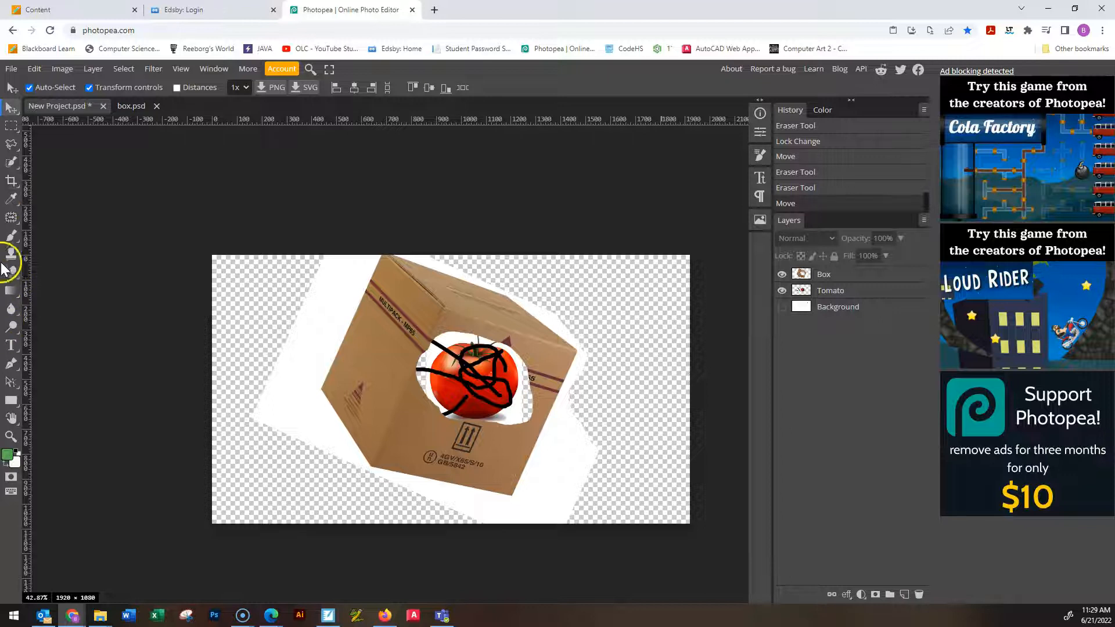
Compare the settings offered by the Brush, Lasso, Quick Selection, Clone Stamp and Type tools
{"action": "left_click", "coordinate": [11, 235]}
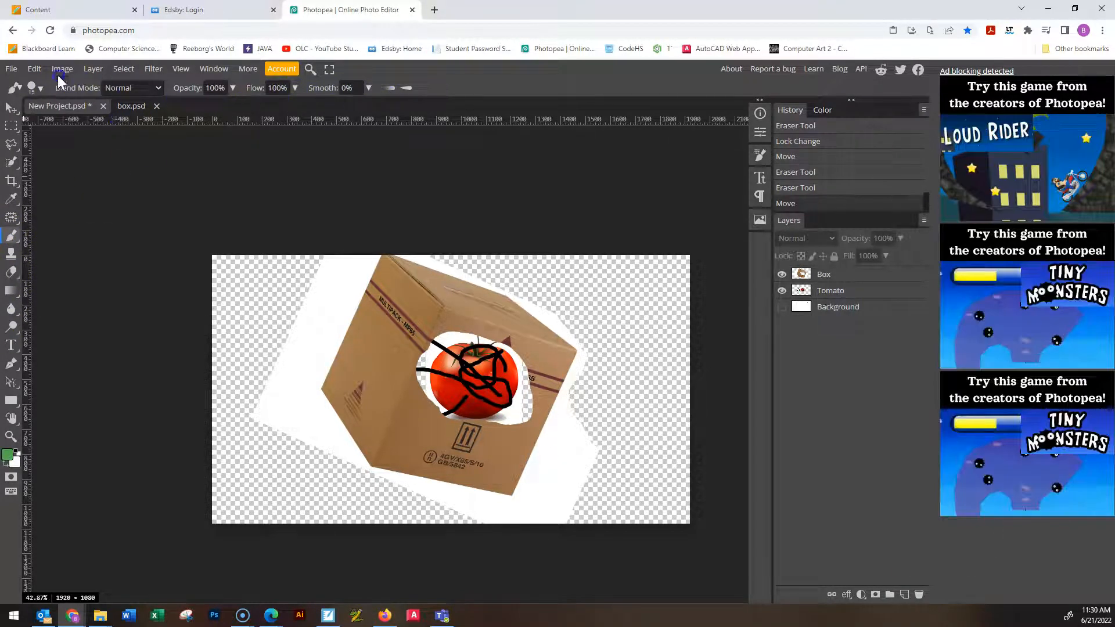
{"action": "left_click", "coordinate": [11, 144]}
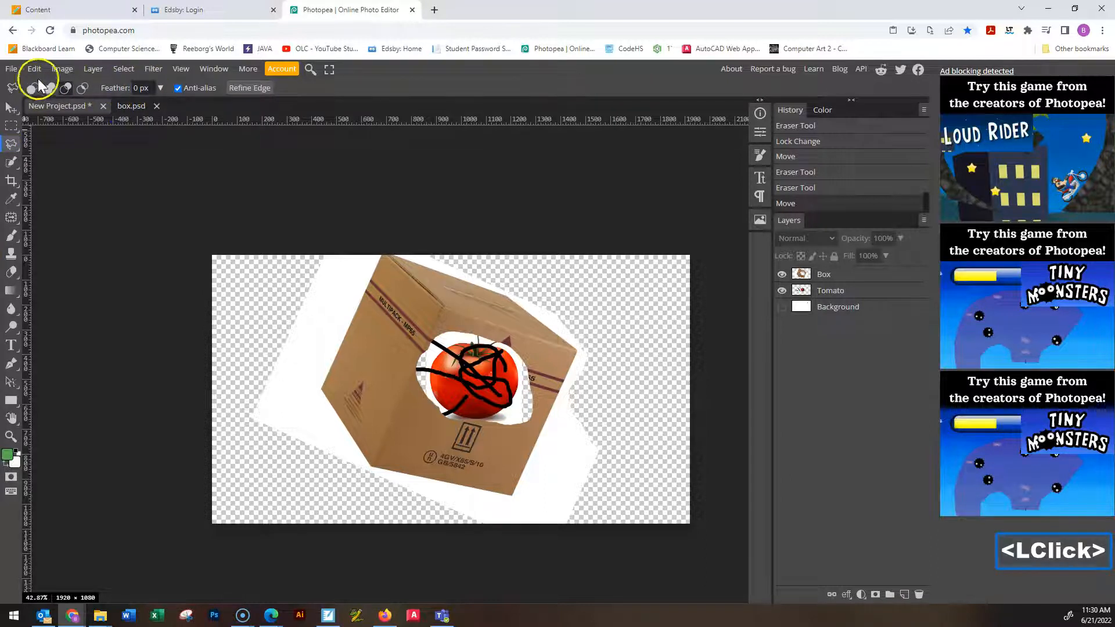
{"action": "left_click", "coordinate": [12, 163]}
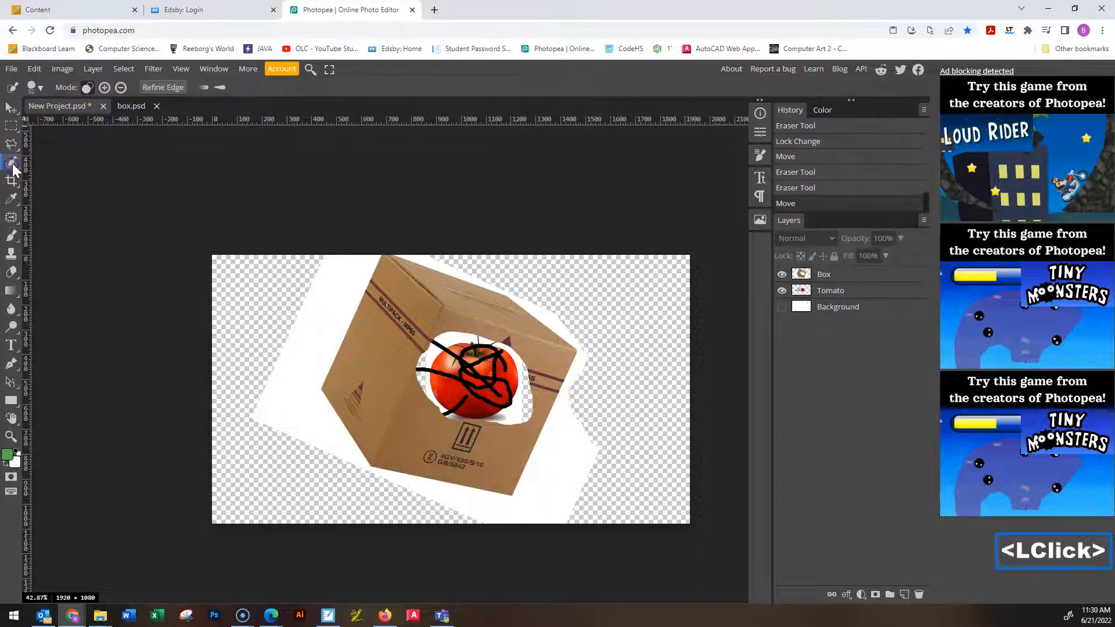
{"action": "left_click", "coordinate": [11, 236]}
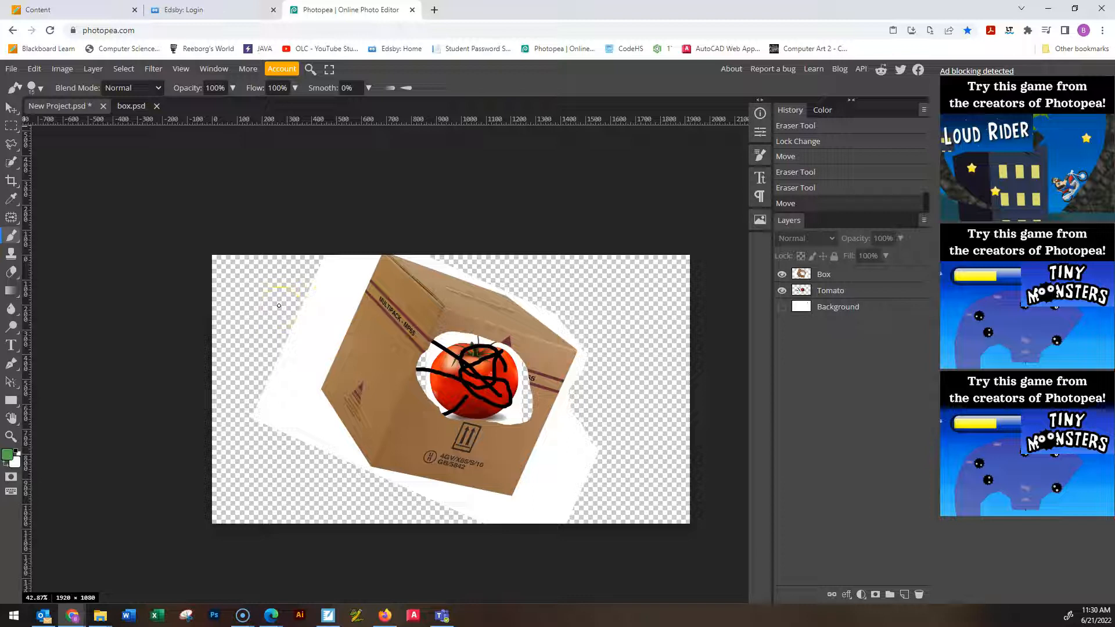
{"action": "left_click", "coordinate": [11, 255]}
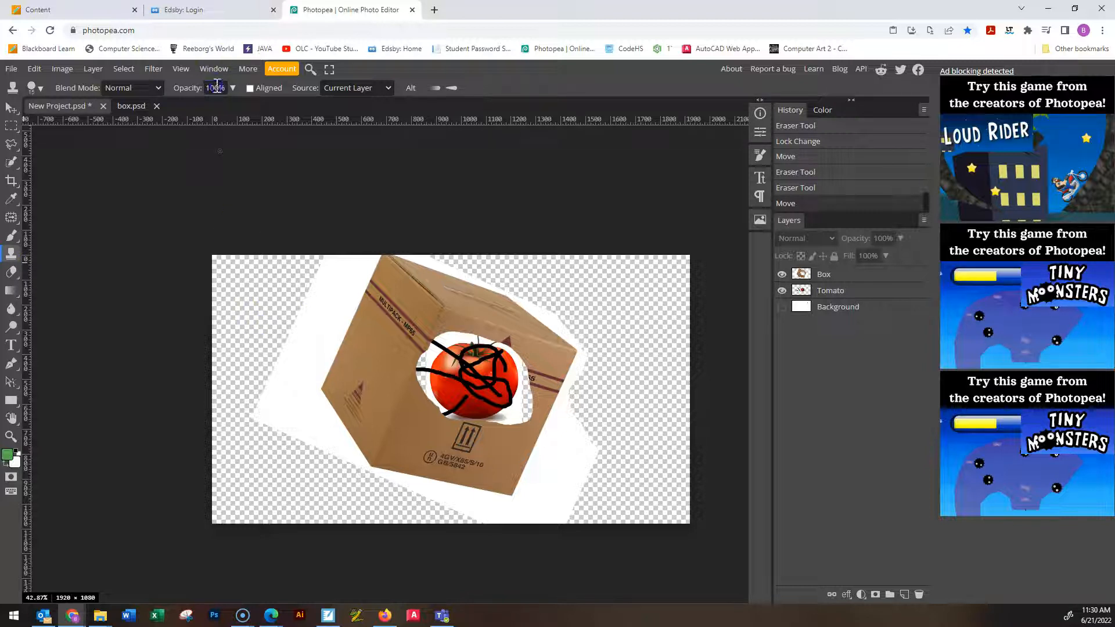
{"action": "left_click", "coordinate": [11, 349]}
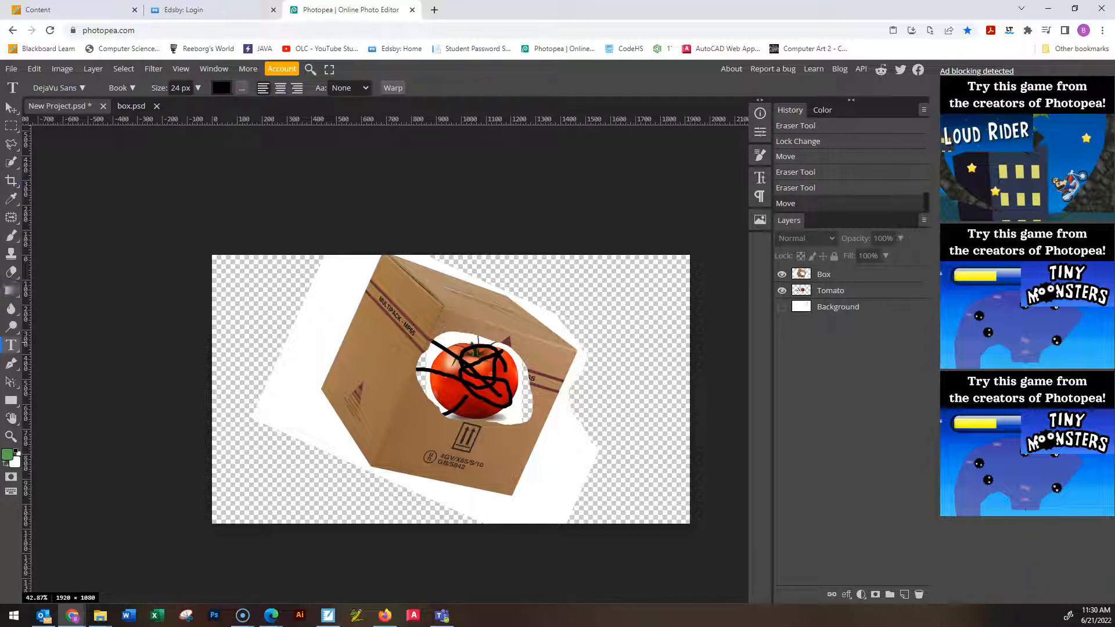
Set the Eraser's opacity to 17% and make the Box layer active for erasing
{"action": "left_click", "coordinate": [11, 272]}
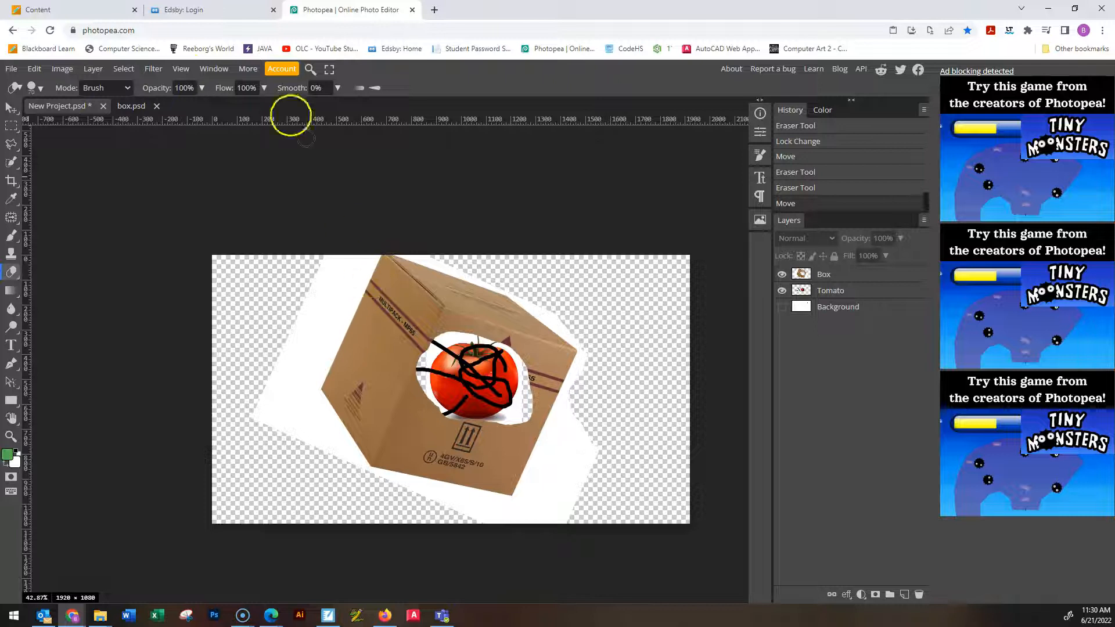
{"action": "left_click", "coordinate": [202, 88]}
{"action": "left_click_drag", "start_coordinate": [199, 106], "coordinate": [153, 106]}
{"action": "left_click", "coordinate": [813, 274]}
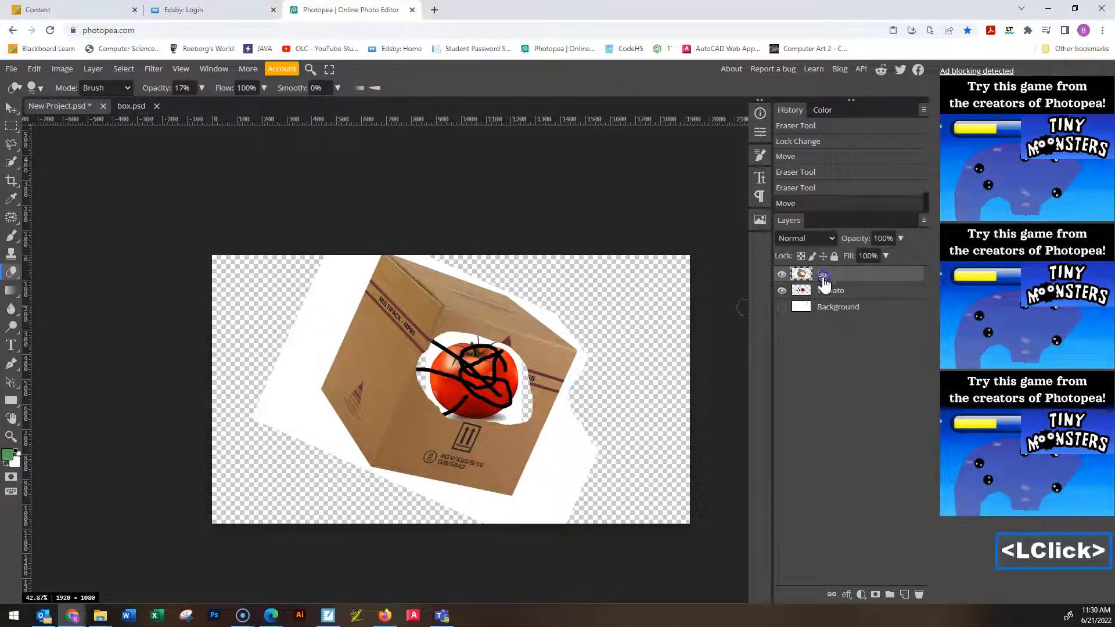
Repeatedly enlarge and shrink the eraser brush, finishing with a large tip slightly smaller than the tomato
{"action": "key", "text": "bracketright"}
{"action": "key", "text": "bracketright"}
{"action": "key", "text": "bracketright"}
{"action": "key", "text": "bracketright"}
{"action": "key", "text": "bracketright"}
{"action": "key", "text": "bracketright"}
{"action": "key", "text": "bracketright"}
{"action": "key", "text": "bracketright"}
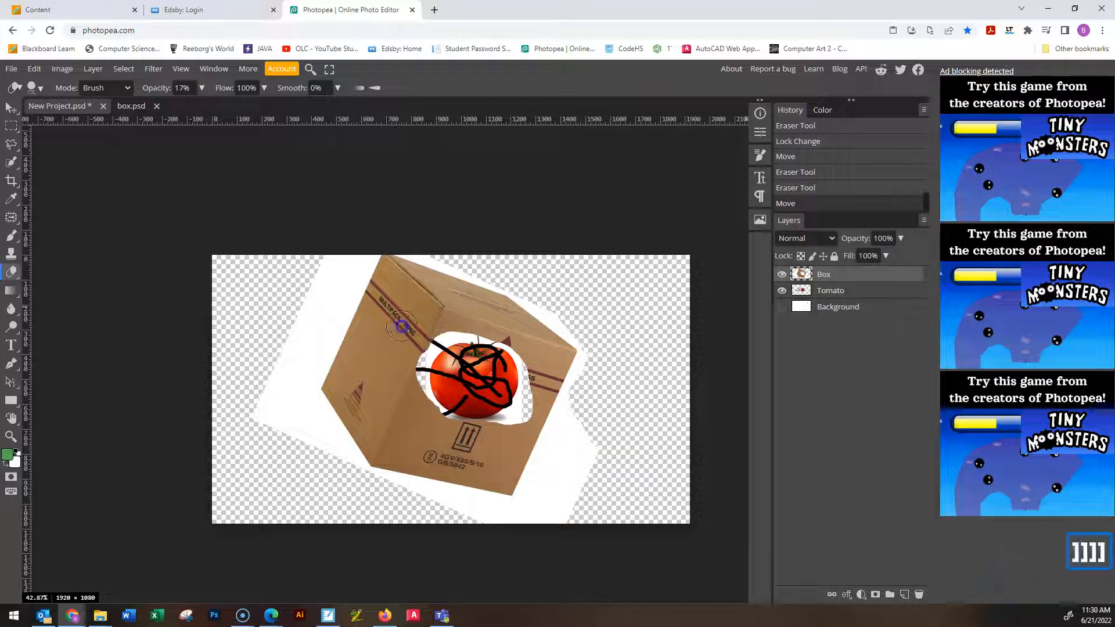
{"action": "key", "text": "bracketright"}
{"action": "key", "text": "bracketright"}
{"action": "key", "text": "bracketright"}
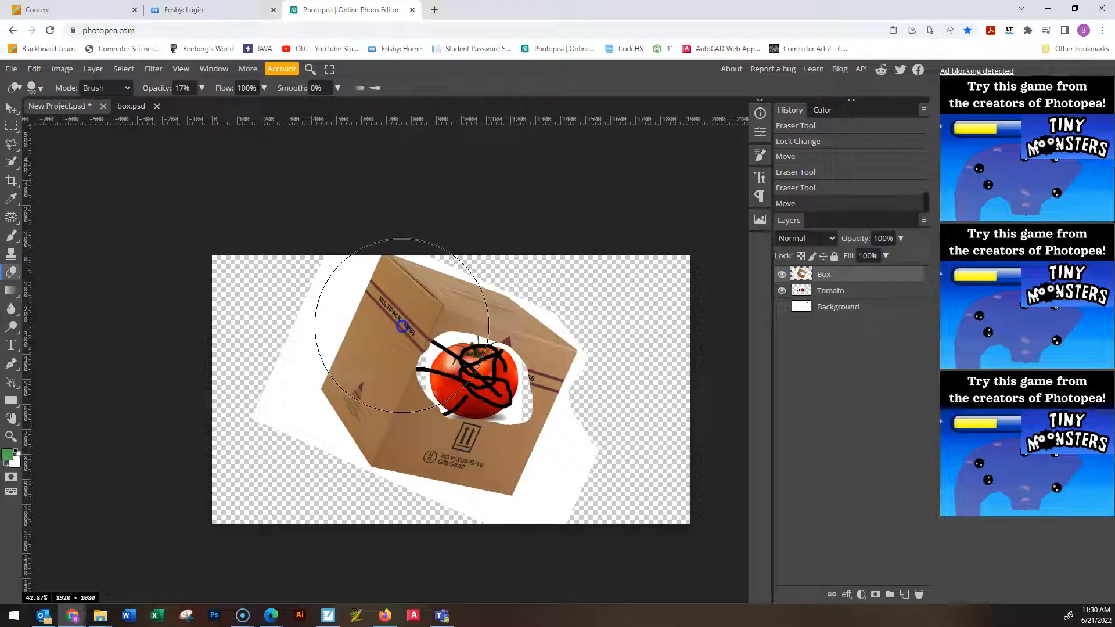
{"action": "key", "text": "bracketright"}
{"action": "key", "text": "bracketright"}
{"action": "key", "text": "bracketright"}
{"action": "key", "text": "bracketleft"}
{"action": "key", "text": "bracketleft"}
{"action": "key", "text": "bracketleft"}
{"action": "key", "text": "bracketleft"}
{"action": "key", "text": "bracketleft"}
{"action": "key", "text": "bracketleft"}
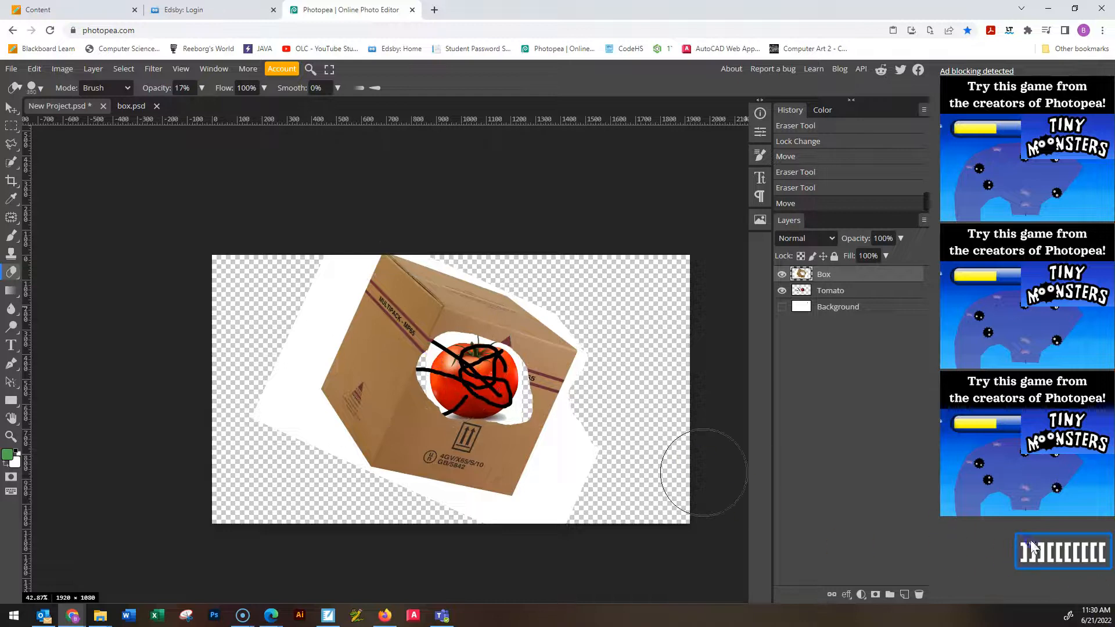
{"action": "key", "text": "bracketleft"}
{"action": "key", "text": "bracketleft"}
{"action": "key", "text": "bracketleft"}
{"action": "key", "text": "bracketleft"}
{"action": "key", "text": "bracketleft"}
{"action": "key", "text": "bracketleft"}
{"action": "key", "text": "bracketright"}
{"action": "key", "text": "bracketright"}
{"action": "key", "text": "bracketright"}
{"action": "key", "text": "bracketleft"}
{"action": "key", "text": "bracketleft"}
{"action": "key", "text": "bracketleft"}
{"action": "key", "text": "bracketright"}
{"action": "key", "text": "bracketright"}
{"action": "key", "text": "bracketright"}
{"action": "key", "text": "bracketright"}
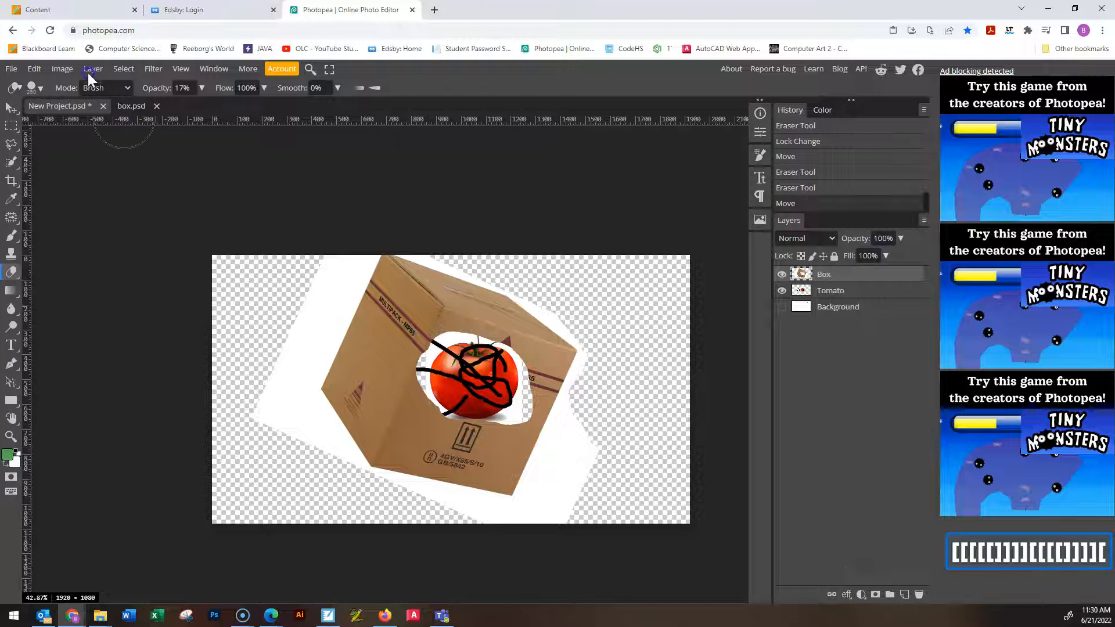
{"action": "key", "text": "bracketright"}
{"action": "key", "text": "bracketright"}
{"action": "key", "text": "bracketright"}
{"action": "key", "text": "bracketleft"}
{"action": "key", "text": "bracketleft"}
{"action": "key", "text": "bracketleft"}
{"action": "key", "text": "bracketright"}
{"action": "key", "text": "bracketleft"}
{"action": "key", "text": "bracketright"}
{"action": "key", "text": "bracketright"}
{"action": "key", "text": "bracketright"}
Partially erase patches on the box's side face and top to make them semi-transparent
{"action": "left_click", "coordinate": [399, 343]}
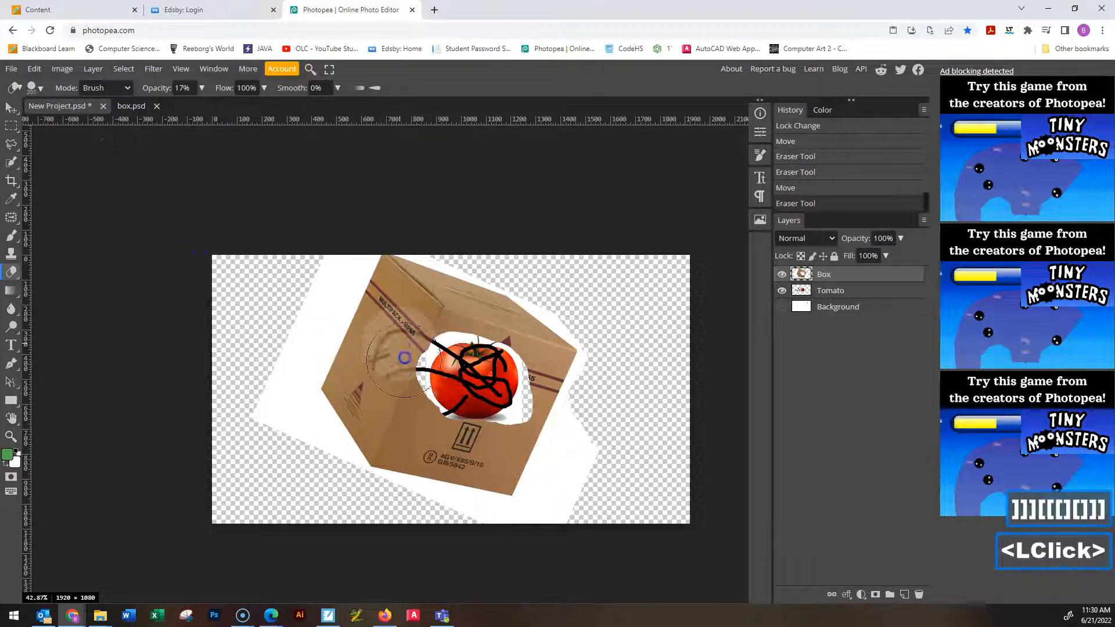
{"action": "double_click", "coordinate": [497, 322]}
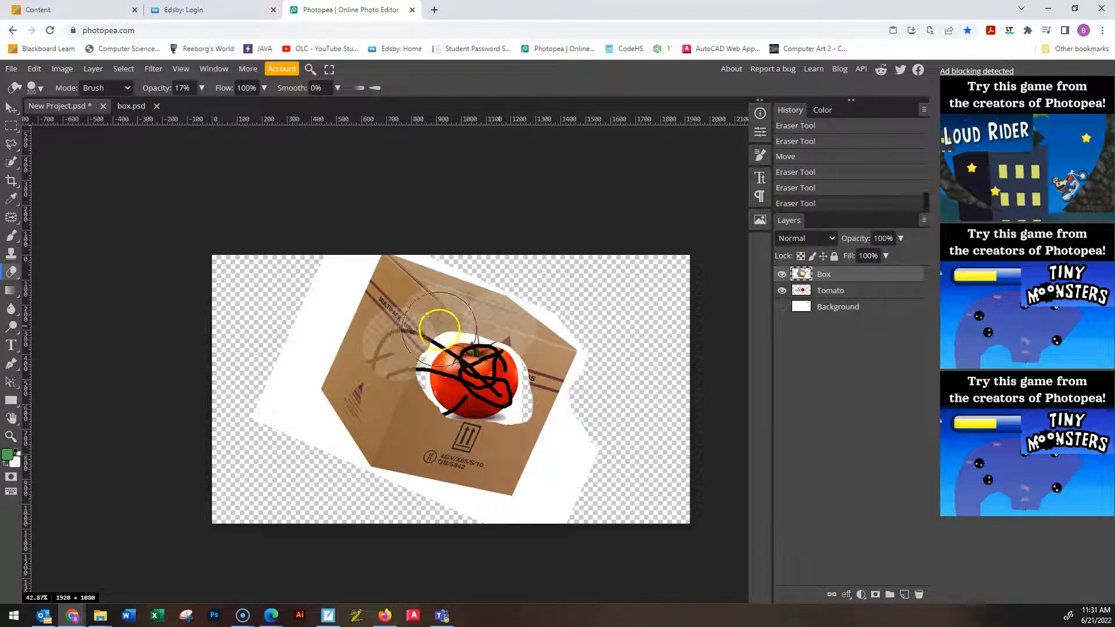
{"action": "left_click", "coordinate": [385, 307]}
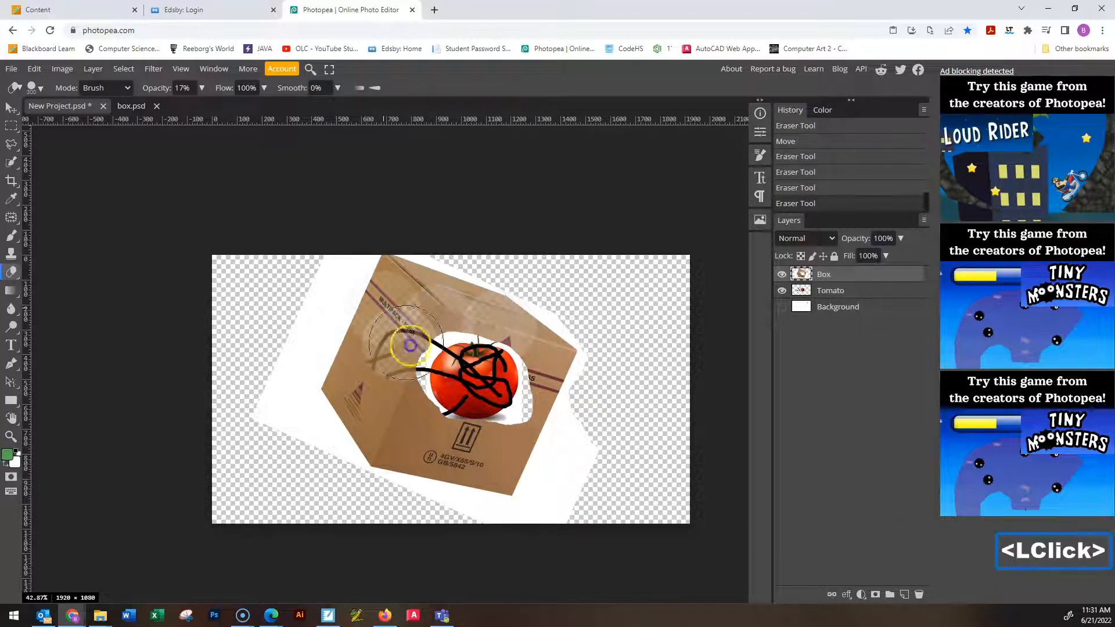
Set the Eraser's opacity to 100% and completely erase large areas of the box around the tomato
{"action": "left_click", "coordinate": [202, 88]}
{"action": "left_click_drag", "start_coordinate": [154, 105], "coordinate": [210, 106]}
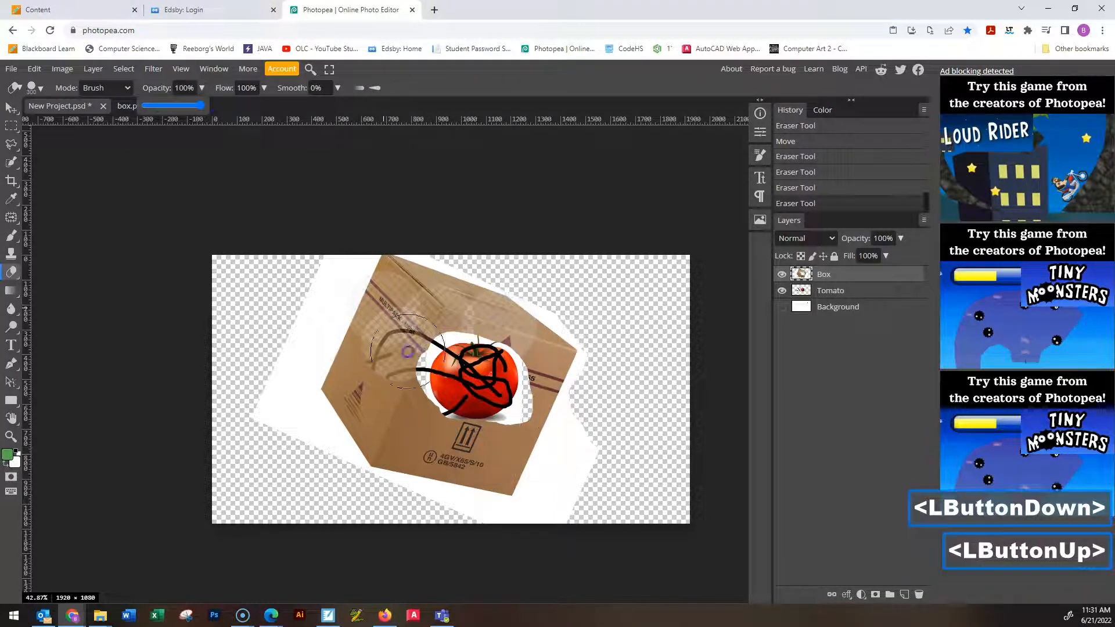
{"action": "left_click", "coordinate": [387, 403]}
{"action": "mouse_move", "coordinate": [477, 434]}
{"action": "left_mouse_down"}
{"action": "mouse_move", "coordinate": [433, 421]}
{"action": "mouse_move", "coordinate": [470, 389]}
{"action": "mouse_move", "coordinate": [418, 299]}
{"action": "left_mouse_up"}
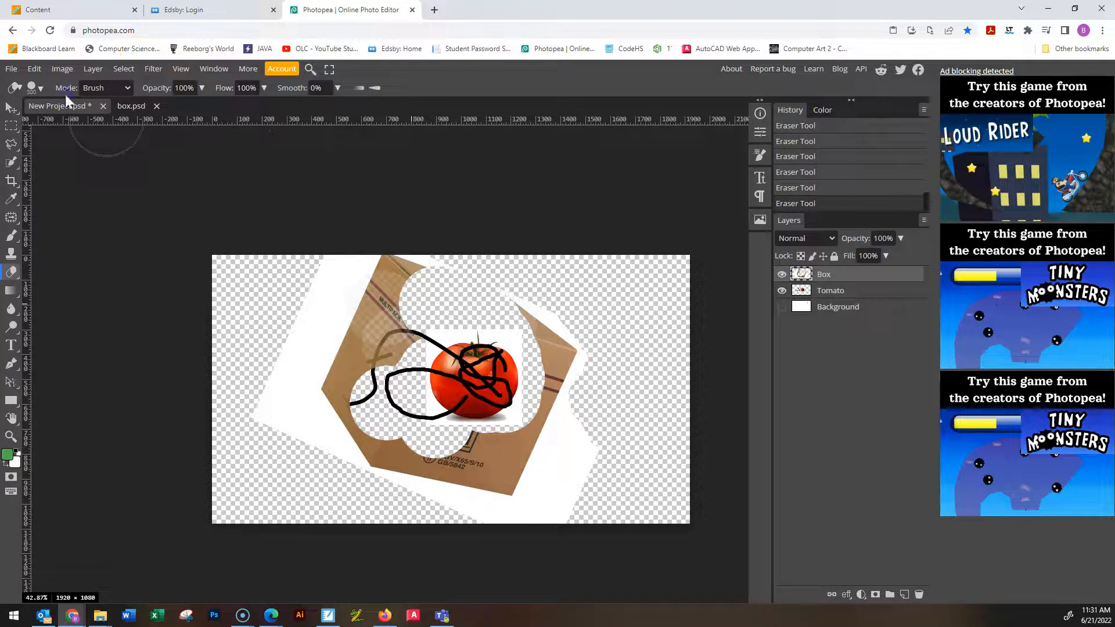
Compare the settings of the Brush, Eyedropper, Quick Selection and Lasso tools, finishing with the Lasso's feather setting
{"action": "left_click", "coordinate": [13, 235]}
{"action": "left_click", "coordinate": [10, 197]}
{"action": "left_click", "coordinate": [11, 164]}
{"action": "left_click", "coordinate": [11, 146]}
{"action": "left_click", "coordinate": [143, 91]}
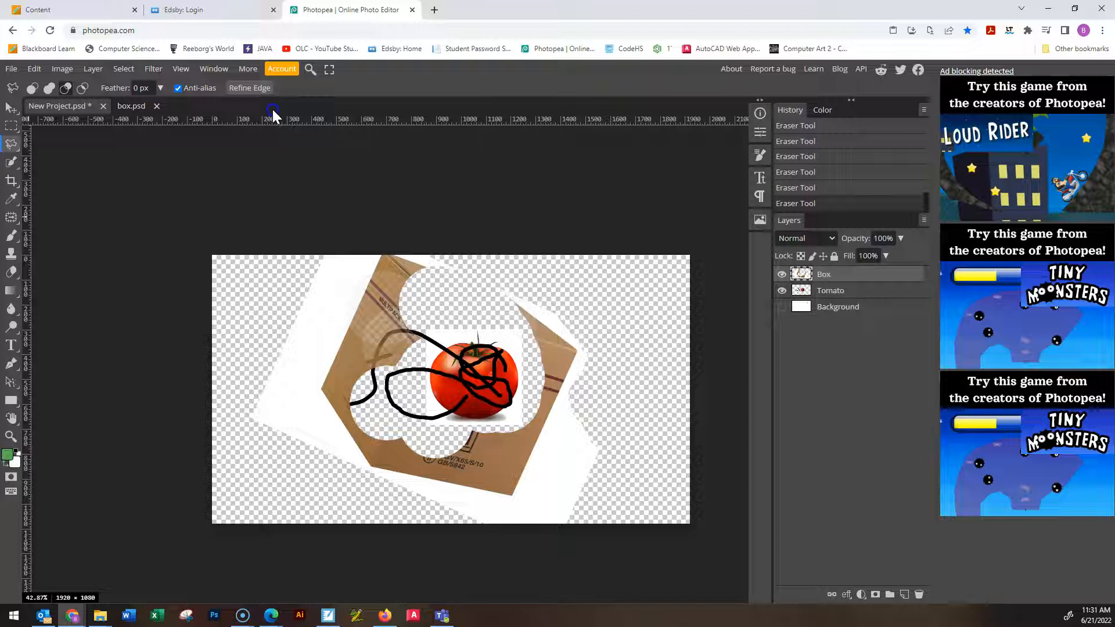
Inspect the cardboard box's upper-right edge and corner at high magnification, zooming in and out and panning along it
{"action": "scroll", "coordinate": [458, 381], "scroll_direction": "up", "scroll_amount": 5, "text": "ctrl"}
{"action": "scroll", "coordinate": [459, 381], "scroll_direction": "down", "scroll_amount": 6, "text": "ctrl"}
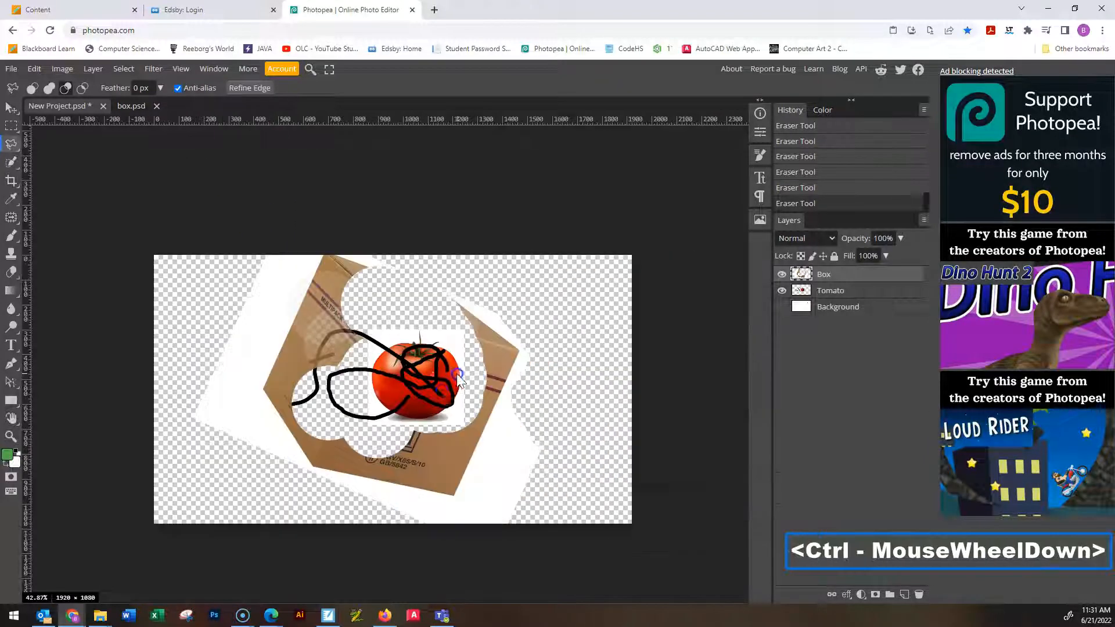
{"action": "scroll", "coordinate": [438, 398], "scroll_direction": "up", "scroll_amount": 5, "text": "alt"}
{"action": "scroll", "coordinate": [456, 399], "scroll_direction": "down", "scroll_amount": 3, "text": "alt"}
{"action": "scroll", "coordinate": [453, 395], "scroll_direction": "up", "scroll_amount": 1, "text": "alt"}
{"action": "scroll", "coordinate": [454, 394], "scroll_direction": "up", "scroll_amount": 5, "text": "alt"}
{"action": "scroll", "coordinate": [488, 296], "scroll_direction": "up", "scroll_amount": 1}
{"action": "left_click_drag", "start_coordinate": [488, 297], "coordinate": [563, 516]}
{"action": "left_click_drag", "start_coordinate": [572, 412], "coordinate": [378, 416]}
{"action": "left_click_drag", "start_coordinate": [524, 373], "coordinate": [535, 431]}
{"action": "scroll", "coordinate": [535, 430], "scroll_direction": "up", "scroll_amount": 4, "text": "alt"}
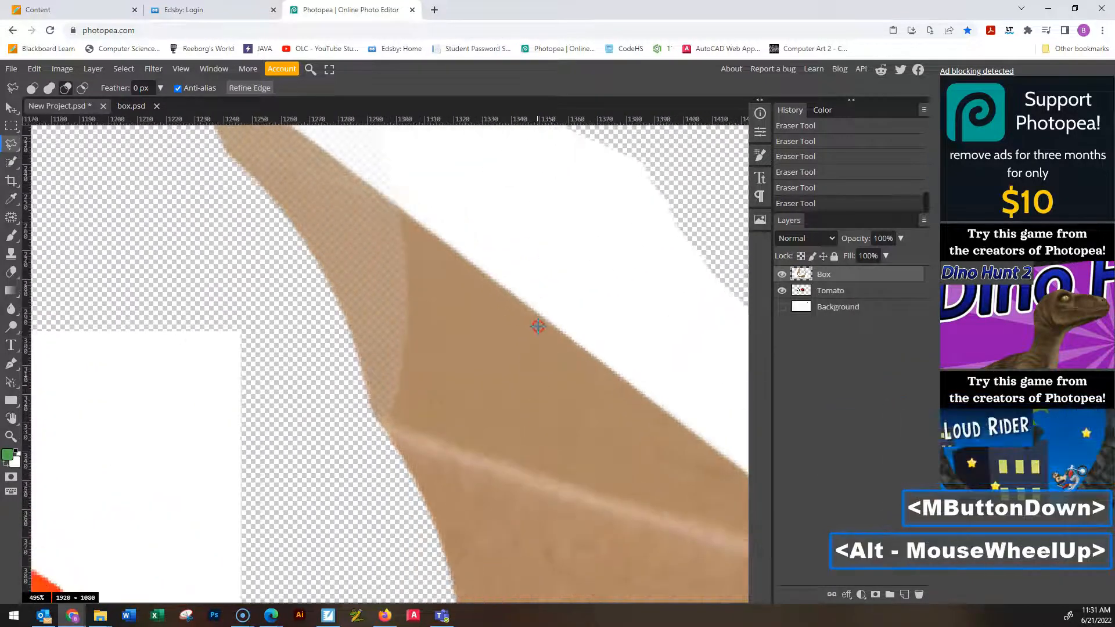
{"action": "middle_click", "coordinate": [538, 326]}
{"action": "middle_click", "coordinate": [538, 327]}
{"action": "scroll", "coordinate": [591, 337], "scroll_direction": "up", "scroll_amount": 10, "text": "alt"}
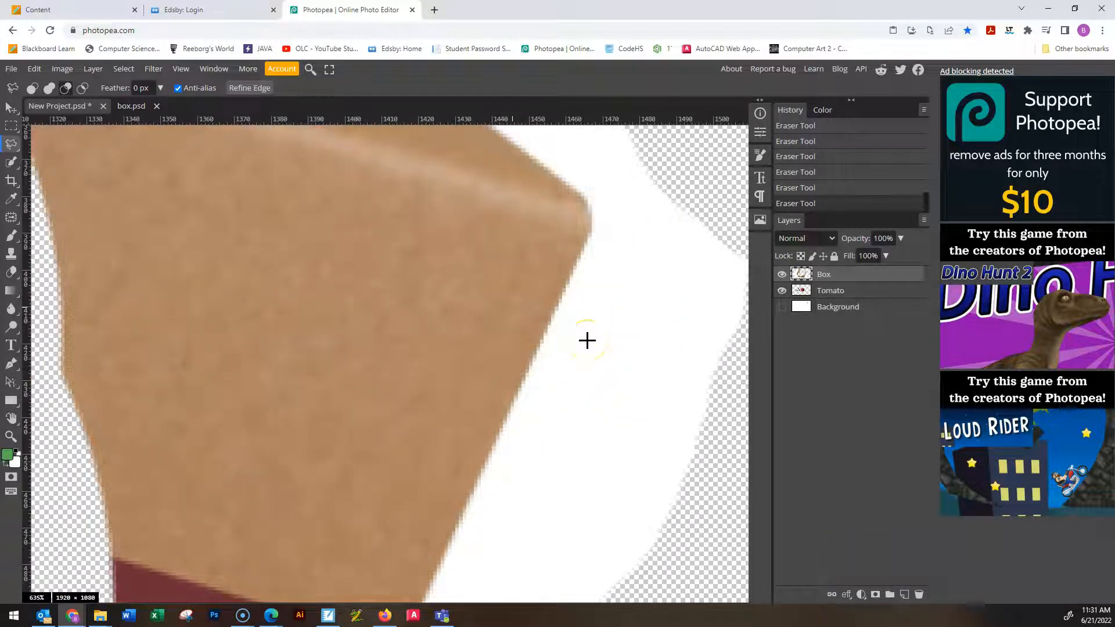
Examine the pixel edge below the cardboard box's right corner at increasing magnification, following it back up to the corner
{"action": "scroll", "coordinate": [586, 342], "scroll_direction": "up", "scroll_amount": 4, "text": "alt"}
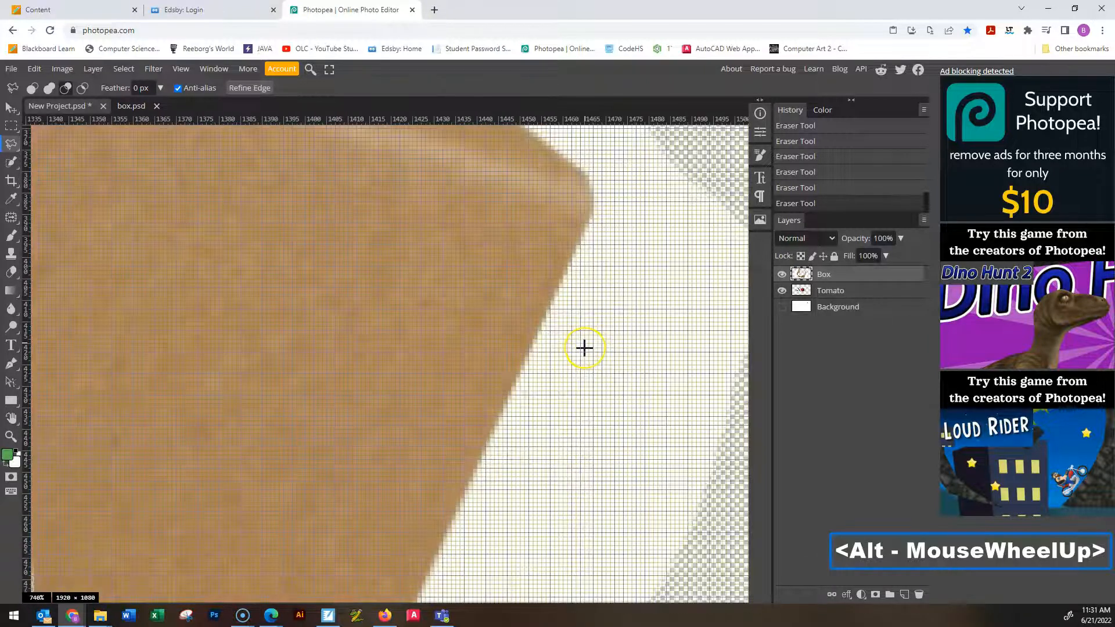
{"action": "scroll", "coordinate": [584, 347], "scroll_direction": "down", "scroll_amount": 4, "text": "alt"}
{"action": "scroll", "coordinate": [585, 348], "scroll_direction": "down", "scroll_amount": 1, "text": "alt"}
{"action": "left_click_drag", "start_coordinate": [584, 354], "coordinate": [460, 443]}
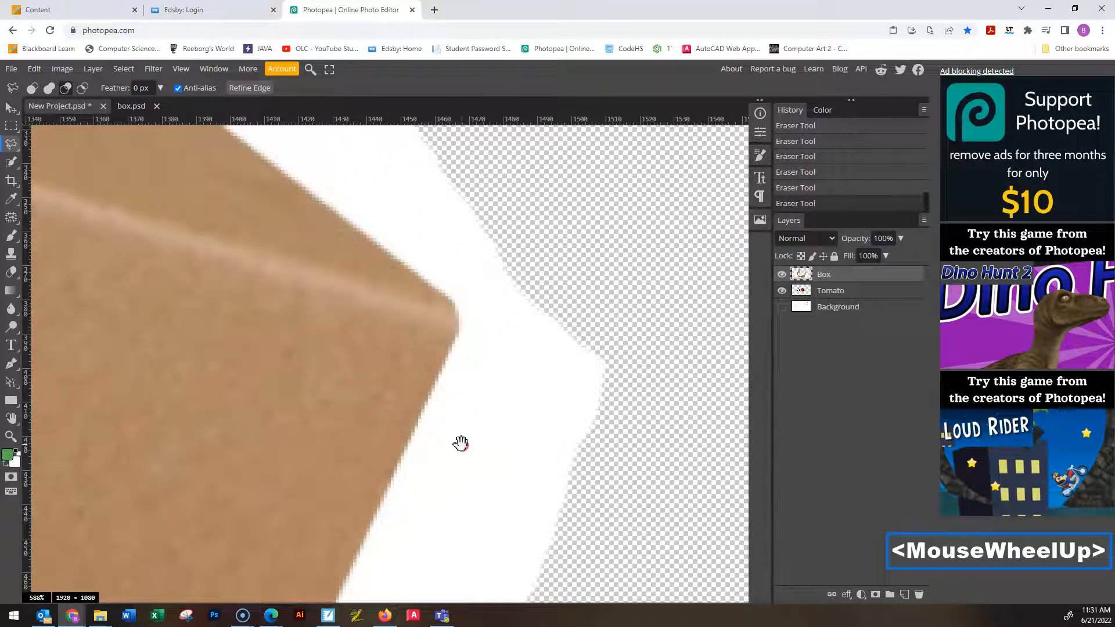
{"action": "scroll", "coordinate": [526, 307], "scroll_direction": "up", "scroll_amount": 2}
{"action": "scroll", "coordinate": [478, 327], "scroll_direction": "up", "scroll_amount": 4, "text": "alt"}
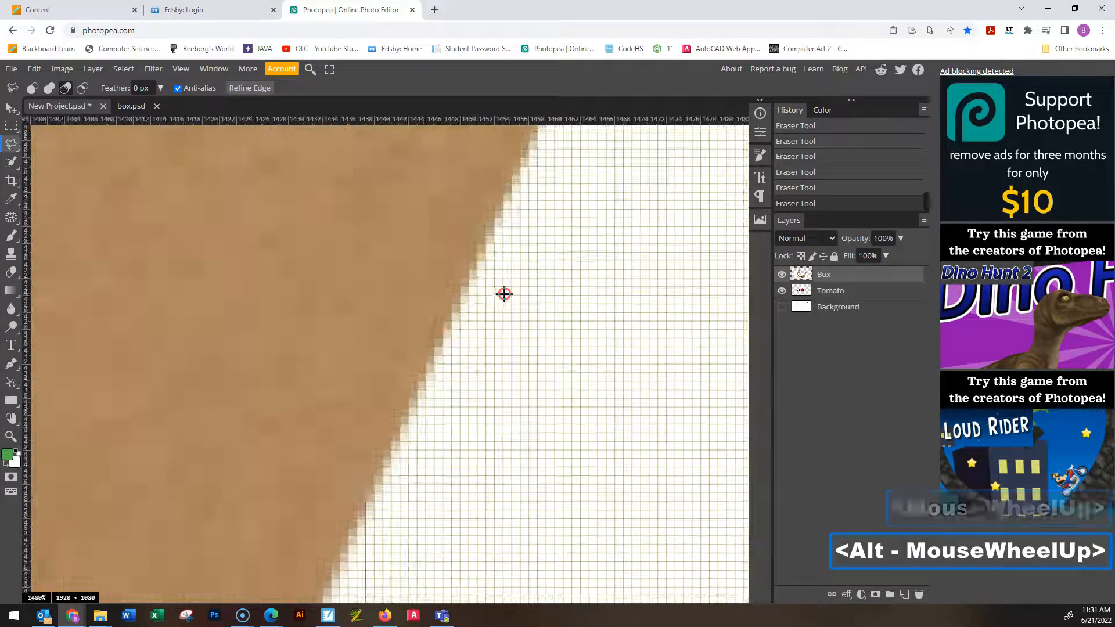
{"action": "left_click", "coordinate": [469, 312]}
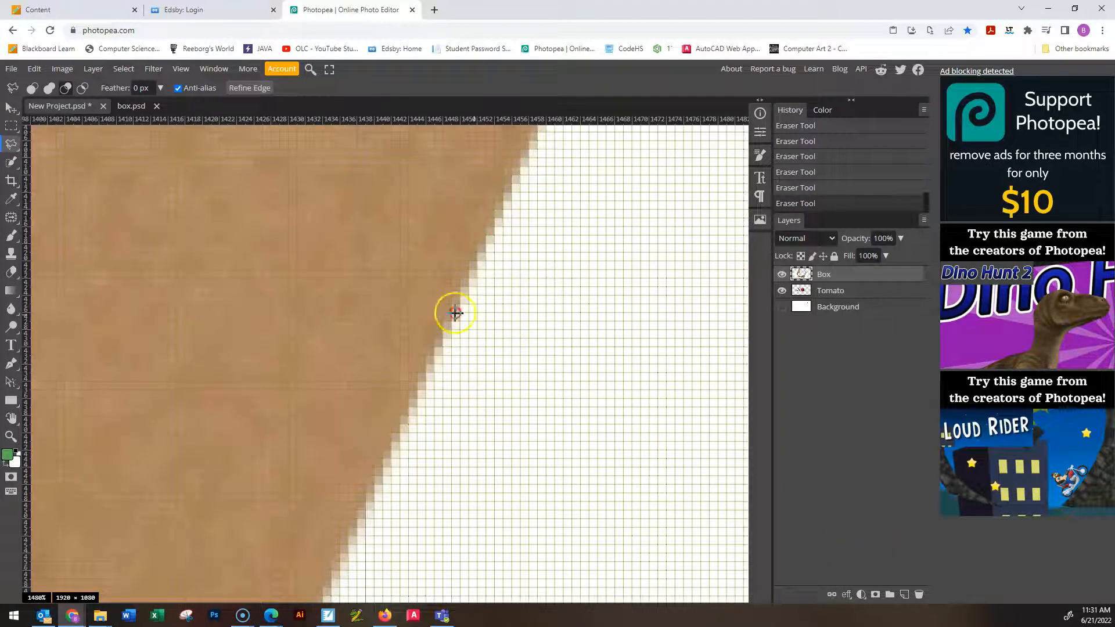
{"action": "left_click_drag", "start_coordinate": [572, 210], "coordinate": [465, 418]}
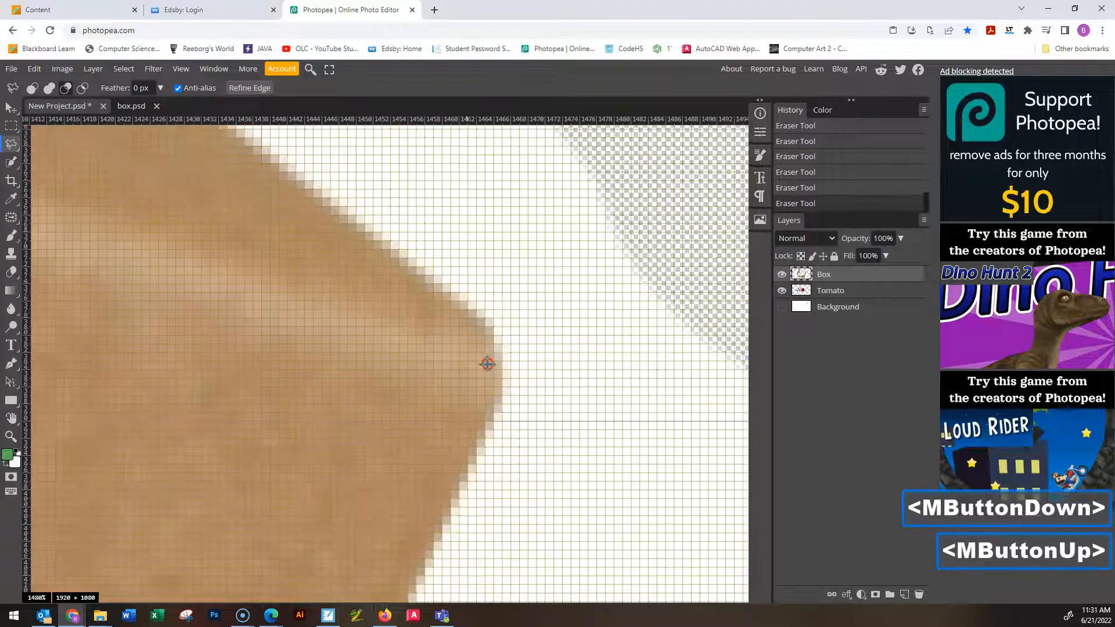
Fit the whole canvas in view, examine the tomato area at closer and wider zoom, and fit the canvas again
{"action": "middle_click", "coordinate": [518, 357]}
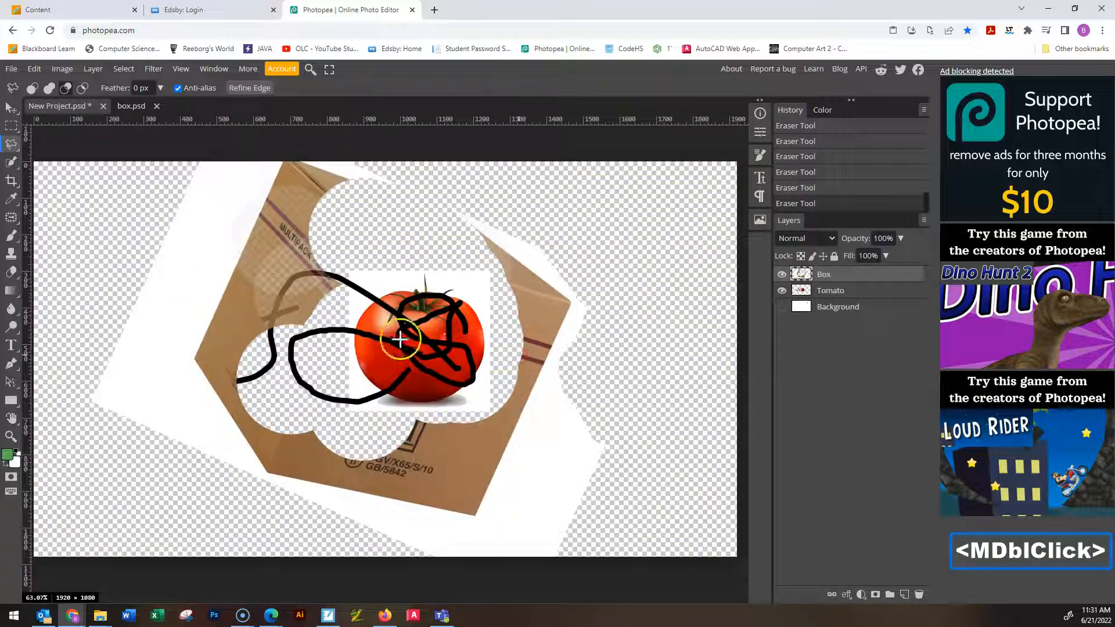
{"action": "middle_click", "coordinate": [420, 337]}
{"action": "scroll", "coordinate": [411, 343], "scroll_direction": "up", "scroll_amount": 5}
{"action": "scroll", "coordinate": [411, 344], "scroll_direction": "down", "scroll_amount": 5}
{"action": "scroll", "coordinate": [406, 348], "scroll_direction": "up", "scroll_amount": 8, "text": "alt"}
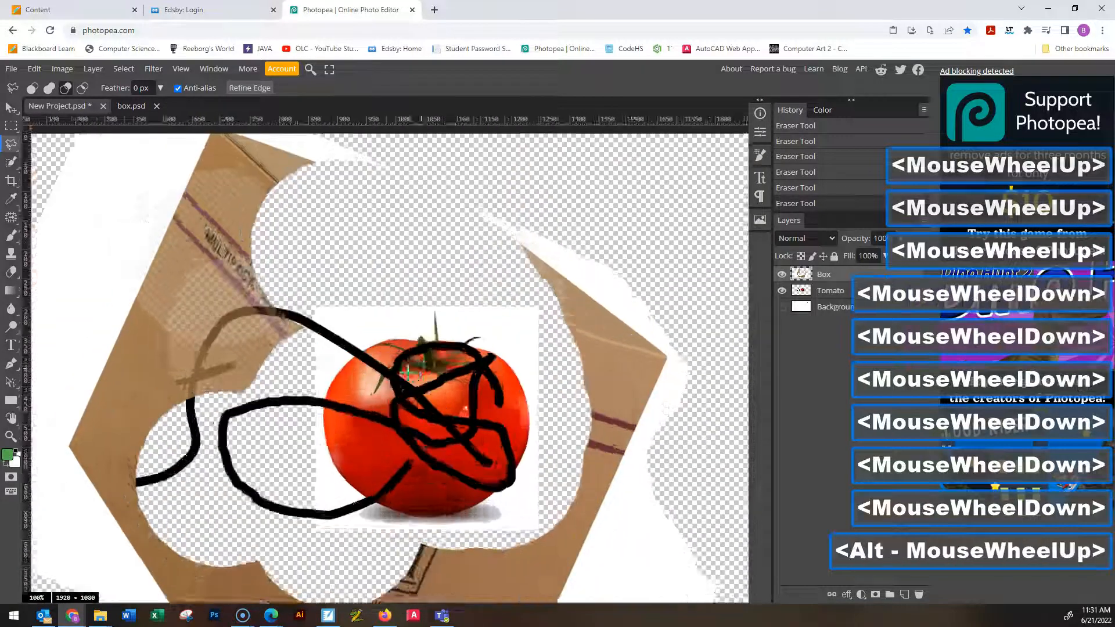
{"action": "scroll", "coordinate": [400, 353], "scroll_direction": "down", "scroll_amount": 8, "text": "alt"}
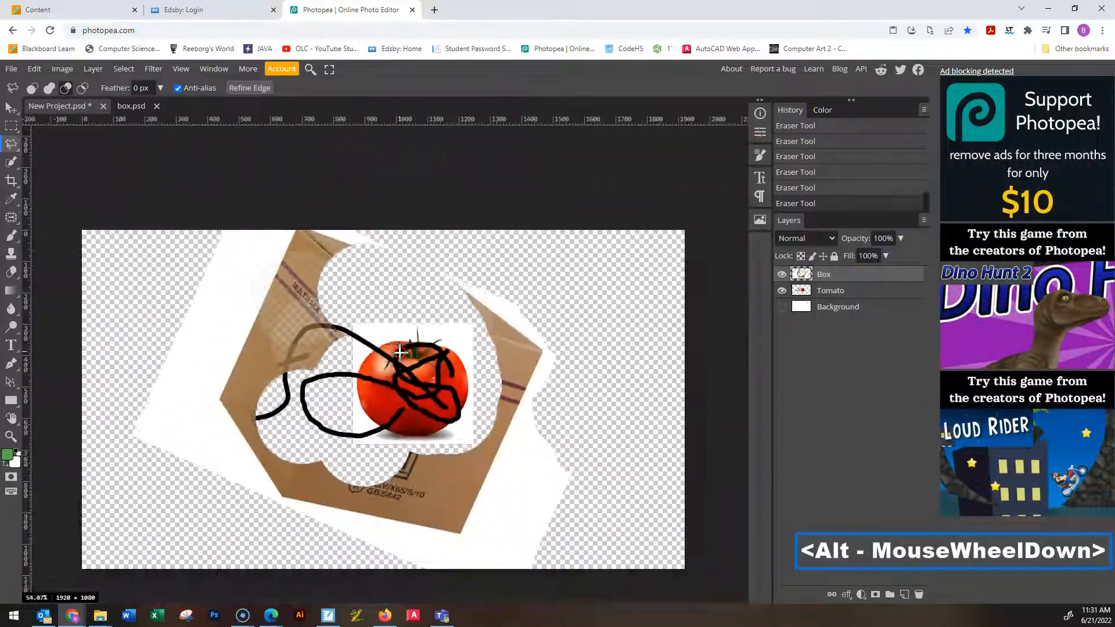
{"action": "middle_click", "coordinate": [489, 366]}
{"action": "middle_click", "coordinate": [489, 366]}
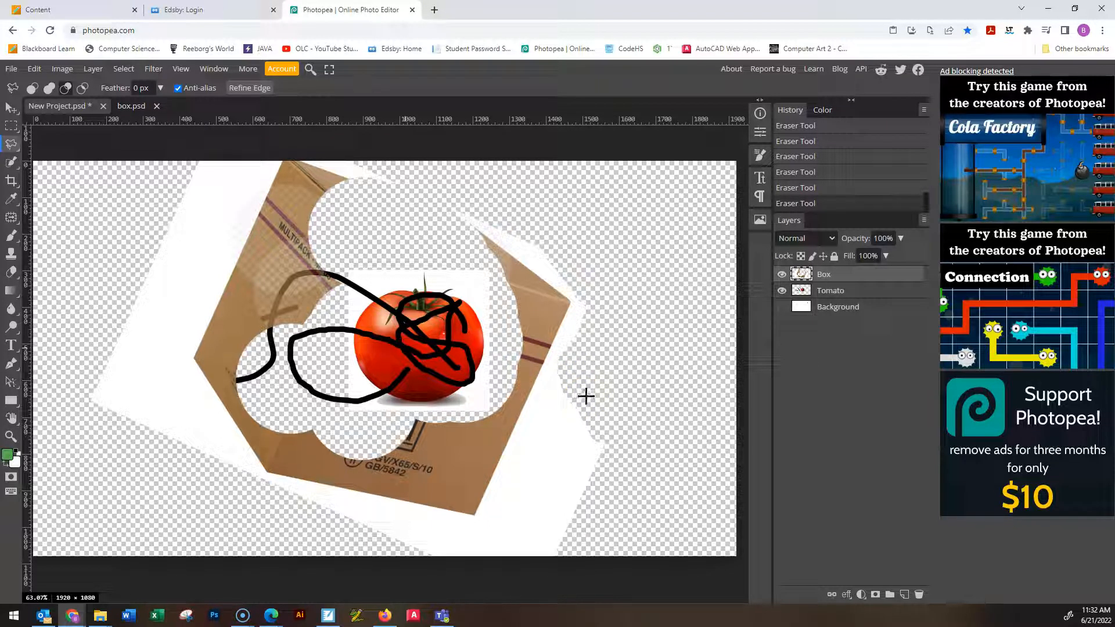
Close New Project.psd without saving its changes, and close box.psd as well
{"action": "left_click", "coordinate": [103, 105]}
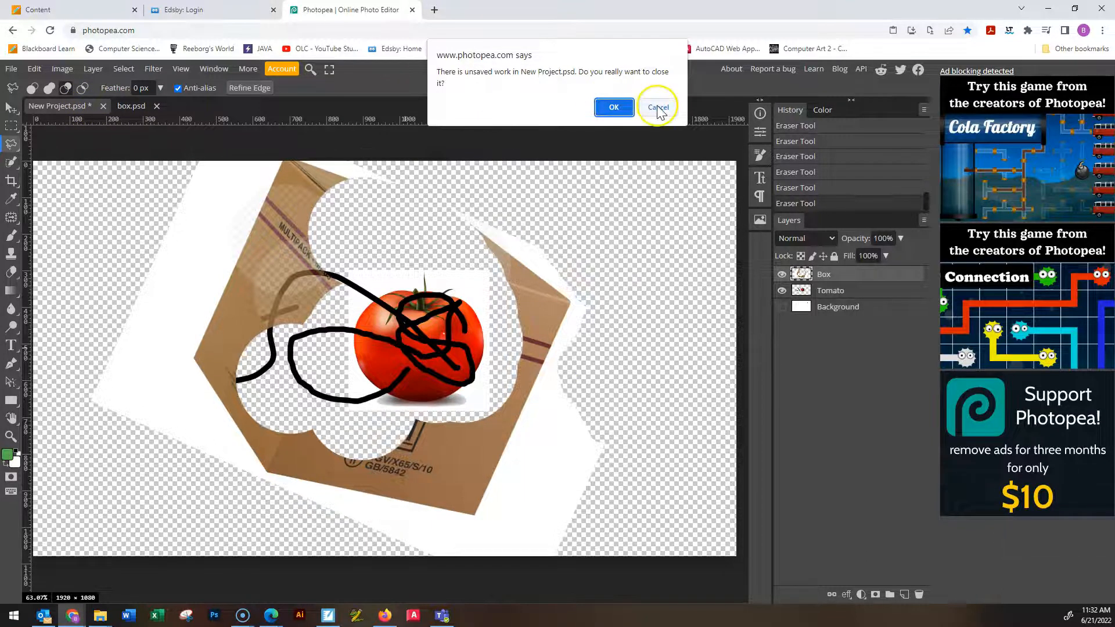
{"action": "left_click", "coordinate": [614, 107]}
{"action": "left_click", "coordinate": [67, 105]}
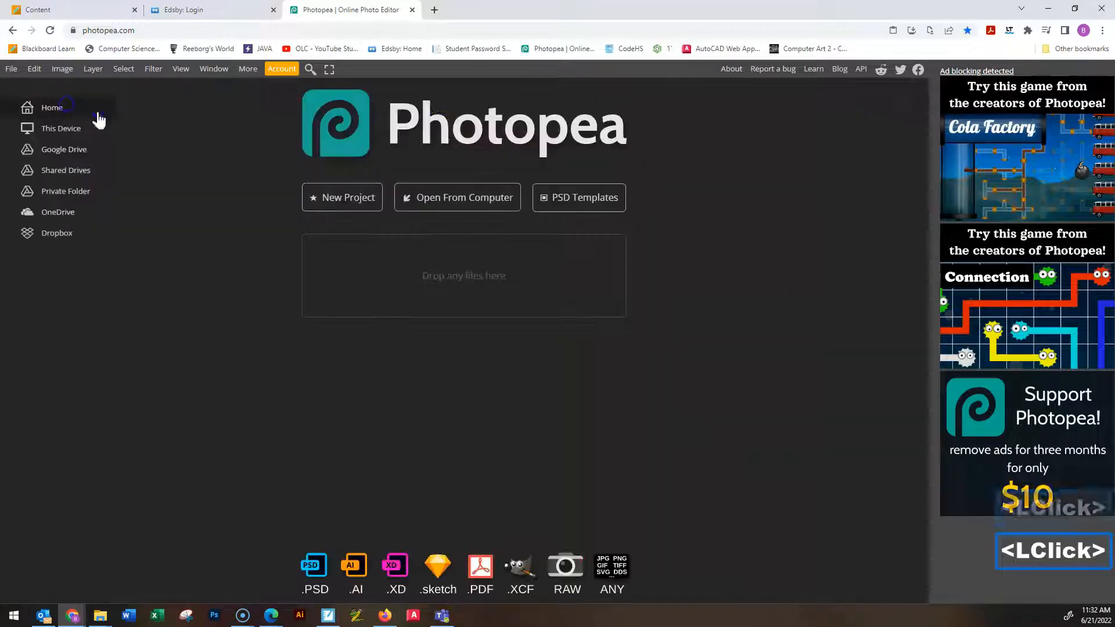